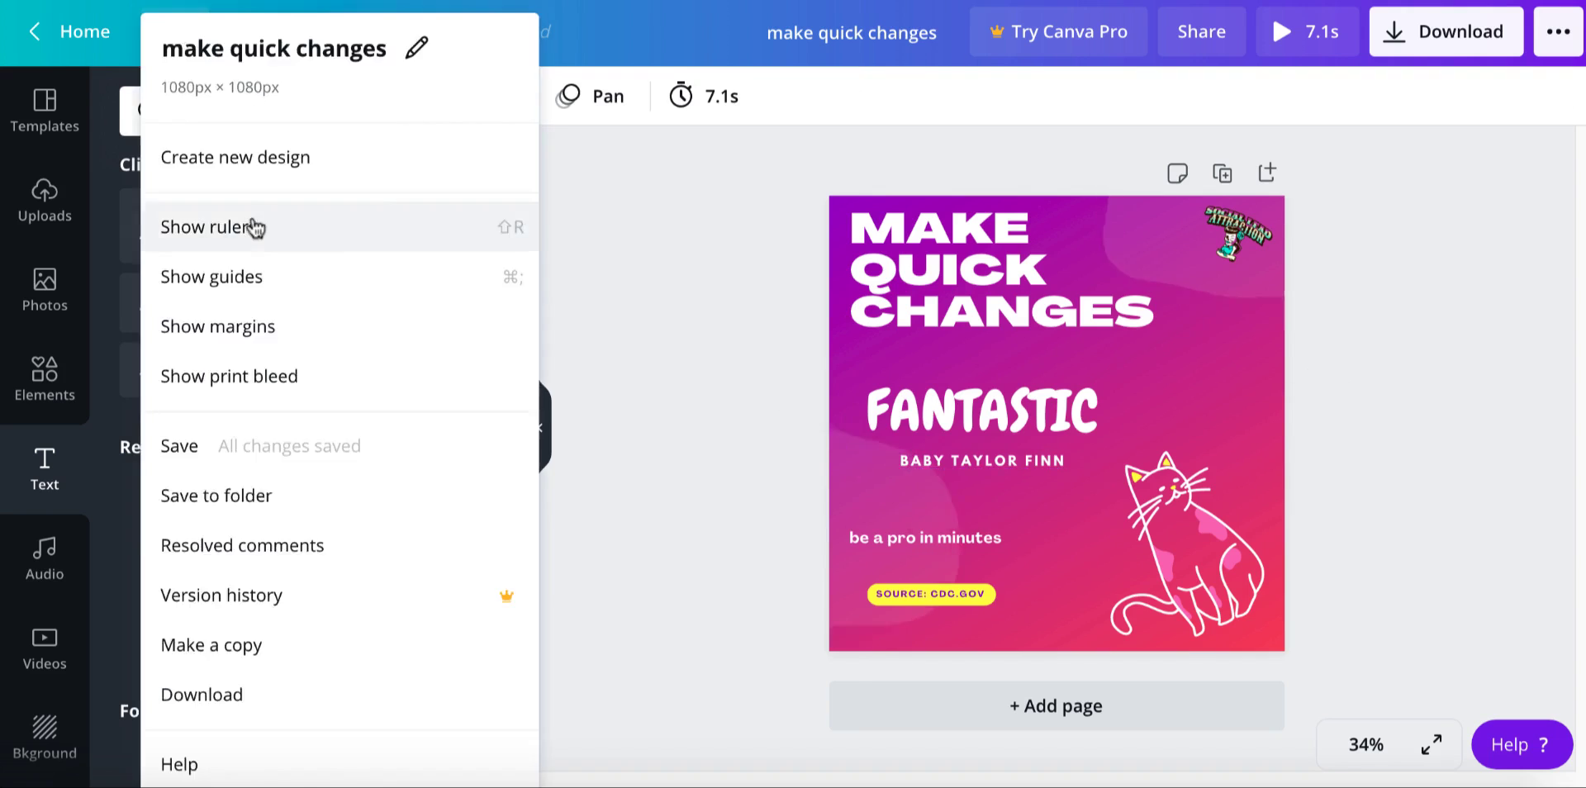
- Show the rulers and right-align the "FANTASTIC" text on the pink design
{"action": "left_click", "coordinate": [256, 222]}
{"action": "left_click", "coordinate": [891, 425]}
{"action": "left_click", "coordinate": [1091, 95]}
{"action": "left_click", "coordinate": [1091, 96]}
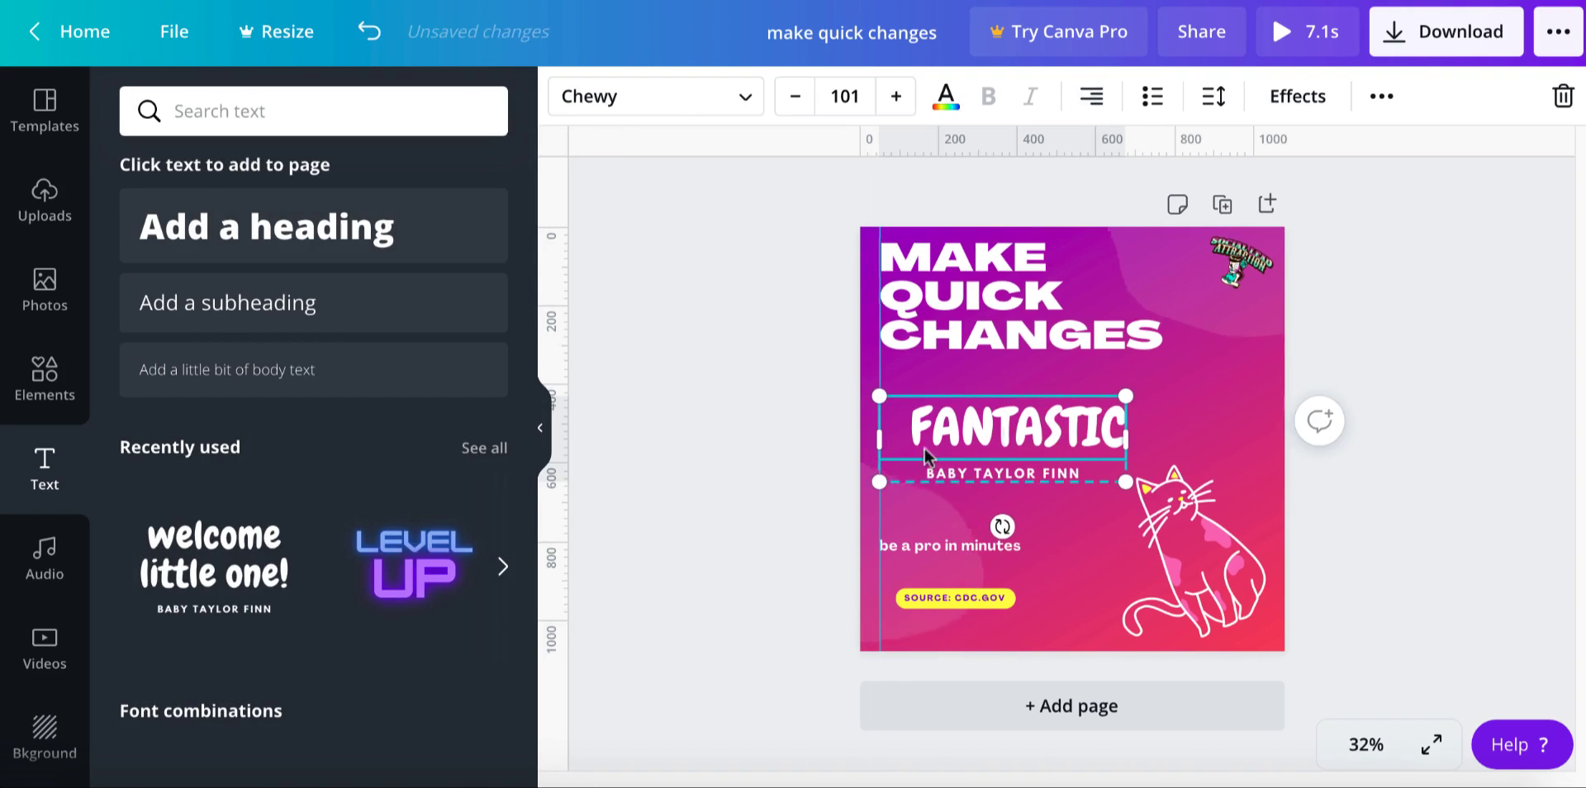
- Open the background gallery and preview the 7.1-second design
{"action": "right_click", "coordinate": [1013, 437]}
{"action": "left_click", "coordinate": [1099, 678]}
{"action": "left_click_drag", "start_coordinate": [879, 295], "coordinate": [346, 358]}
{"action": "scroll", "coordinate": [47, 578], "scroll_direction": "down", "scroll_amount": 2}
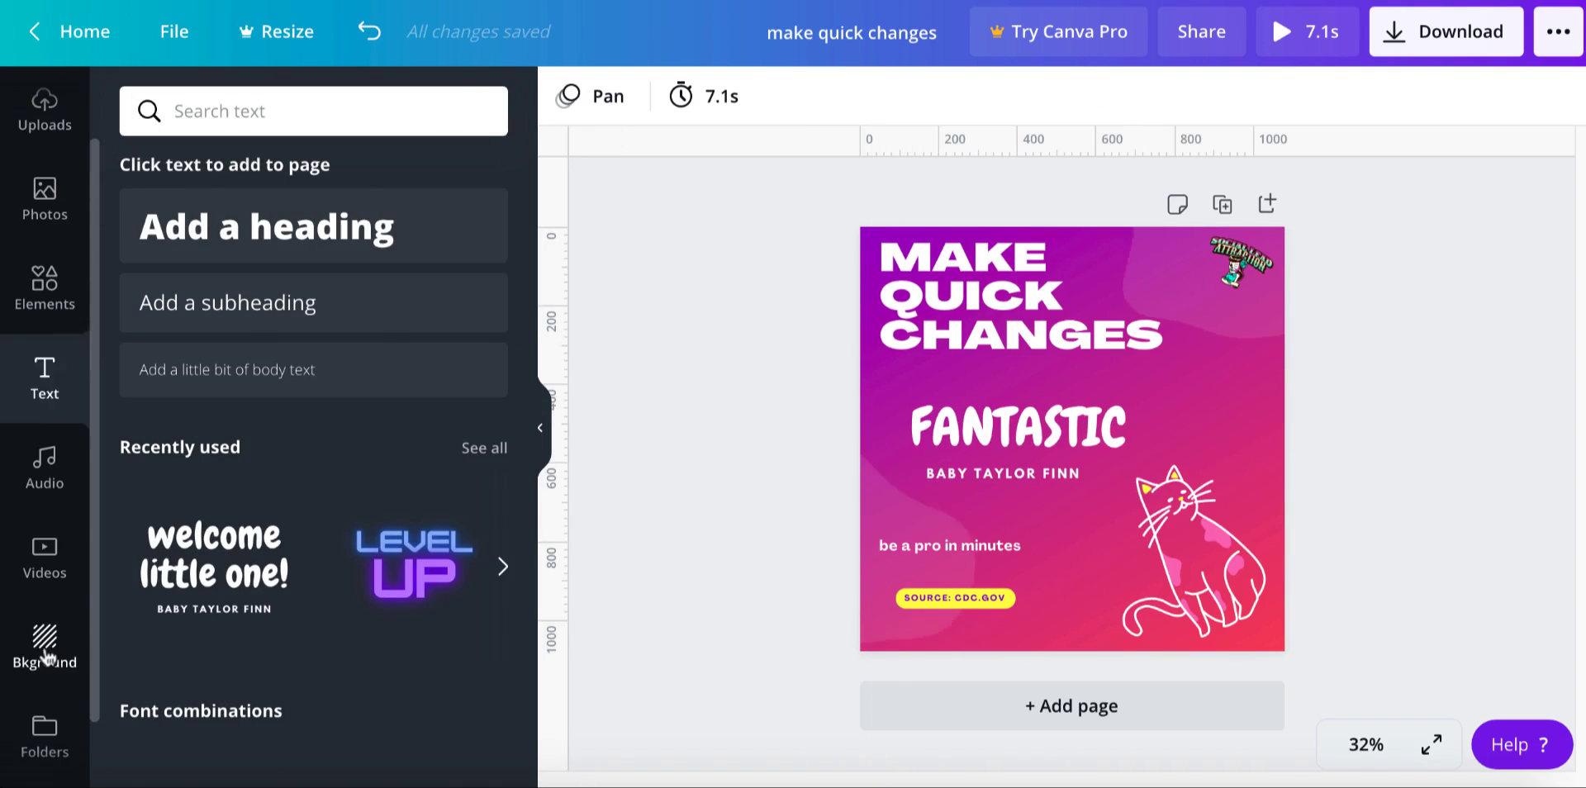
{"action": "left_click", "coordinate": [46, 655]}
{"action": "left_click", "coordinate": [1306, 31]}
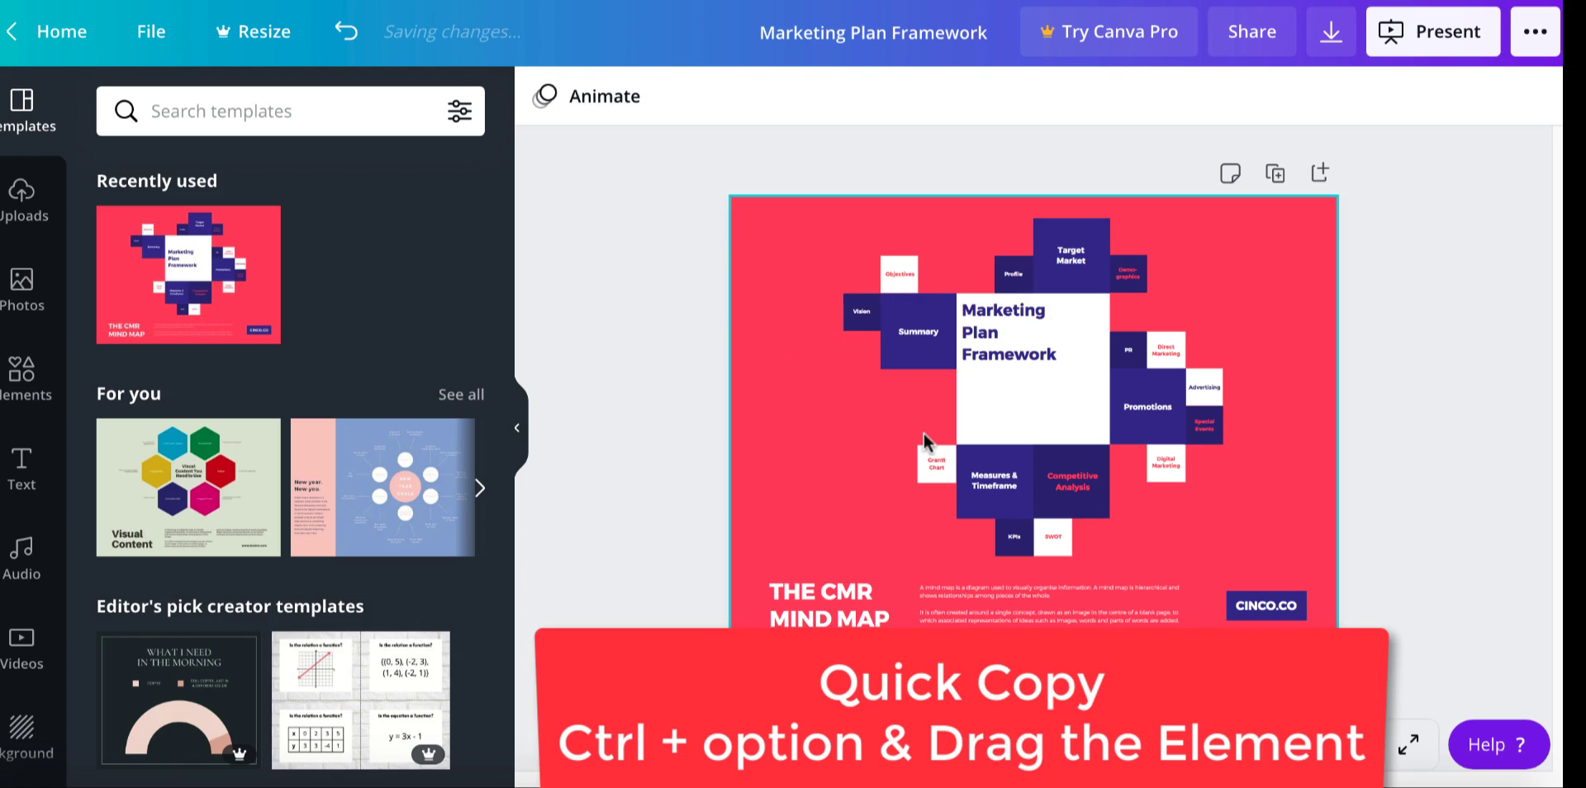
- Place a copy of the "Marketing Plan Framework" title in the page's empty upper-right area
{"action": "left_click", "coordinate": [1021, 346]}
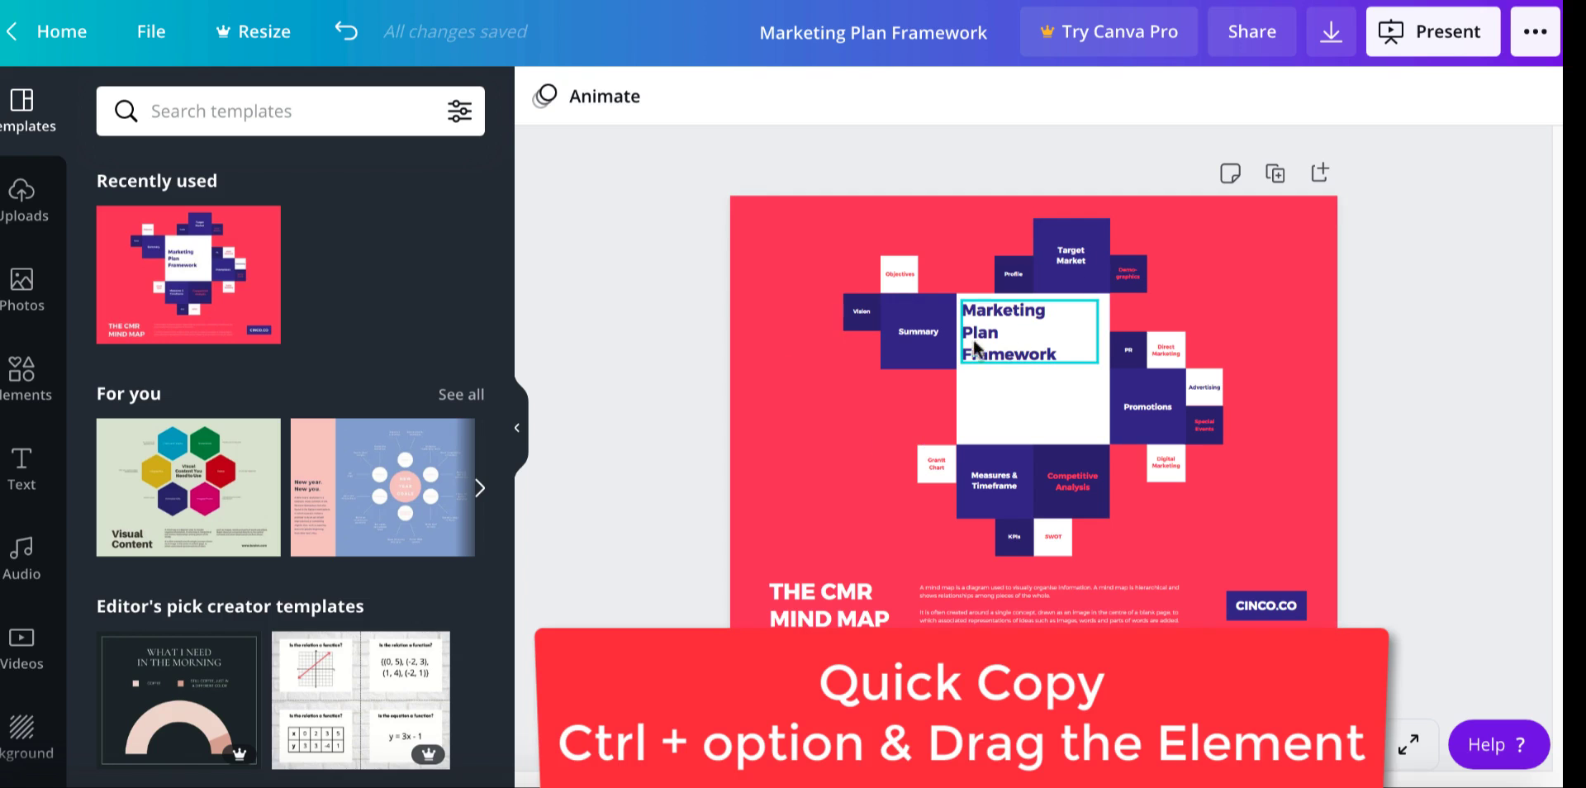
{"action": "left_click", "coordinate": [999, 347]}
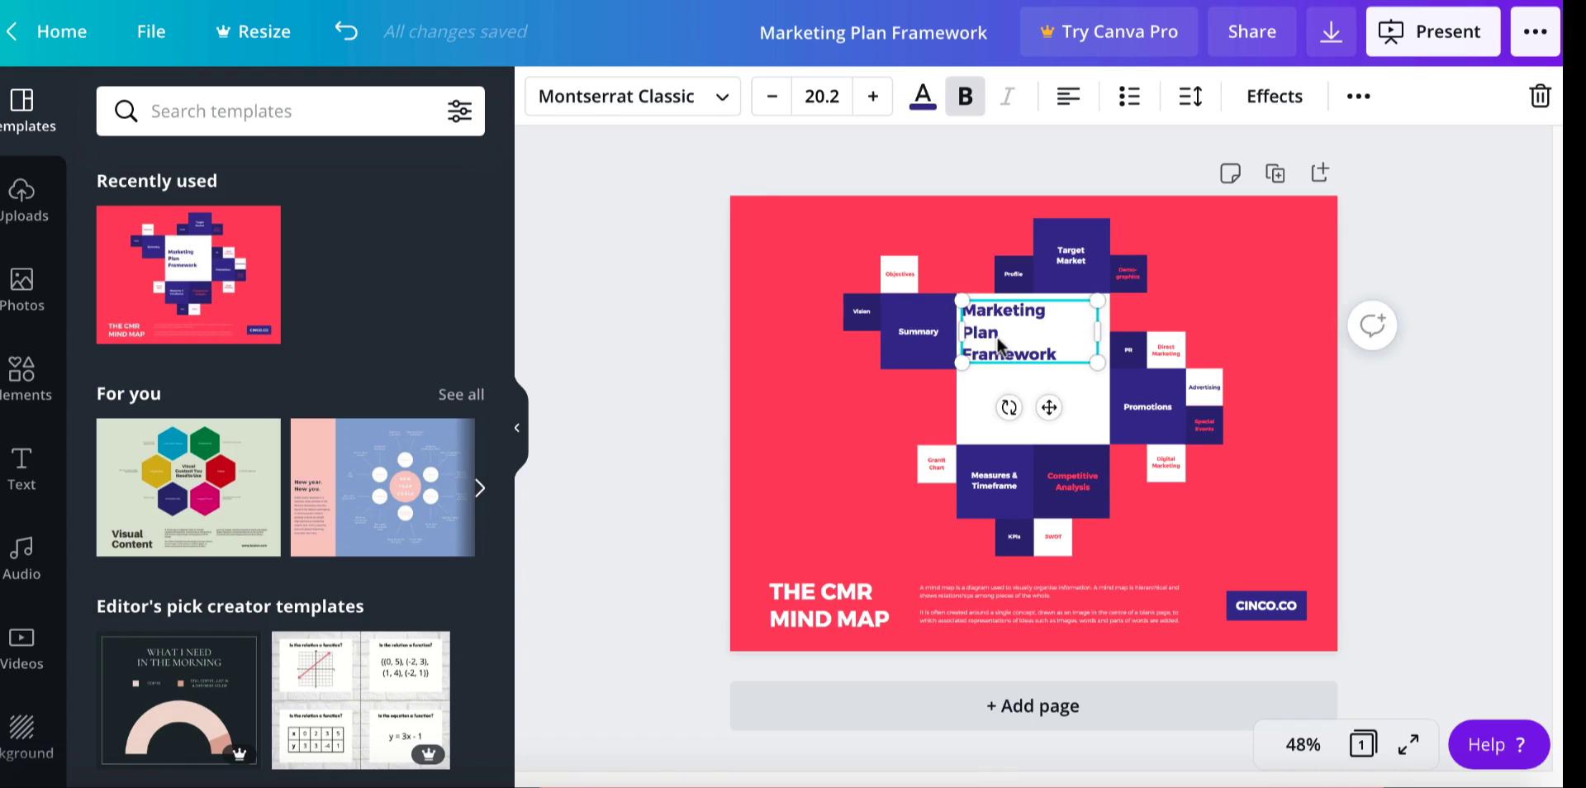
{"action": "right_click", "coordinate": [998, 337]}
{"action": "left_click_drag", "start_coordinate": [997, 337], "coordinate": [1193, 275]}
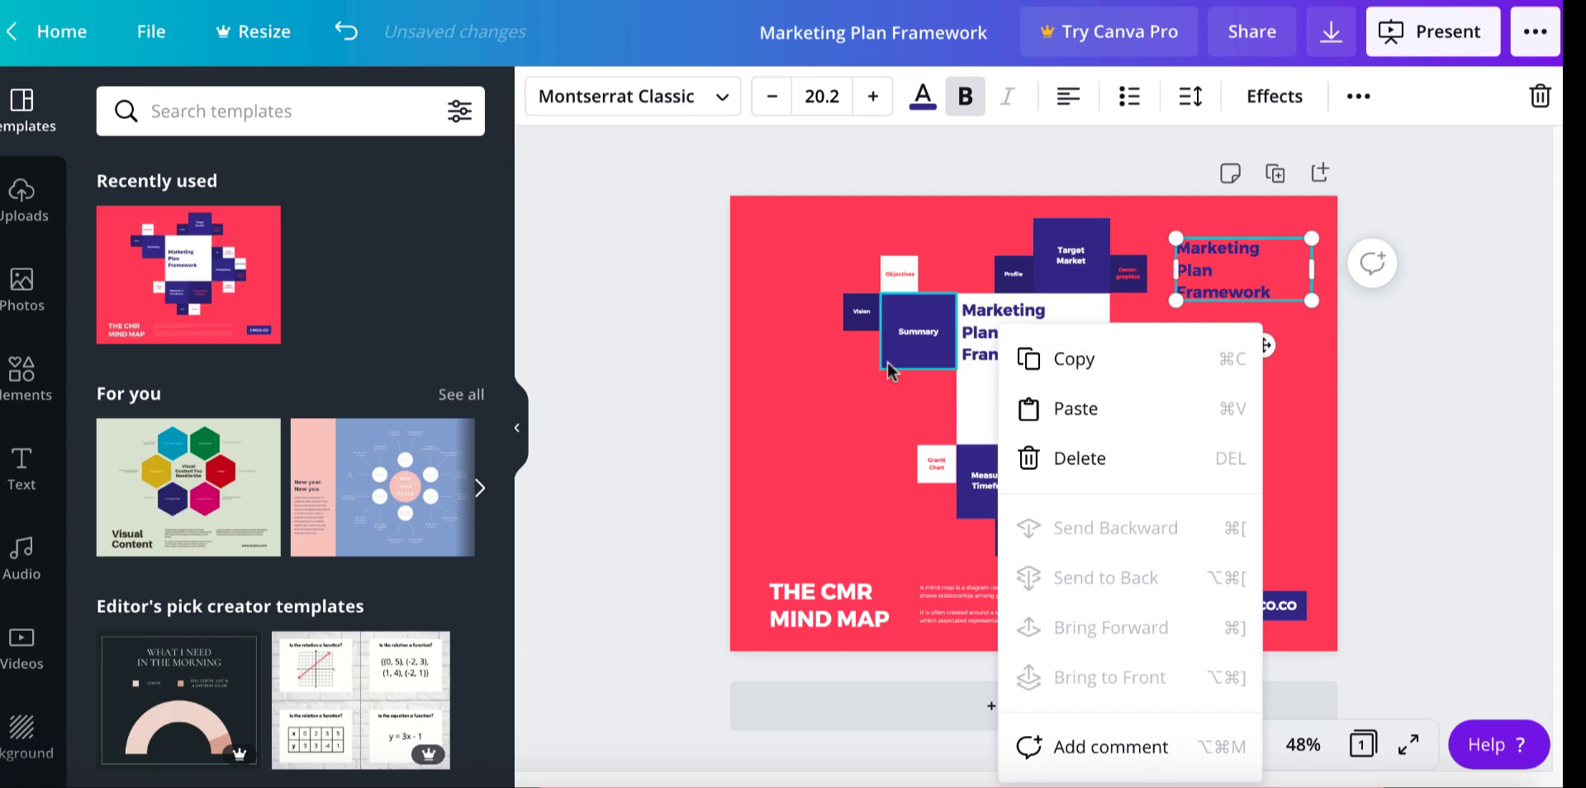
{"action": "left_click", "coordinate": [846, 416]}
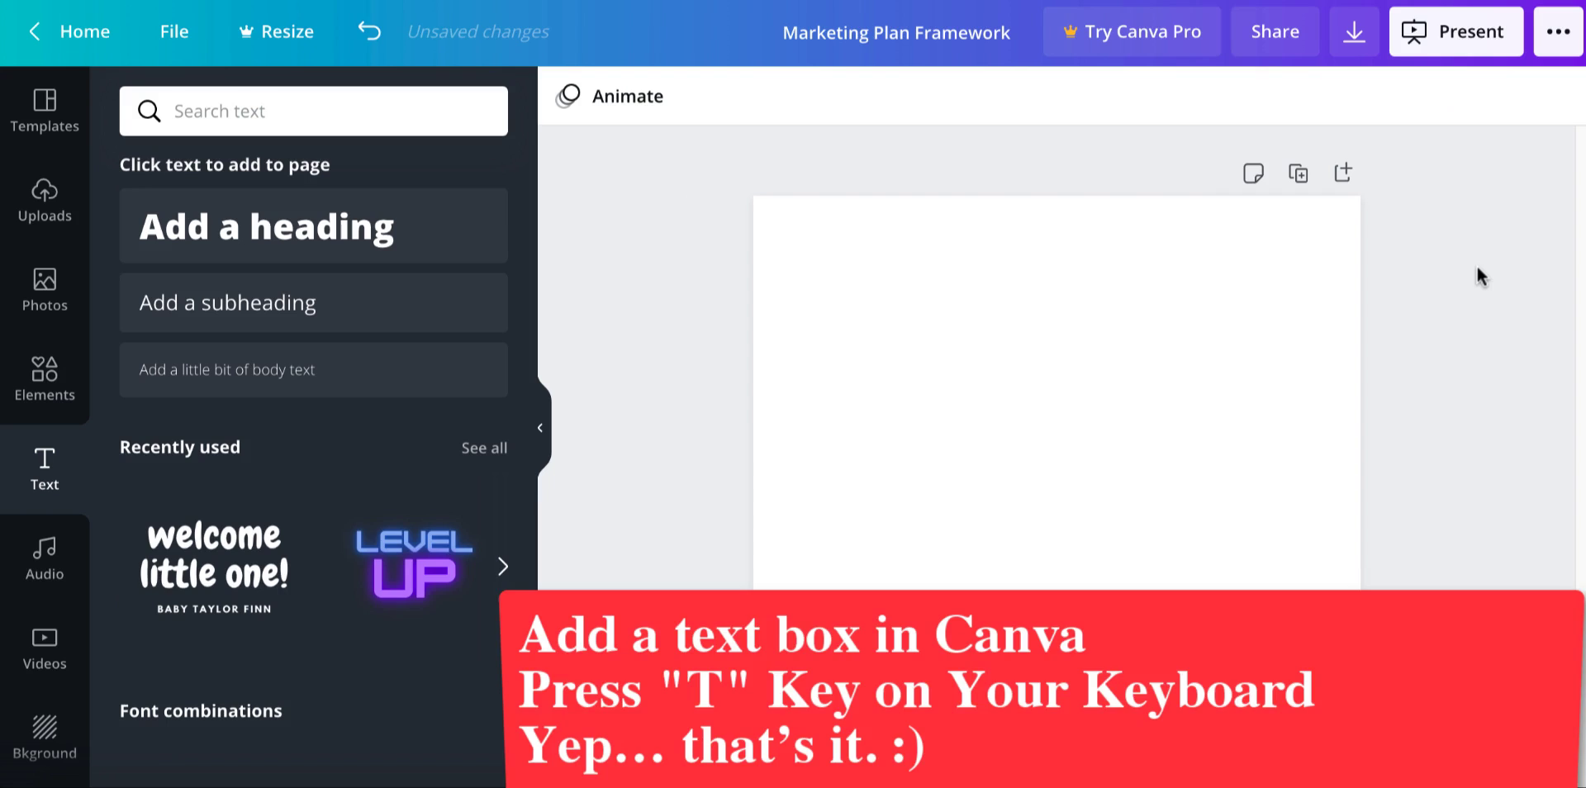
- Add a text box to the blank page and set its font size to 26.1
{"action": "key", "text": "t"}
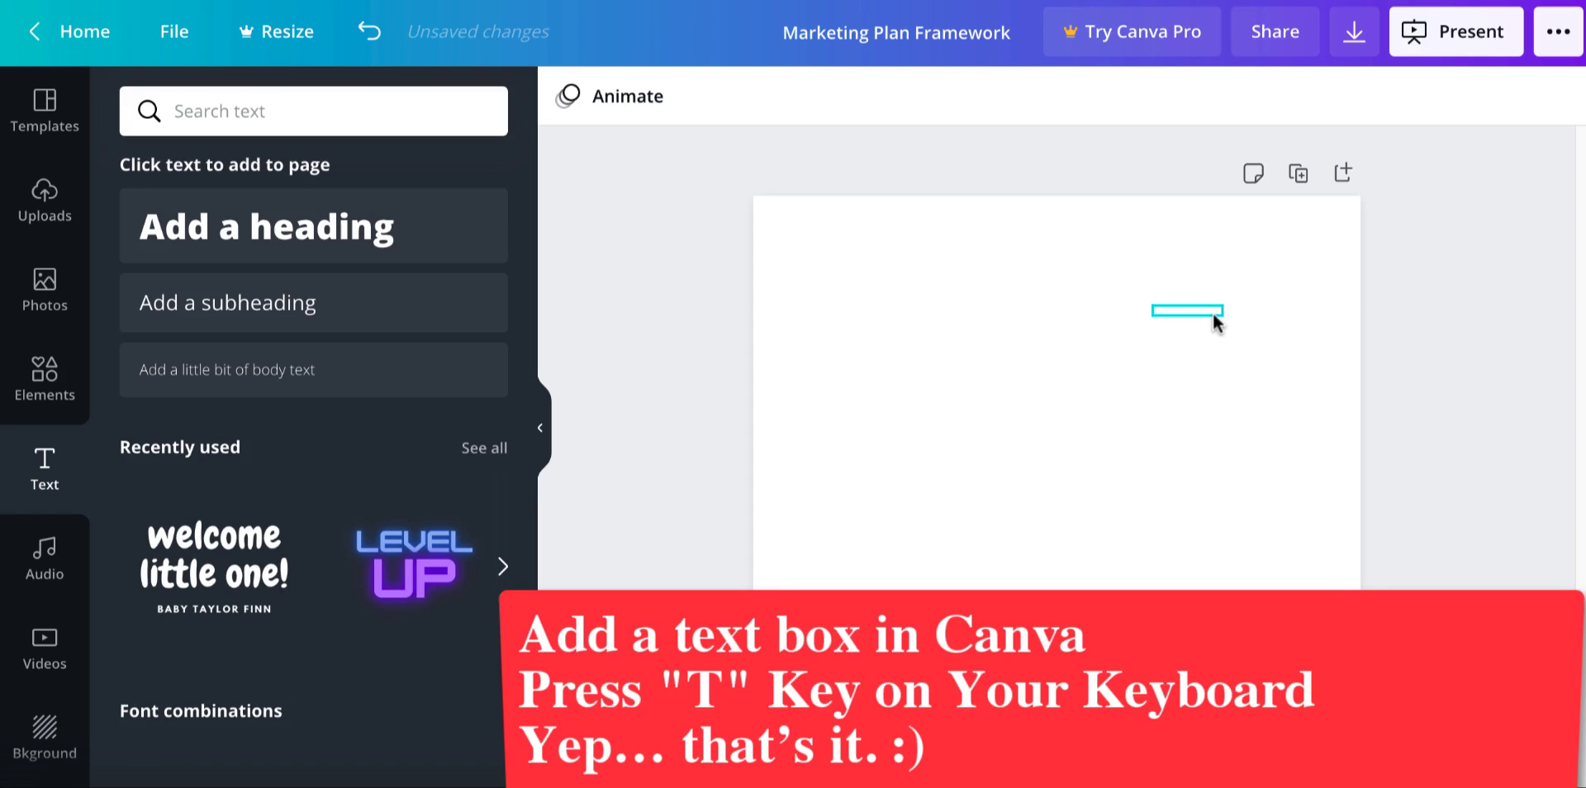
{"action": "key", "text": "t"}
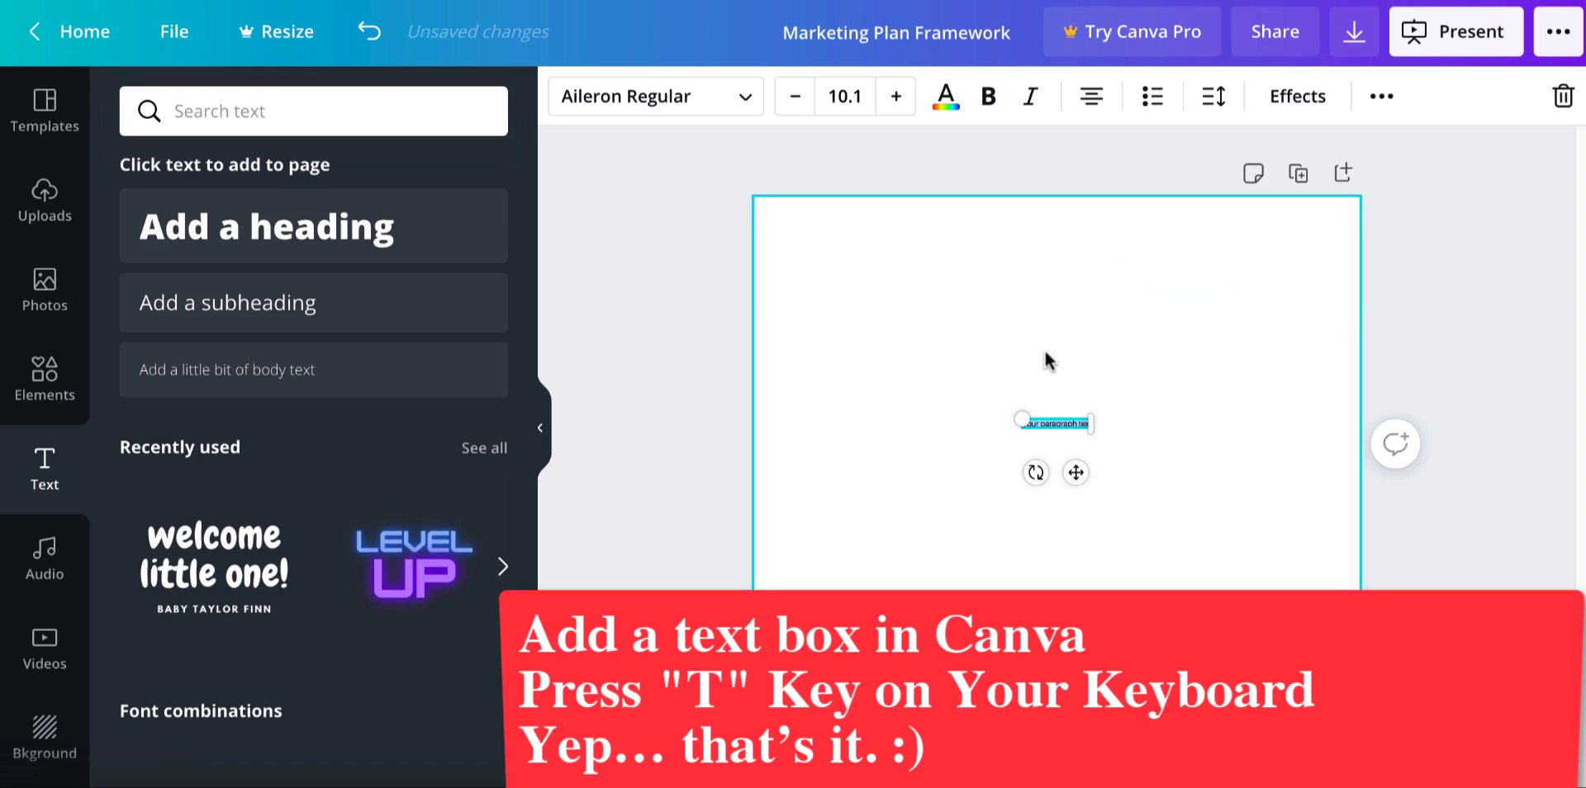
{"action": "left_click", "coordinate": [896, 97]}
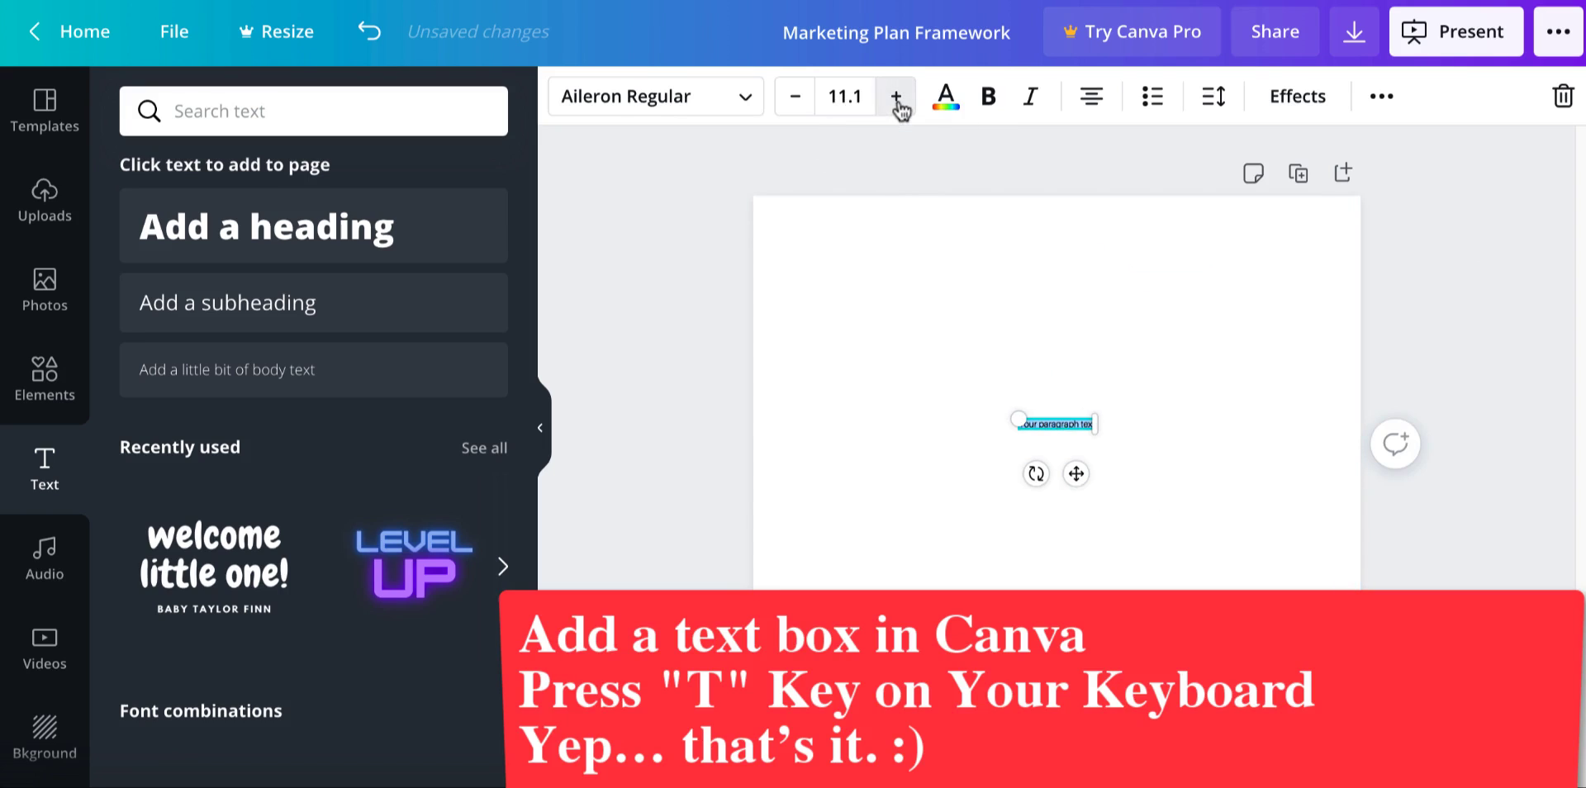
{"action": "left_click", "coordinate": [896, 98]}
{"action": "left_click", "coordinate": [896, 98]}
{"action": "left_click", "coordinate": [896, 97]}
{"action": "left_click", "coordinate": [896, 97]}
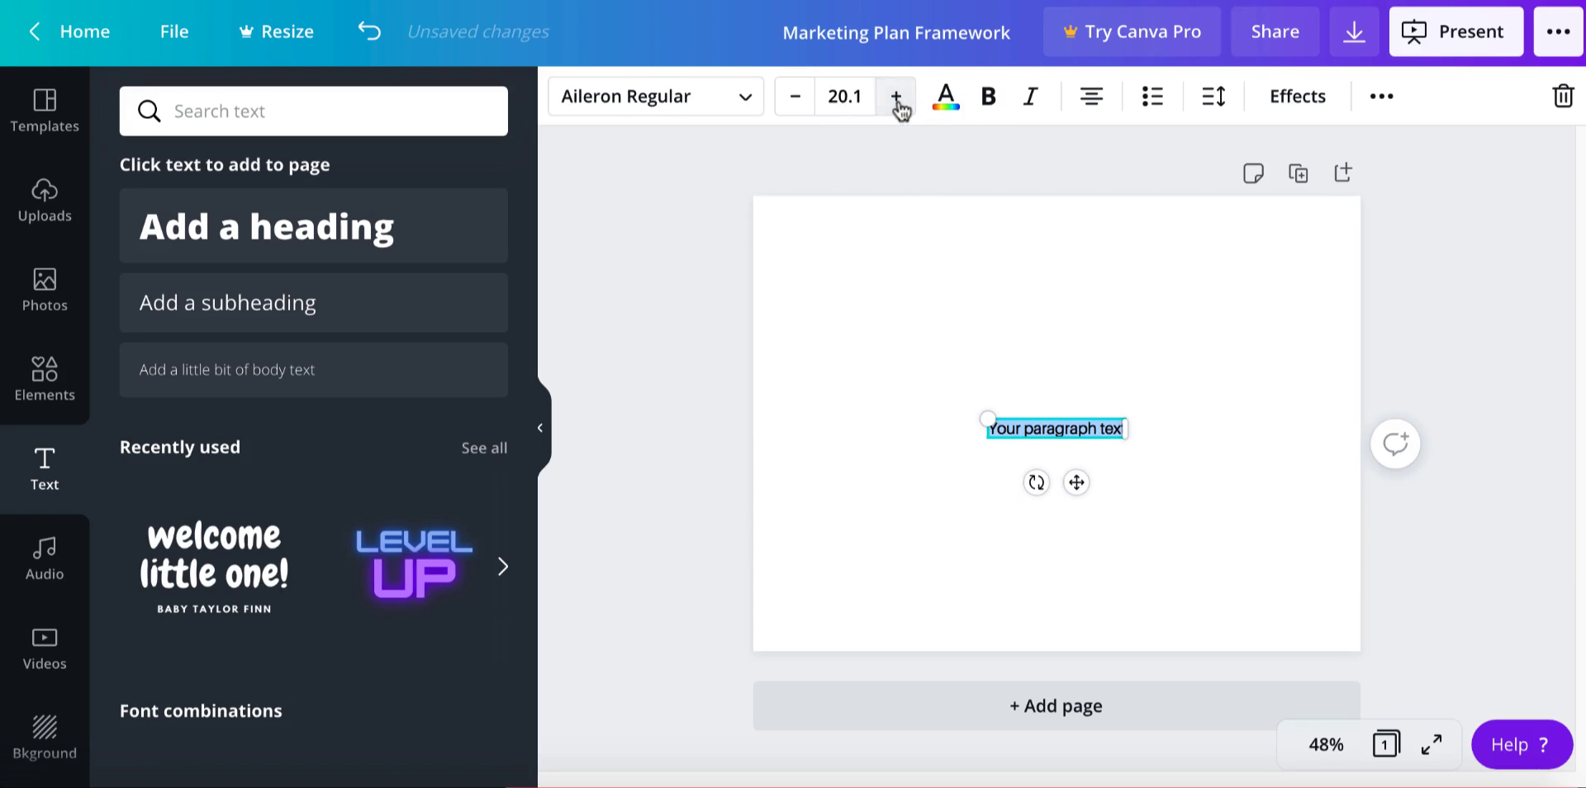
{"action": "left_click", "coordinate": [896, 97]}
{"action": "left_click", "coordinate": [895, 97]}
{"action": "left_click", "coordinate": [896, 98]}
{"action": "left_click", "coordinate": [896, 98]}
{"action": "left_click", "coordinate": [896, 97]}
{"action": "left_click", "coordinate": [896, 98]}
- Make the placeholder paragraph text bold and colour it deep violet
{"action": "left_click", "coordinate": [987, 97]}
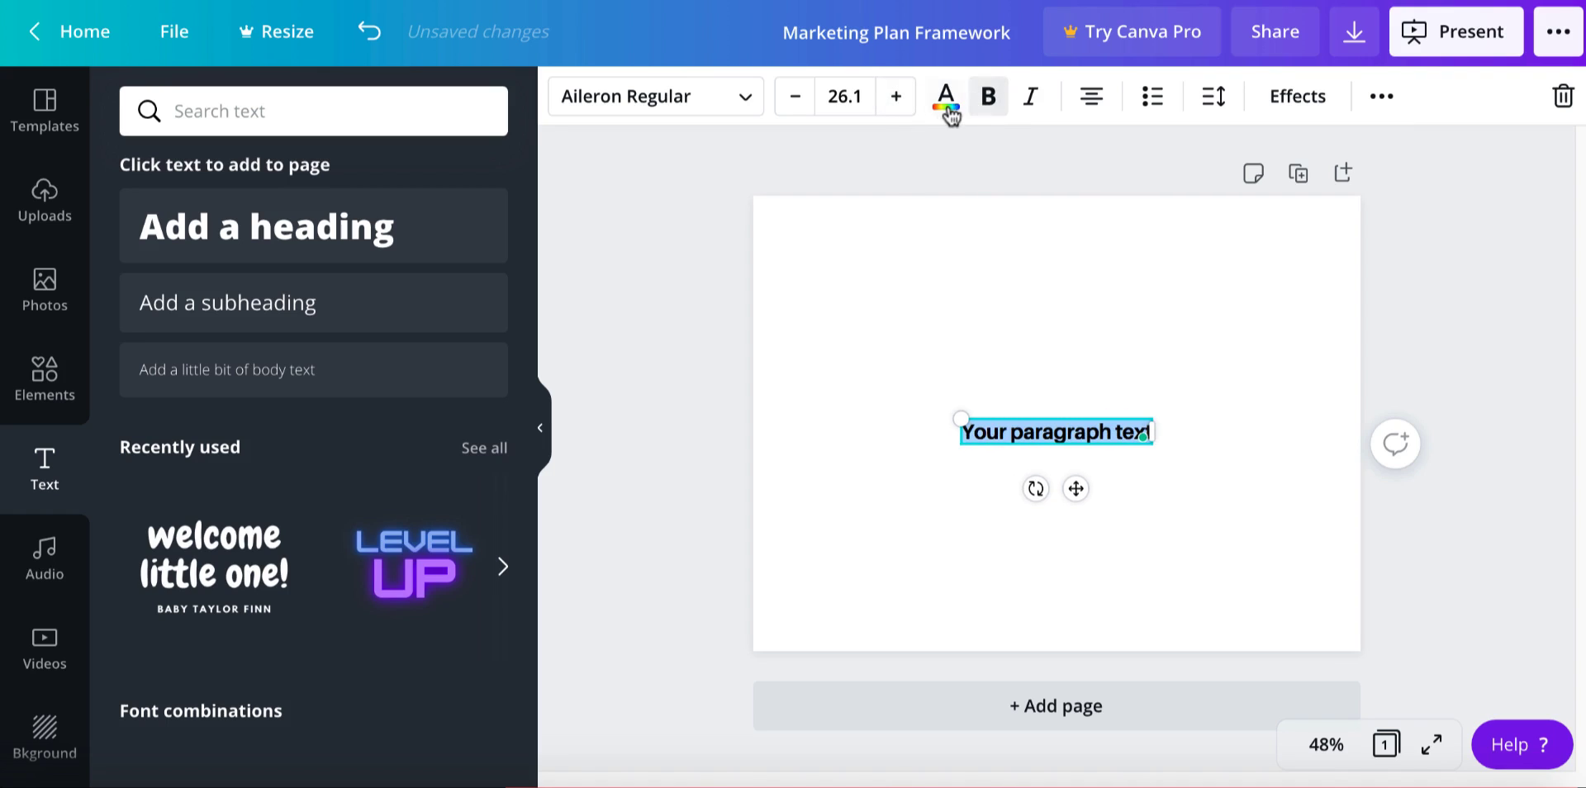
{"action": "left_click", "coordinate": [947, 103]}
{"action": "left_click", "coordinate": [479, 527]}
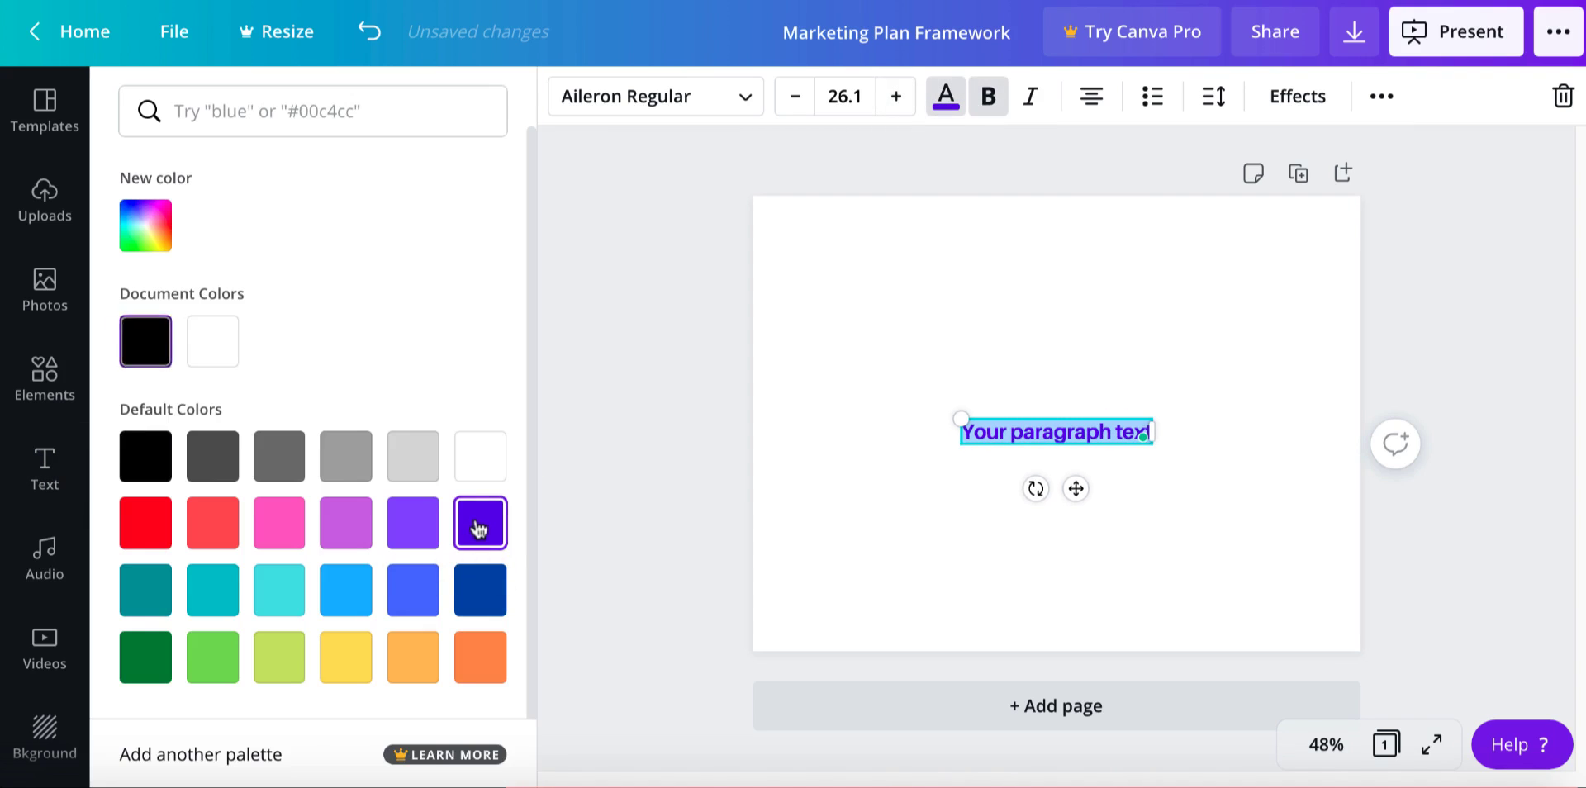
- Enlarge the text box to font size 62.1 and replace its wording with "this is my text"
{"action": "left_click_drag", "start_coordinate": [958, 416], "coordinate": [816, 362]}
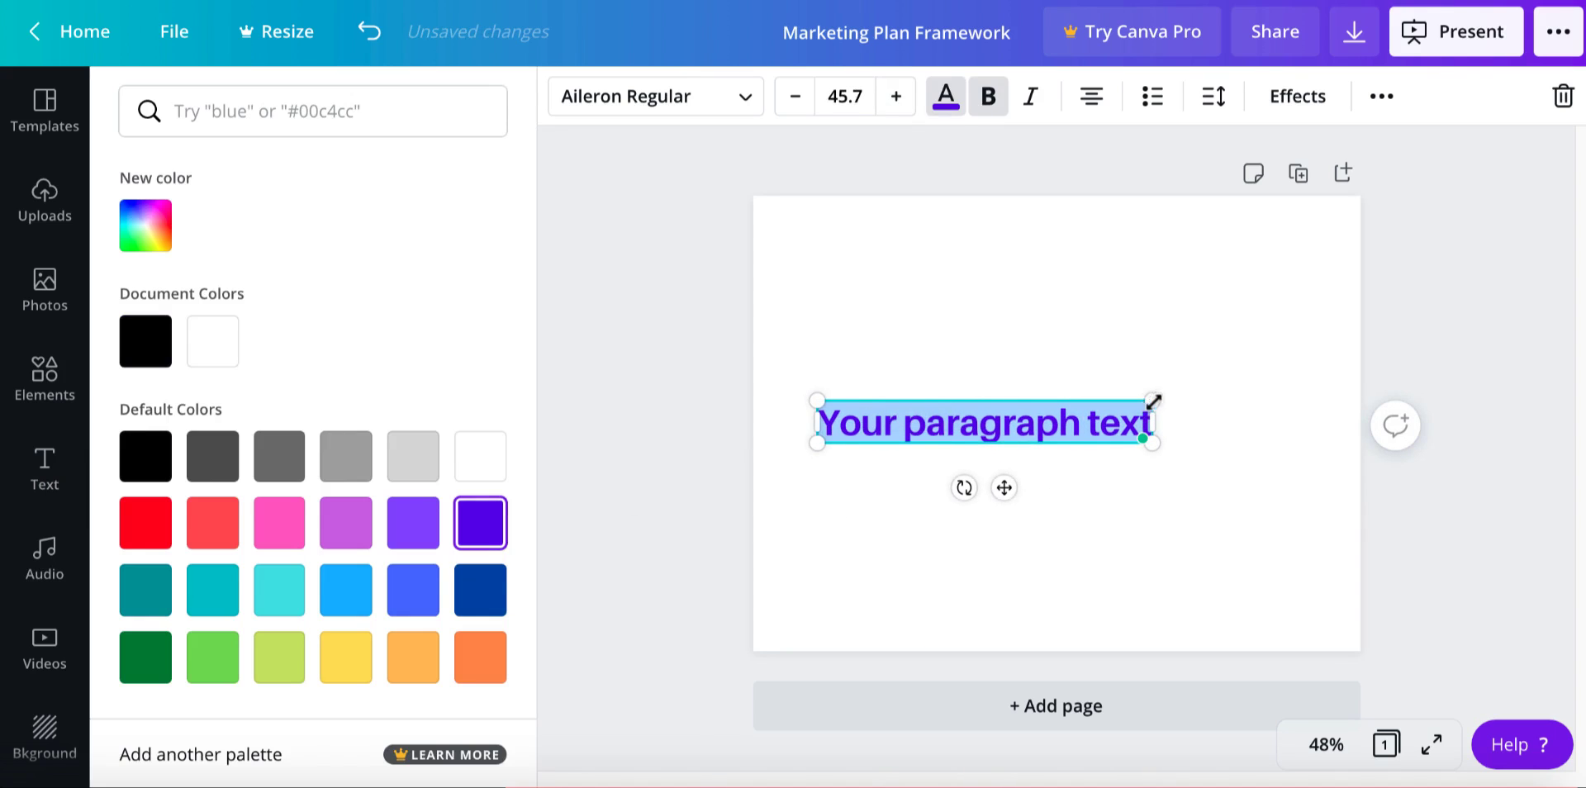
{"action": "left_click_drag", "start_coordinate": [1153, 401], "coordinate": [1272, 385]}
{"action": "left_click", "coordinate": [1014, 417]}
{"action": "double_click", "coordinate": [1004, 431]}
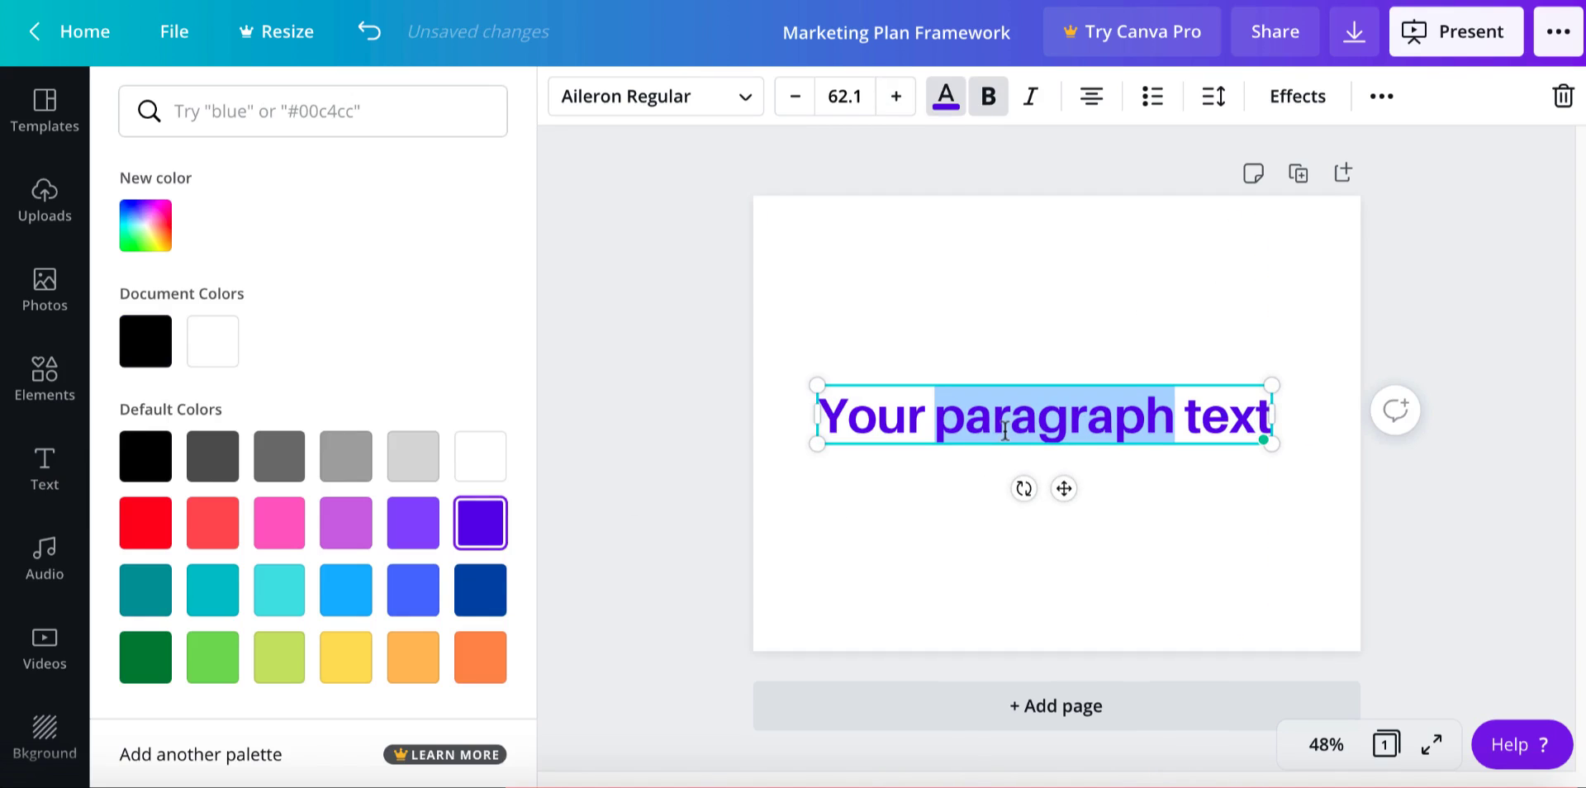
{"action": "key", "text": "ctrl+a"}
{"action": "type", "text": "this is"}
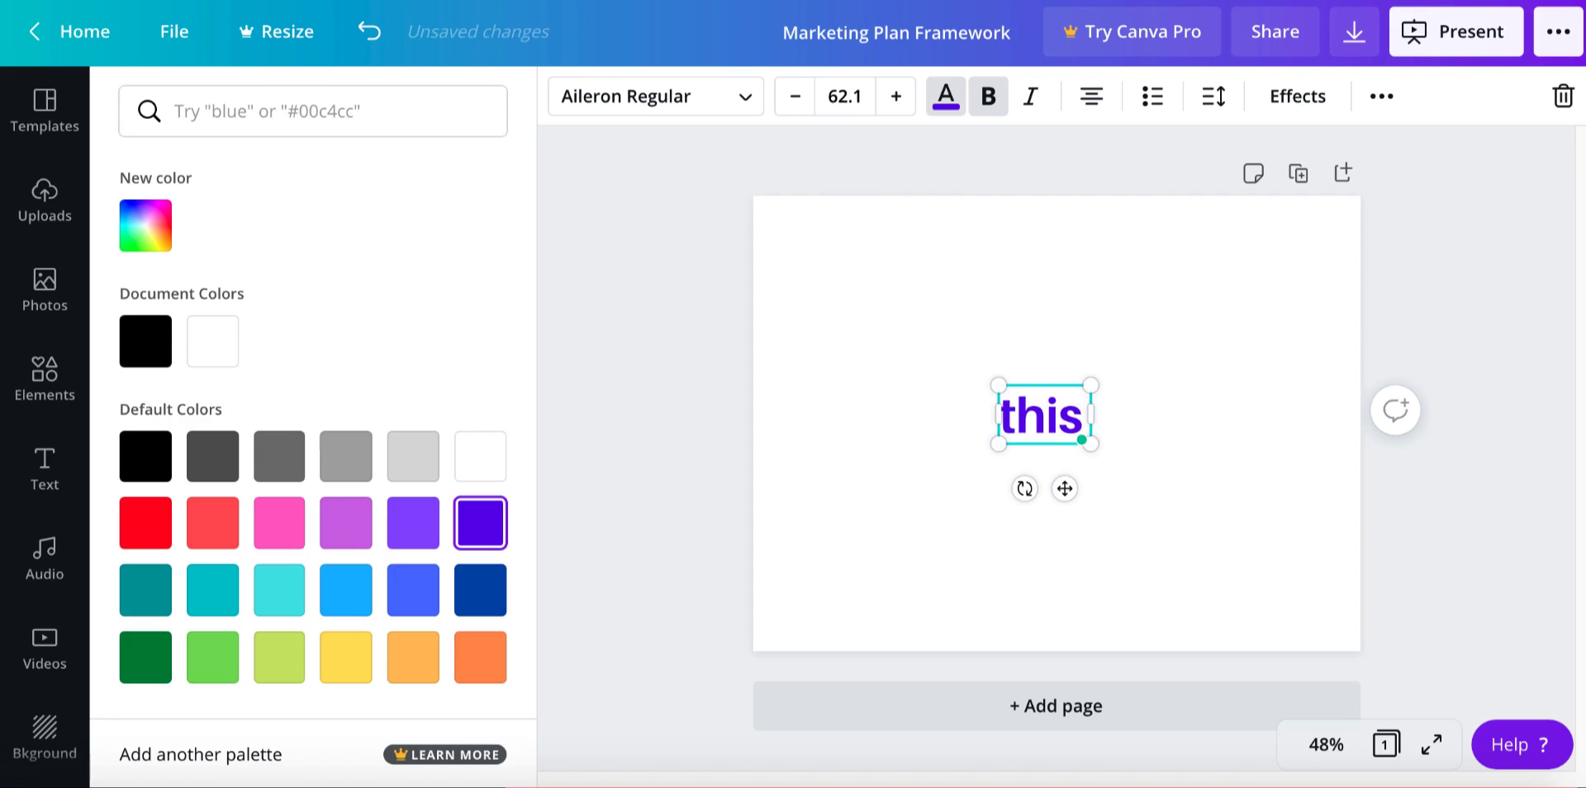
{"action": "type", "text": " my text"}
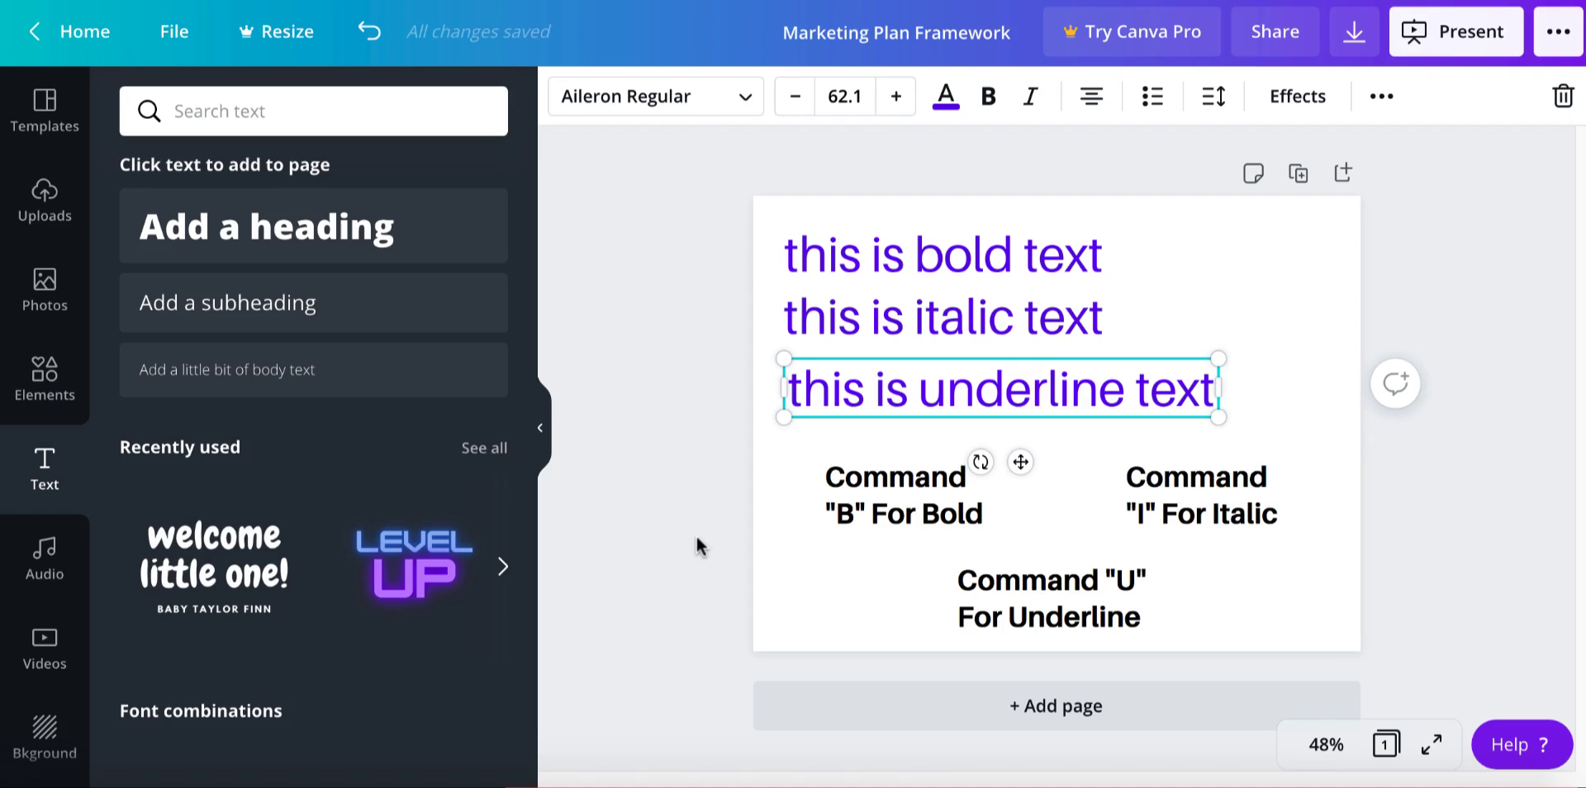
- Make the line "this is bold text" bold
{"action": "left_click", "coordinate": [933, 269]}
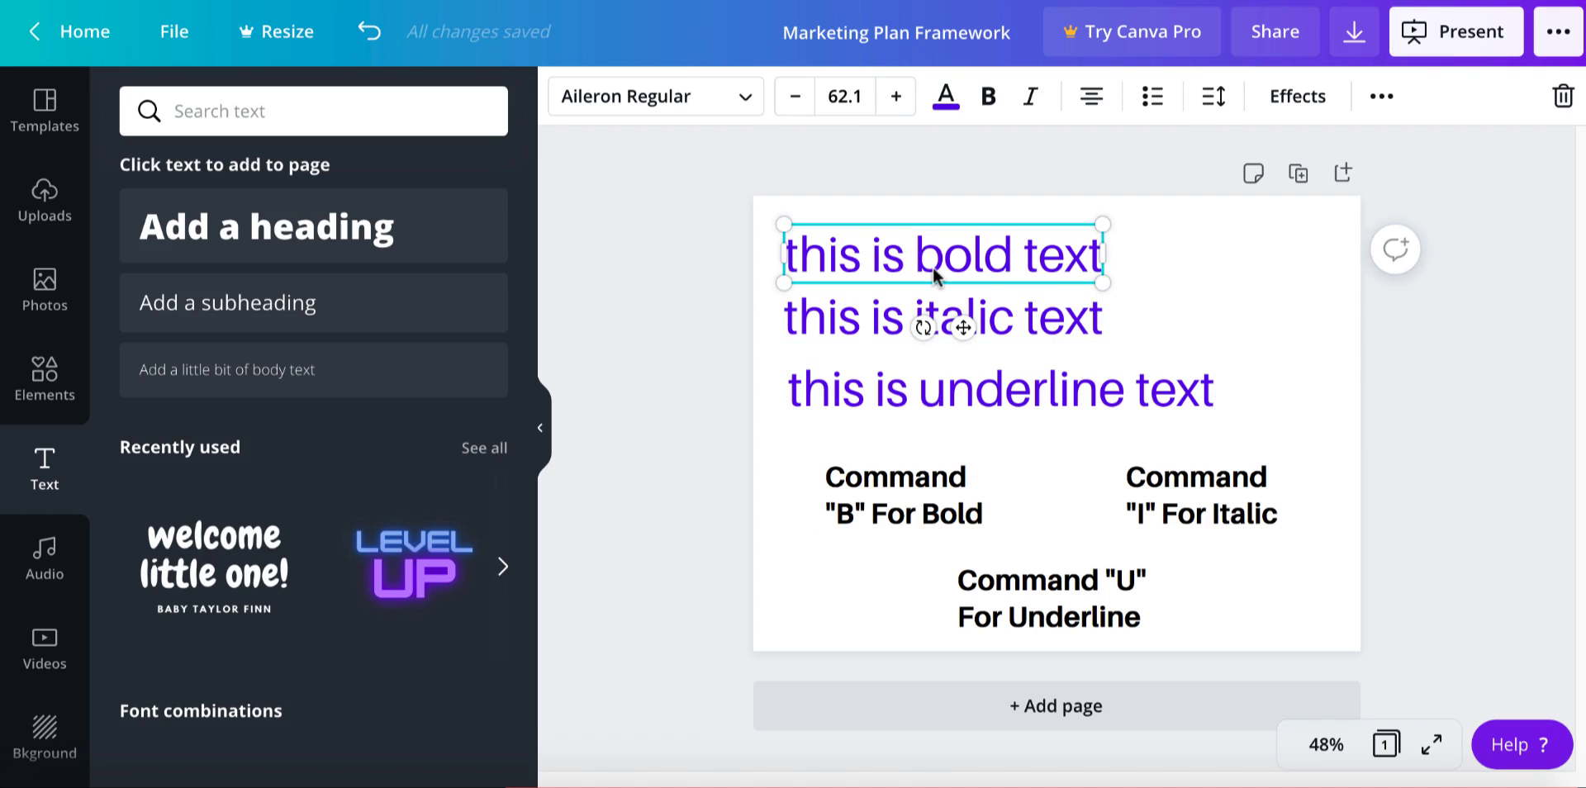
{"action": "key", "text": "super+b"}
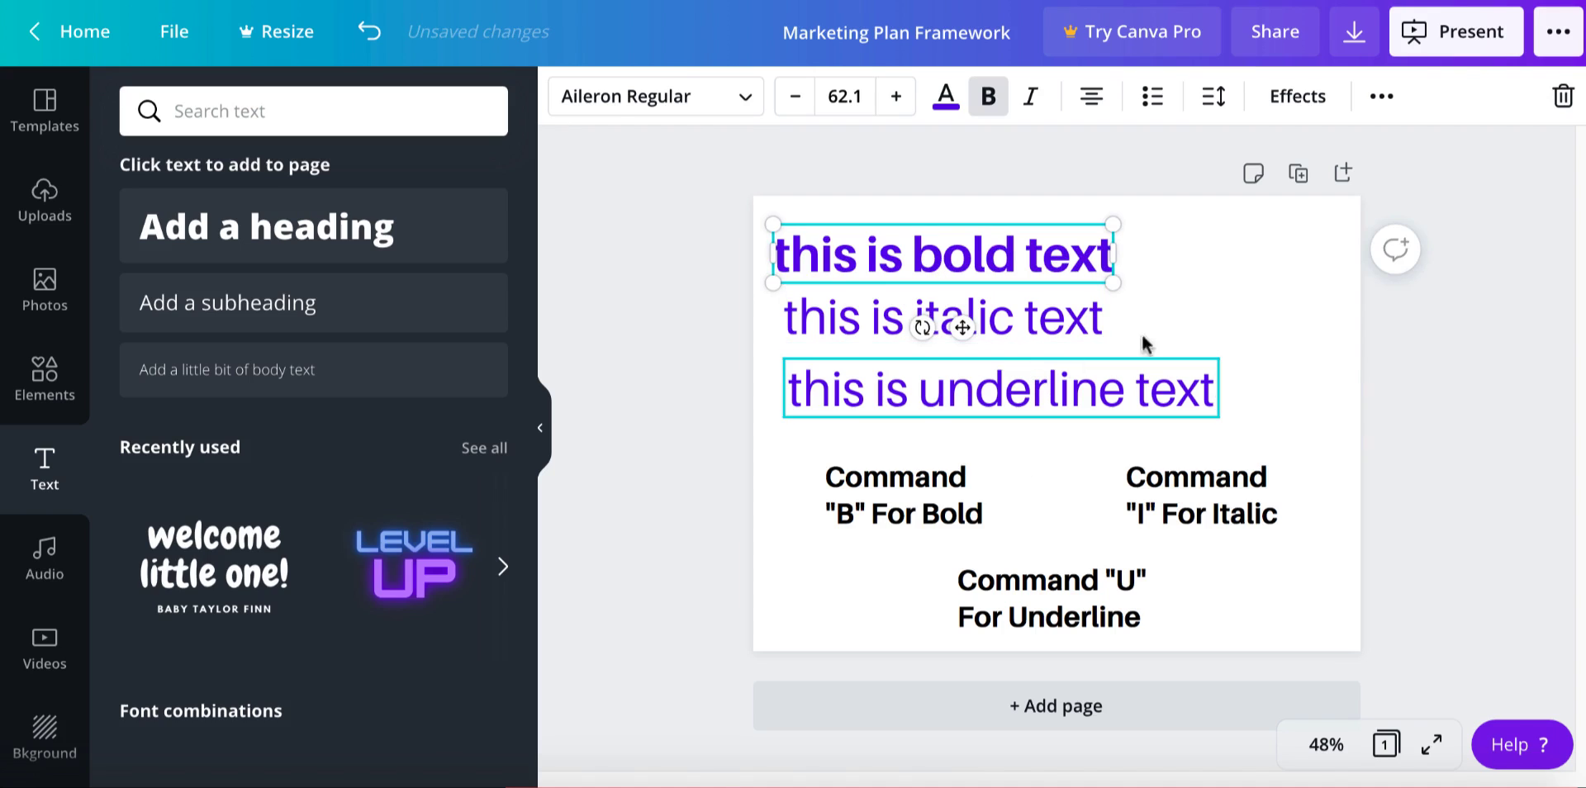
{"action": "left_click", "coordinate": [1214, 327]}
- Make the line "this is italic text" italic
{"action": "left_click", "coordinate": [898, 319]}
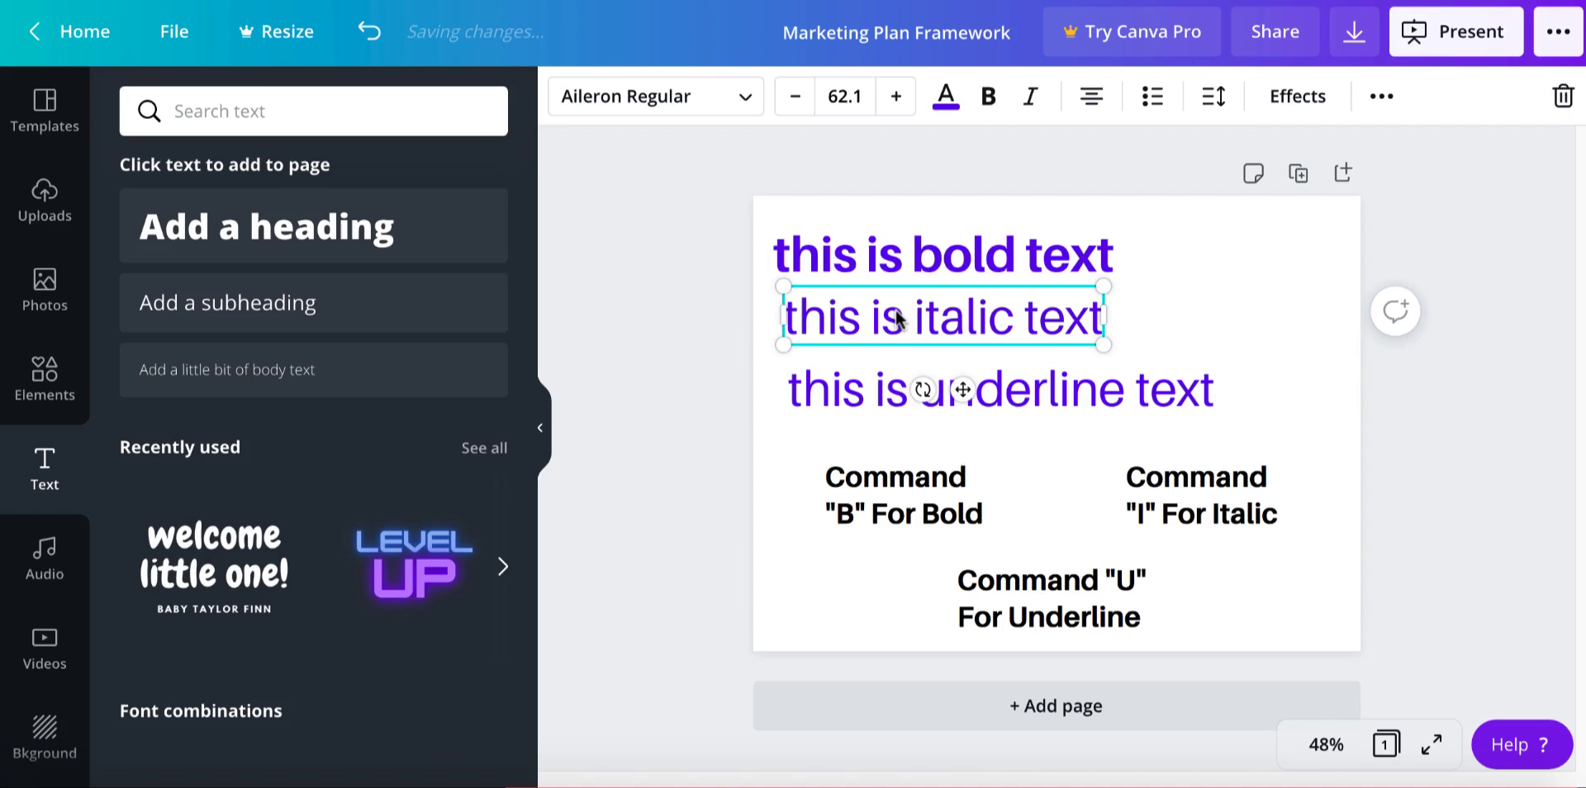
{"action": "key", "text": "super+i"}
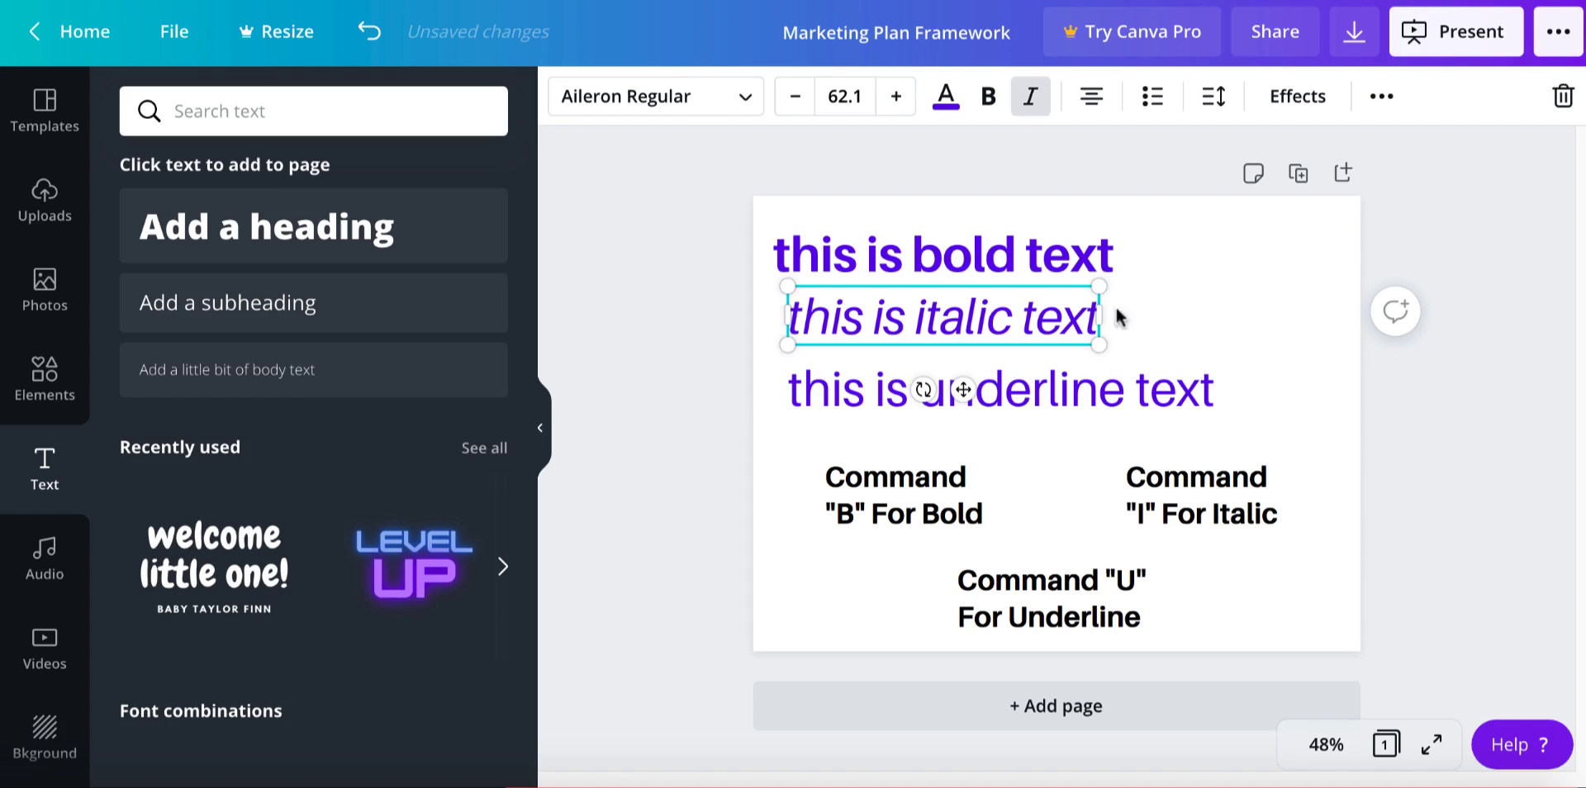
{"action": "left_click", "coordinate": [1170, 312]}
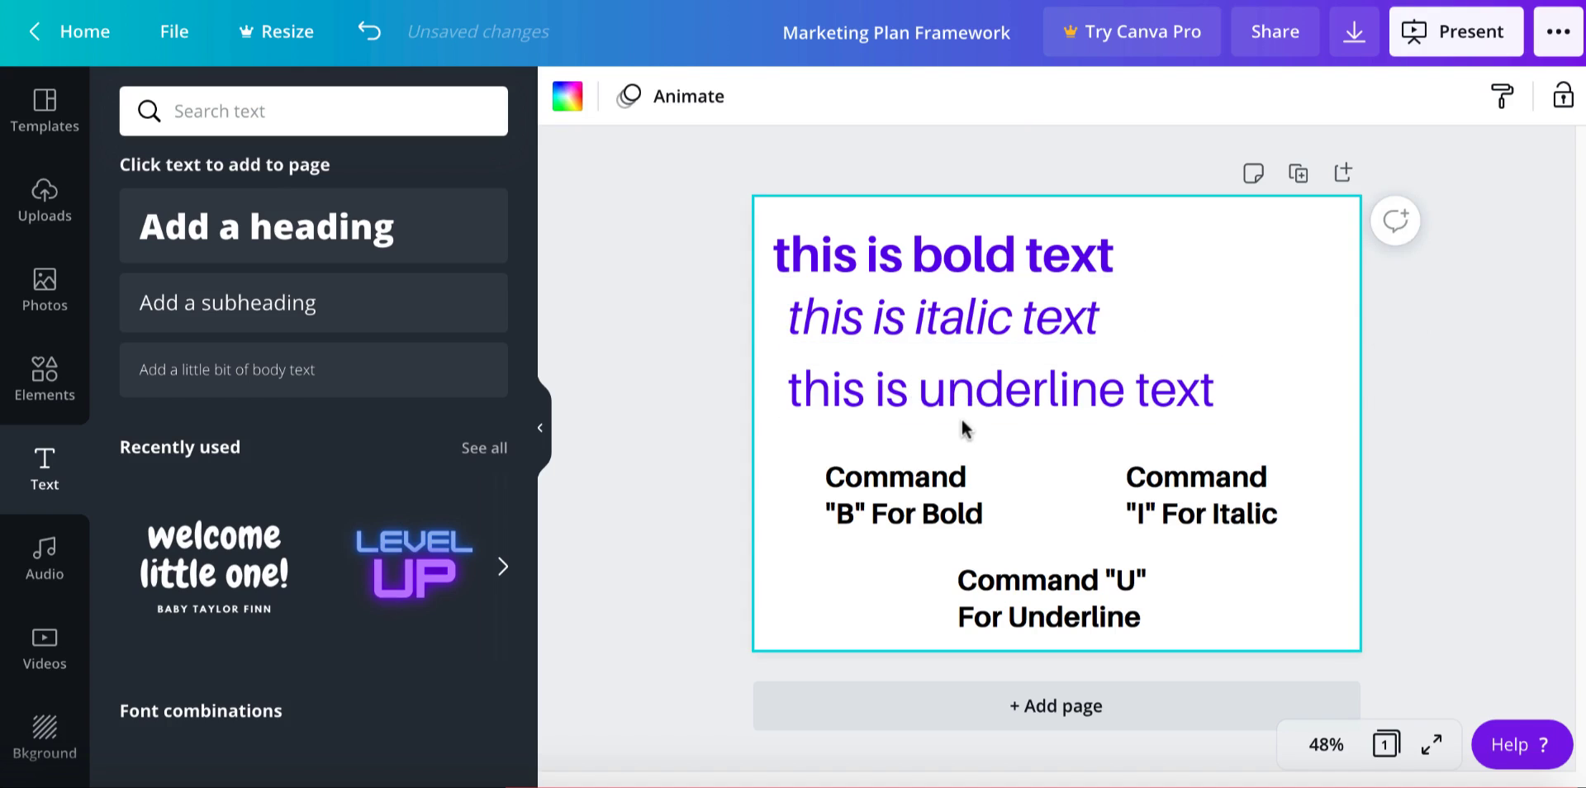
- Underline the line "this is underline text"
{"action": "left_click", "coordinate": [921, 399]}
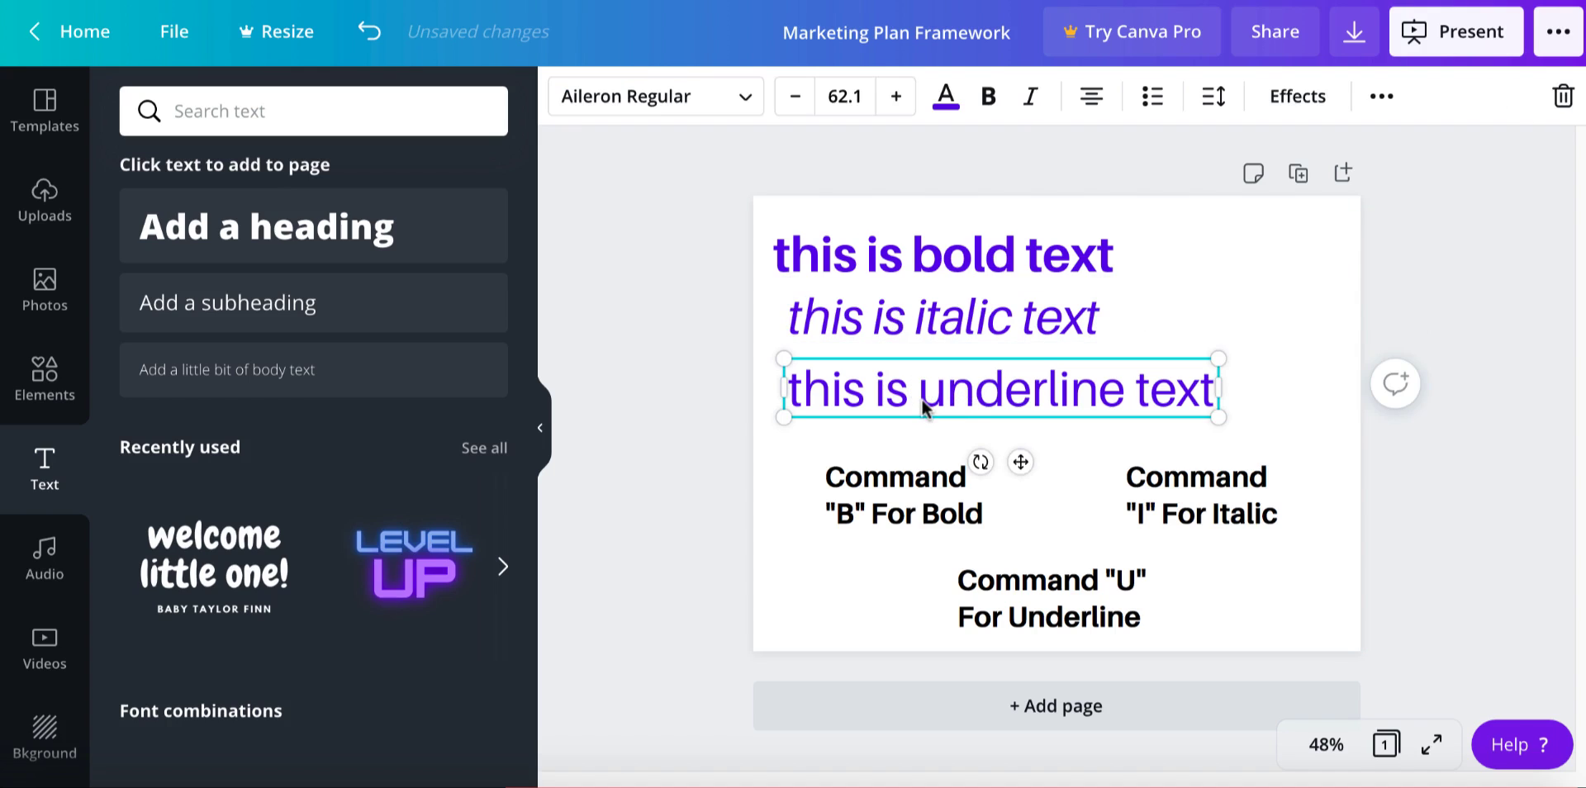
{"action": "key", "text": "super+u"}
{"action": "left_click", "coordinate": [1278, 330]}
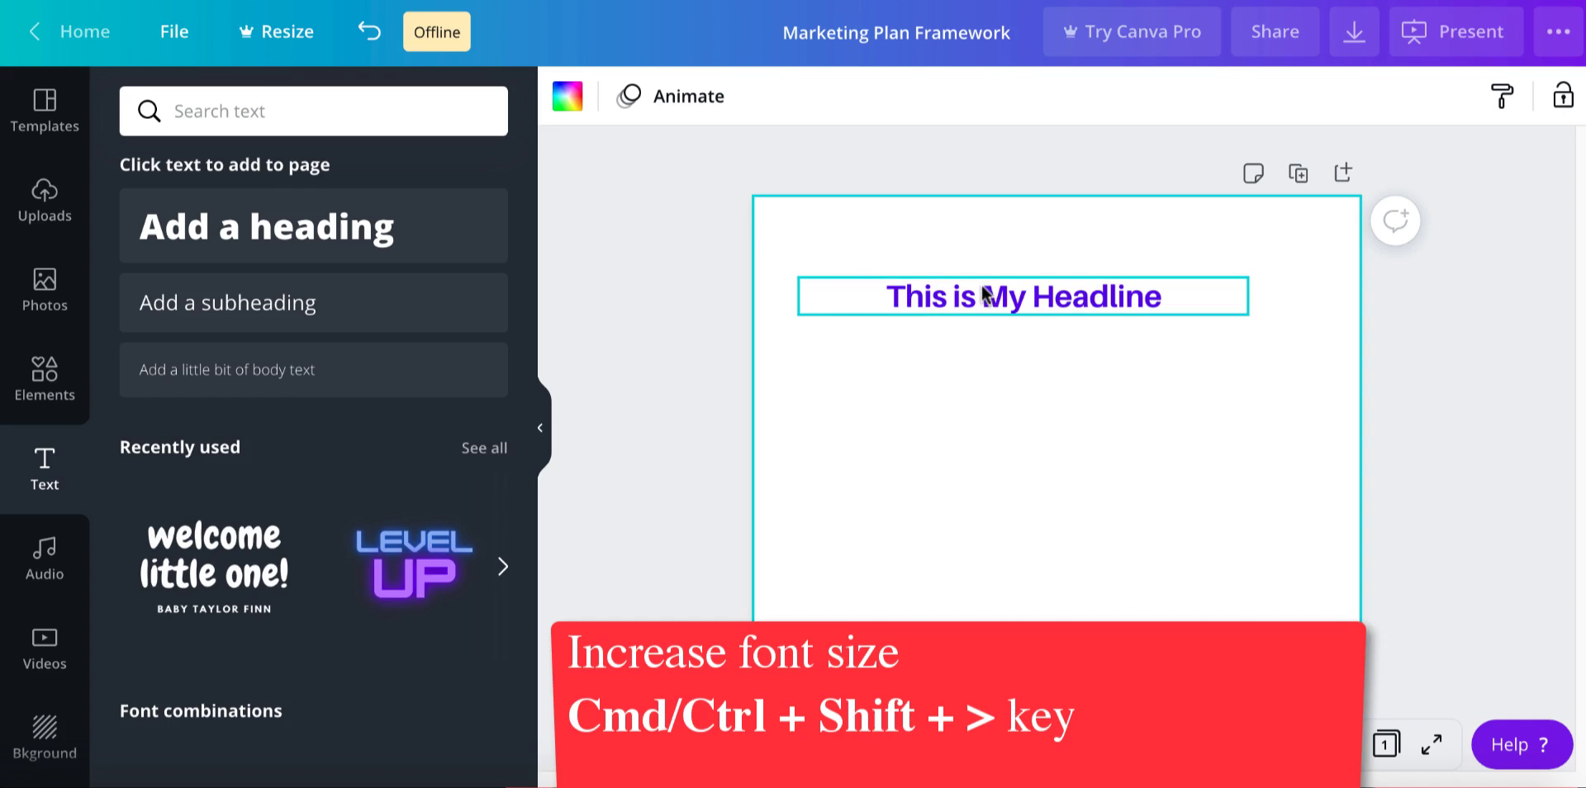
- Increase the font size of "This is My Headline" to 61.1
{"action": "left_click", "coordinate": [964, 300]}
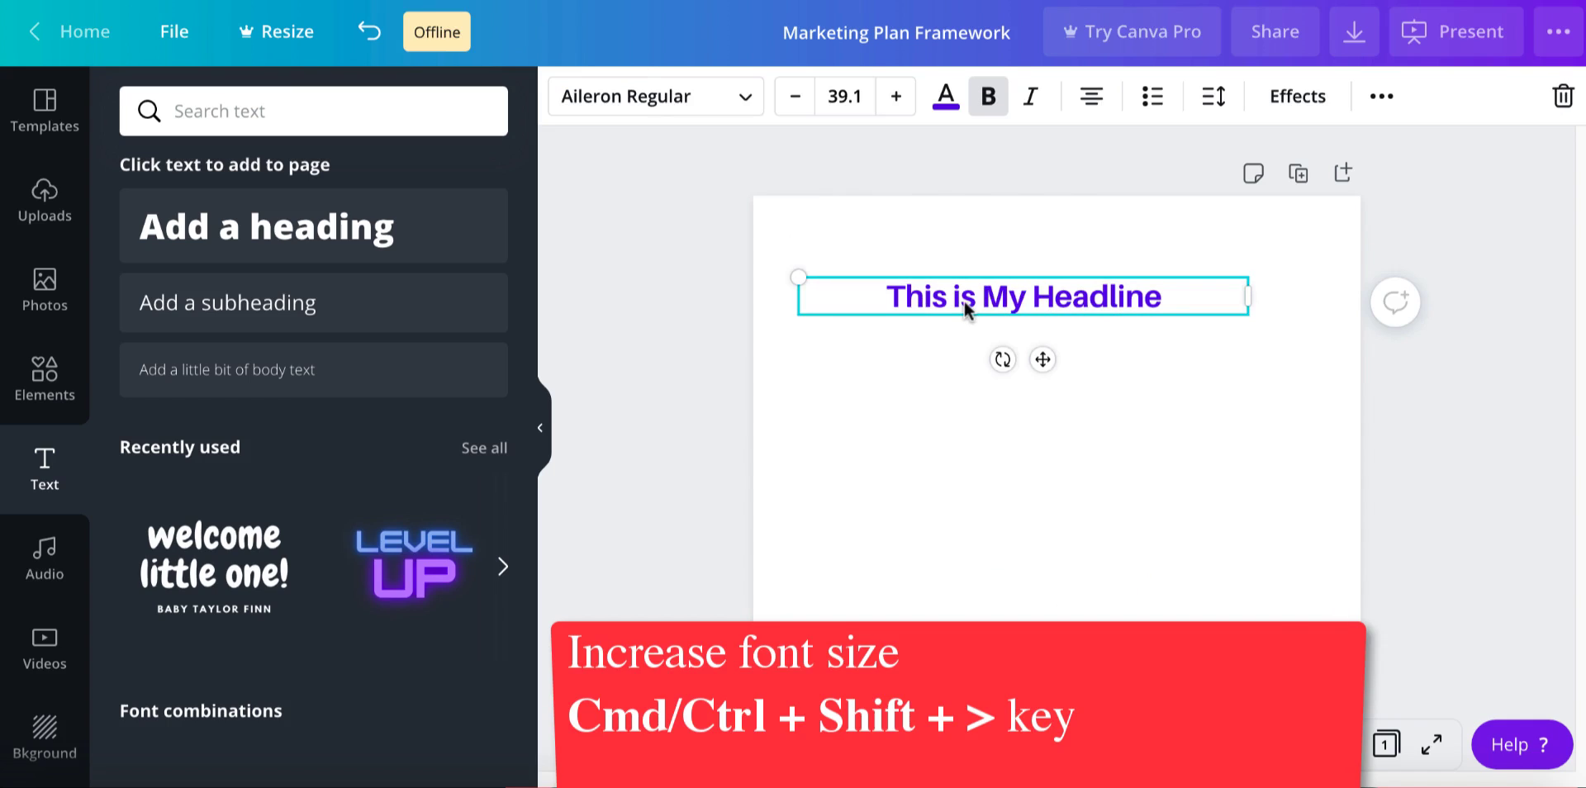
{"action": "key", "text": "ctrl+shift+period"}
{"action": "key", "text": "ctrl+shift+period"}
{"action": "key", "text": "ctrl+shift+period"}
{"action": "key", "text": "ctrl+shift+period"}
{"action": "key", "text": "ctrl+shift+period"}
{"action": "key", "text": "ctrl+shift+period"}
{"action": "key", "text": "ctrl+shift+period"}
{"action": "key", "text": "ctrl+shift+period"}
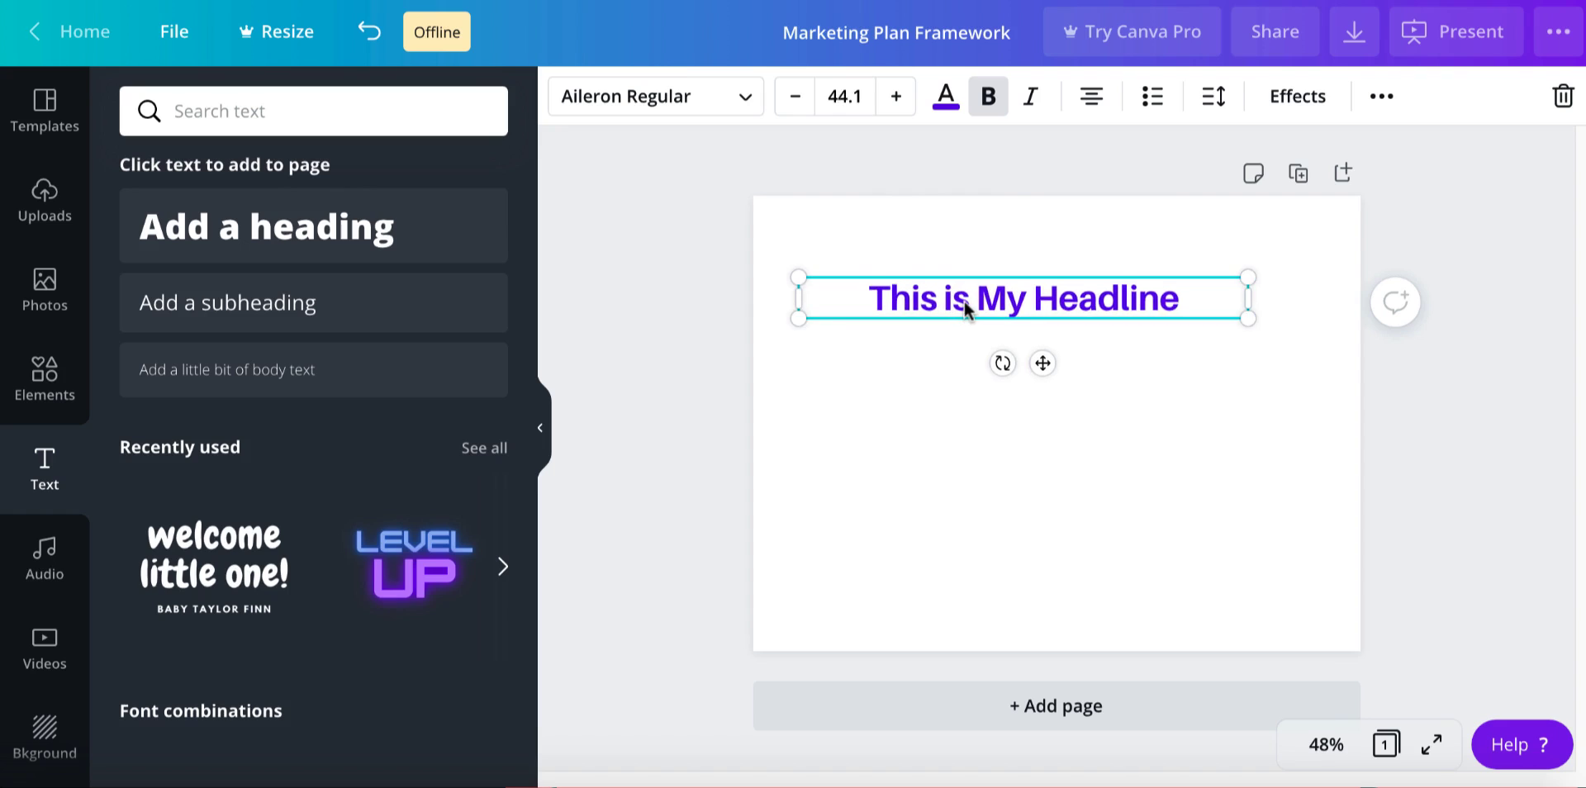
{"action": "key", "text": "ctrl+shift+period"}
{"action": "key", "text": "ctrl+shift+period"}
{"action": "key", "text": "ctrl+shift+period"}
{"action": "key", "text": "ctrl+shift+period"}
{"action": "key", "text": "ctrl+shift+period"}
{"action": "key", "text": "ctrl+shift+period"}
{"action": "key", "text": "ctrl+shift+period"}
{"action": "key", "text": "ctrl+shift+period"}
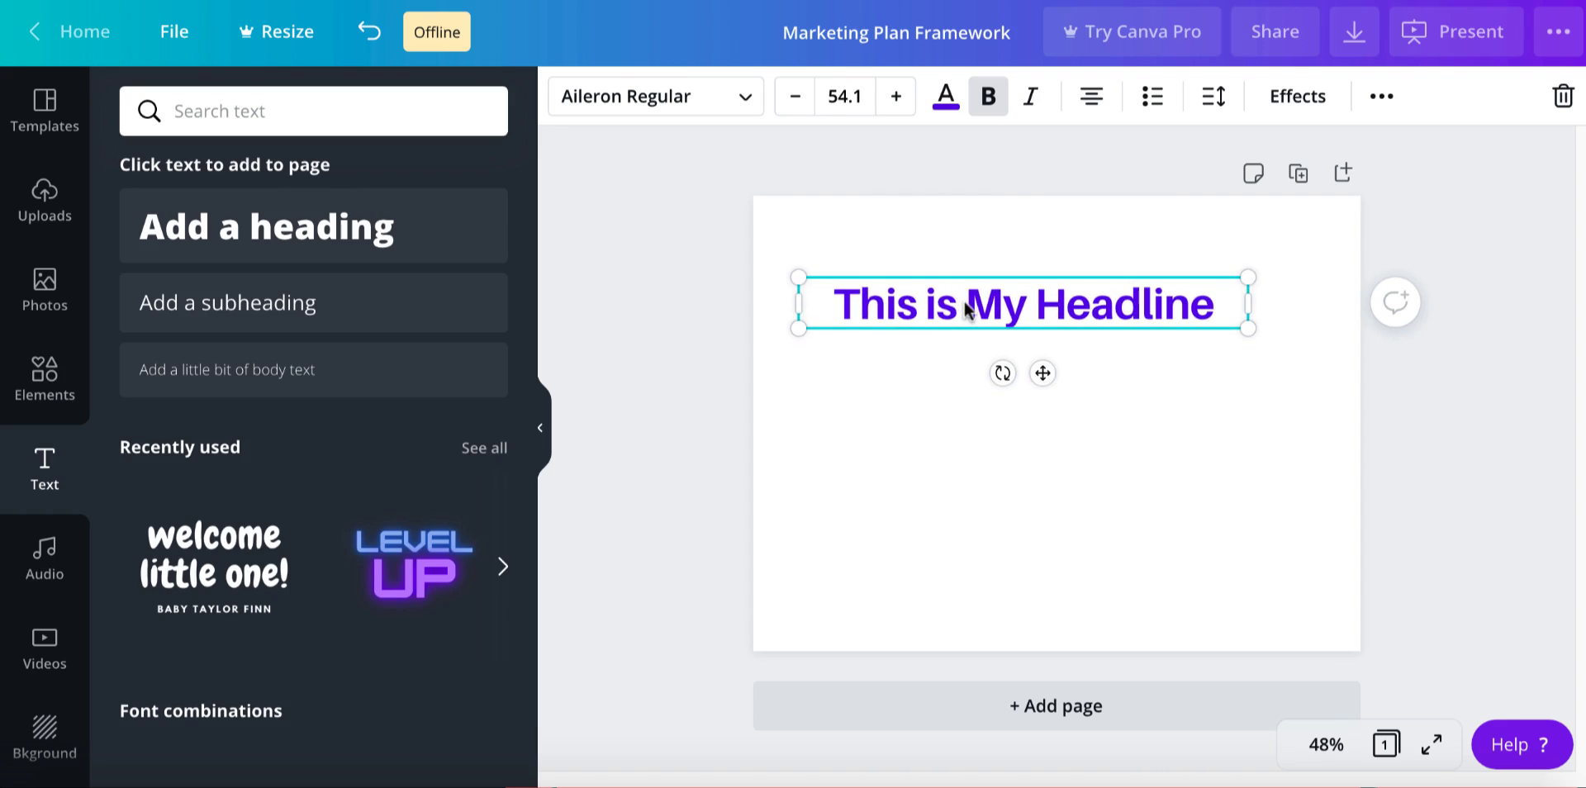
{"action": "key", "text": "ctrl+shift+period"}
{"action": "key", "text": "ctrl+shift+period"}
{"action": "key", "text": "ctrl+shift+period"}
{"action": "key", "text": "ctrl+shift+period"}
{"action": "key", "text": "ctrl+shift+period"}
{"action": "key", "text": "ctrl+shift+period"}
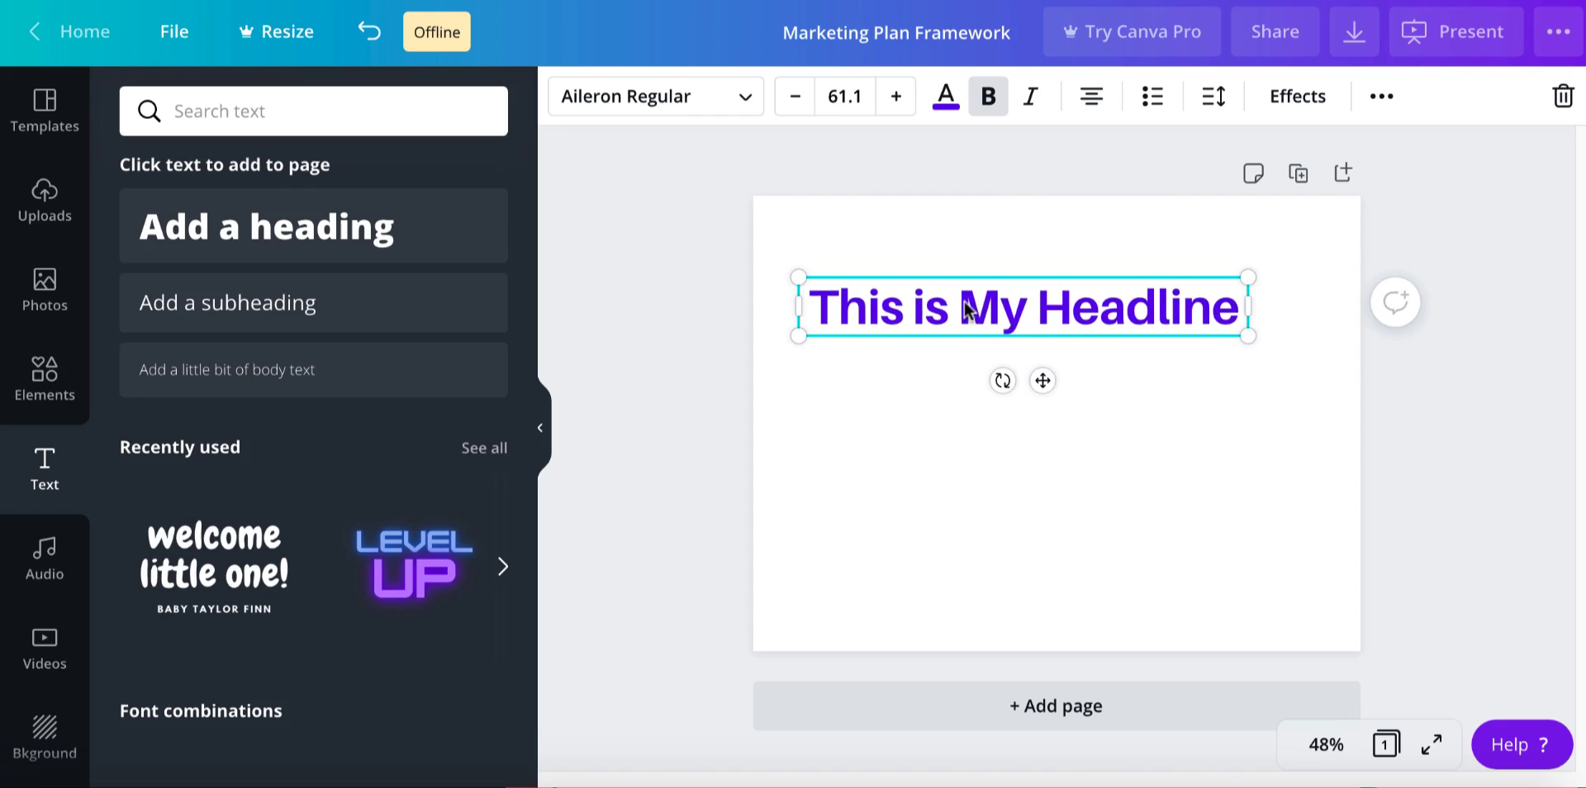
- Reduce the font size of "This is My Headline" to 39.1
{"action": "key", "text": "ctrl+shift+comma"}
{"action": "key", "text": "ctrl+shift+comma"}
{"action": "key", "text": "ctrl+shift+comma"}
{"action": "key", "text": "ctrl+shift+comma"}
{"action": "key", "text": "ctrl+shift+comma"}
{"action": "key", "text": "ctrl+shift+comma"}
{"action": "key", "text": "ctrl+shift+comma"}
{"action": "key", "text": "ctrl+shift+comma"}
{"action": "key", "text": "ctrl+shift+comma"}
{"action": "key", "text": "ctrl+shift+comma"}
{"action": "key", "text": "ctrl+shift+comma"}
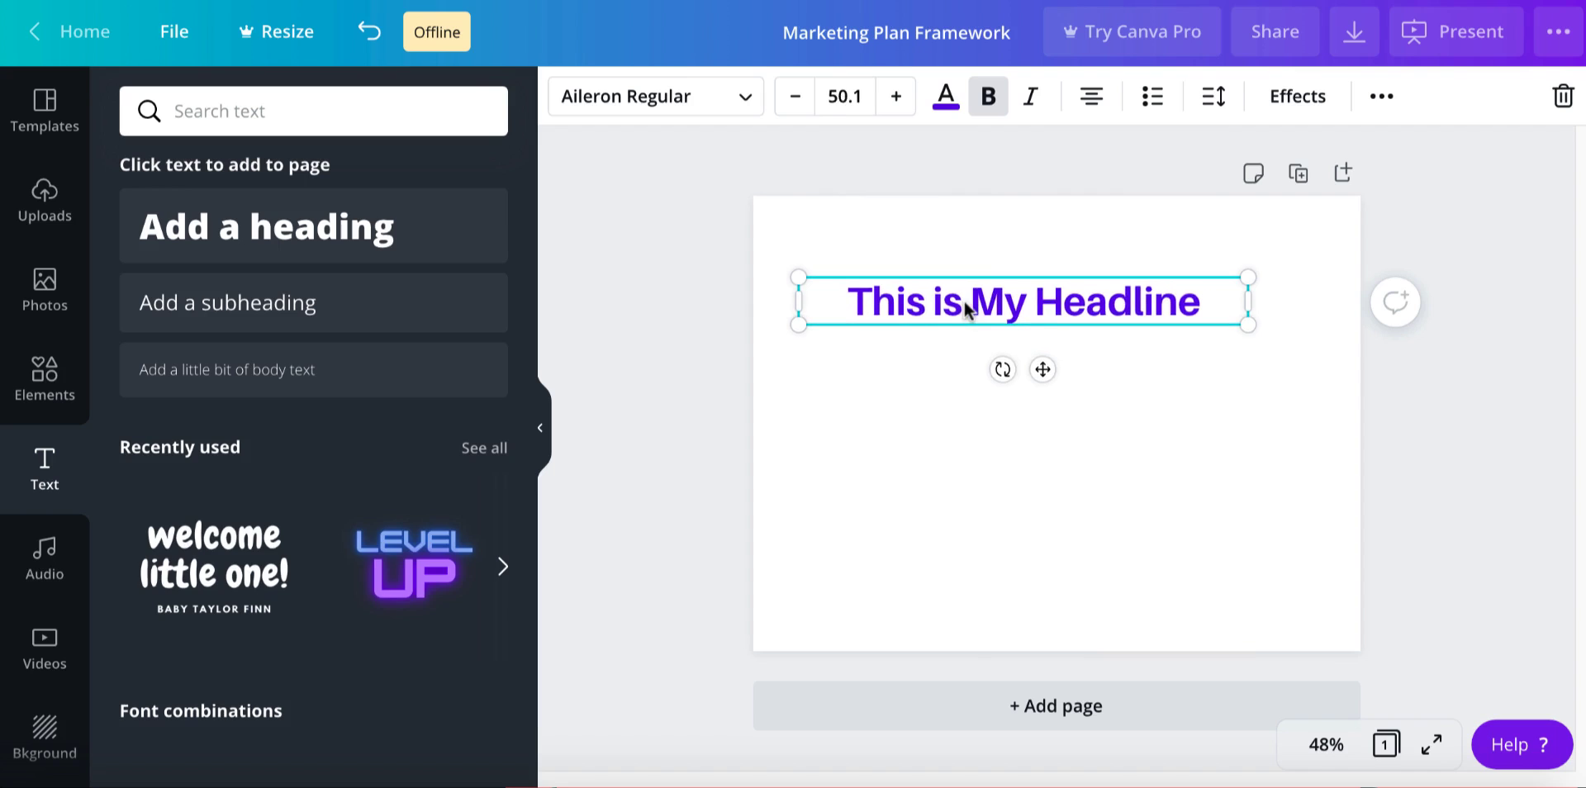
{"action": "key", "text": "ctrl+shift+comma"}
{"action": "key", "text": "ctrl+shift+comma"}
{"action": "key", "text": "ctrl+shift+comma"}
{"action": "key", "text": "ctrl+shift+comma"}
{"action": "key", "text": "ctrl+shift+comma"}
{"action": "key", "text": "ctrl+shift+comma"}
{"action": "key", "text": "ctrl+shift+comma"}
{"action": "key", "text": "ctrl+shift+comma"}
{"action": "key", "text": "ctrl+shift+comma"}
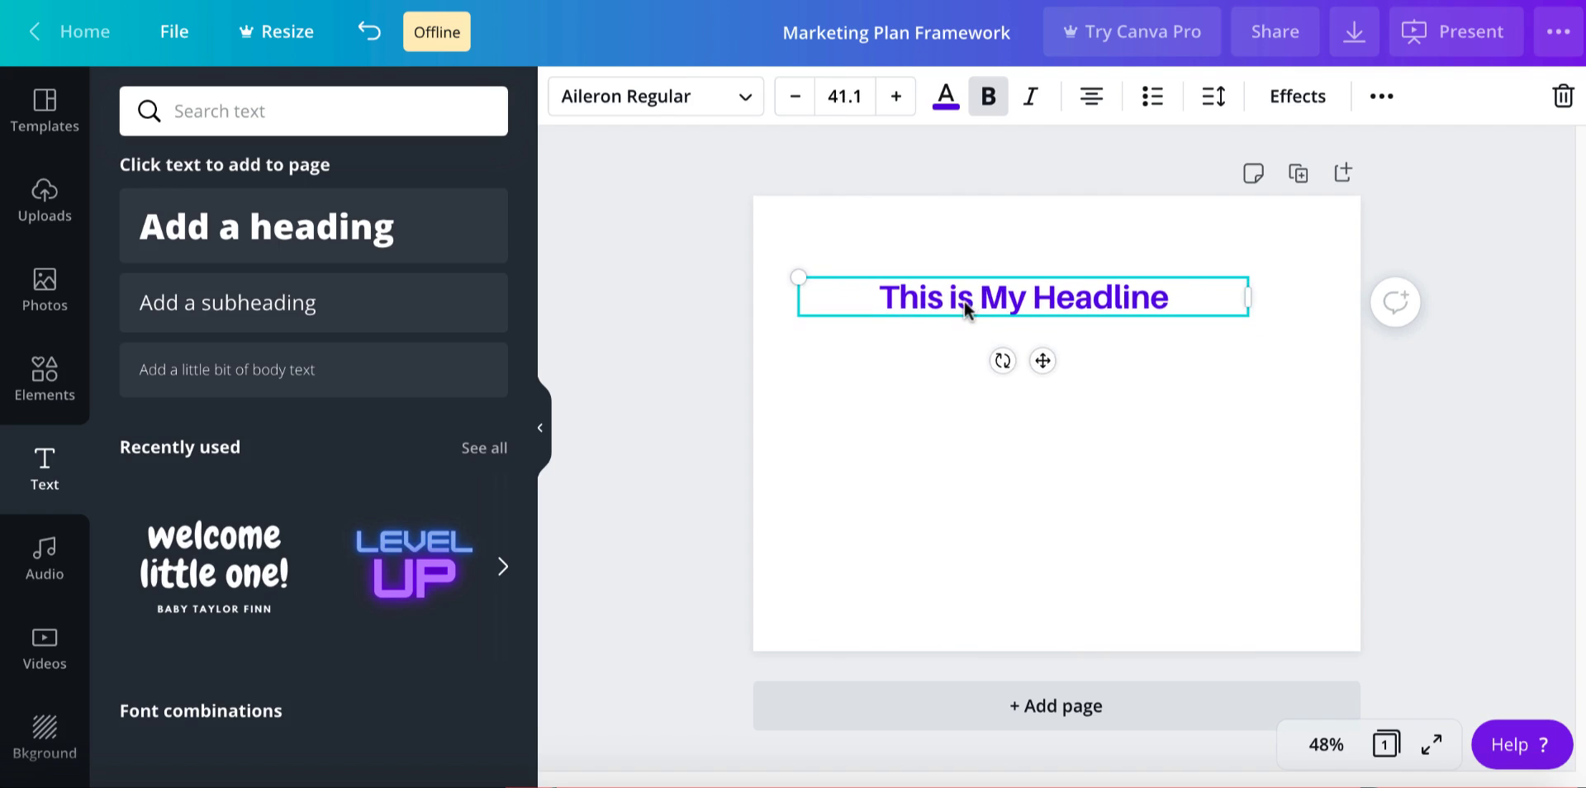
{"action": "key", "text": "ctrl+shift+comma"}
{"action": "key", "text": "ctrl+shift+comma"}
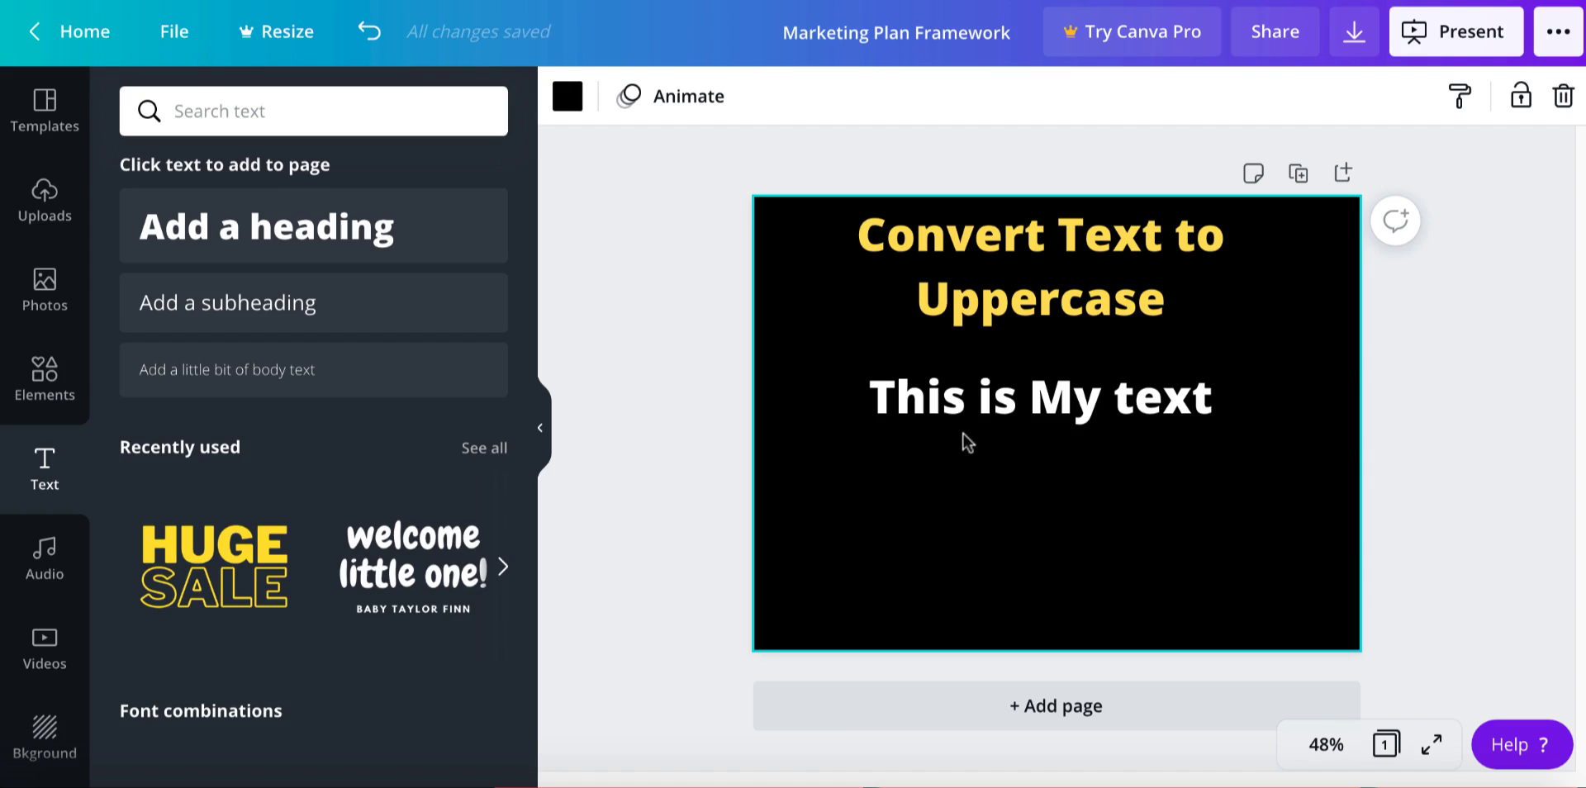
- Convert the white line "This is My text" to uppercase and undo the conversion
{"action": "left_click", "coordinate": [935, 406]}
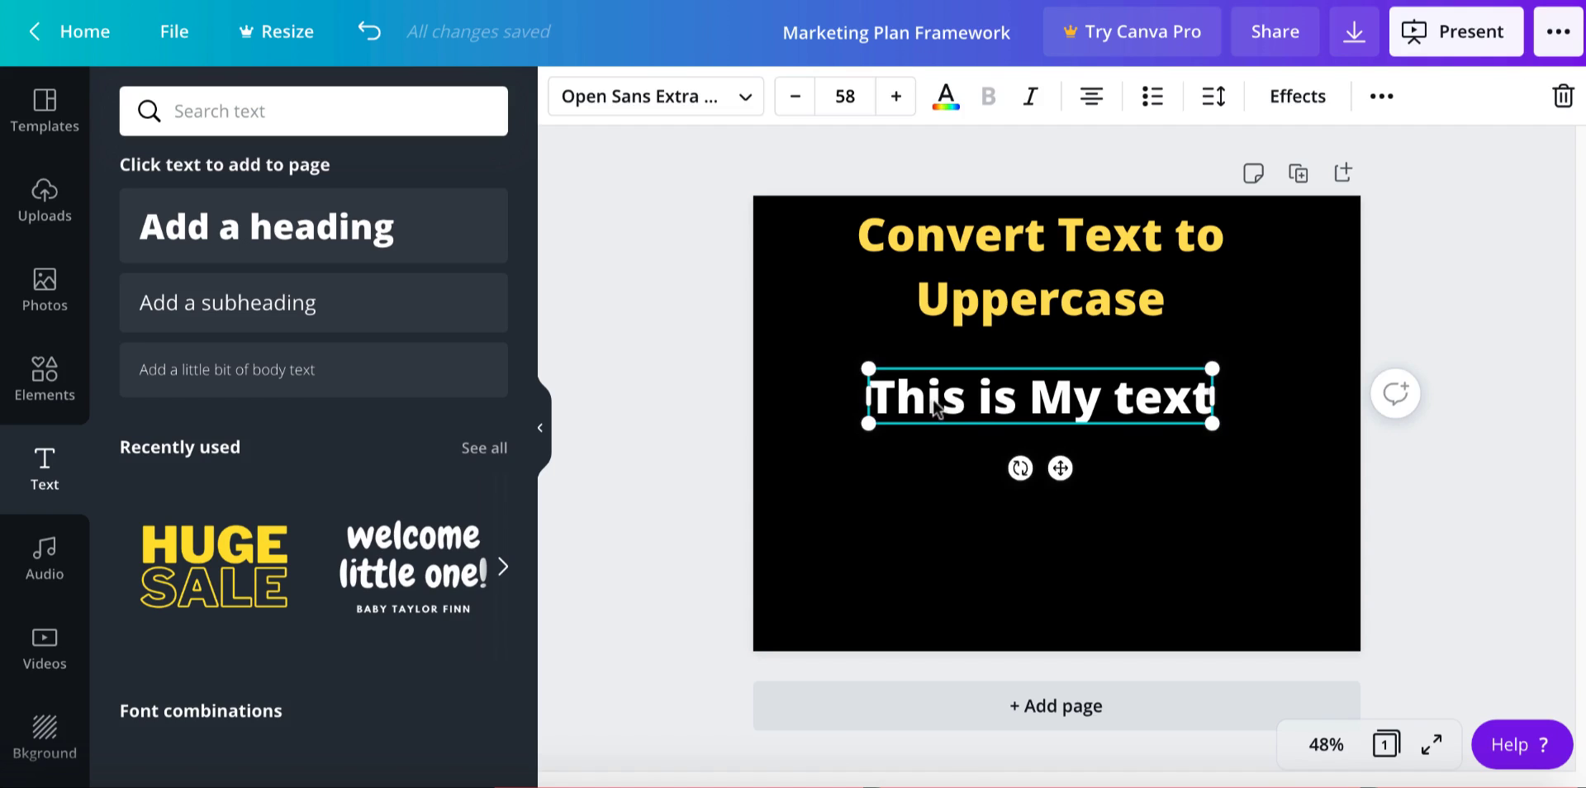
{"action": "key", "text": "ctrl+shift+k"}
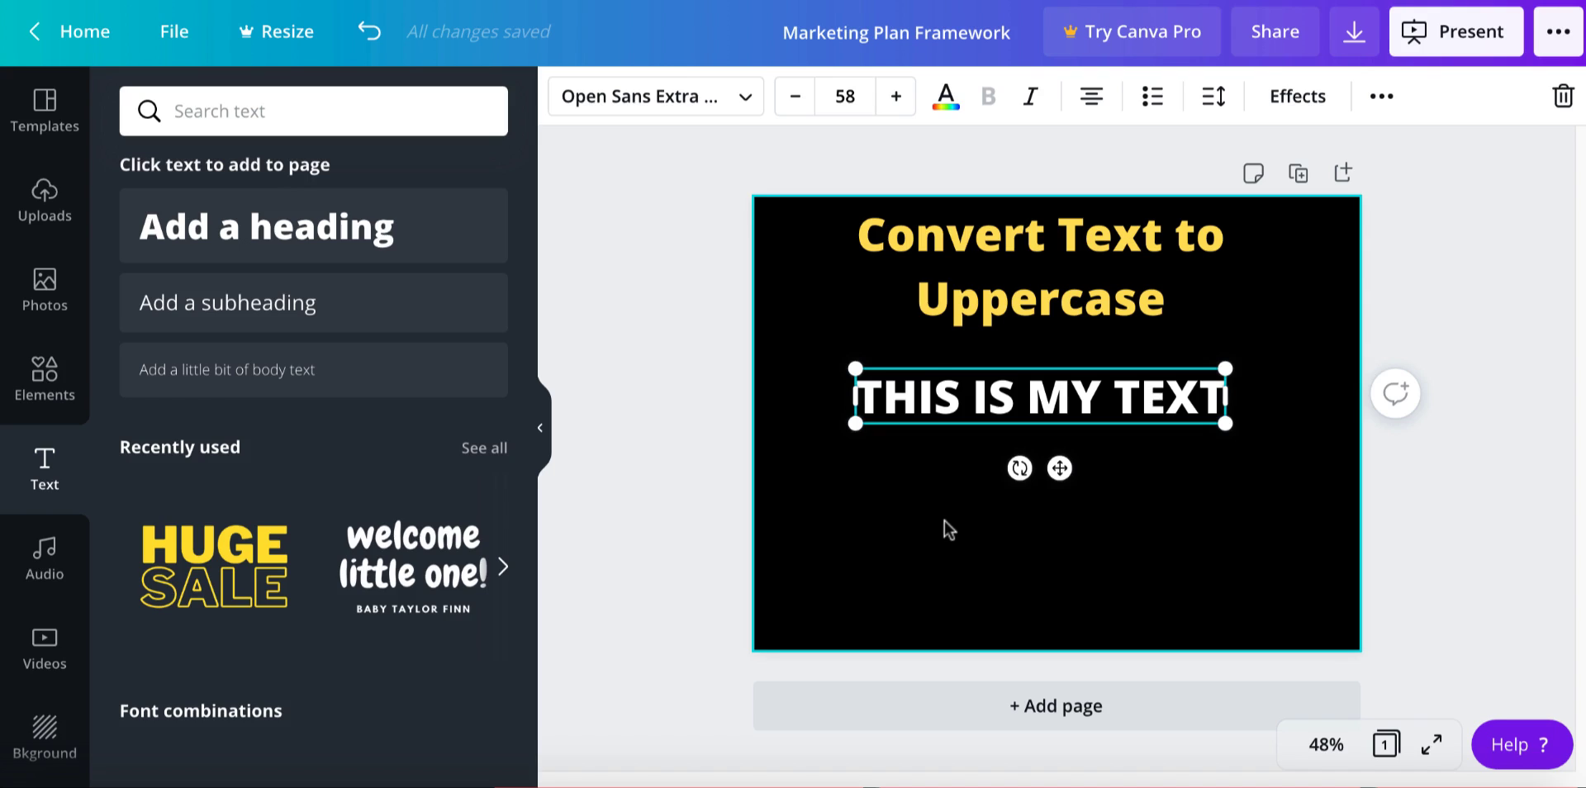
{"action": "key", "text": "ctrl+z"}
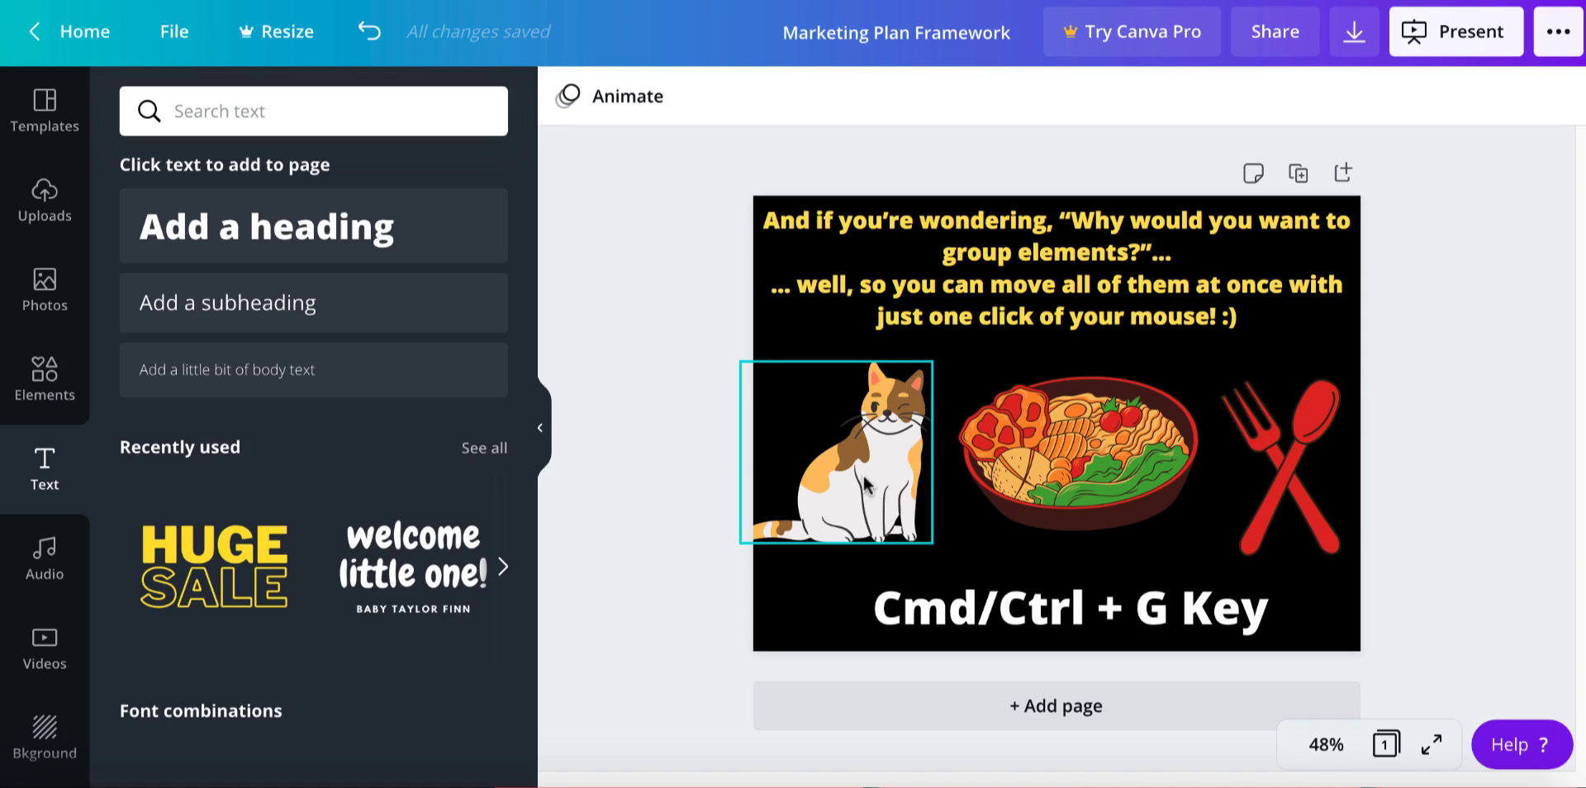
- Move the cat illustration slightly to the right so it sits within the page, and deselect it
{"action": "left_click", "coordinate": [860, 467]}
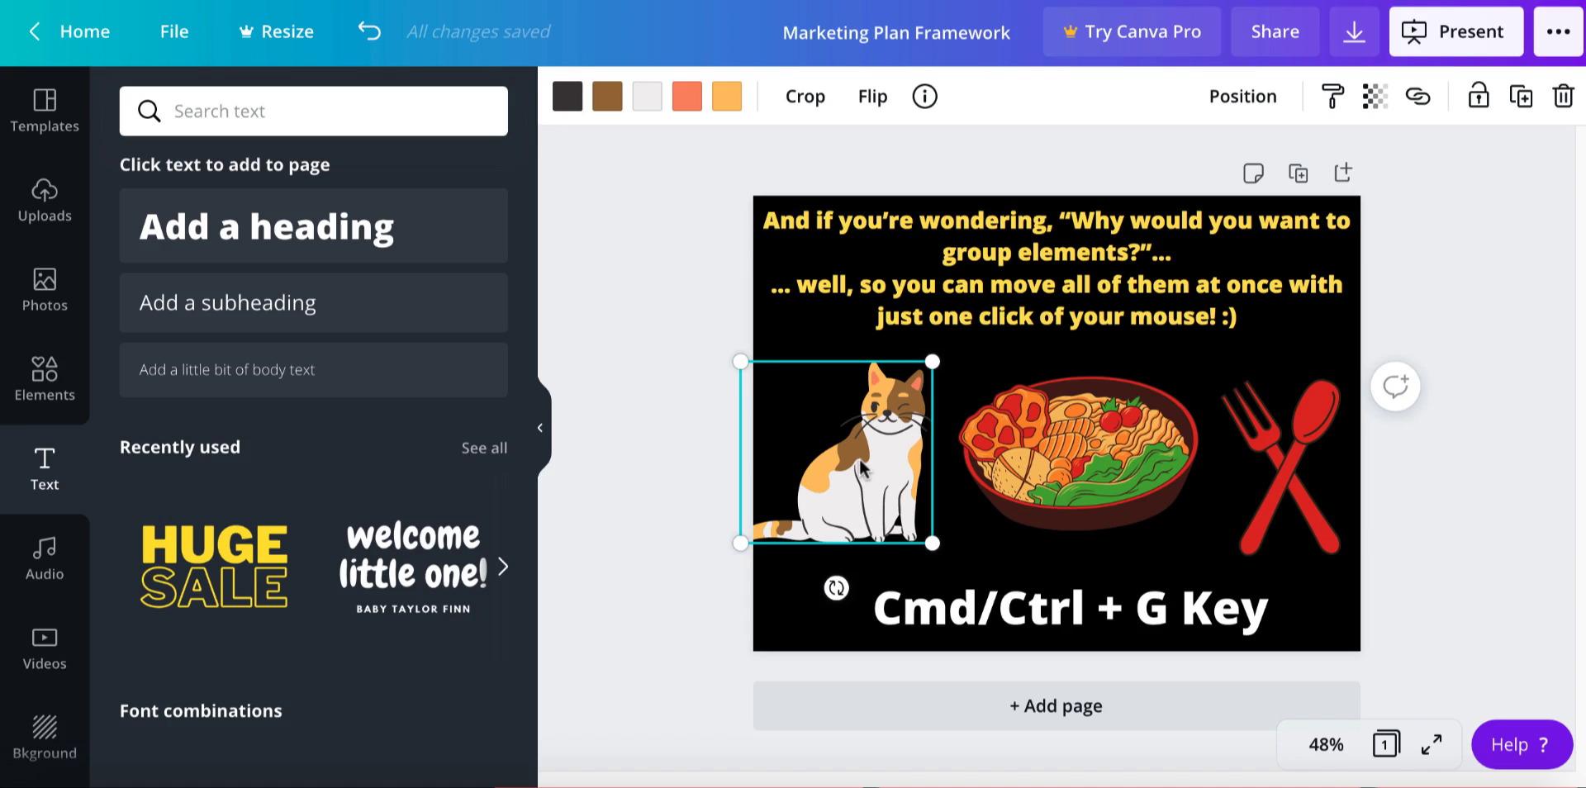
{"action": "mouse_move", "coordinate": [860, 467]}
{"action": "left_mouse_down"}
{"action": "mouse_move", "coordinate": [860, 414]}
{"action": "mouse_move", "coordinate": [867, 465]}
{"action": "left_mouse_up"}
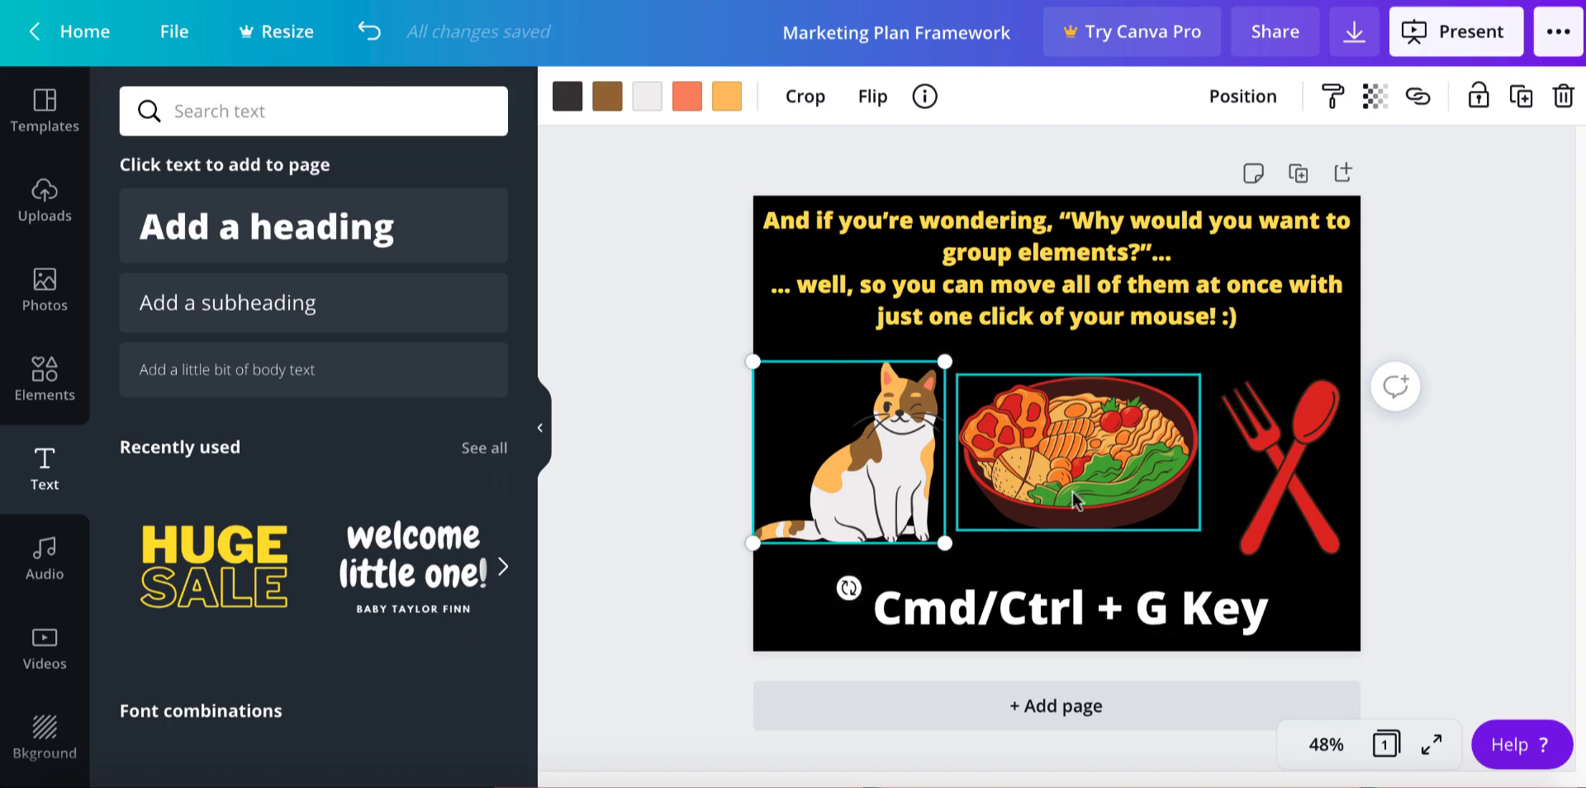
{"action": "left_click", "coordinate": [1017, 553]}
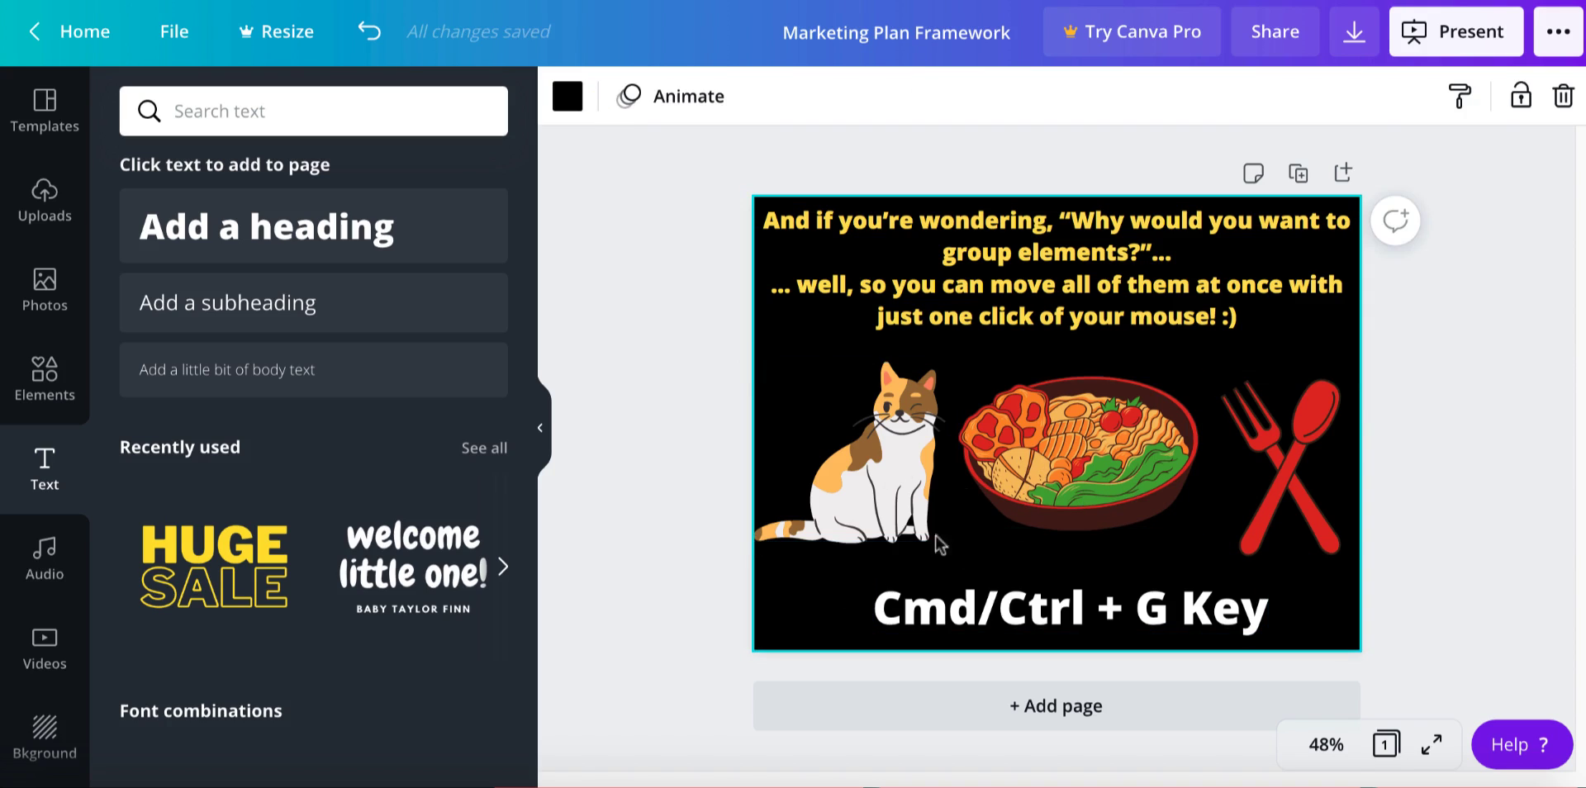
- Select the cat, noodle bowl and cutlery together, move them slightly down, and nudge the bowl on its own
{"action": "left_click", "coordinate": [878, 489]}
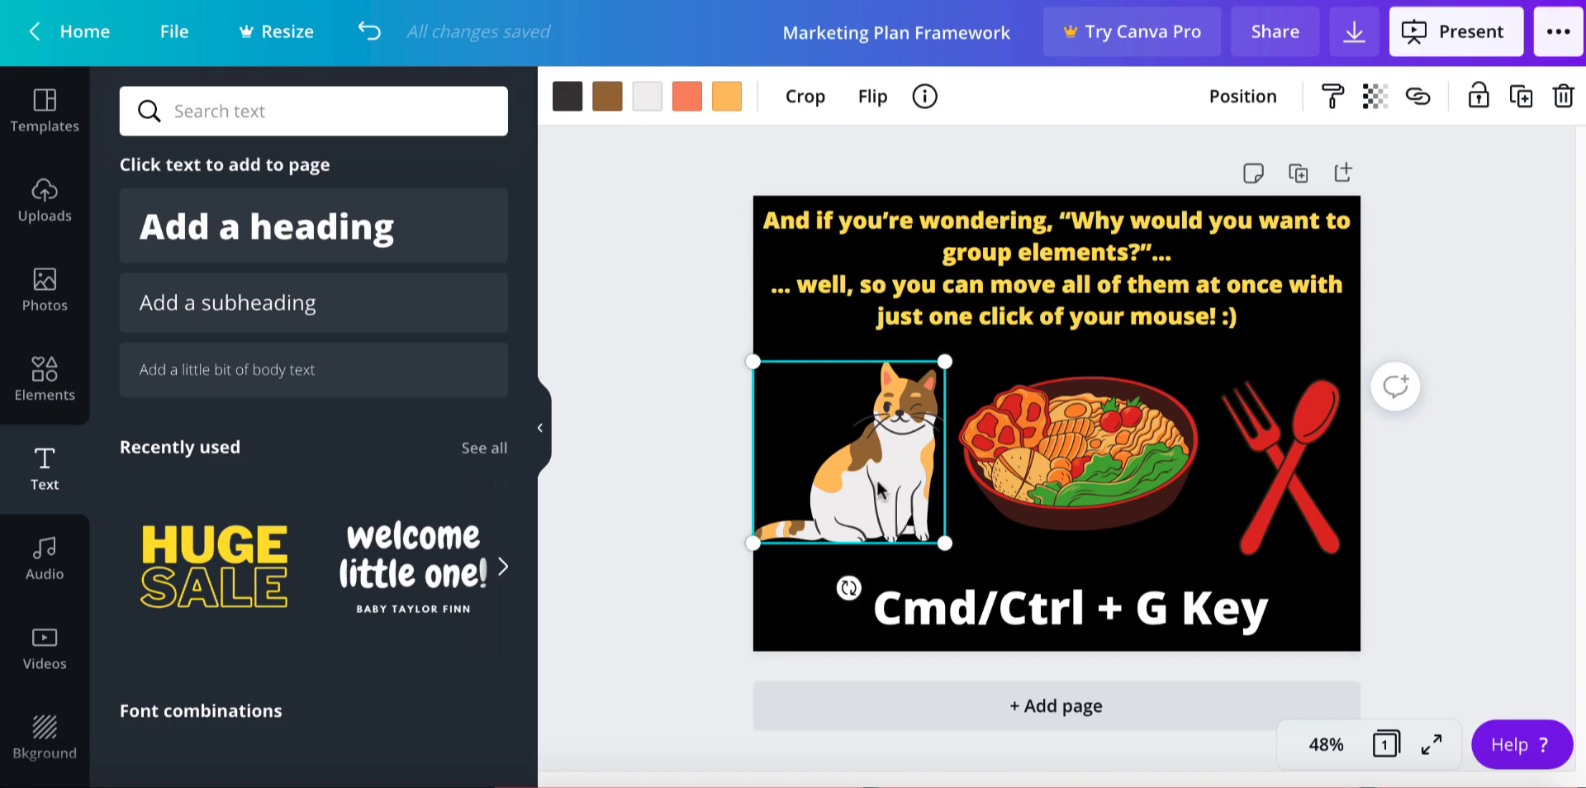
{"action": "left_click", "coordinate": [1024, 473], "text": "shift"}
{"action": "left_click", "coordinate": [1266, 446], "text": "shift"}
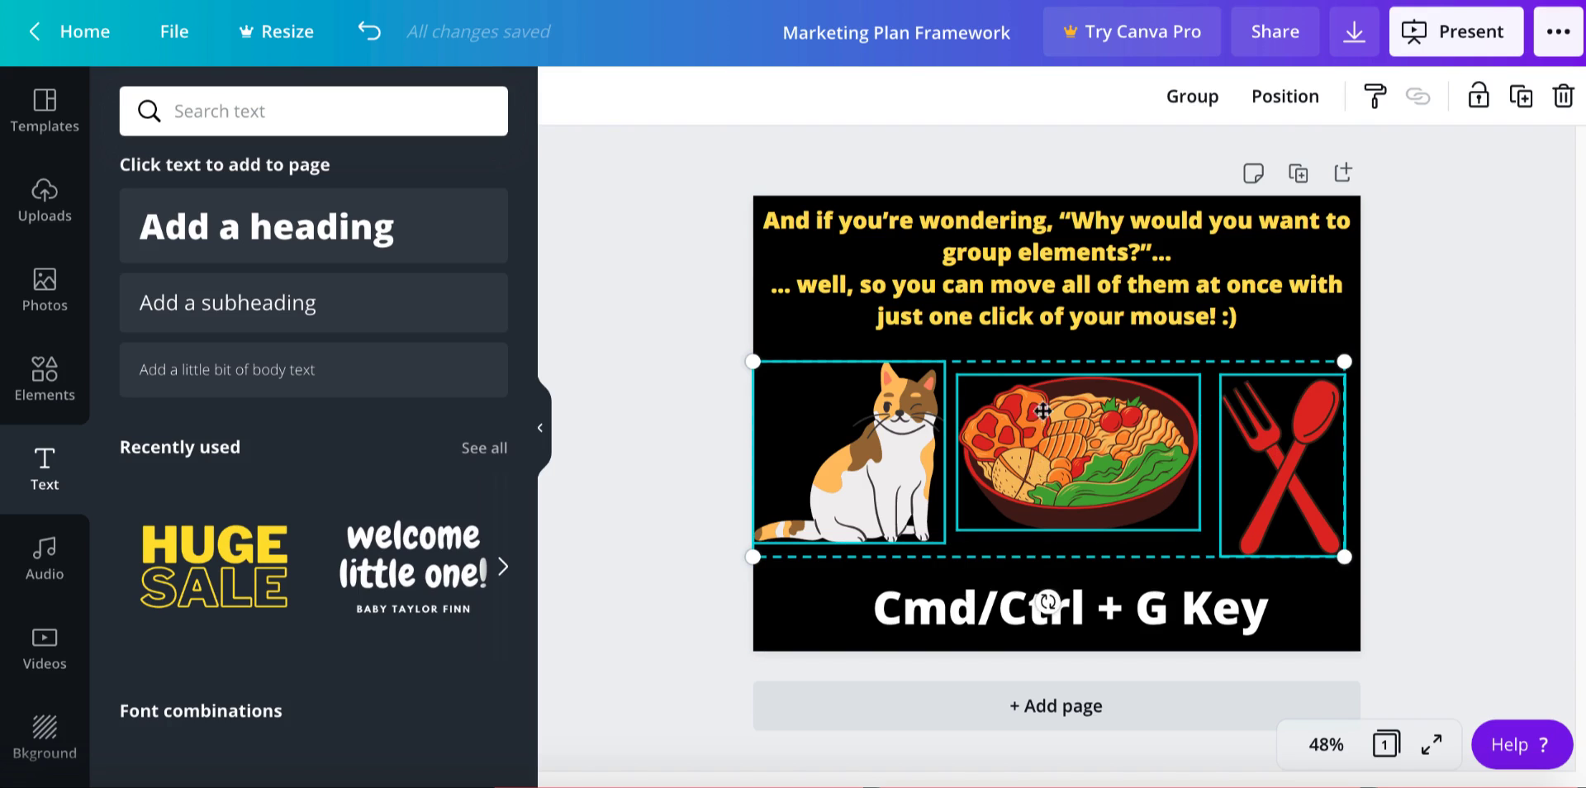
{"action": "mouse_move", "coordinate": [1045, 471]}
{"action": "left_mouse_down"}
{"action": "mouse_move", "coordinate": [1063, 444]}
{"action": "mouse_move", "coordinate": [1064, 569]}
{"action": "mouse_move", "coordinate": [1063, 545]}
{"action": "mouse_move", "coordinate": [1029, 586]}
{"action": "mouse_move", "coordinate": [1062, 467]}
{"action": "left_mouse_up"}
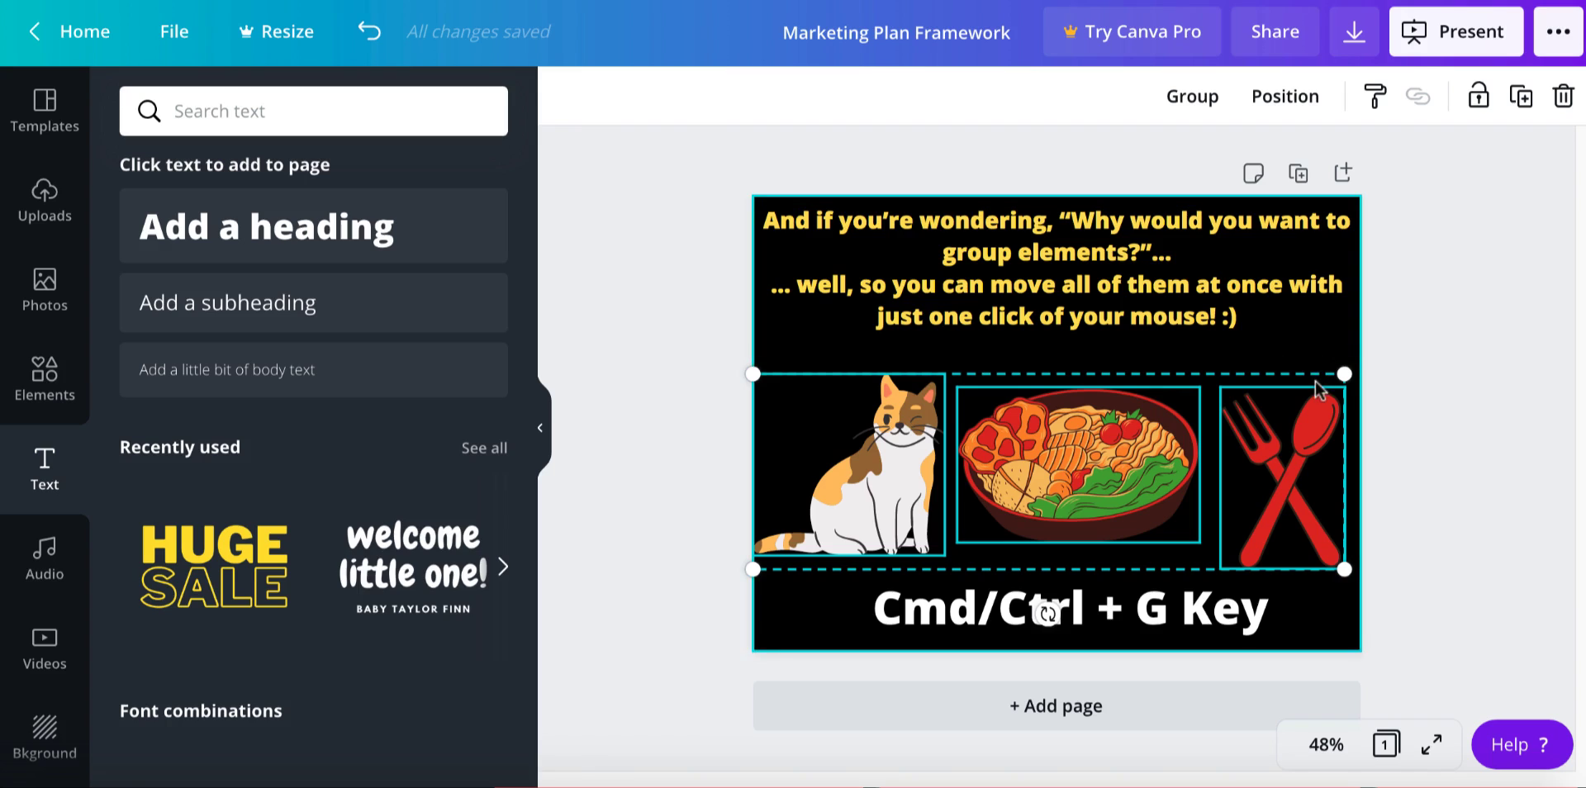
{"action": "left_click", "coordinate": [1319, 631]}
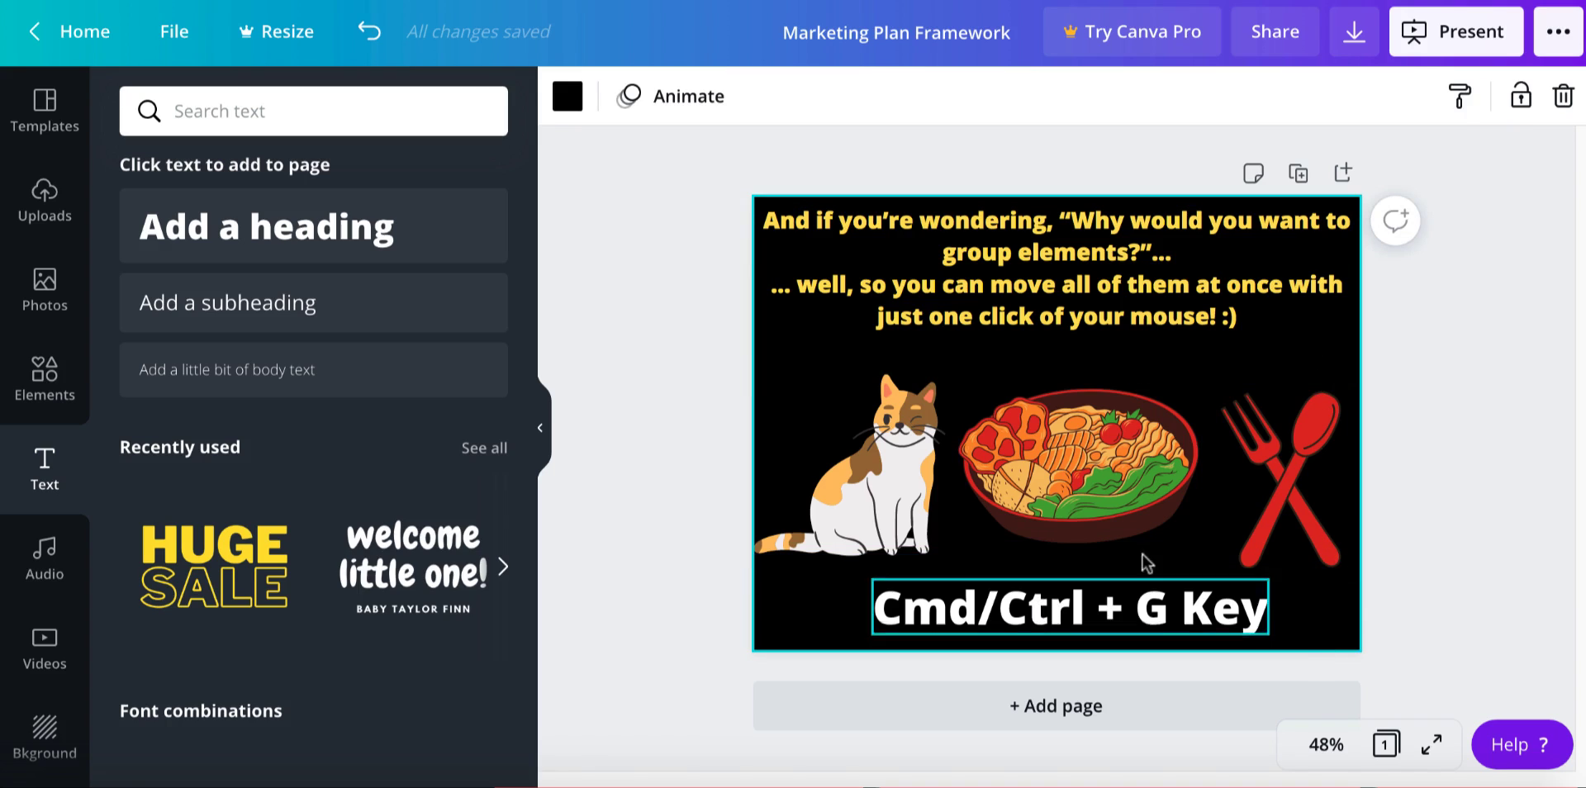
{"action": "left_click", "coordinate": [1103, 512]}
{"action": "mouse_move", "coordinate": [1102, 514]}
{"action": "left_mouse_down"}
{"action": "mouse_move", "coordinate": [1101, 460]}
{"action": "mouse_move", "coordinate": [1105, 504]}
{"action": "left_mouse_up"}
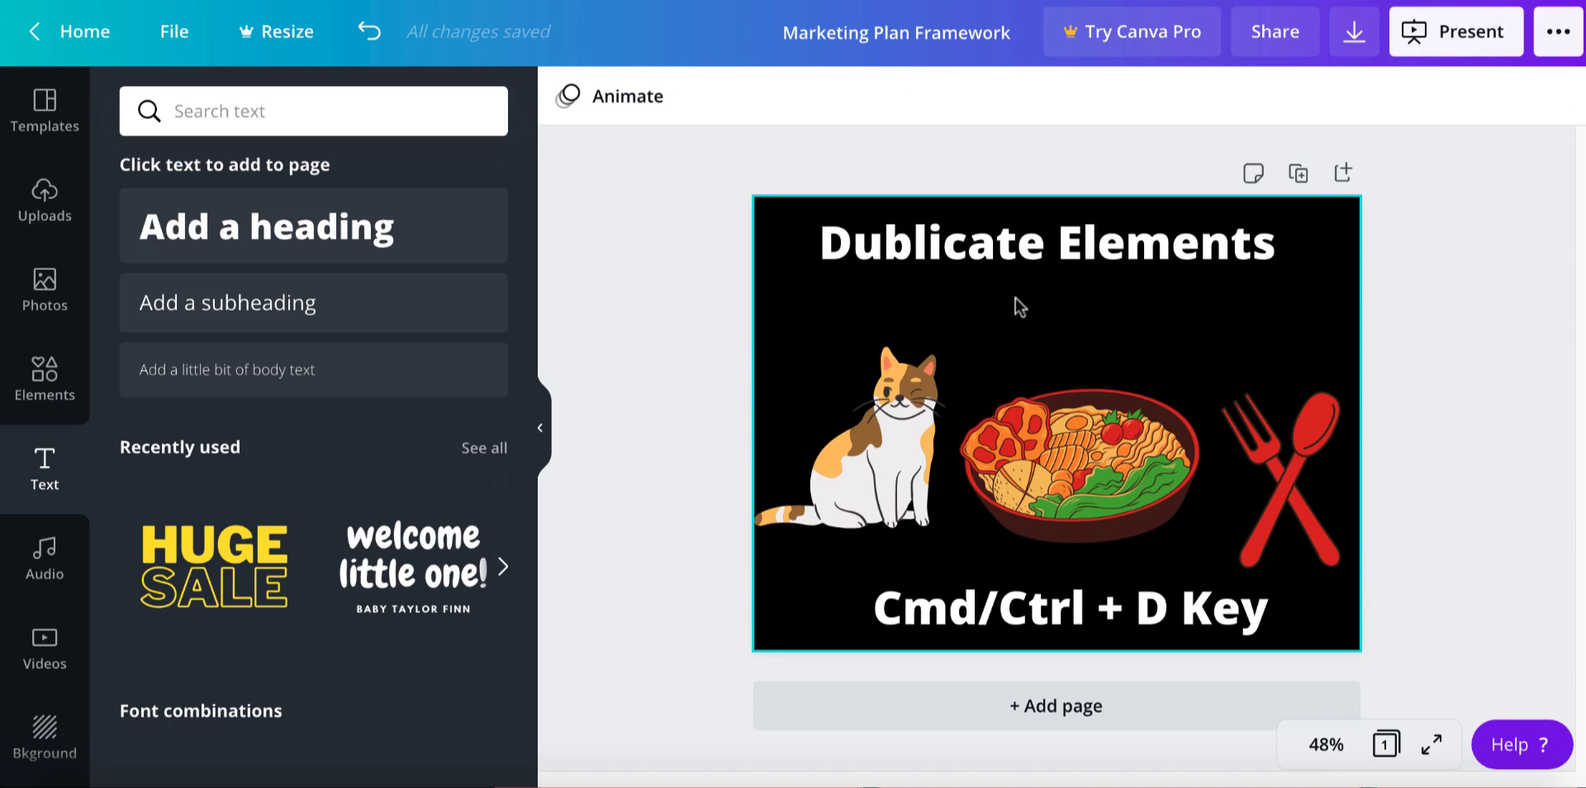
- Duplicate the cat illustration and place the copy above the original
{"action": "left_click", "coordinate": [894, 440]}
{"action": "key", "text": "ctrl+d"}
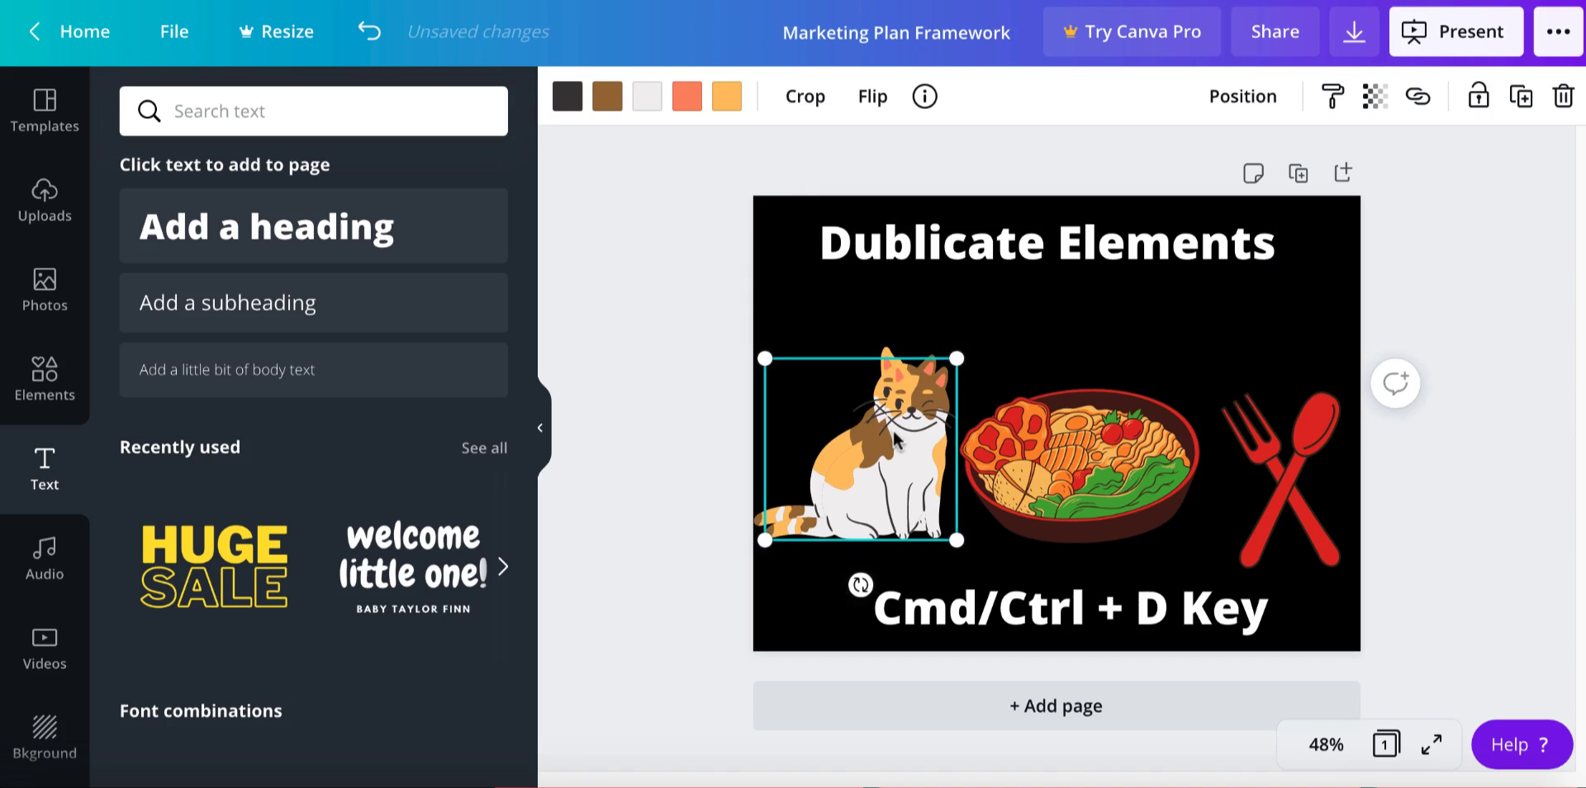
{"action": "left_click_drag", "start_coordinate": [894, 439], "coordinate": [853, 289]}
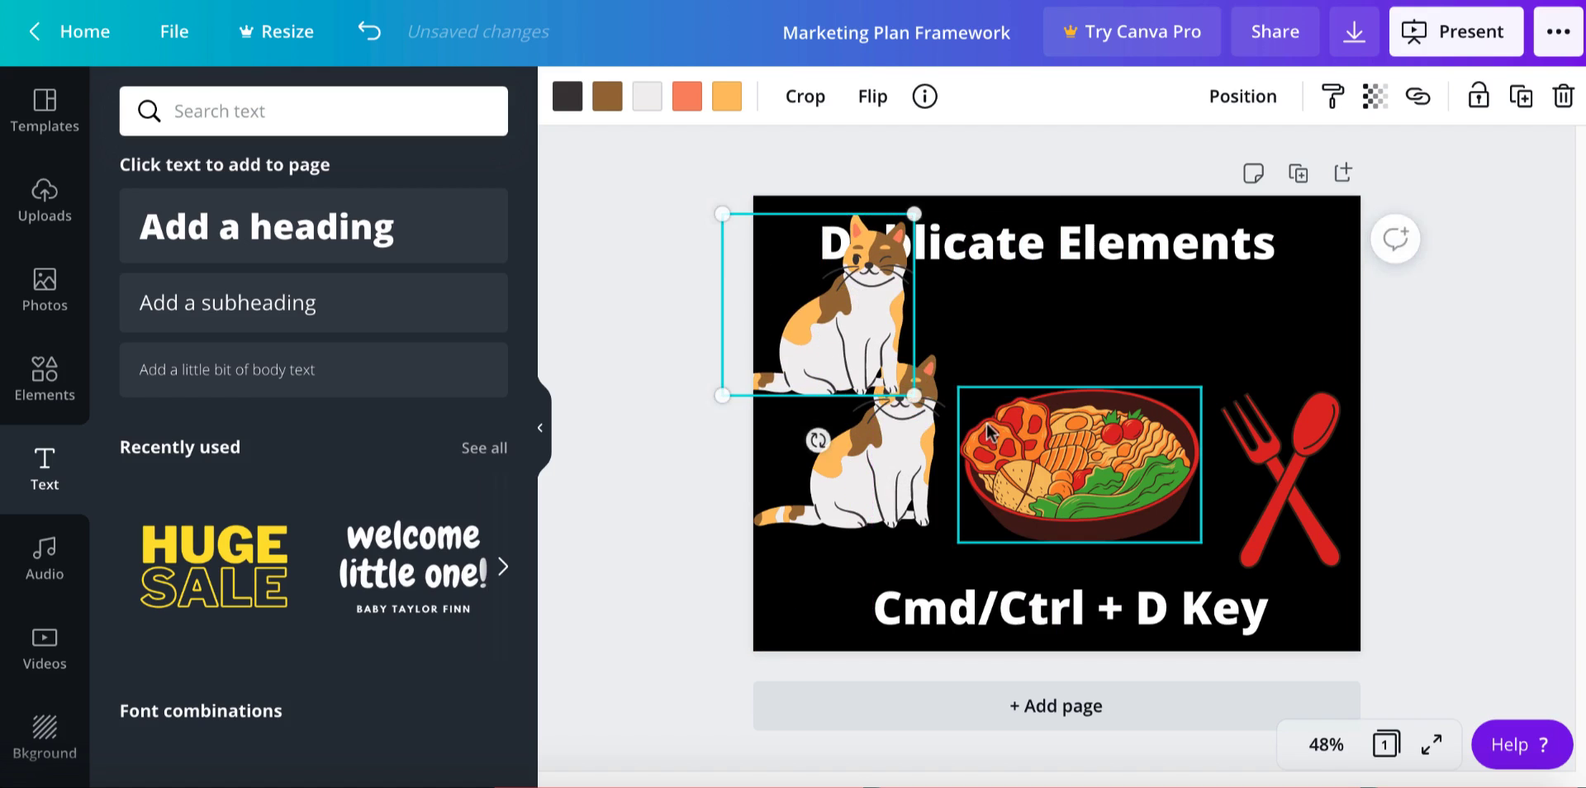
- Duplicate the noodle bowl and place the copy above the original
{"action": "left_click", "coordinate": [1047, 450]}
{"action": "key", "text": "ctrl+d"}
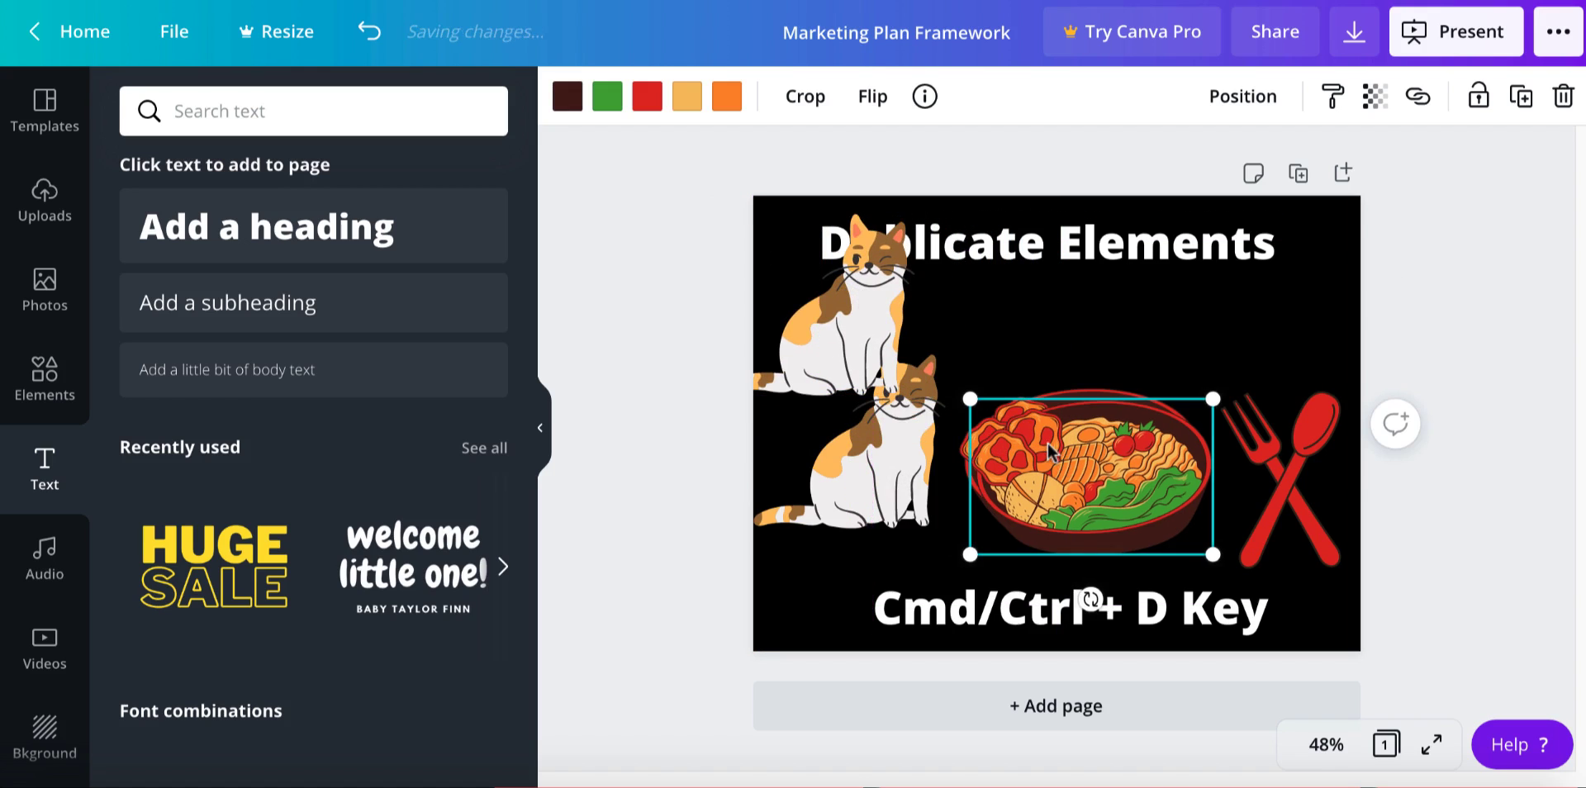
{"action": "left_click_drag", "start_coordinate": [1074, 487], "coordinate": [1043, 319]}
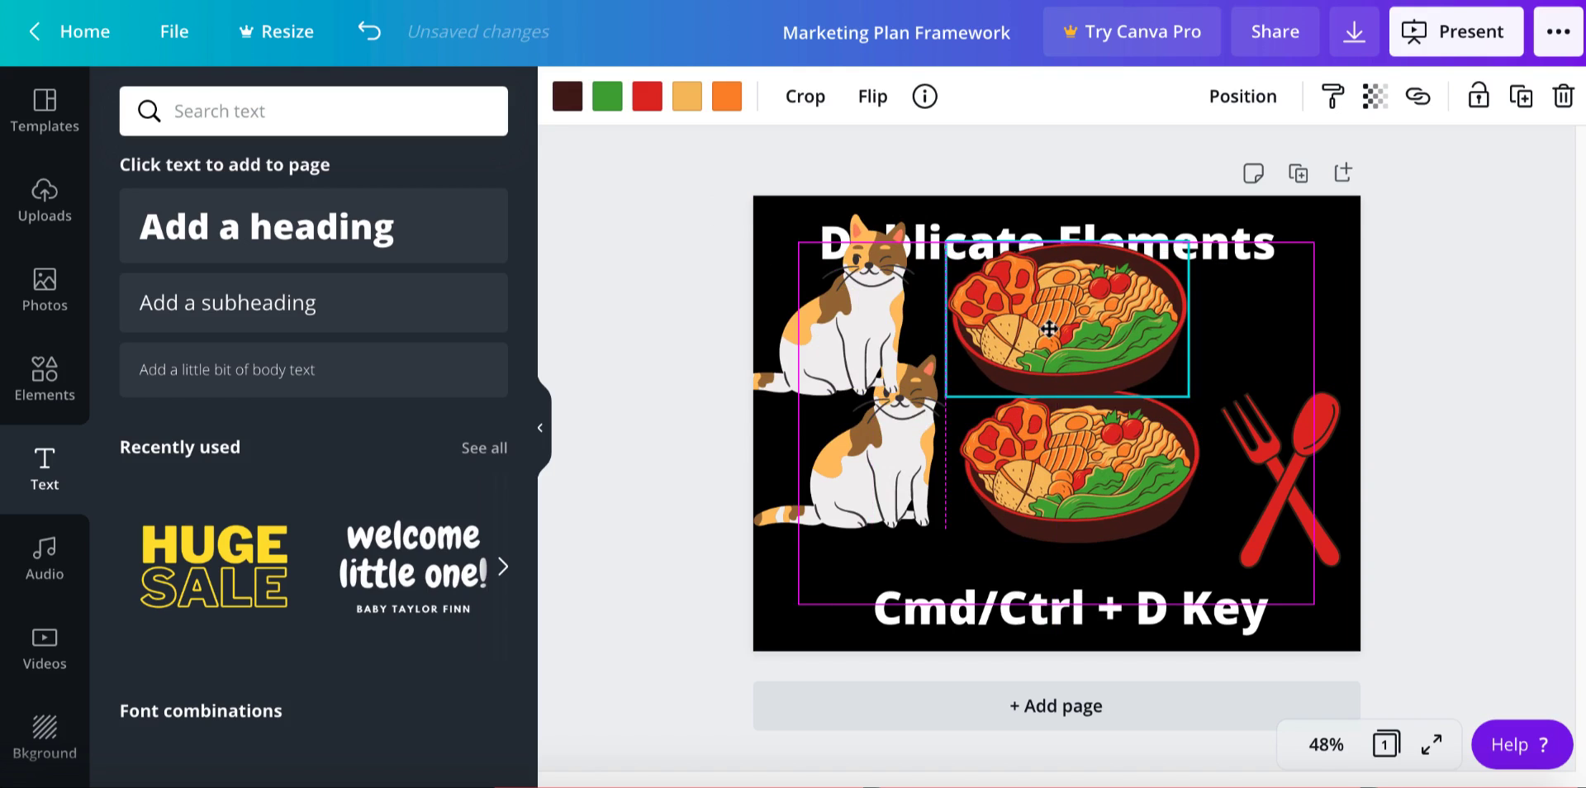
- Duplicate the cutlery twice, placing one copy over the lower bowl and one above the original, and shift the original slightly down
{"action": "left_click", "coordinate": [1266, 479]}
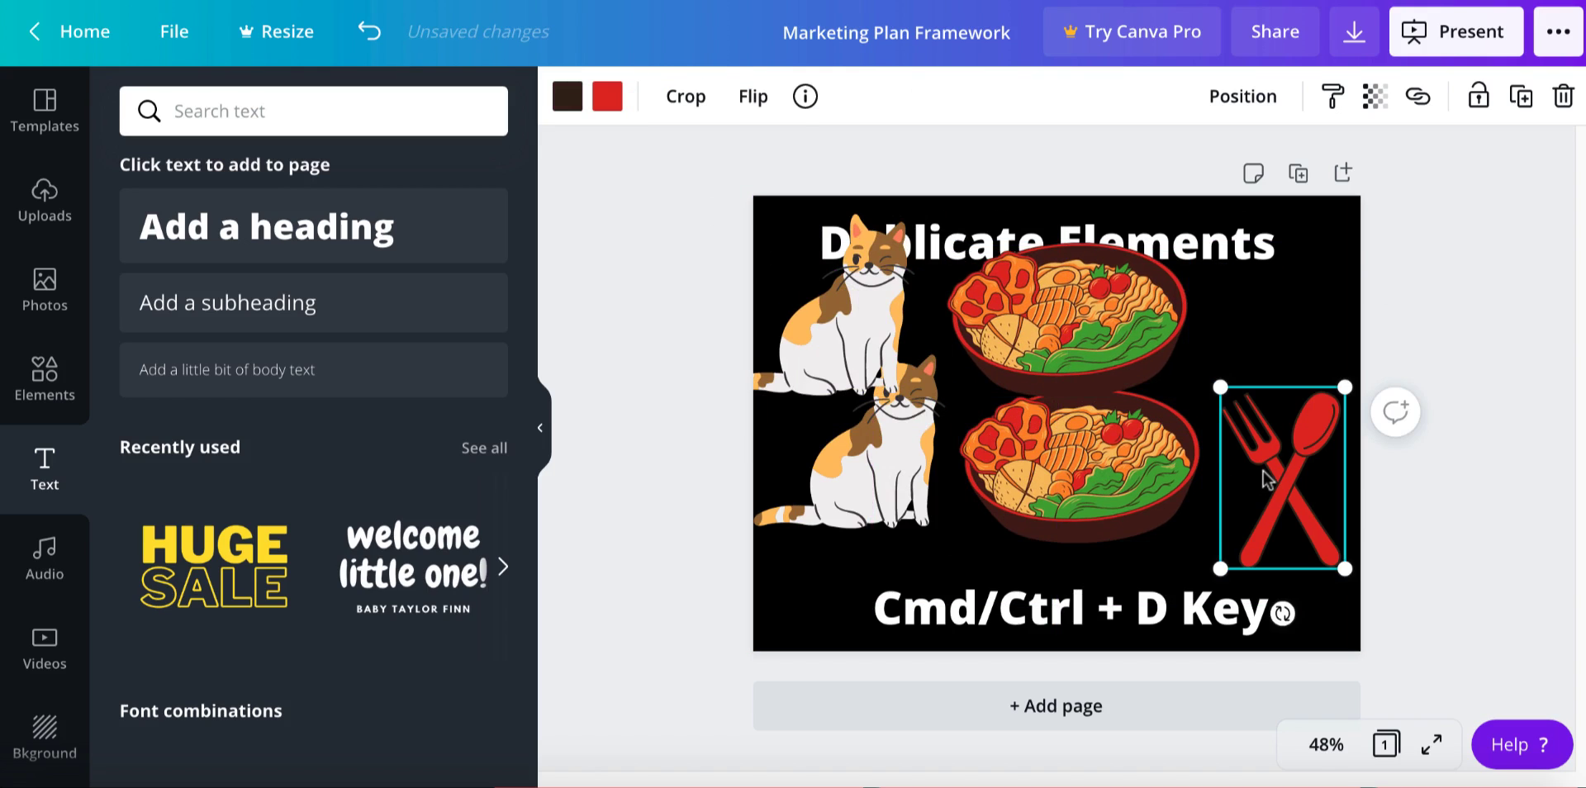
{"action": "key", "text": "ctrl+d"}
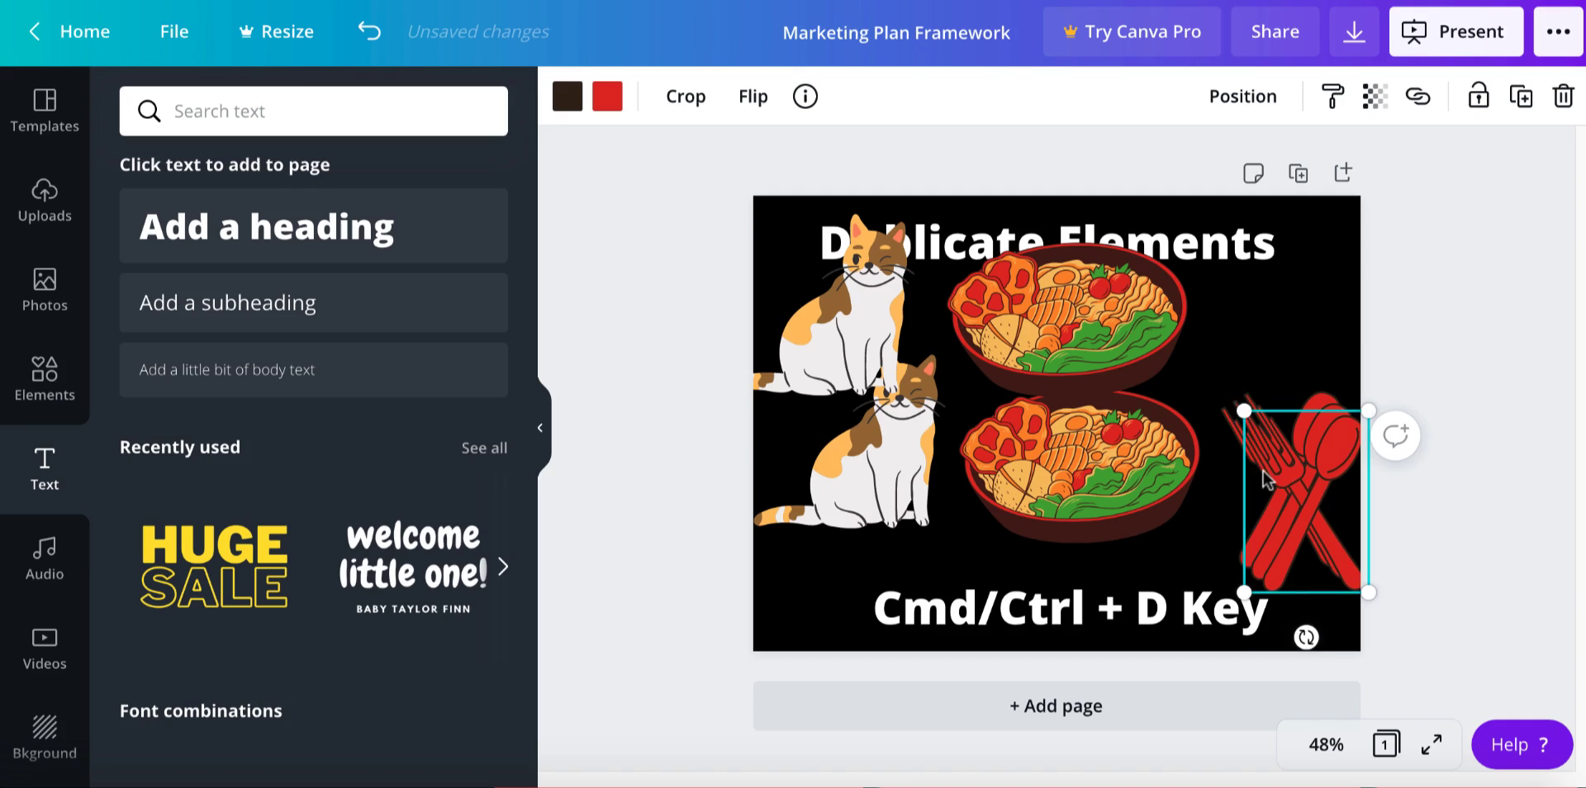
{"action": "left_click_drag", "start_coordinate": [1303, 493], "coordinate": [1077, 456]}
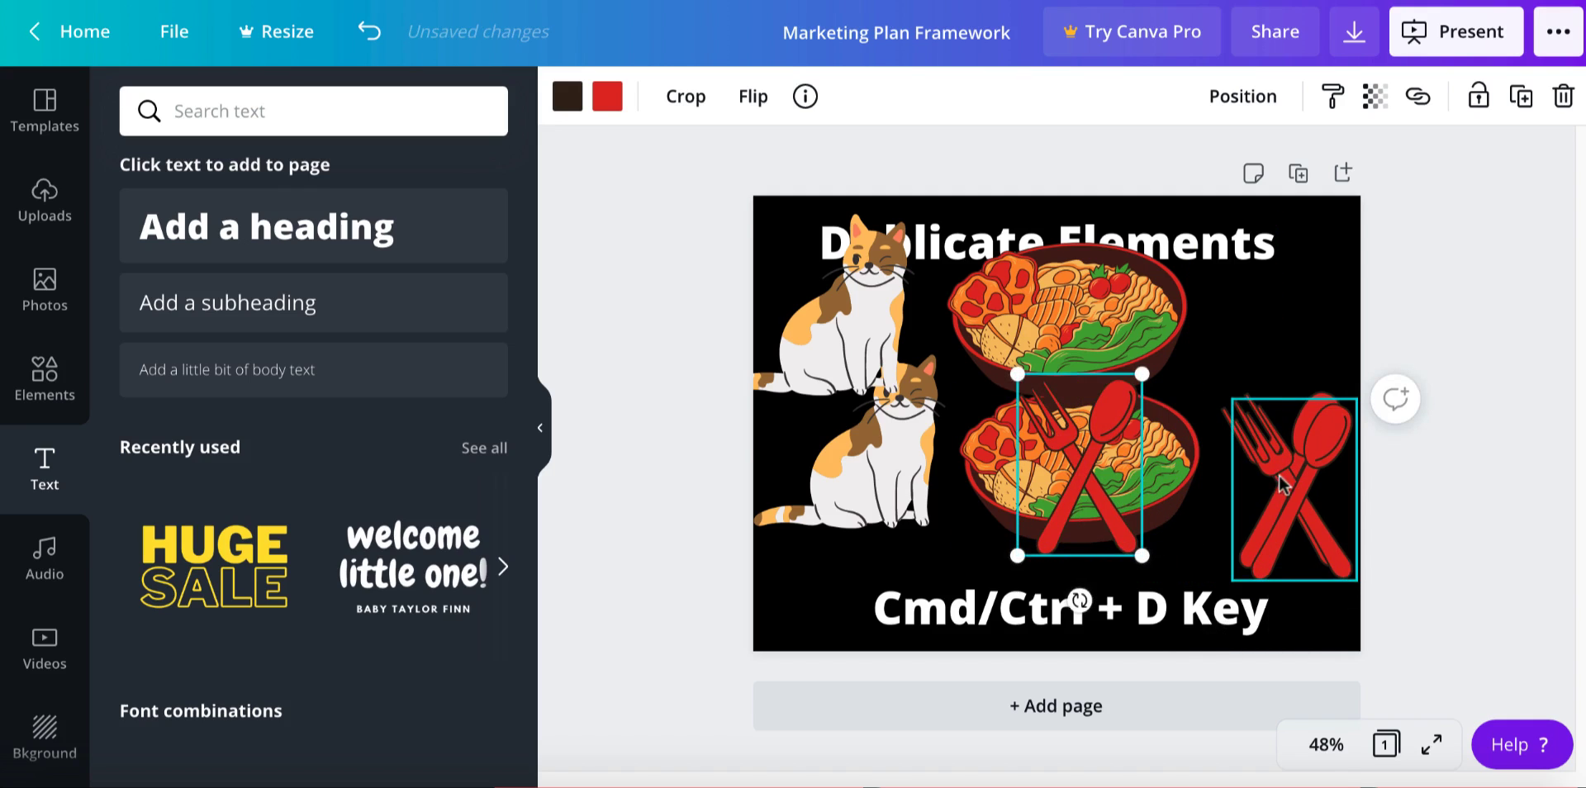
{"action": "left_click_drag", "start_coordinate": [1277, 477], "coordinate": [1235, 345]}
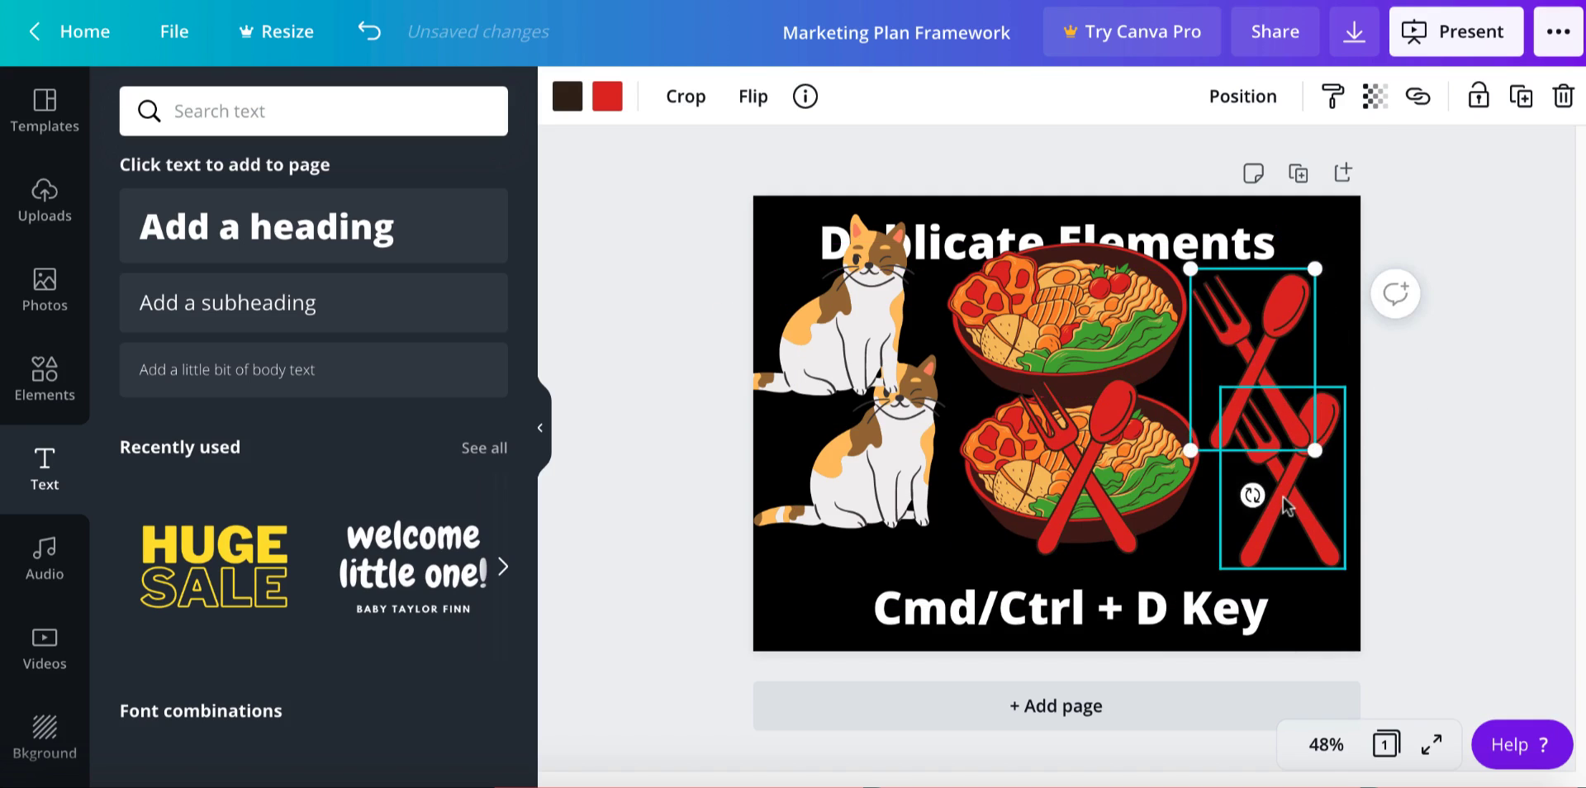
{"action": "left_click_drag", "start_coordinate": [1292, 506], "coordinate": [1287, 526]}
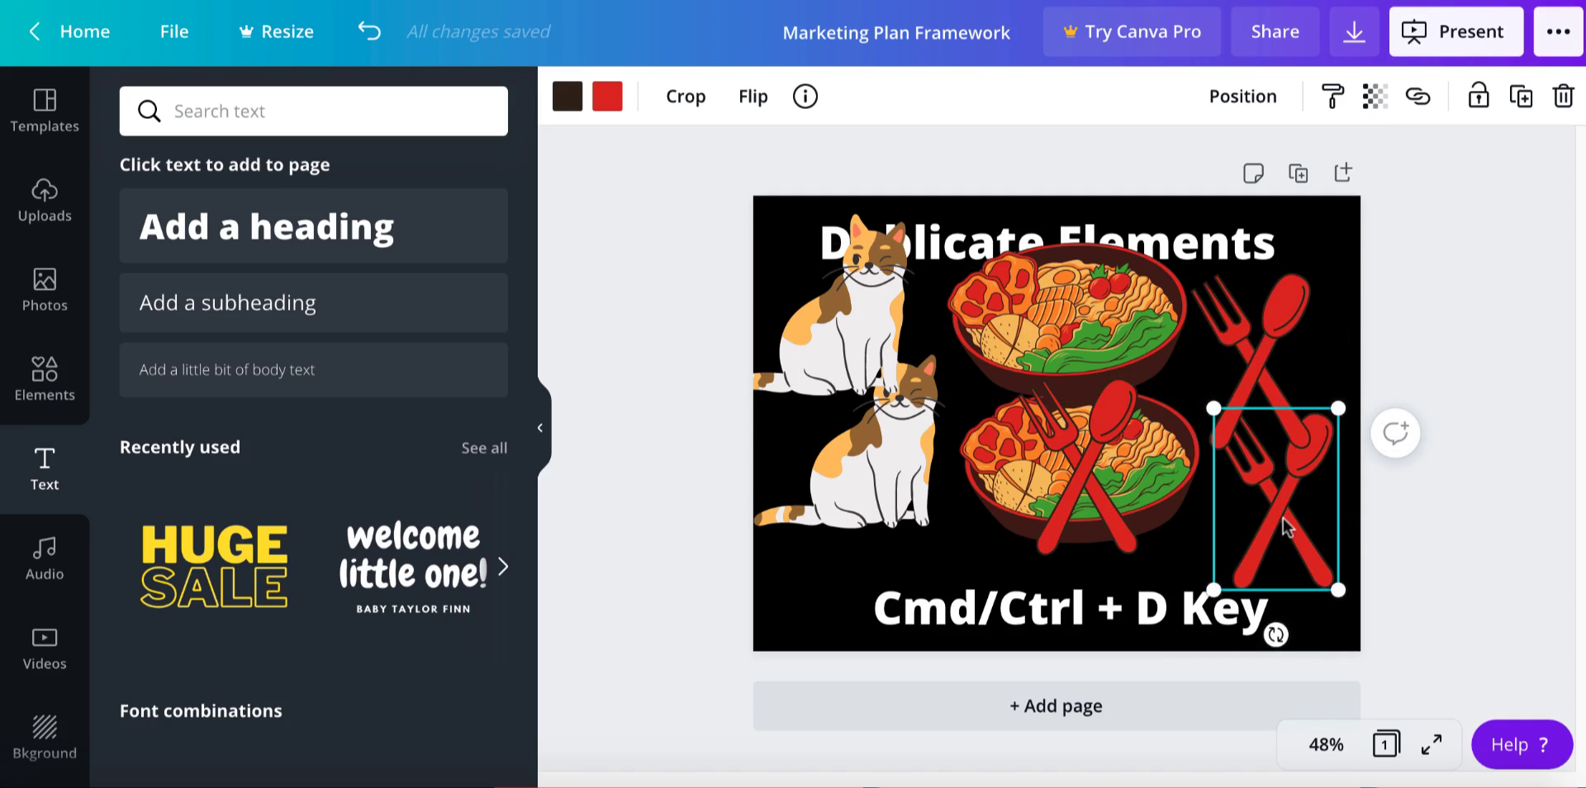
{"action": "left_click", "coordinate": [1511, 548]}
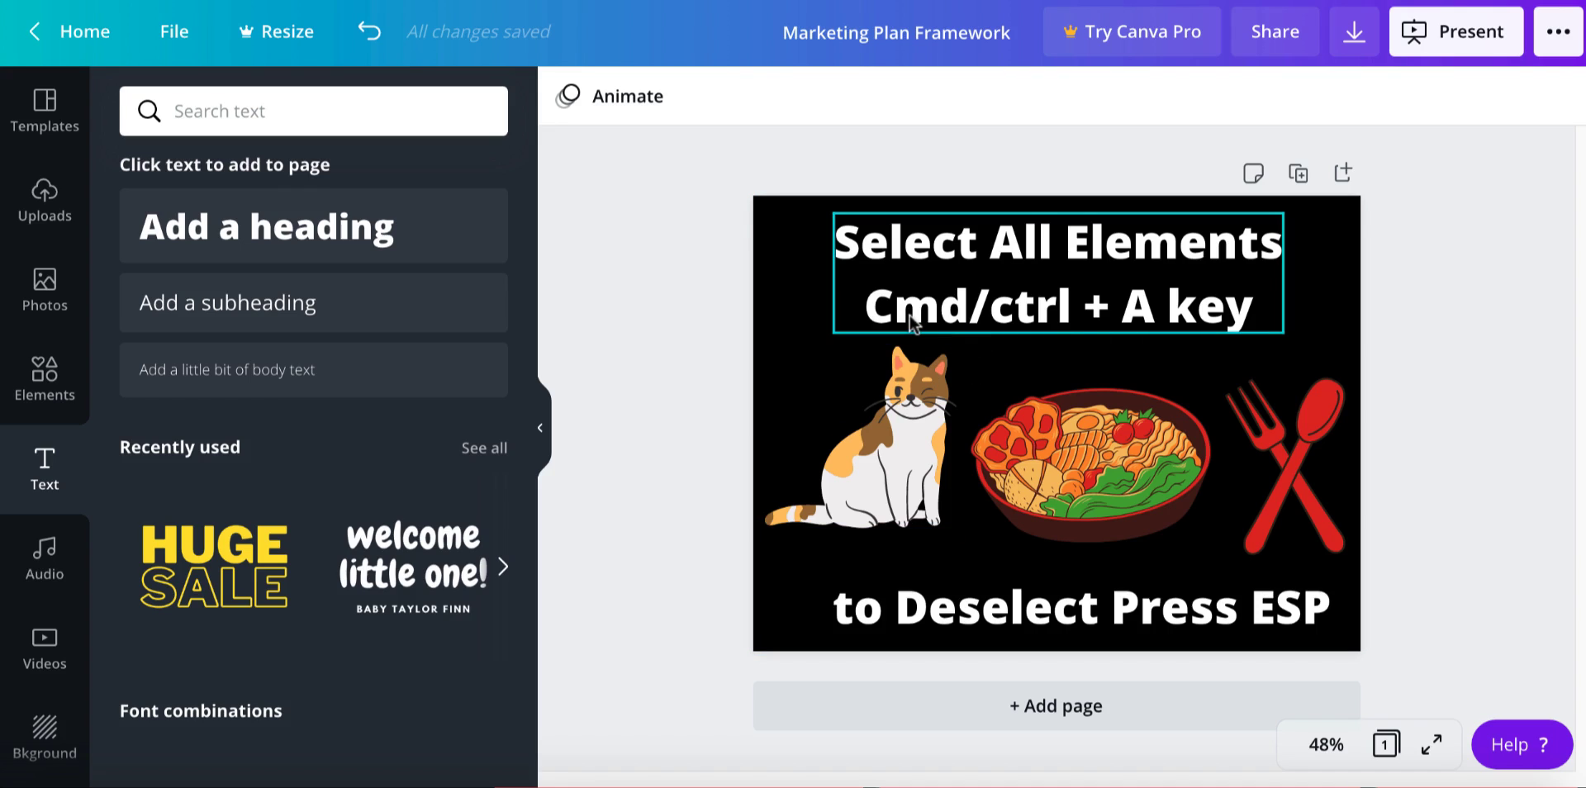
- Select all elements on the page, move them slightly up together, and clear the selection
{"action": "key", "text": "ctrl+a"}
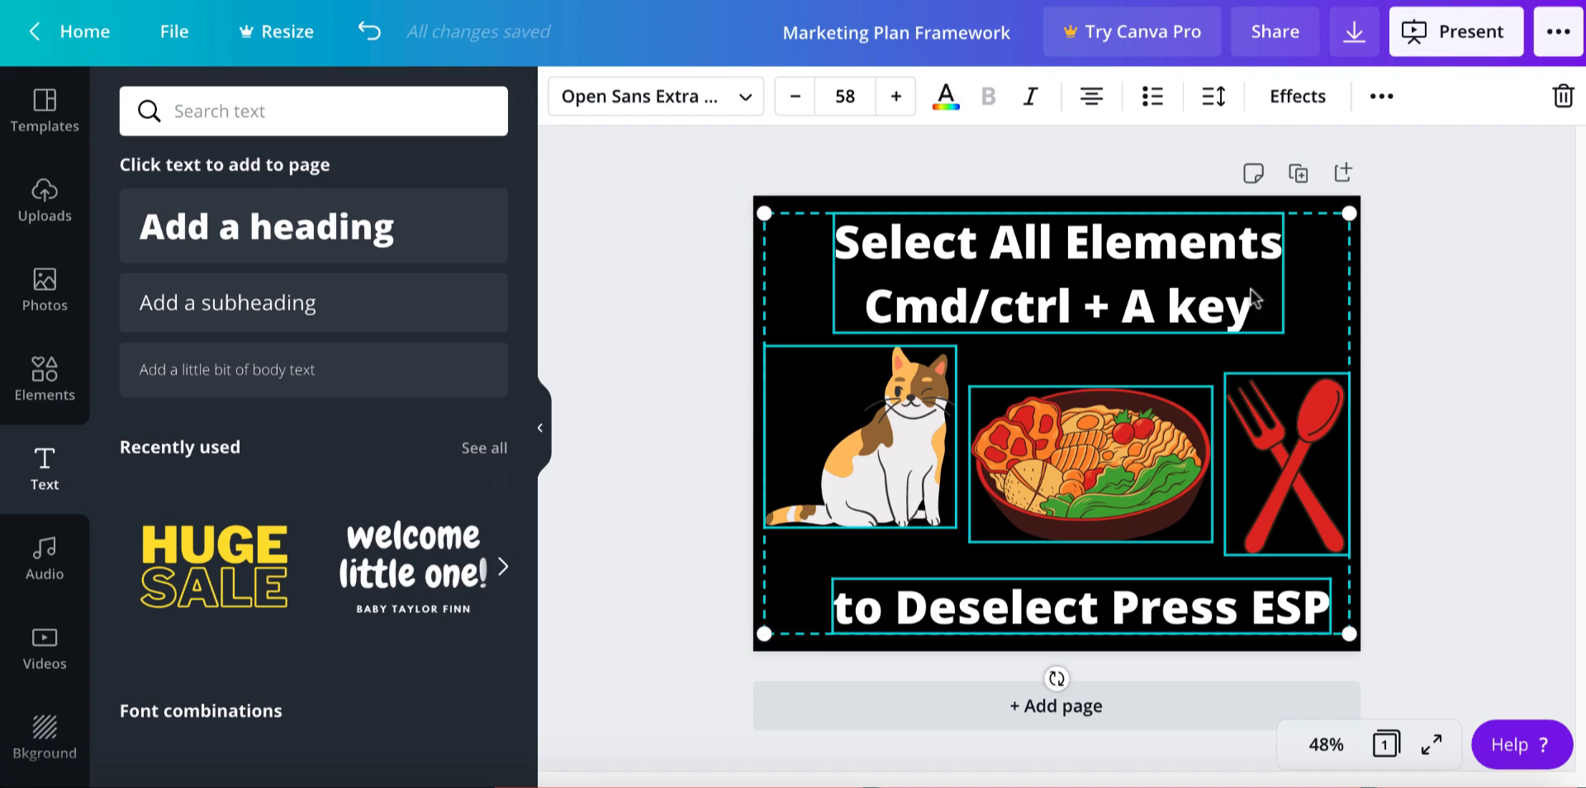
{"action": "mouse_move", "coordinate": [996, 322]}
{"action": "left_mouse_down"}
{"action": "mouse_move", "coordinate": [1111, 309]}
{"action": "mouse_move", "coordinate": [993, 303]}
{"action": "left_mouse_up"}
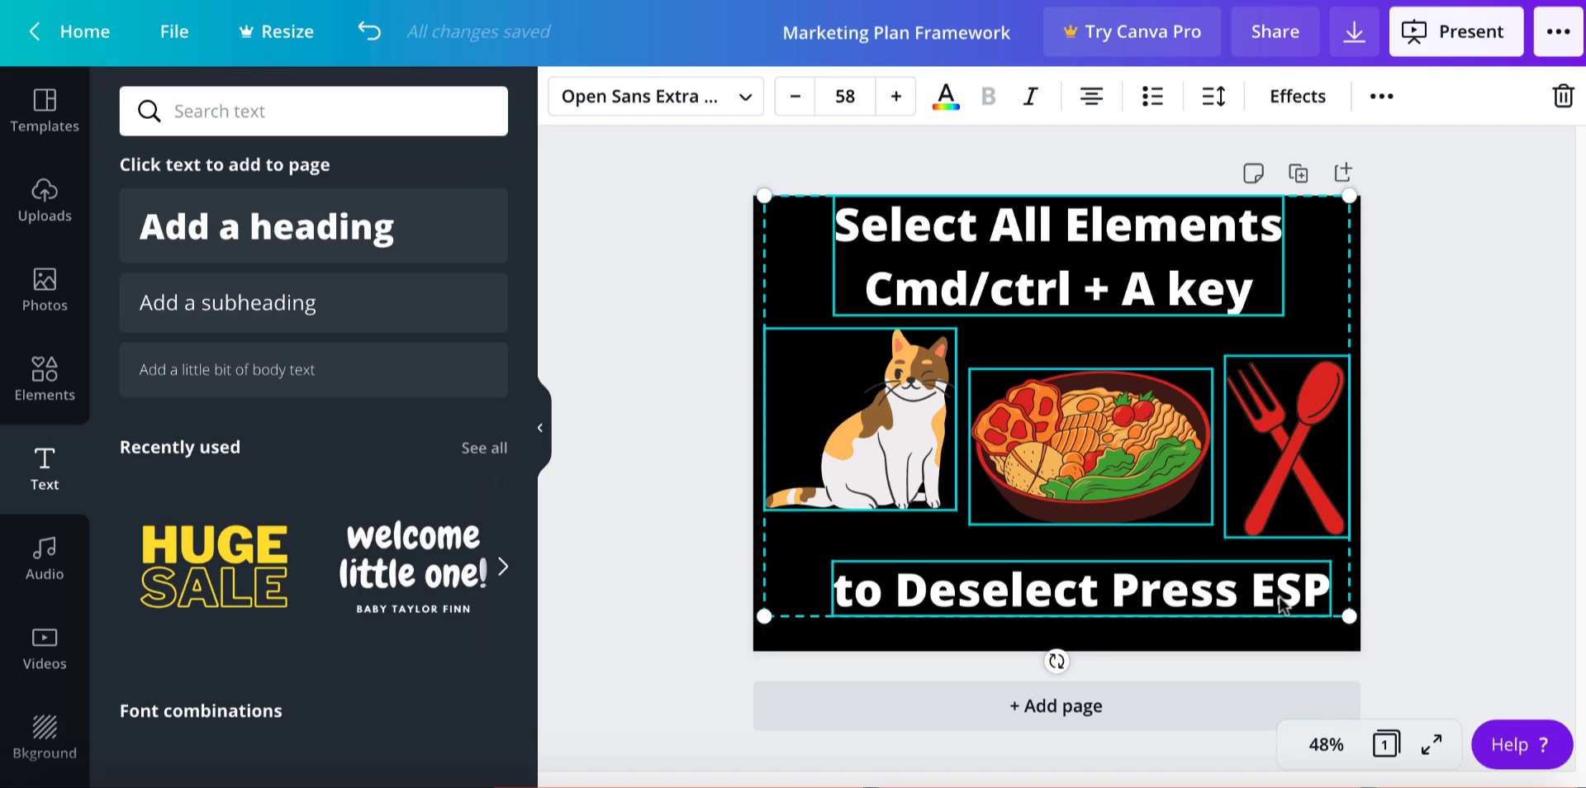
{"action": "key", "text": "Escape"}
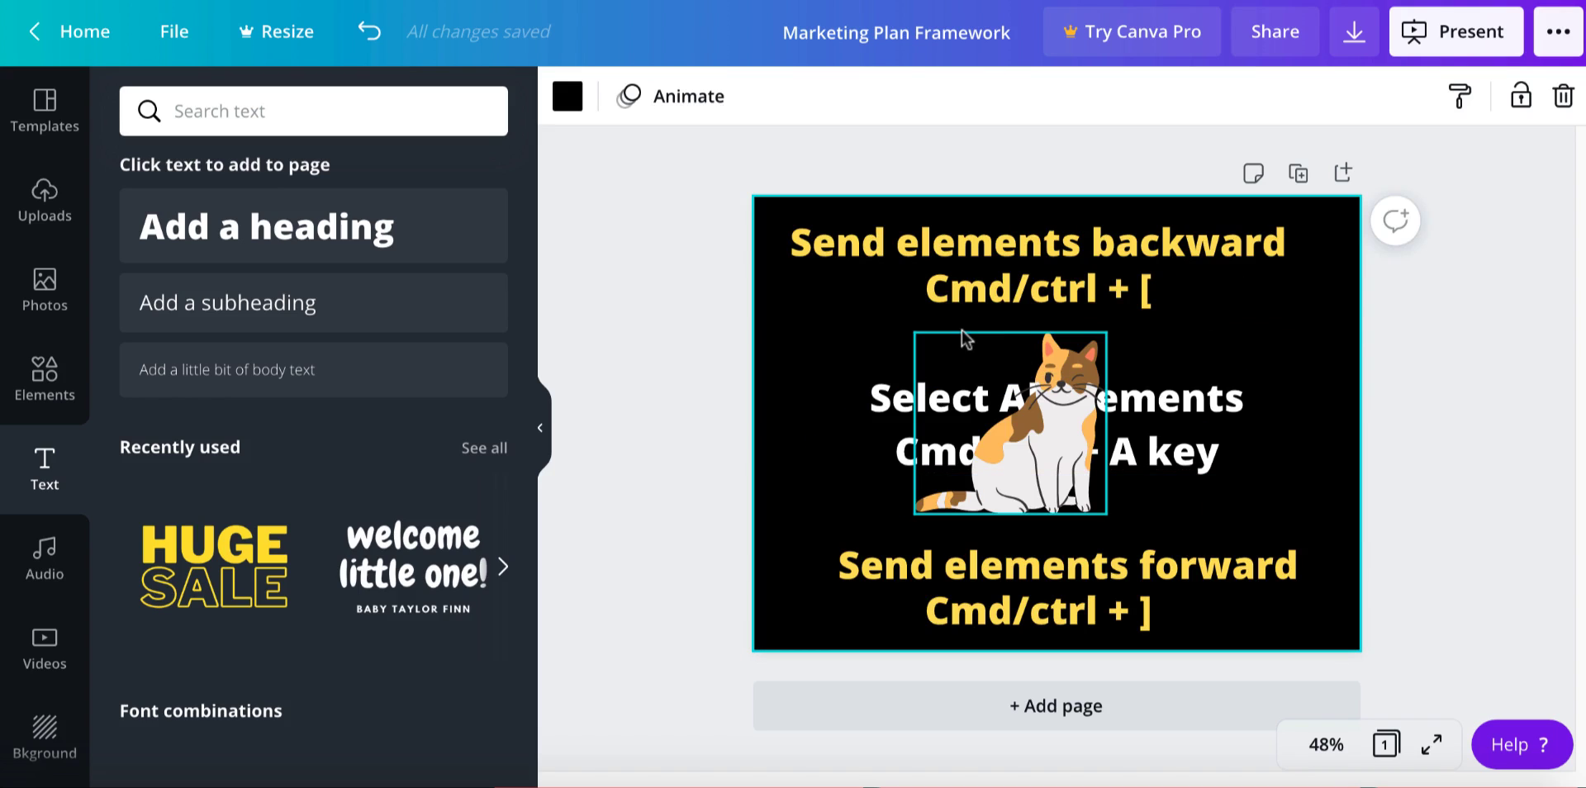
- Send the cat illustration backward behind the white "Select All Elements" text
{"action": "left_click", "coordinate": [1051, 457]}
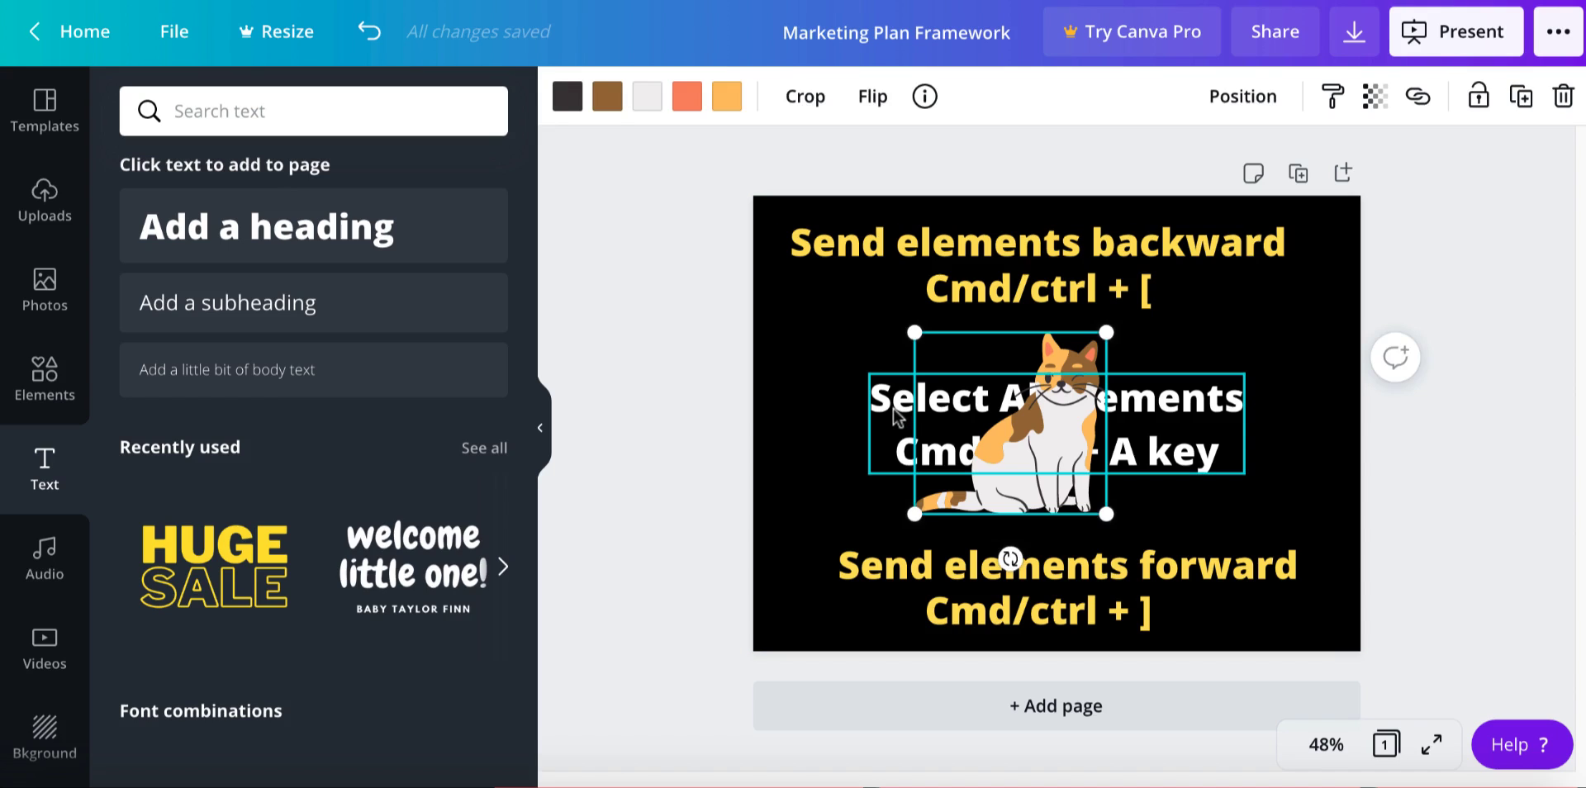
{"action": "left_click", "coordinate": [1259, 358]}
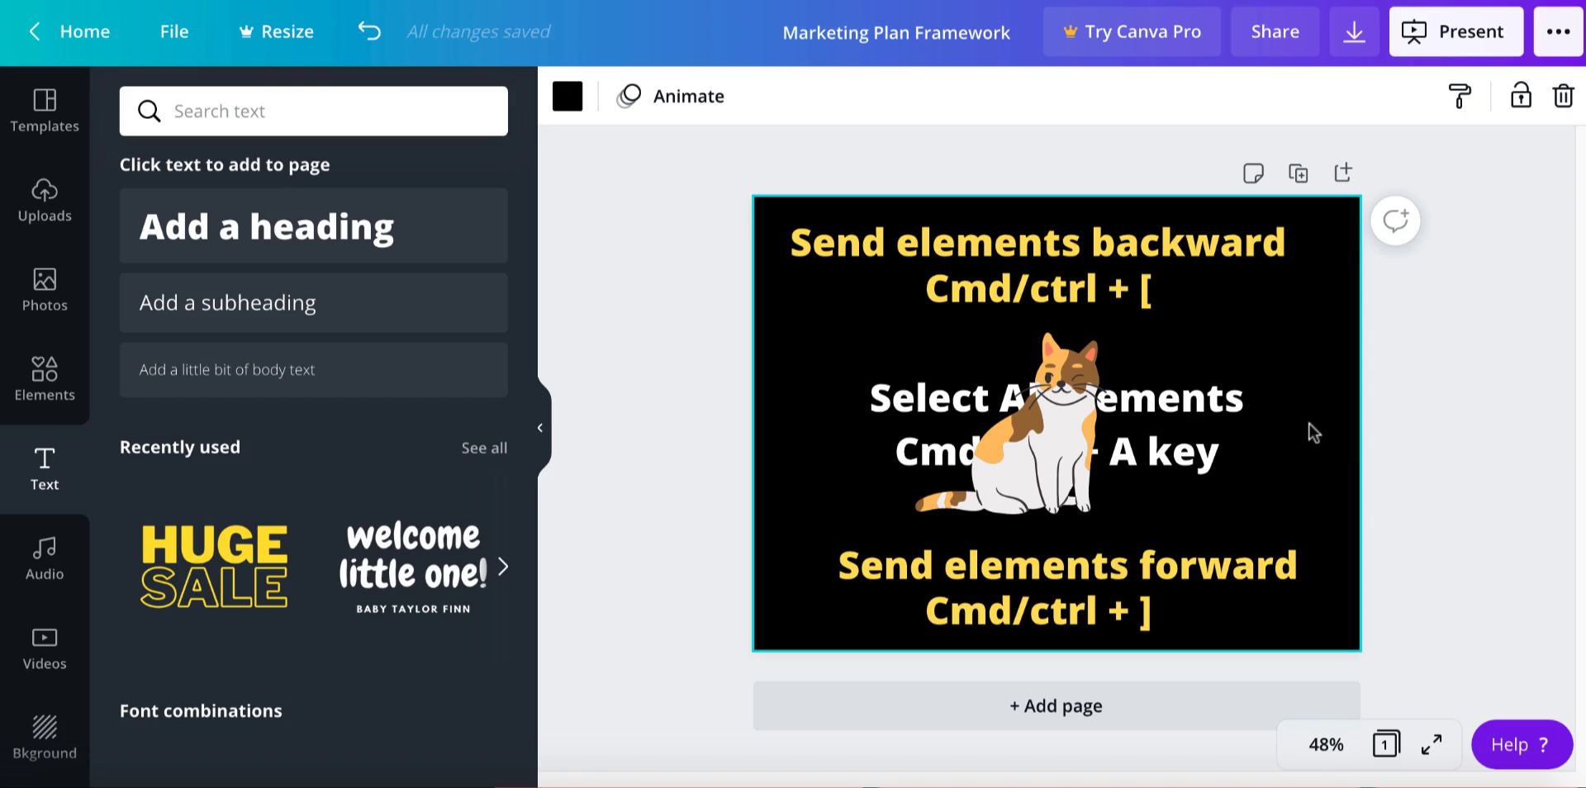
{"action": "left_click", "coordinate": [1074, 459]}
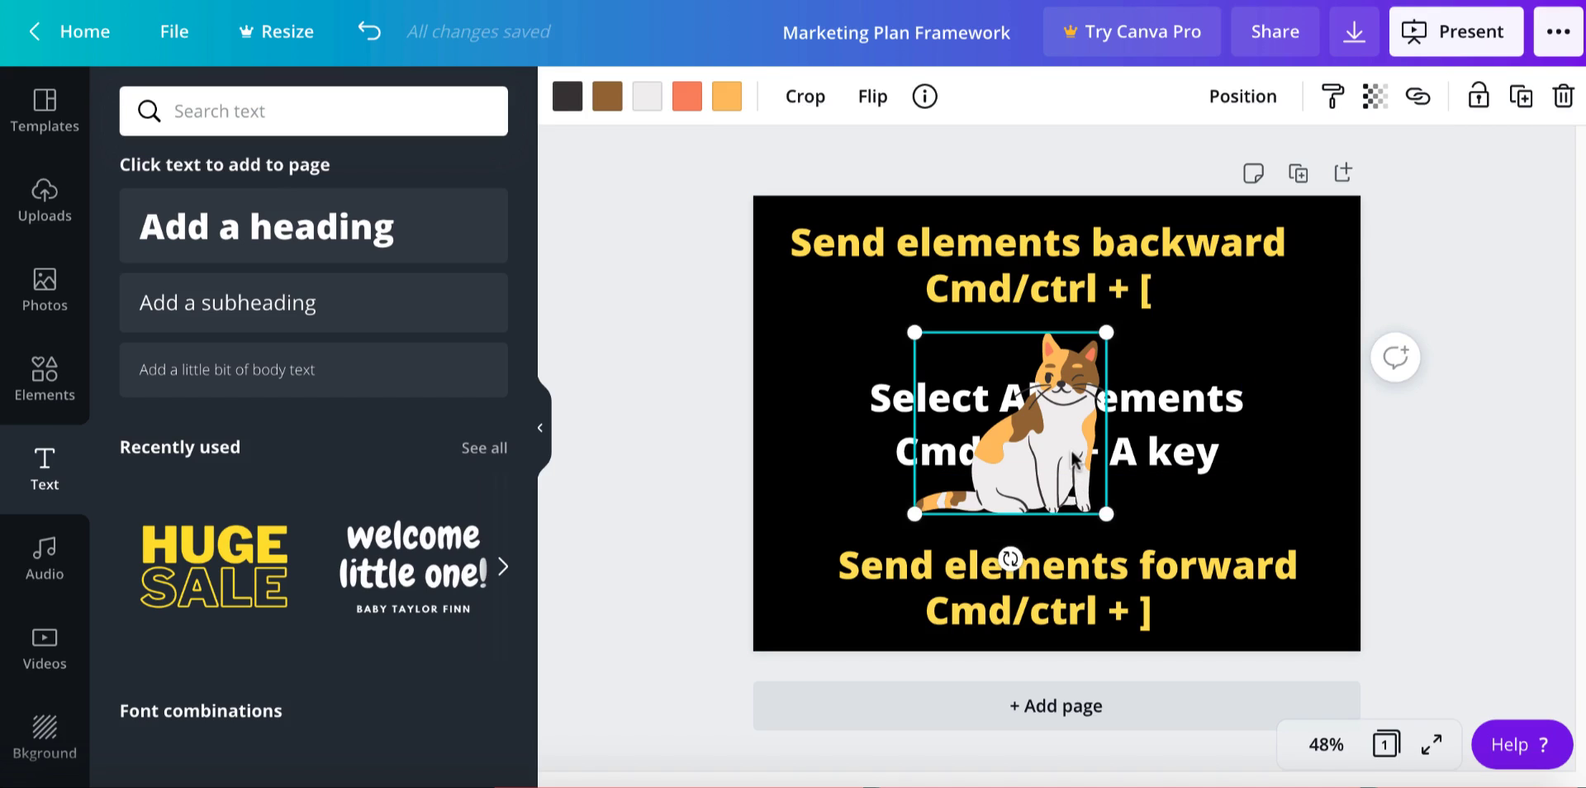
{"action": "key", "text": "ctrl+bracketleft"}
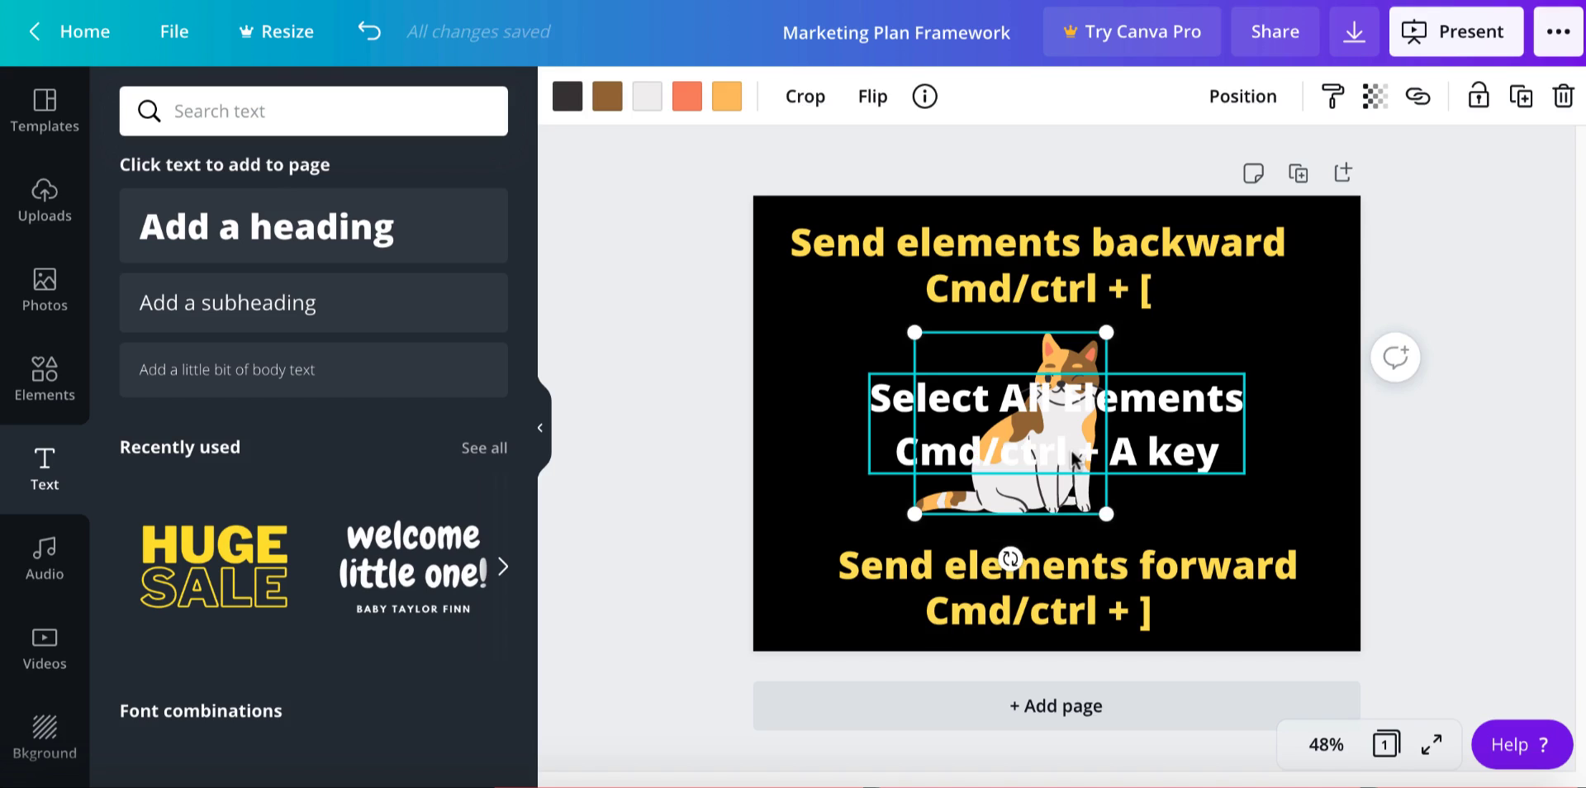
{"action": "left_click", "coordinate": [837, 452]}
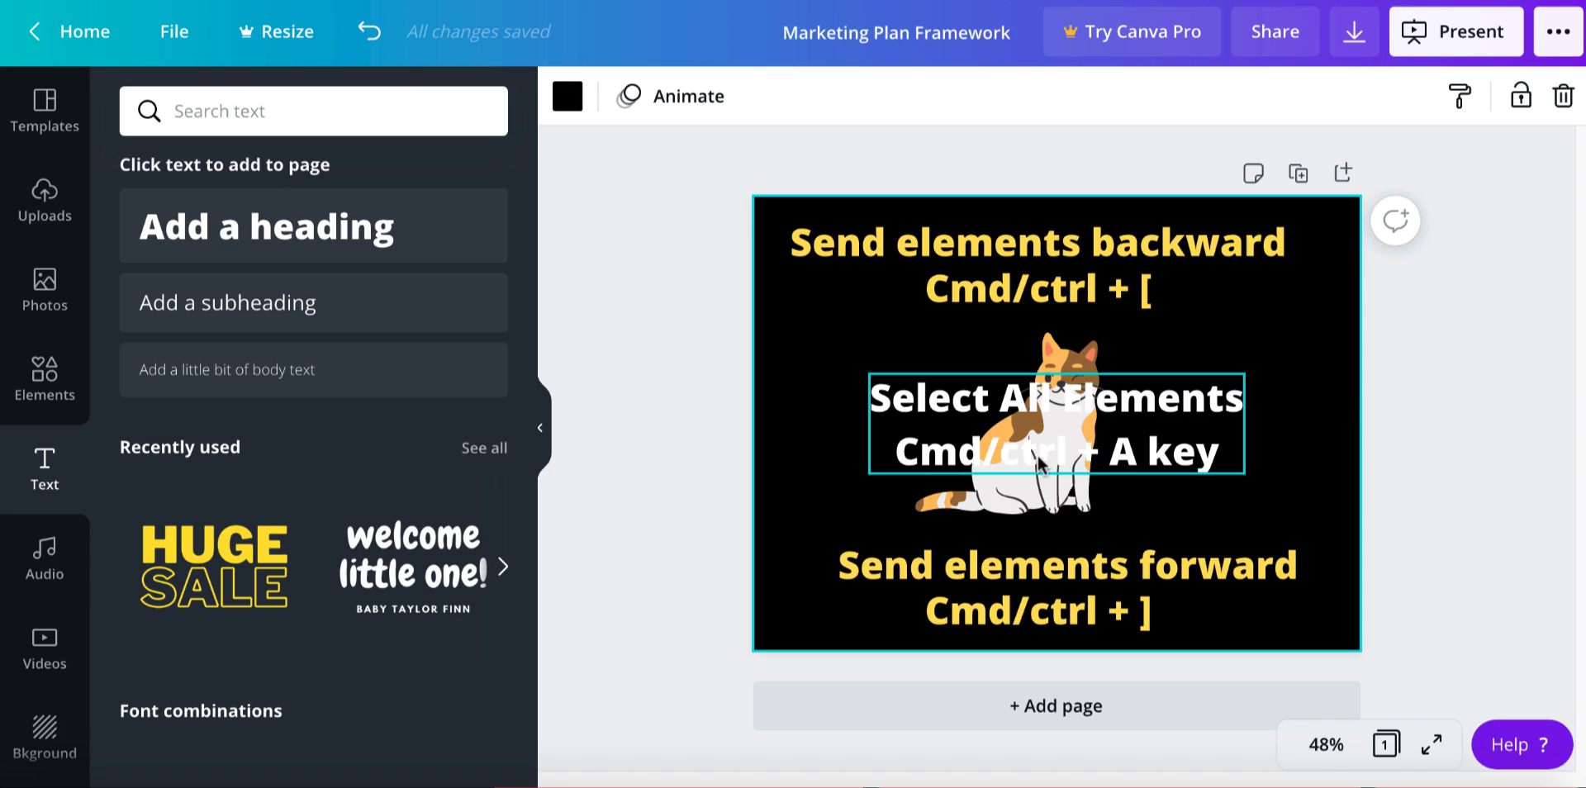
- Bring the cat illustration forward in front of the white "Select All Elements" text
{"action": "left_click", "coordinate": [1067, 366]}
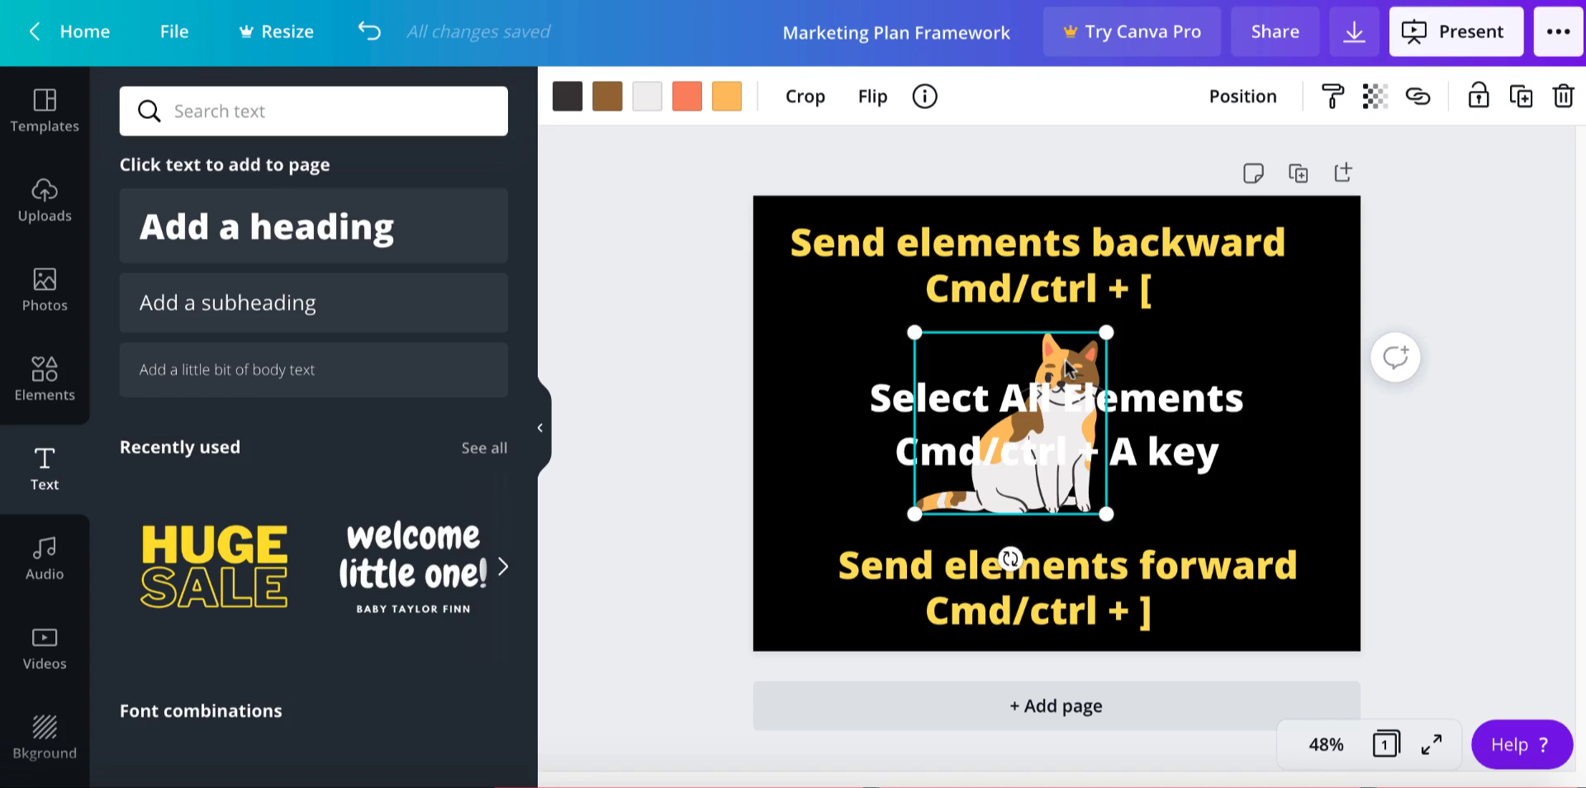
{"action": "key", "text": "ctrl+bracketright"}
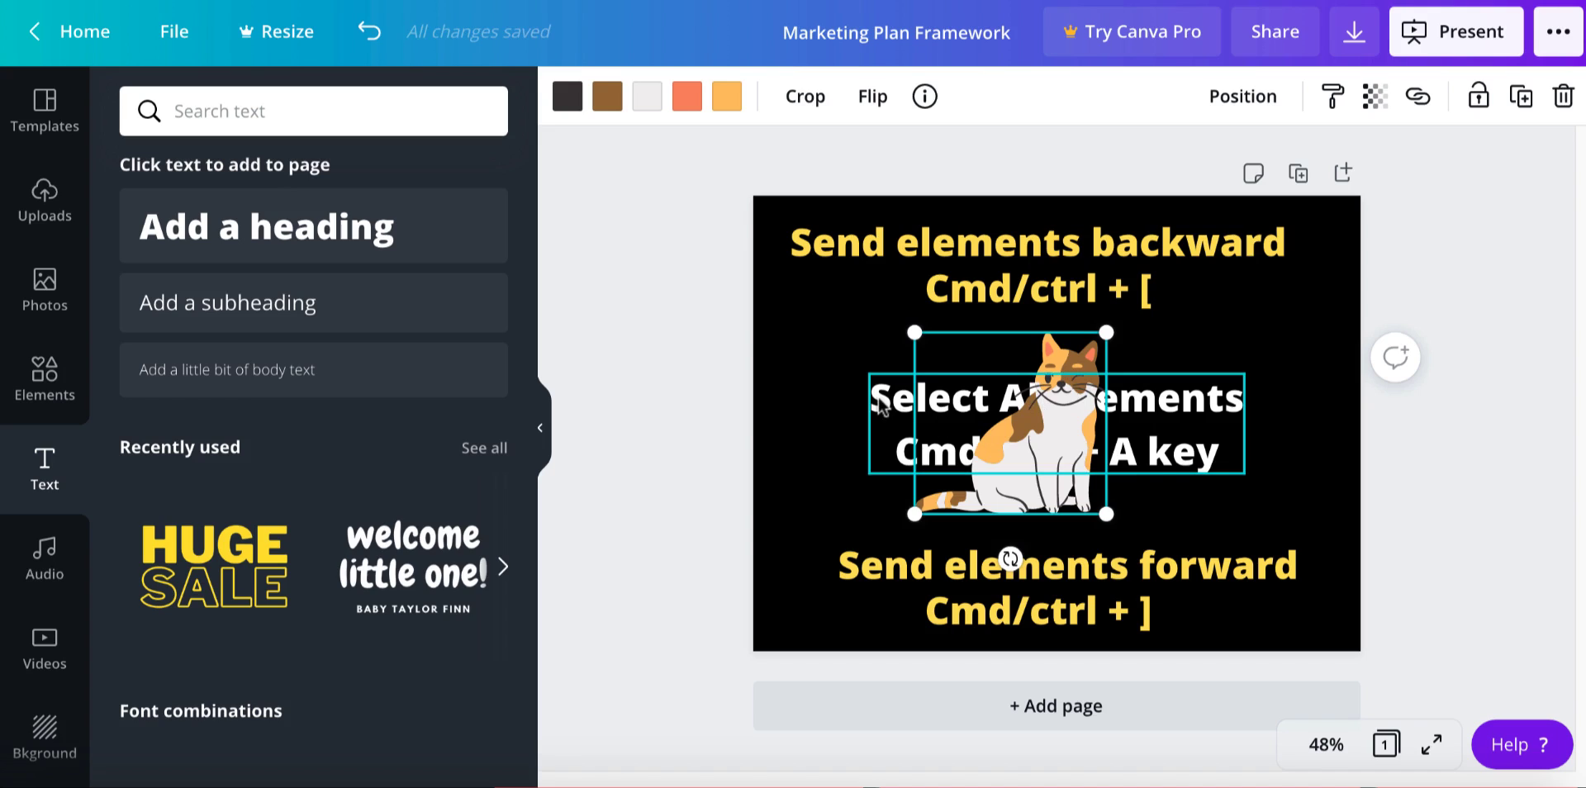
{"action": "left_click", "coordinate": [822, 448]}
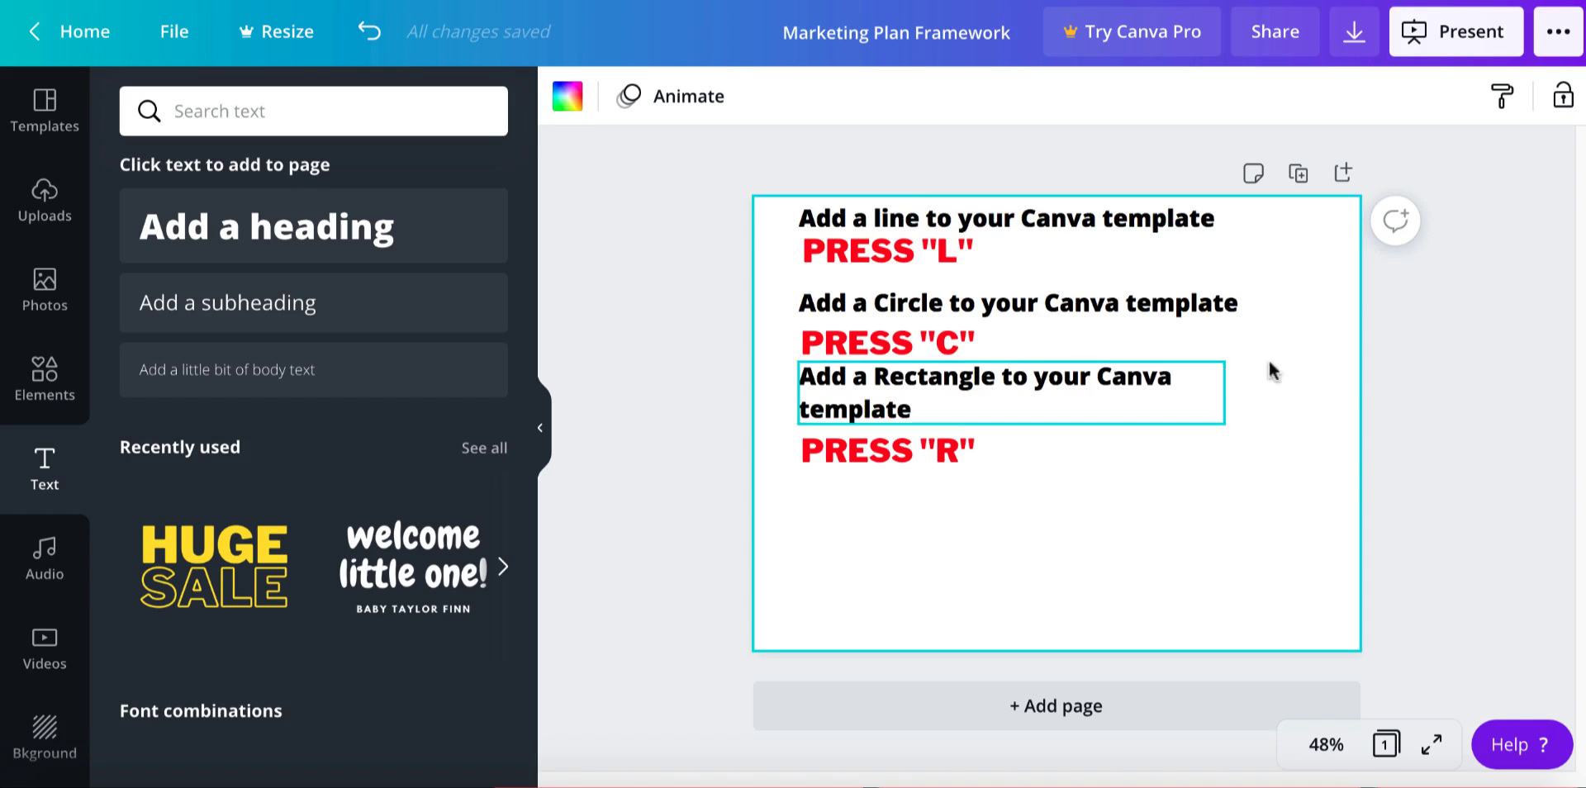
- Add a line to the page and place it below the red "PRESS "R"" text
{"action": "left_click", "coordinate": [1465, 353]}
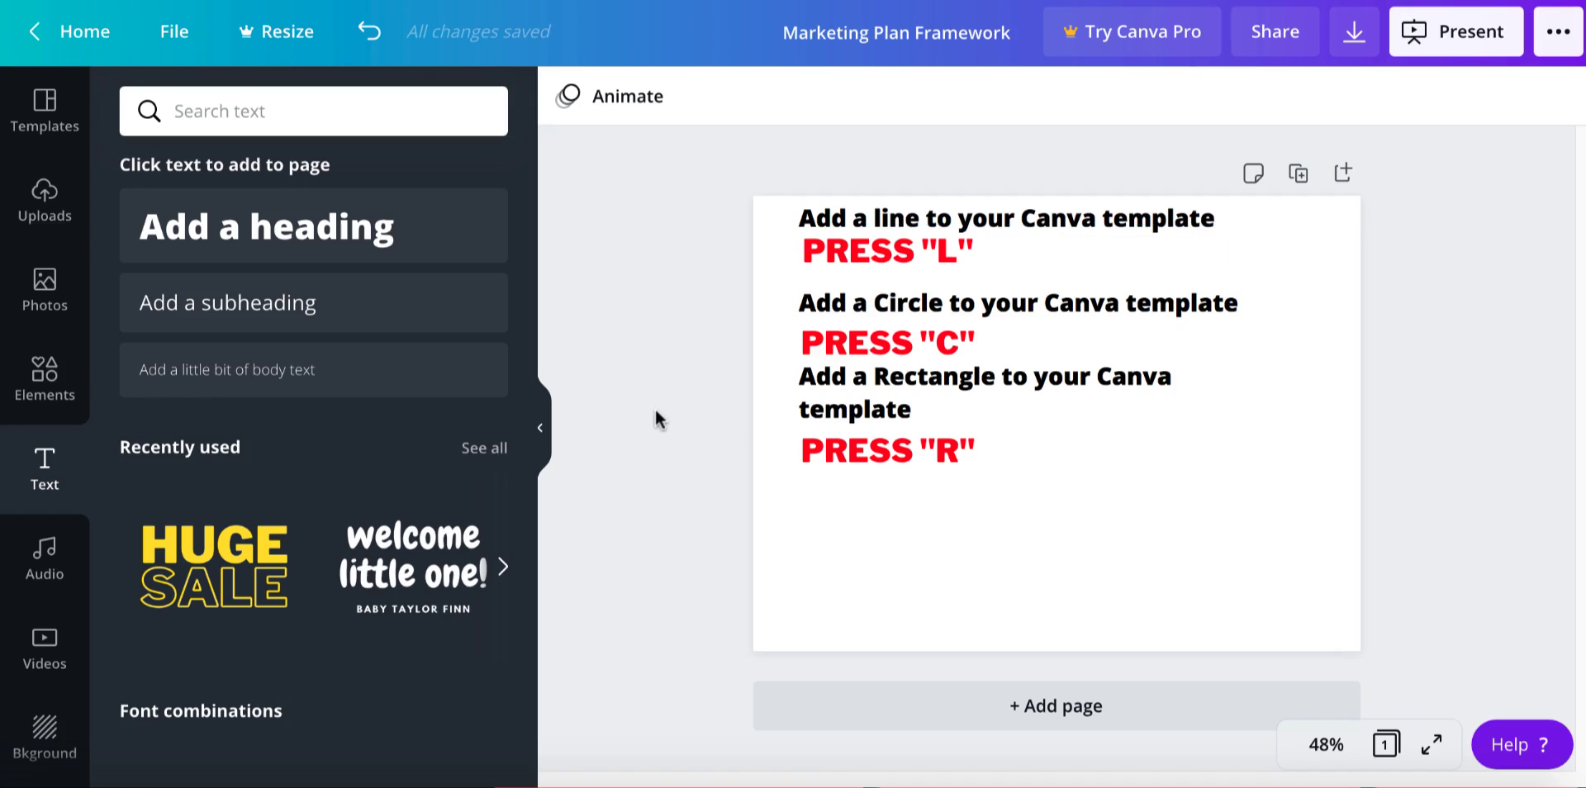
{"action": "key", "text": "l"}
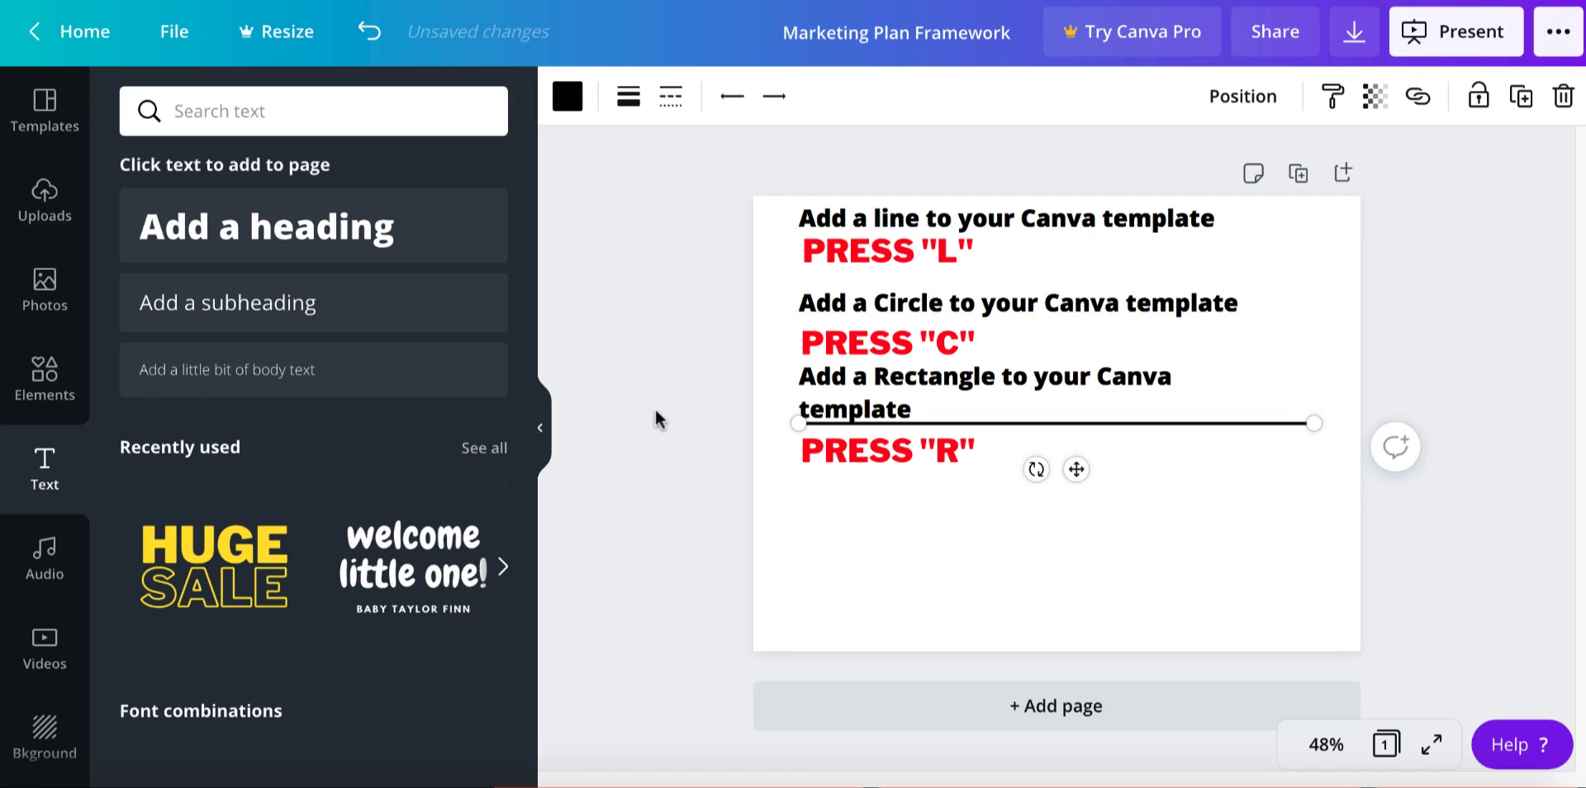
{"action": "left_click_drag", "start_coordinate": [1022, 426], "coordinate": [1023, 510]}
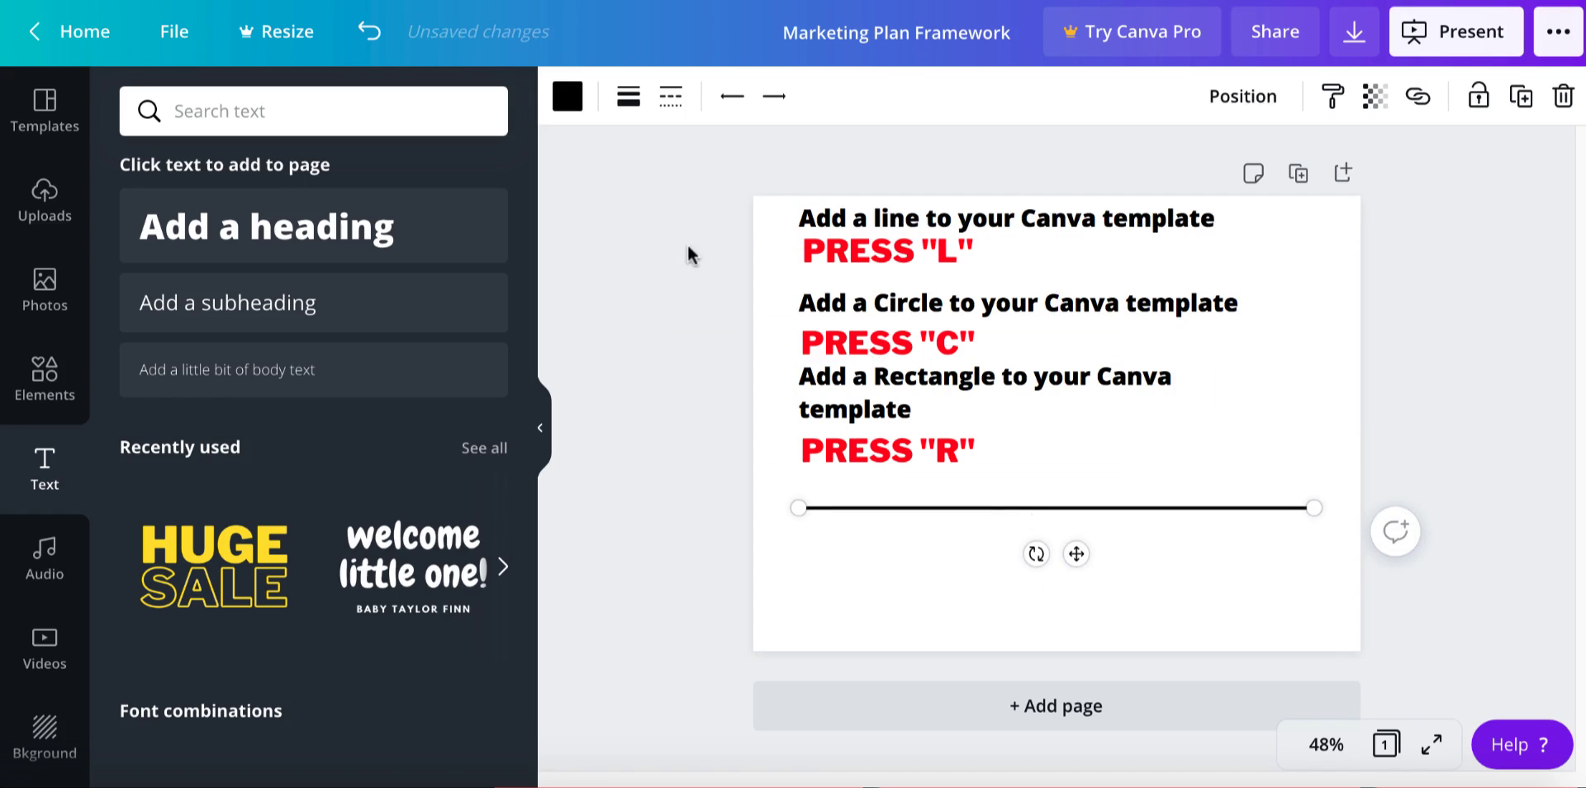
- Set the line's weight to 16 and change its style to dotted
{"action": "left_click", "coordinate": [628, 105]}
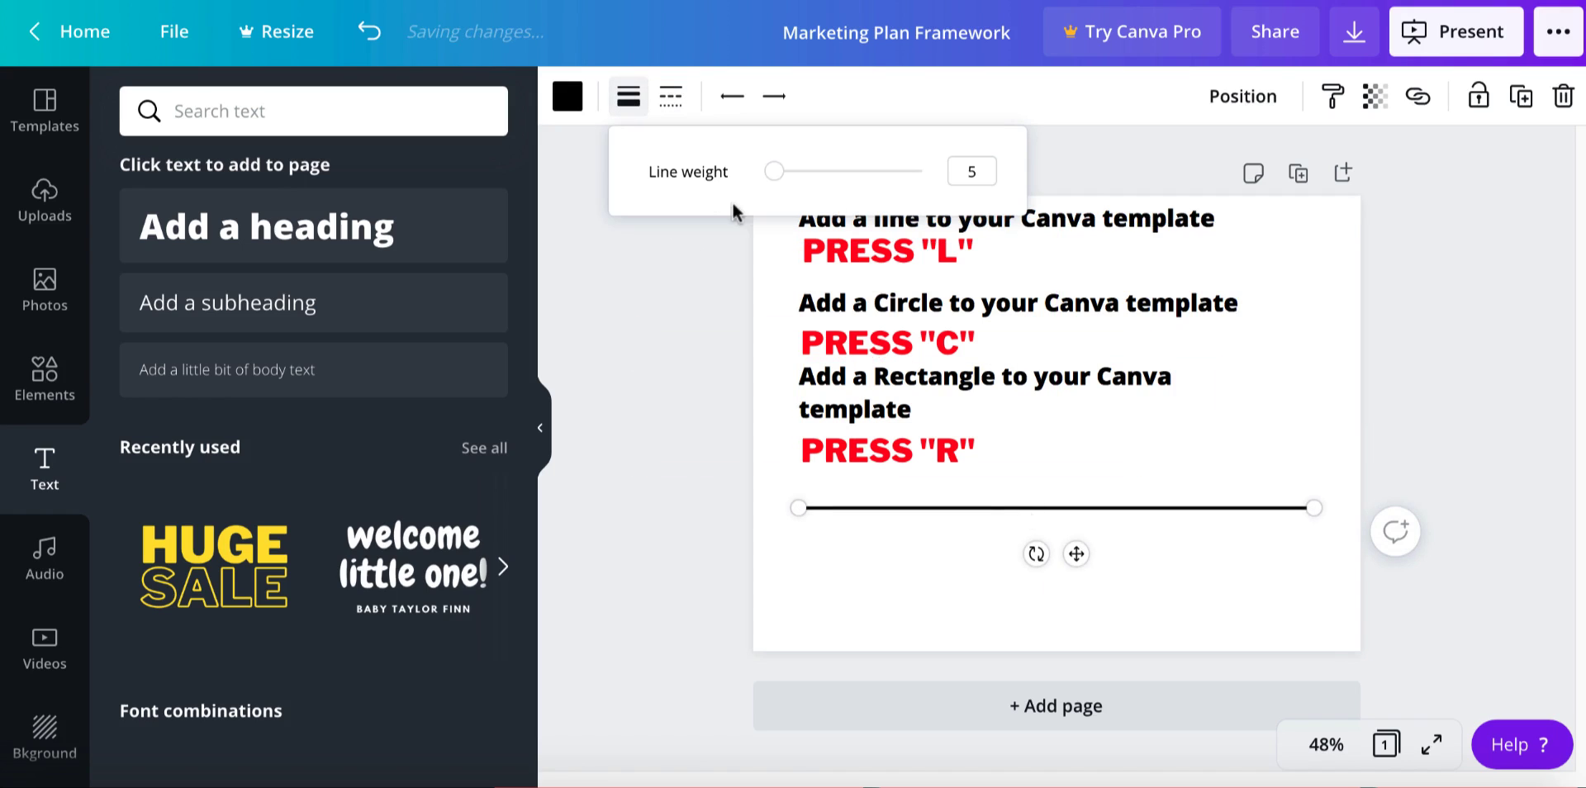
{"action": "left_click_drag", "start_coordinate": [772, 172], "coordinate": [792, 174]}
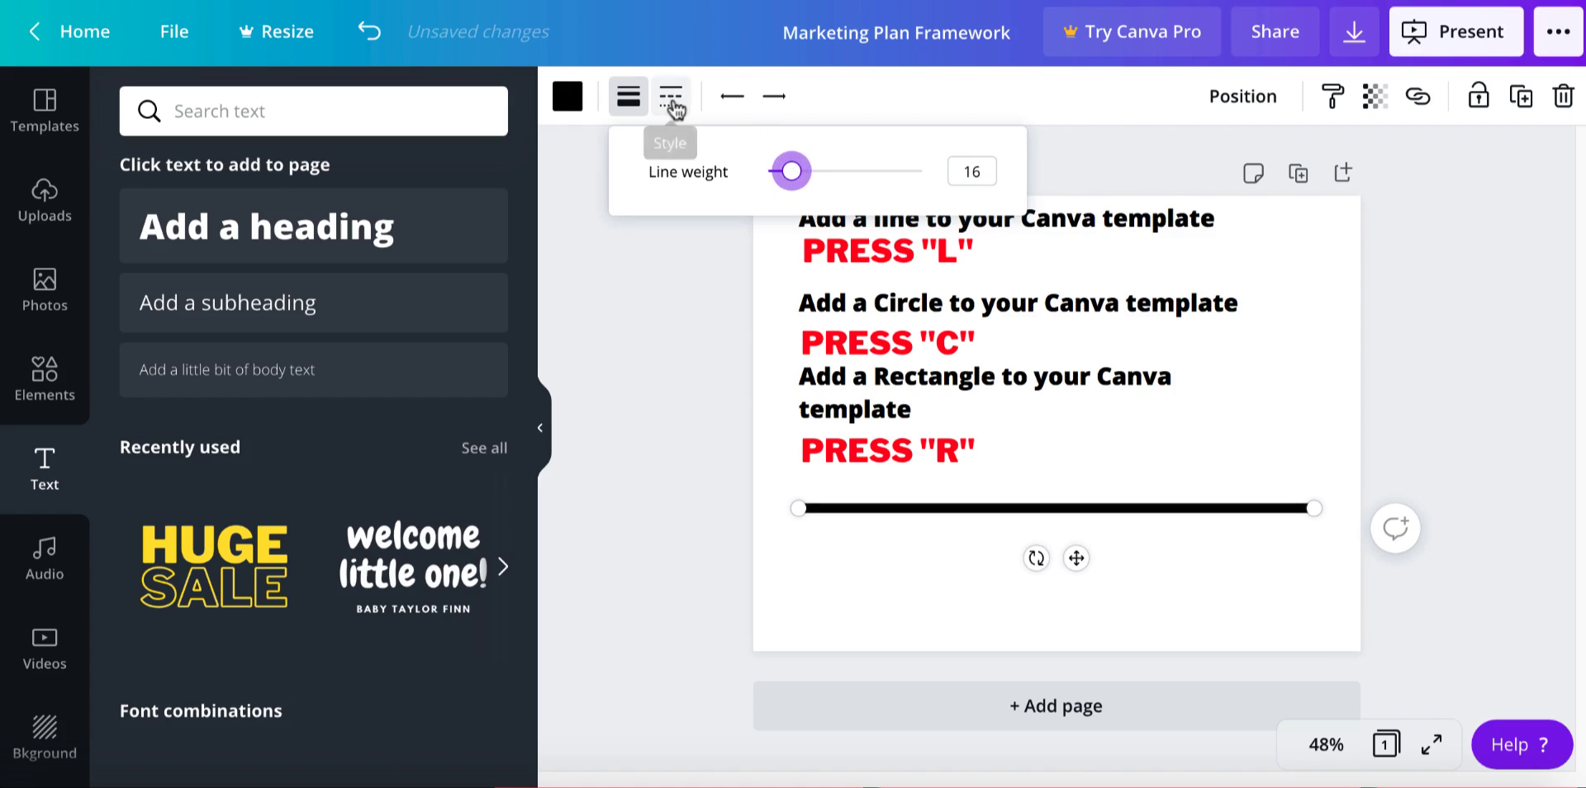
{"action": "left_click", "coordinate": [671, 97]}
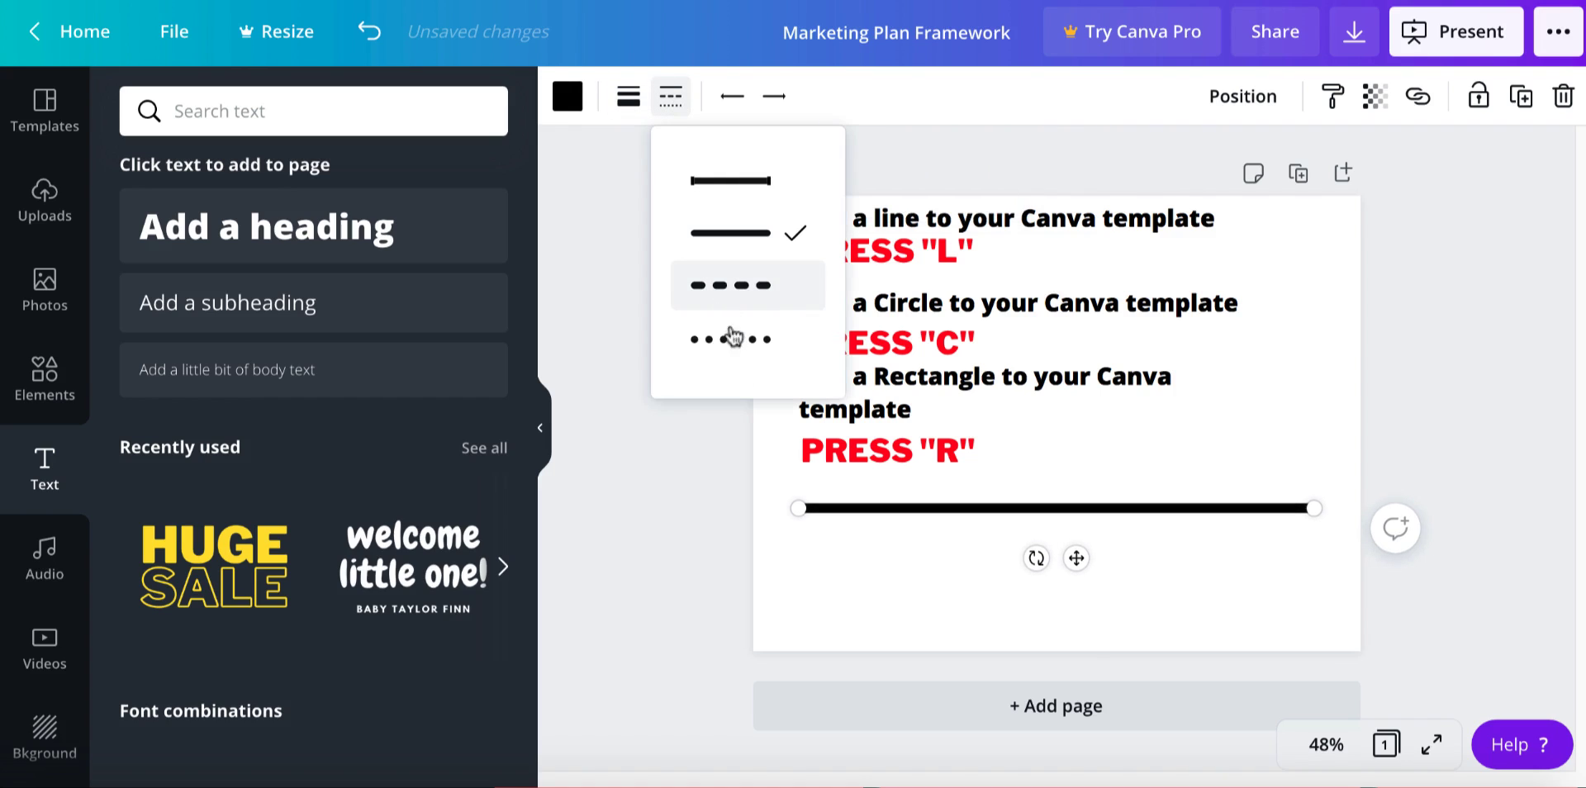
{"action": "left_click", "coordinate": [732, 341]}
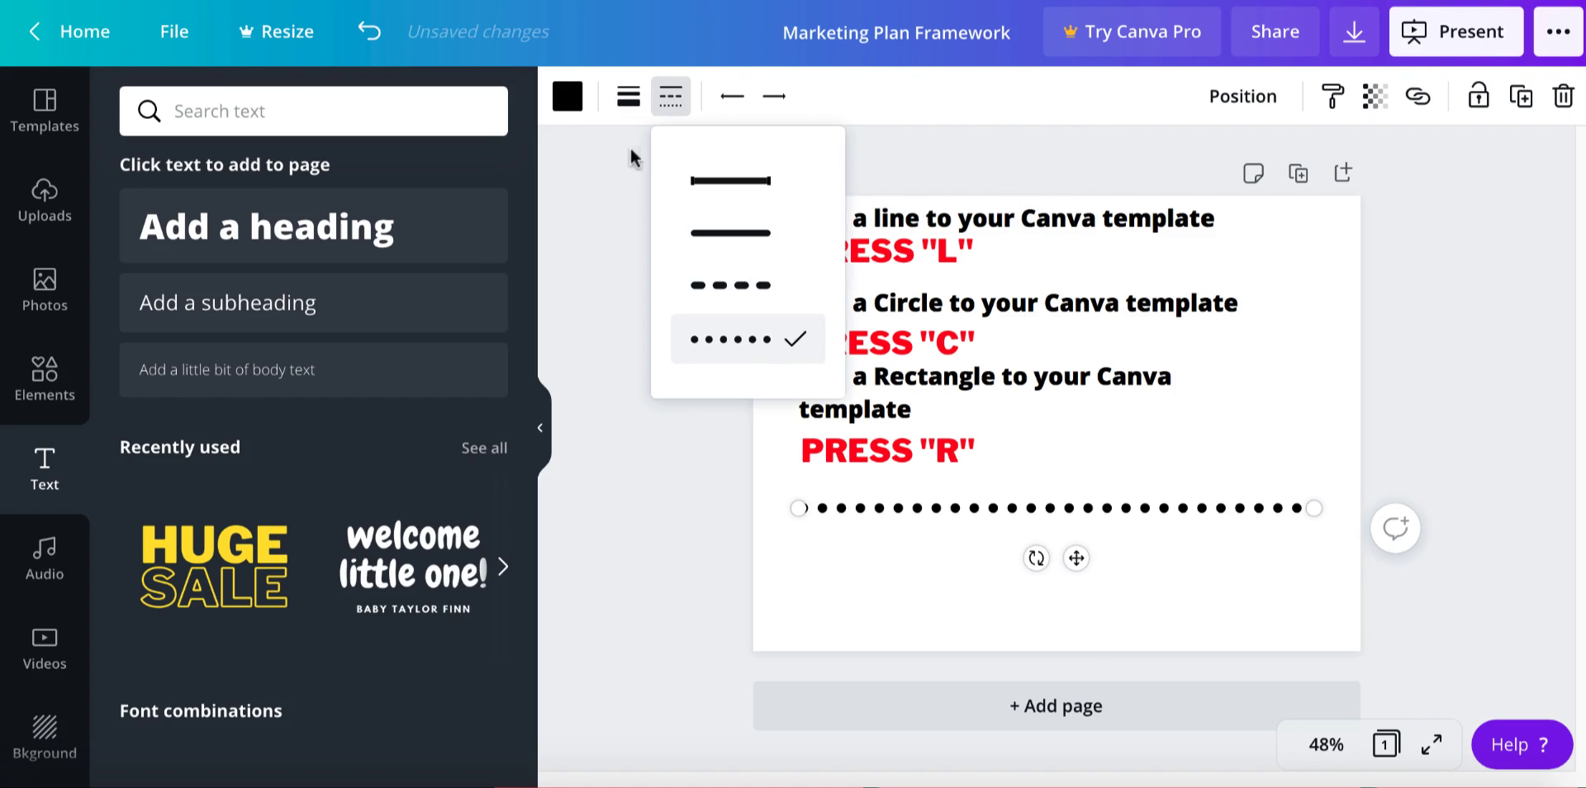
- Recolor the dotted line with the red document color
{"action": "left_click", "coordinate": [572, 99]}
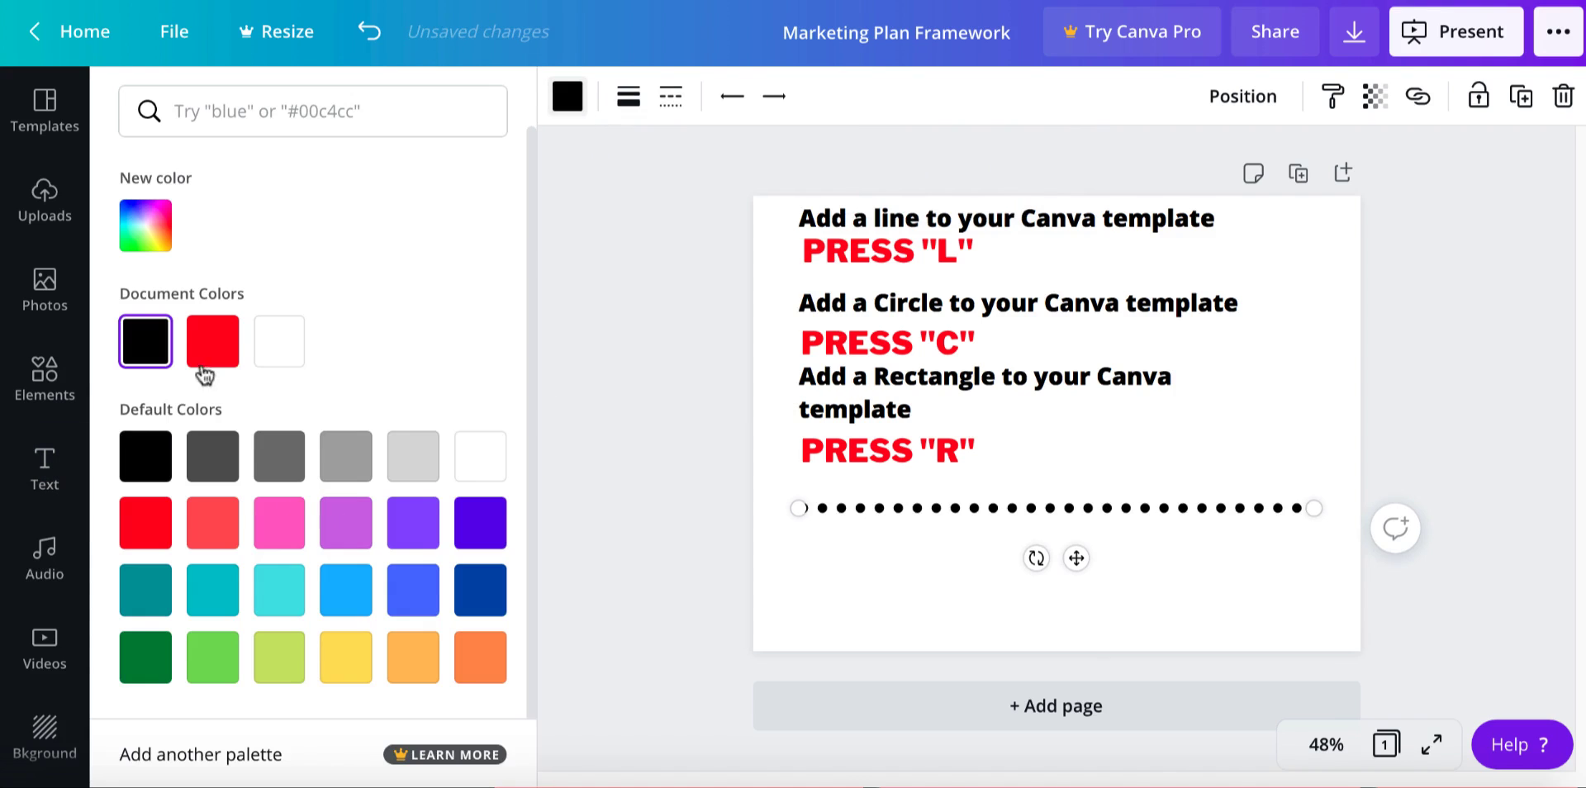
{"action": "left_click", "coordinate": [211, 342]}
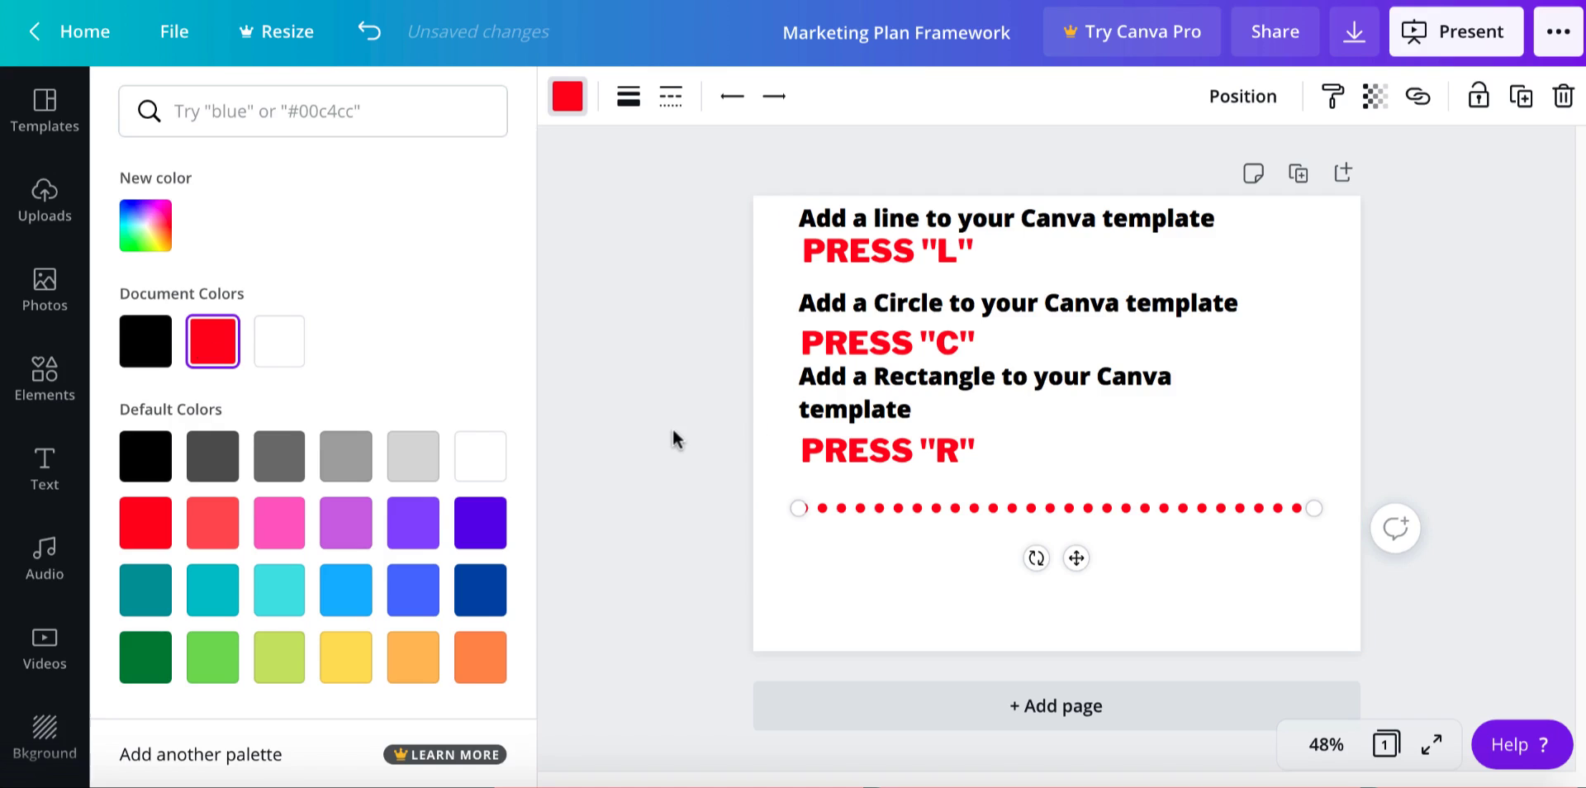
{"action": "key", "text": "Escape"}
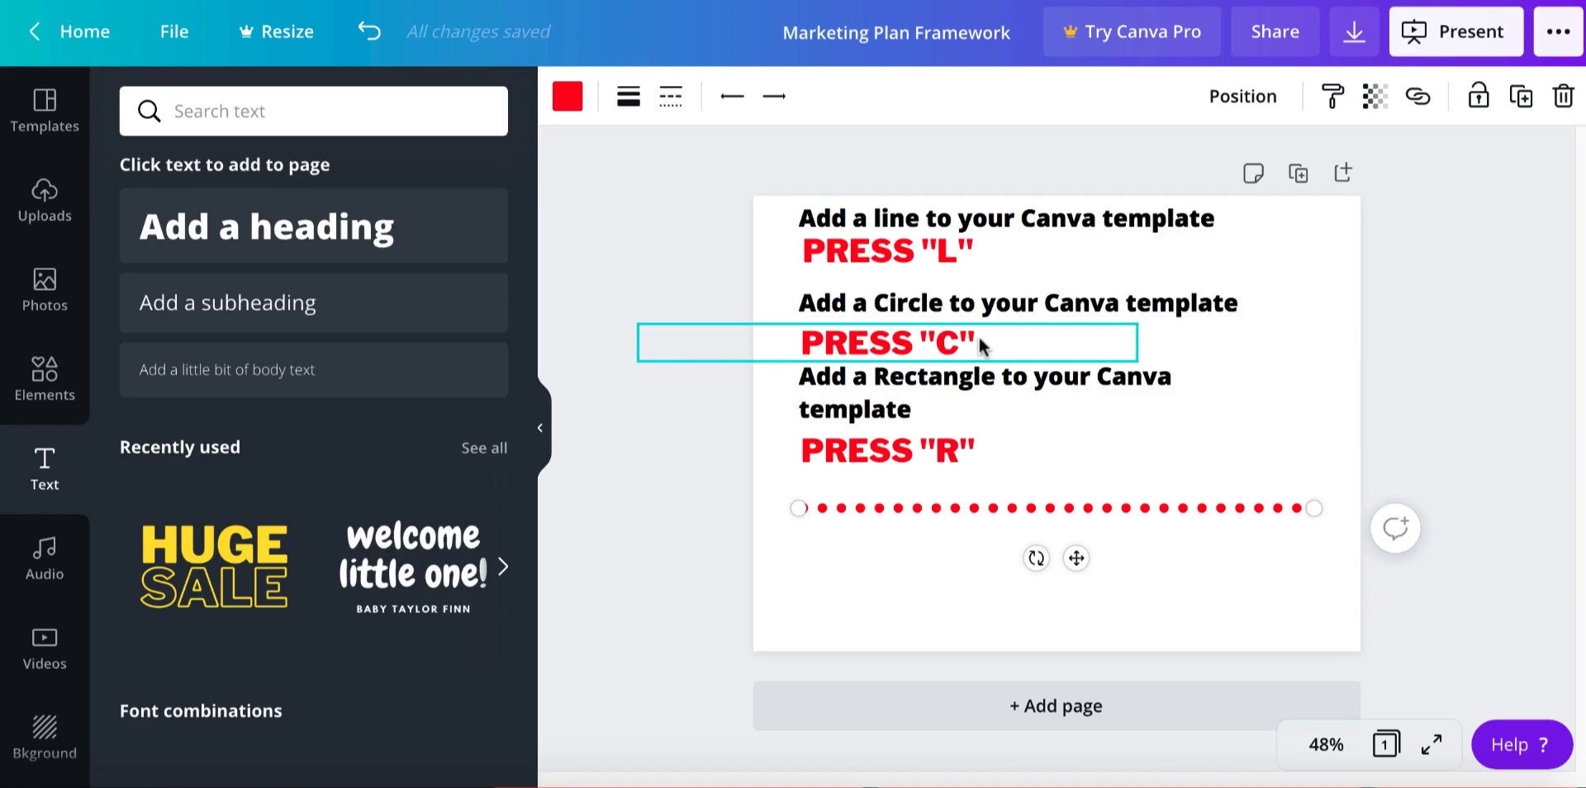
- Add a circle, shrink it and place it below the left end of the dotted line
{"action": "left_click", "coordinate": [667, 597]}
{"action": "key", "text": "c"}
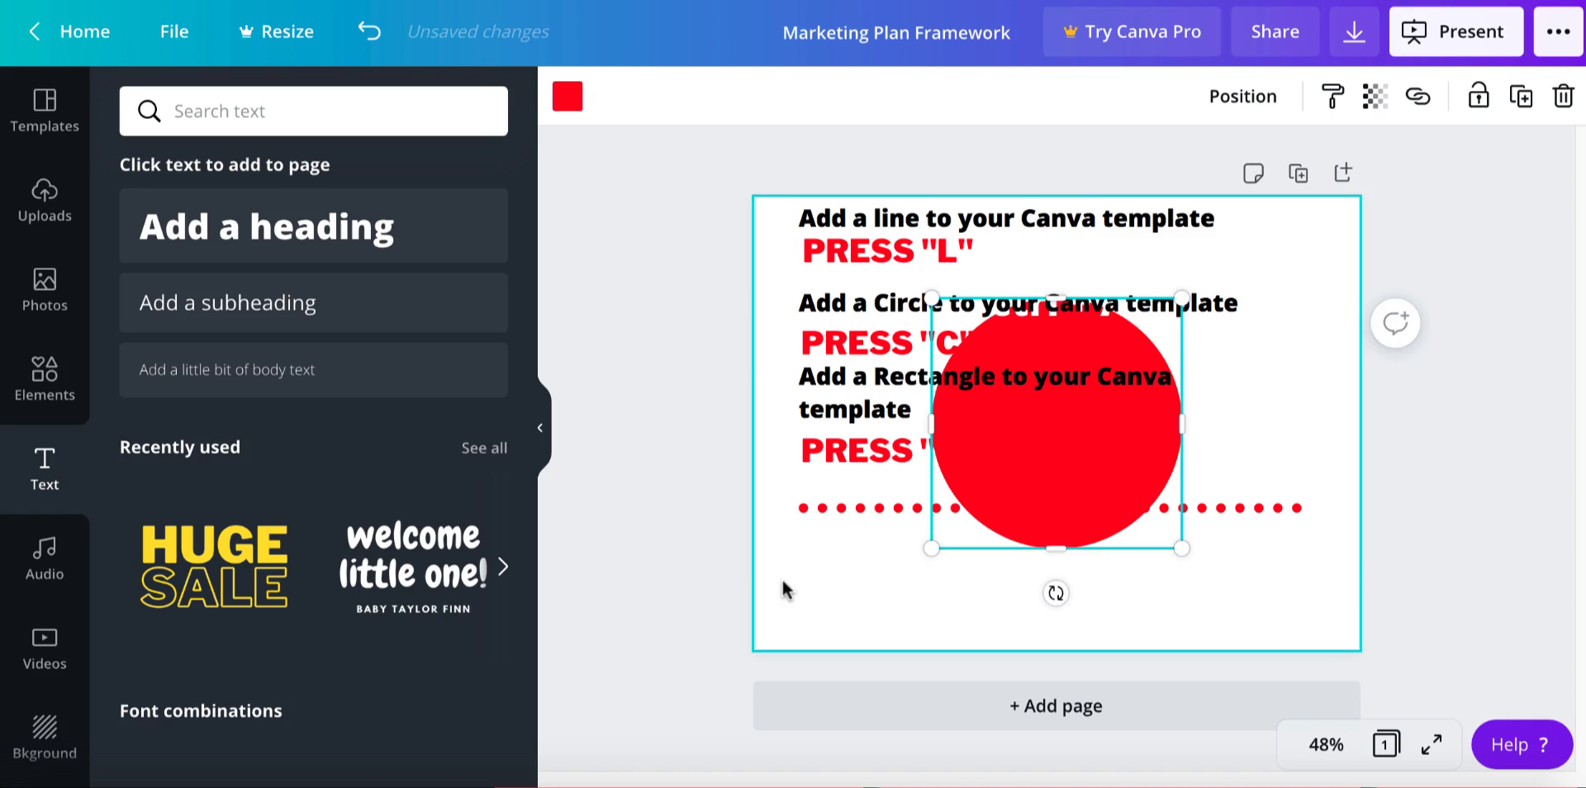
{"action": "left_click_drag", "start_coordinate": [930, 548], "coordinate": [1029, 450]}
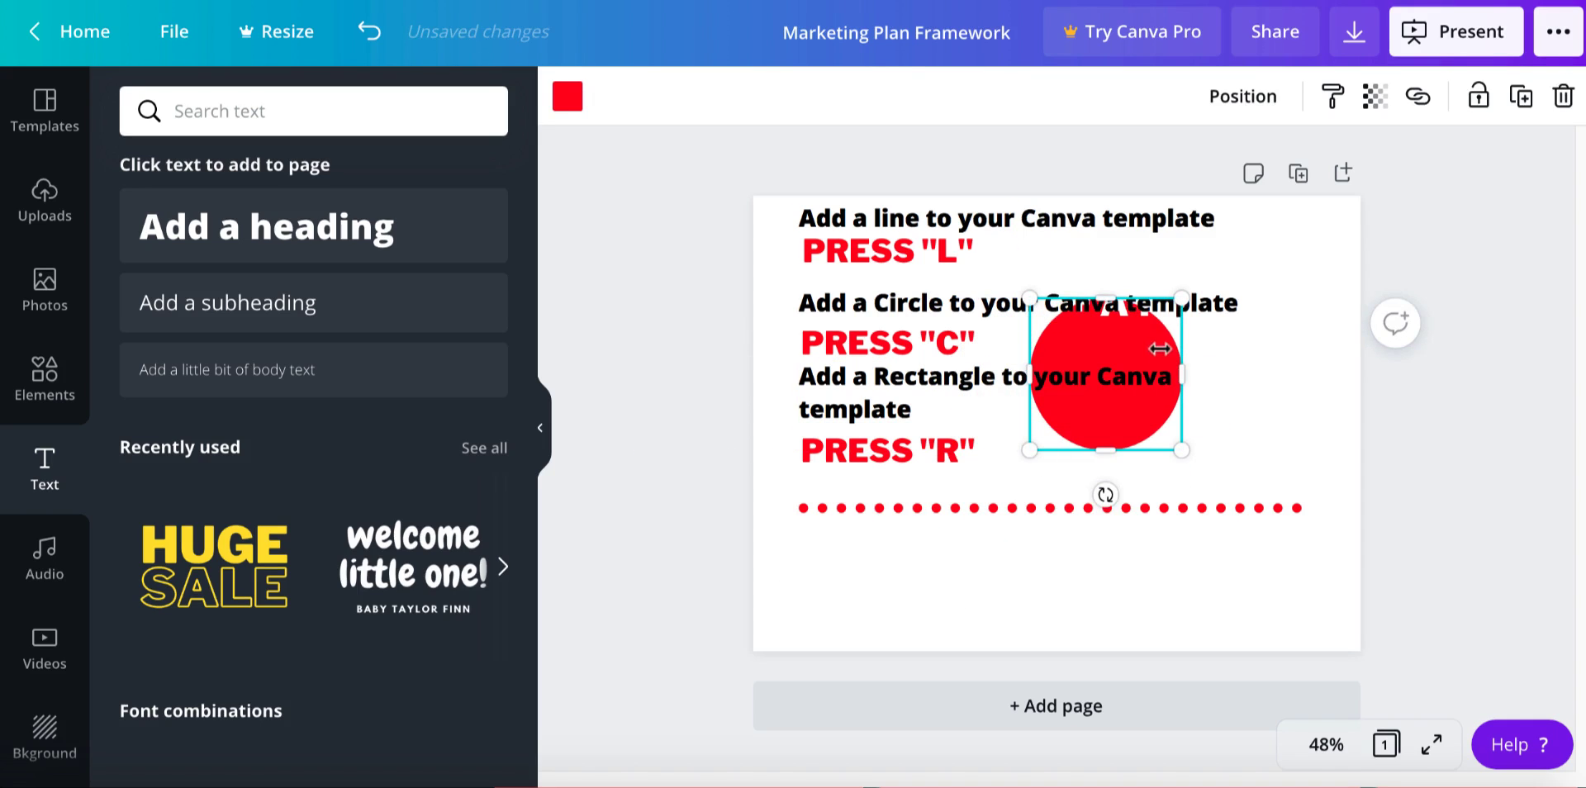
{"action": "left_click_drag", "start_coordinate": [1148, 332], "coordinate": [882, 537]}
{"action": "left_click_drag", "start_coordinate": [828, 606], "coordinate": [842, 591]}
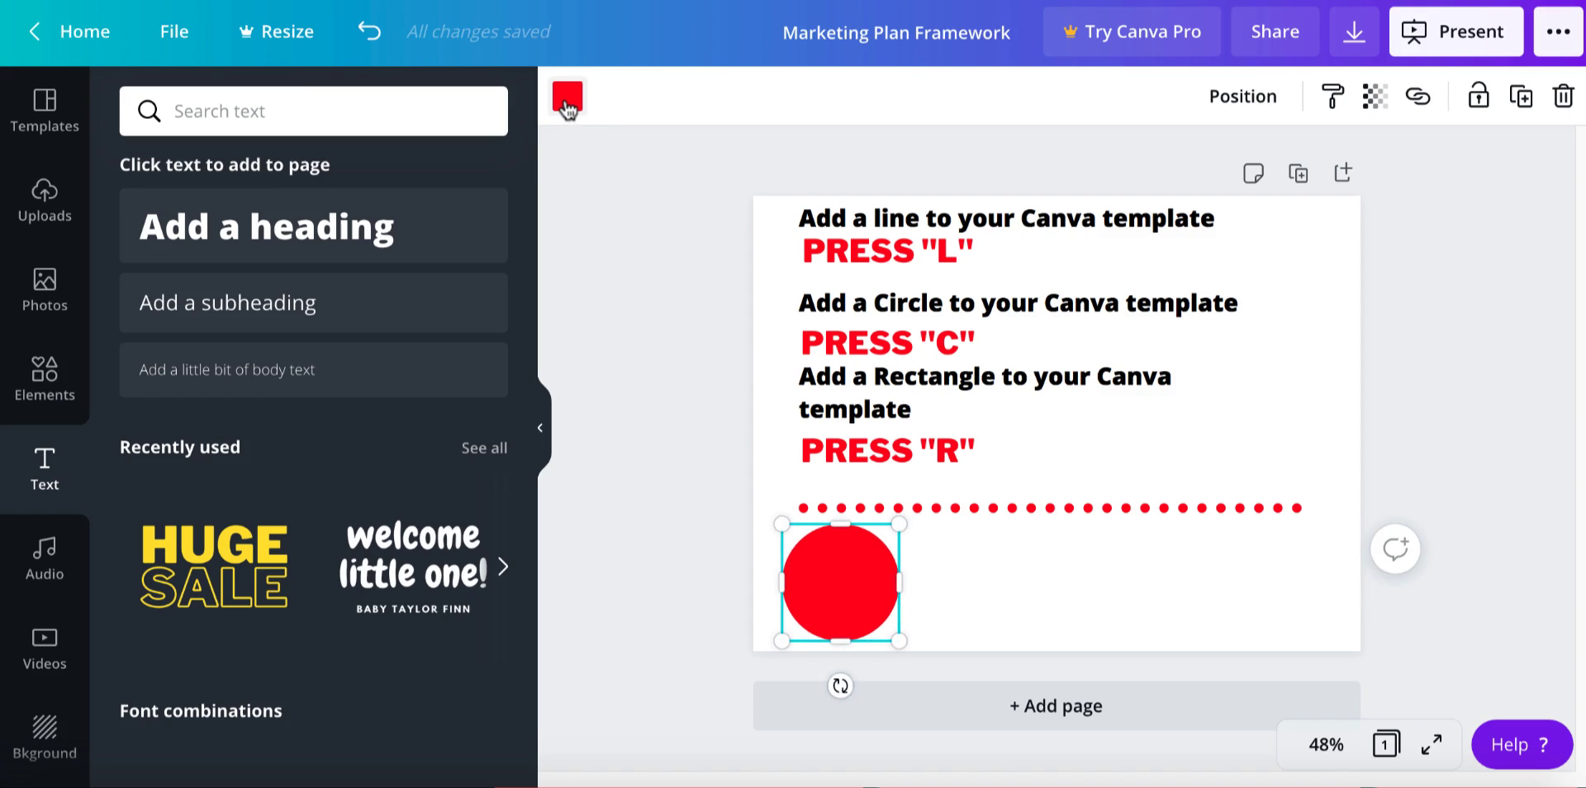
- Try orange and blue fills on the circle and settle on the light red default color
{"action": "left_click", "coordinate": [568, 96]}
{"action": "left_click", "coordinate": [410, 658]}
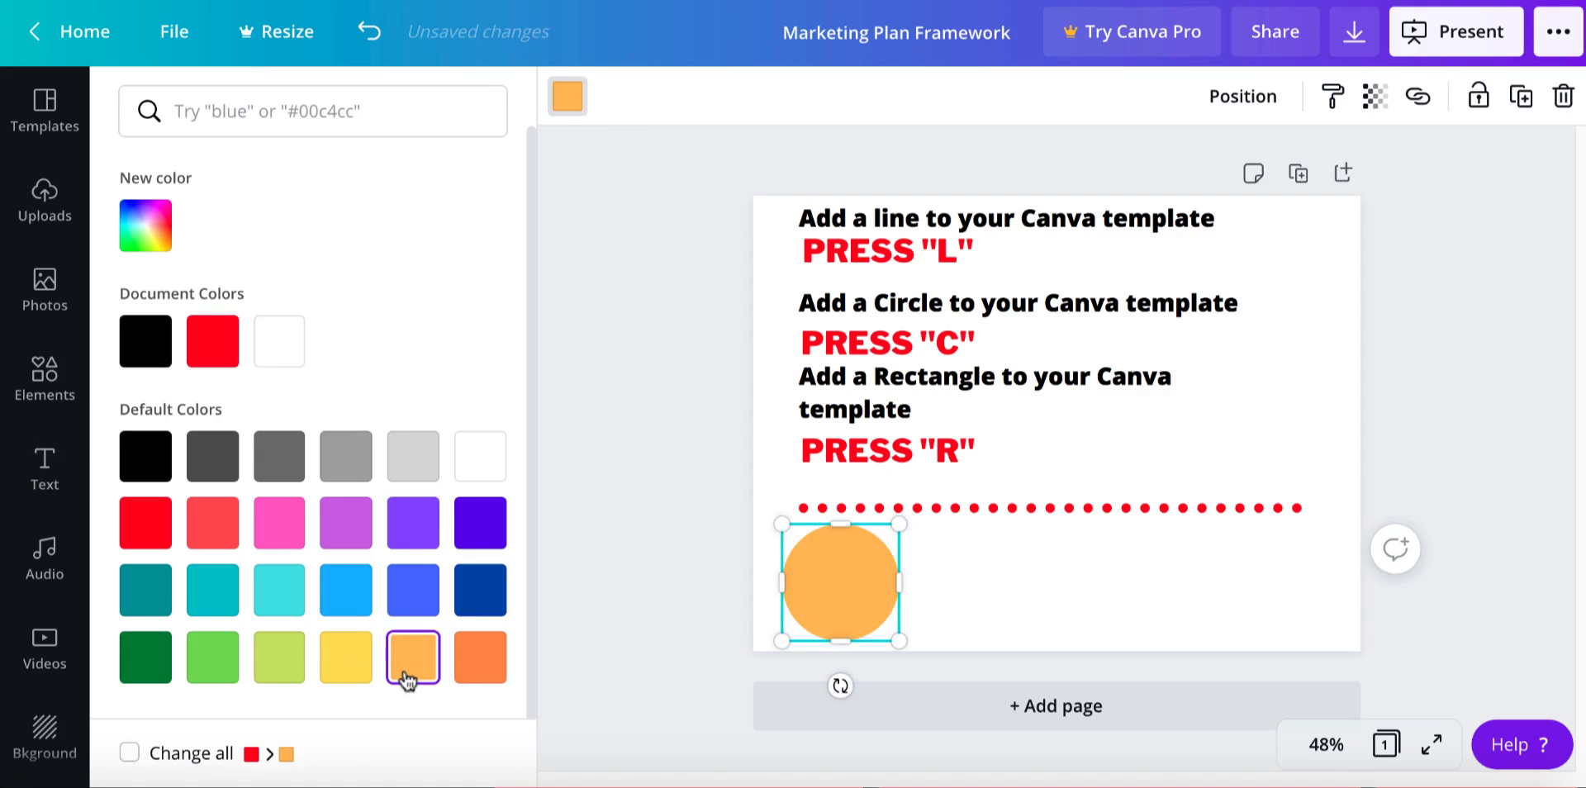
{"action": "left_click", "coordinate": [339, 605]}
{"action": "left_click", "coordinate": [219, 524]}
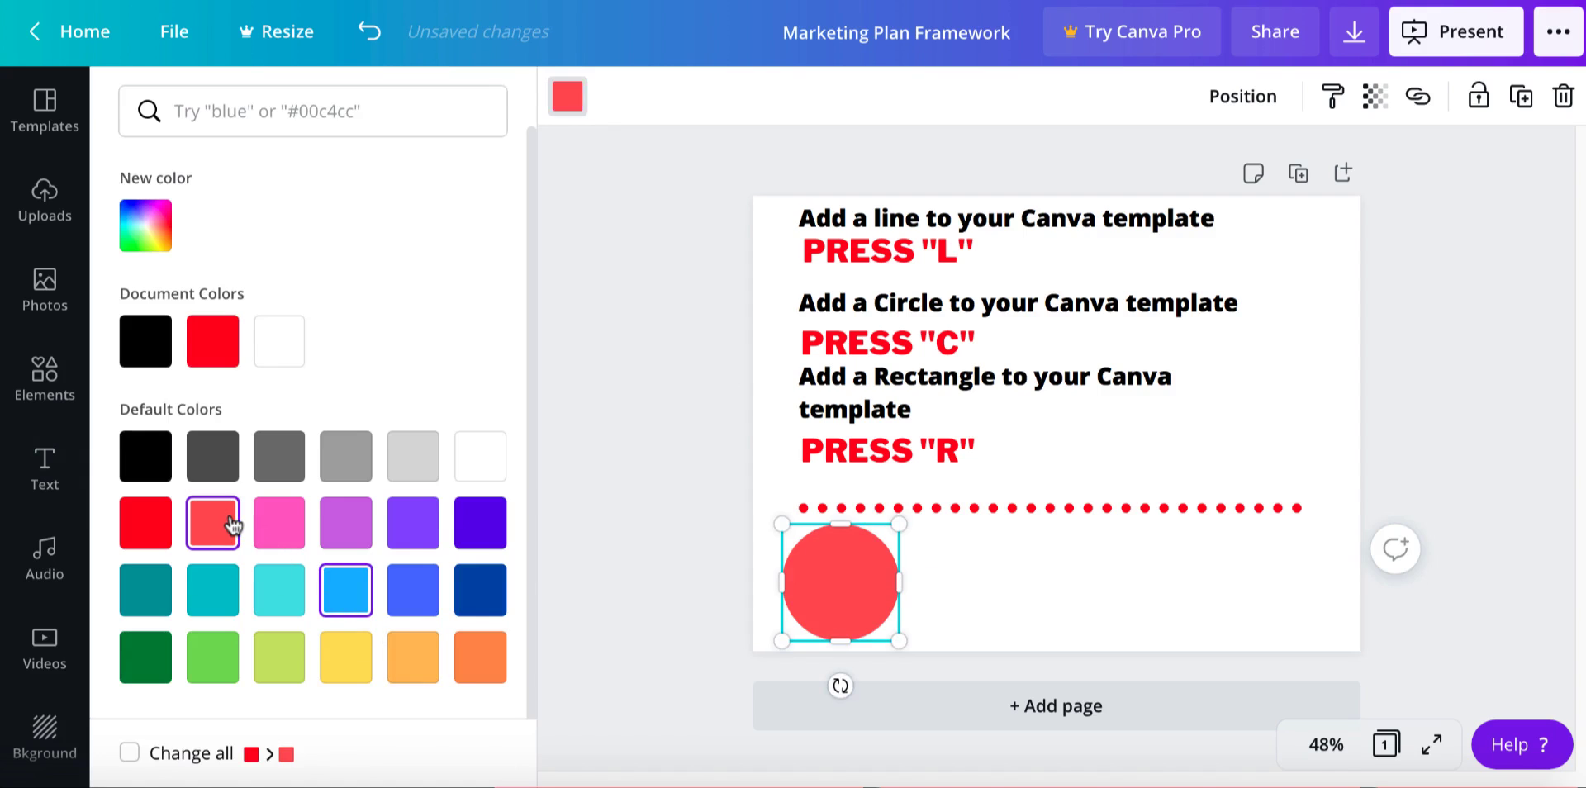
{"action": "key", "text": "Escape"}
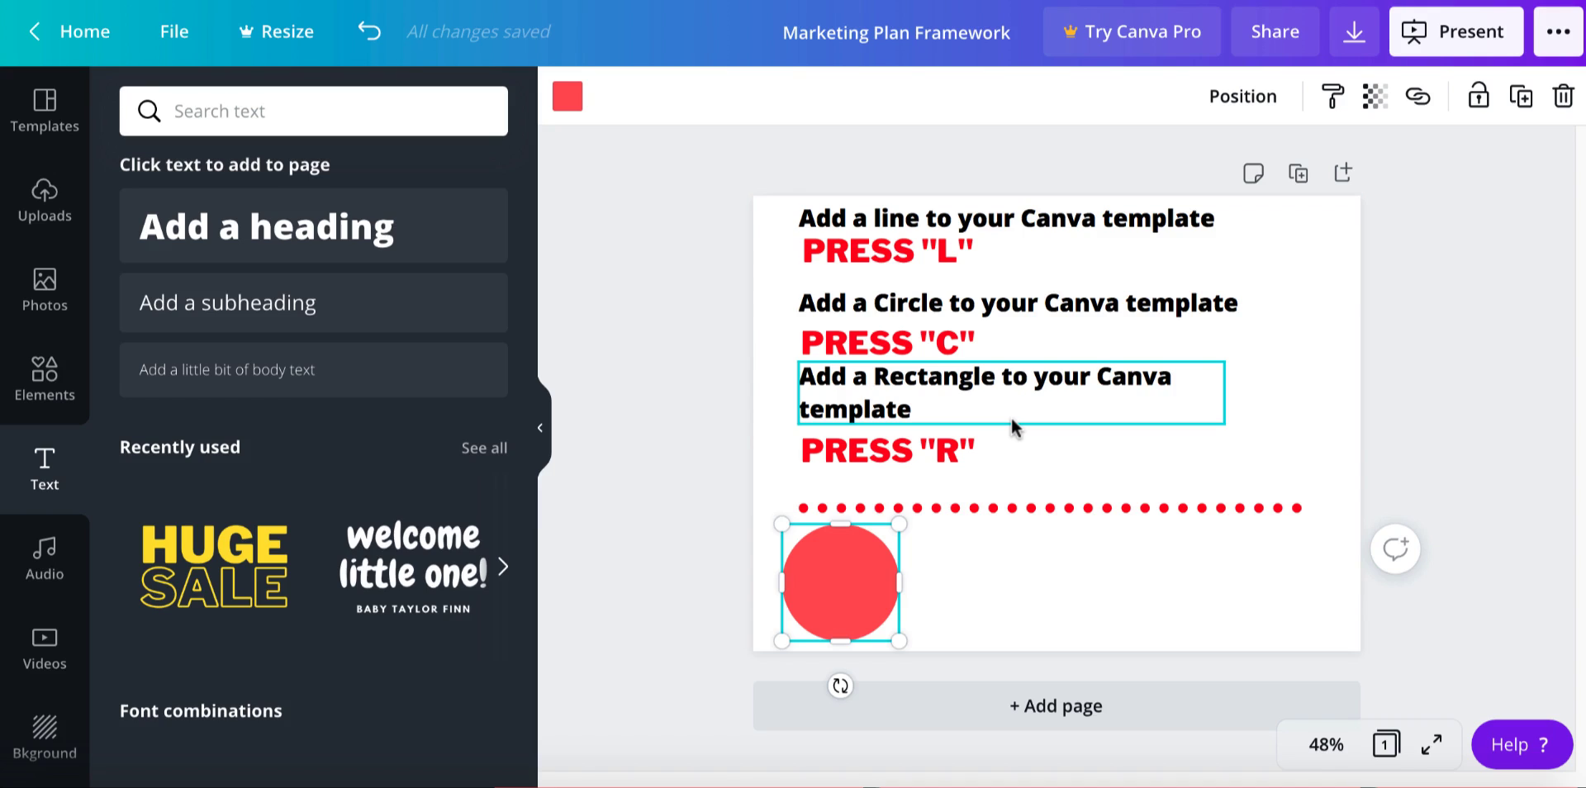
- Add a rectangle, shrink it and place it below the dotted line, beside the circle
{"action": "left_click", "coordinate": [670, 516]}
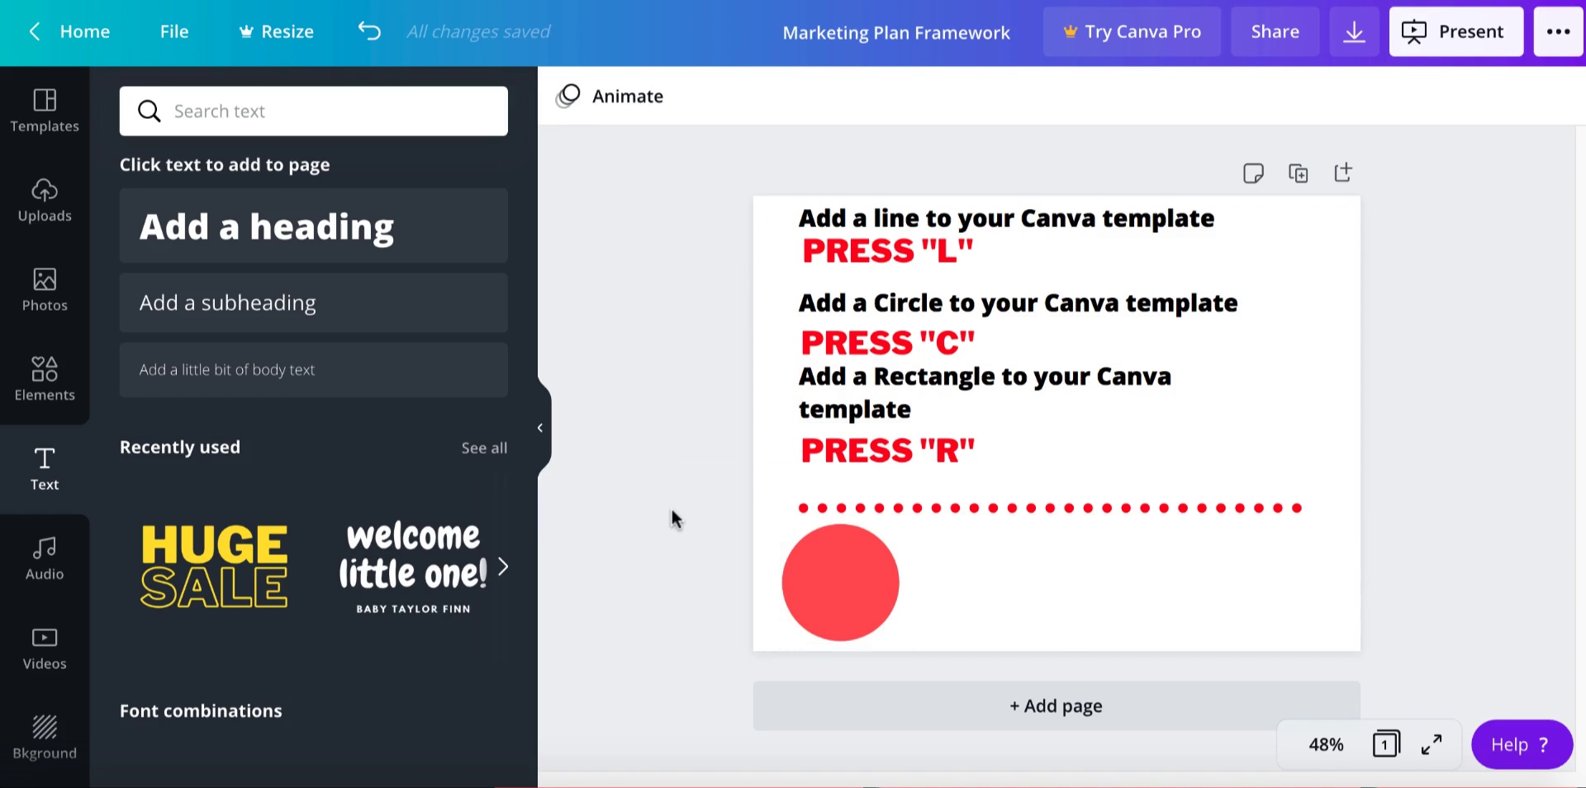
{"action": "key", "text": "r"}
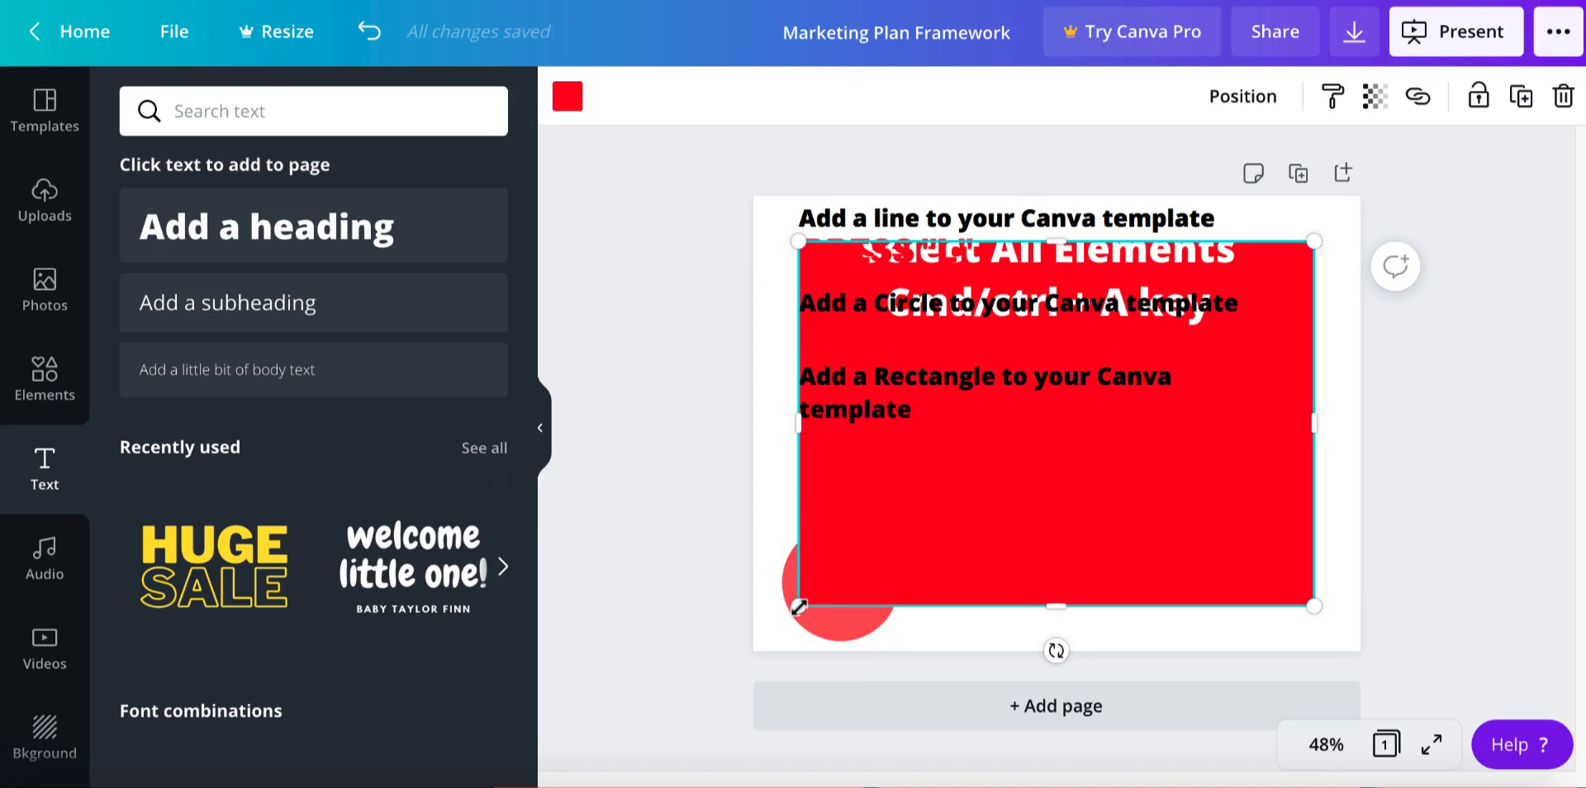
{"action": "left_click_drag", "start_coordinate": [799, 609], "coordinate": [1047, 390]}
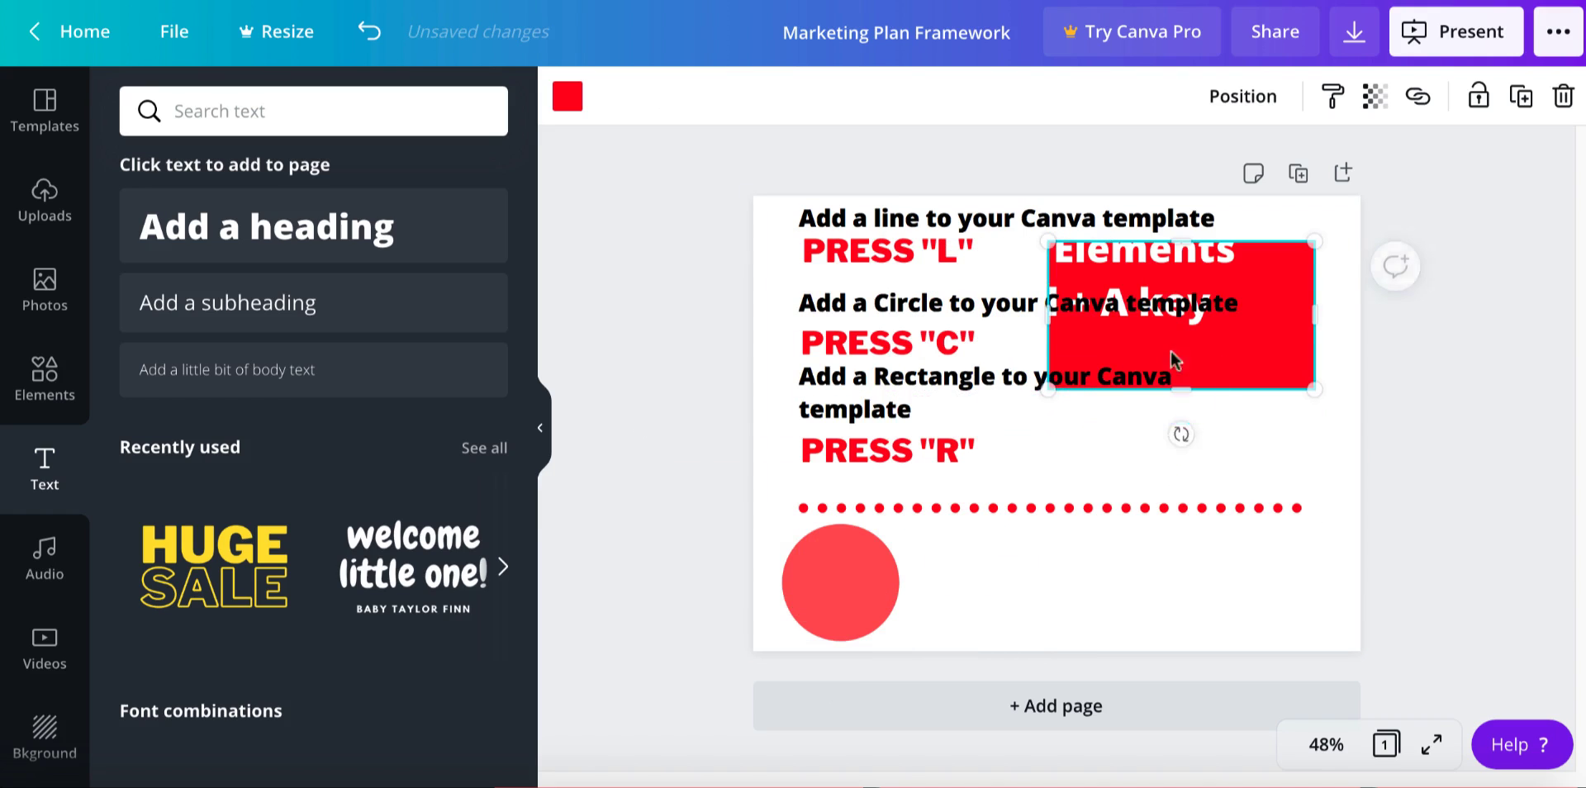
{"action": "left_click_drag", "start_coordinate": [1204, 350], "coordinate": [1176, 603]}
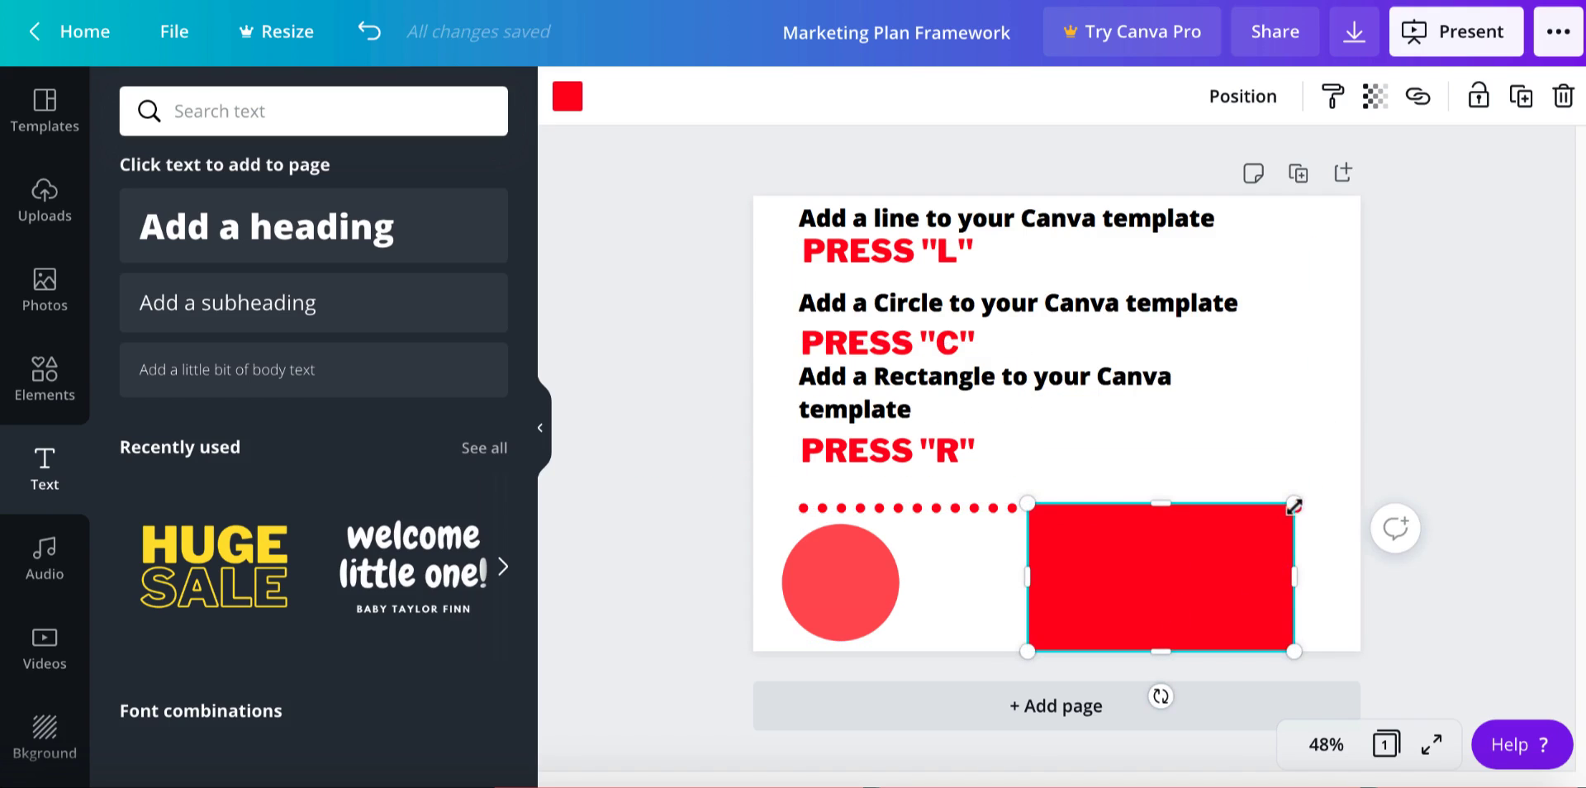
{"action": "left_click_drag", "start_coordinate": [1290, 517], "coordinate": [1234, 526]}
{"action": "left_click_drag", "start_coordinate": [1118, 575], "coordinate": [1053, 575]}
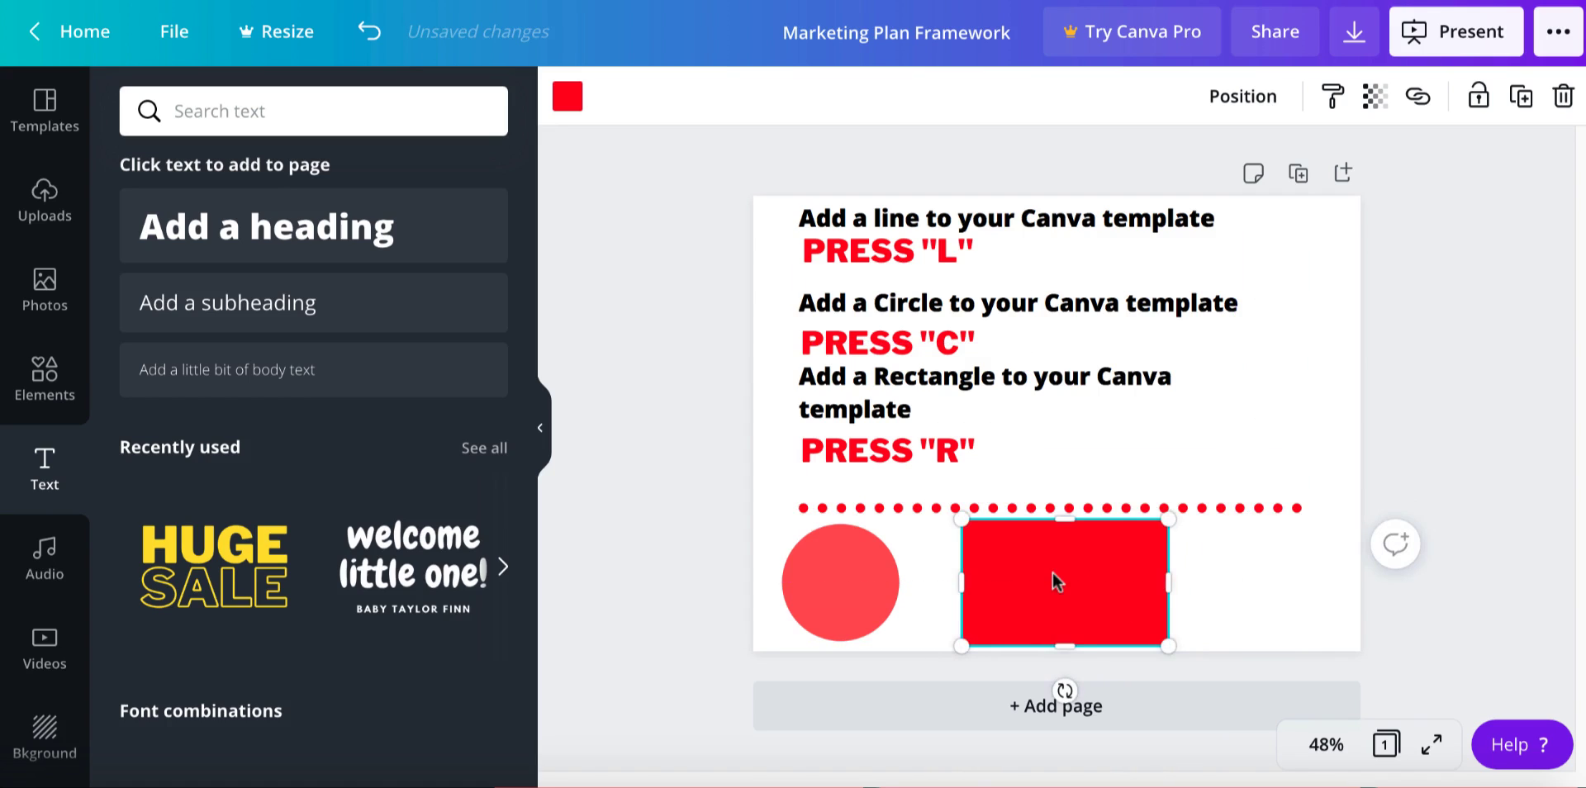
{"action": "left_click", "coordinate": [1438, 413]}
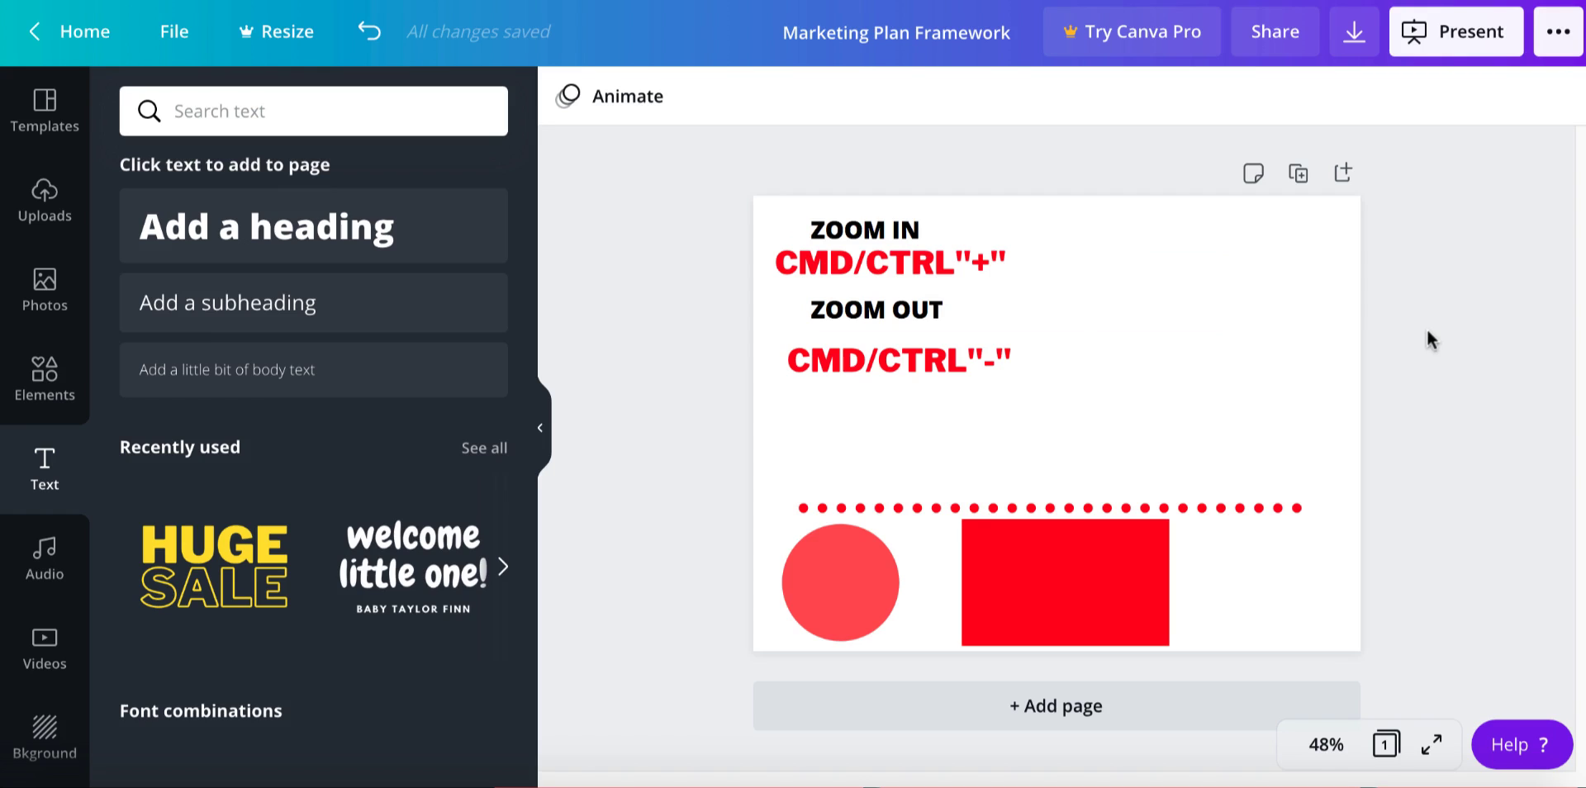
- Zoom the page in to 75% and back out to 48%
{"action": "key", "text": "ctrl+plus"}
{"action": "key", "text": "ctrl+plus"}
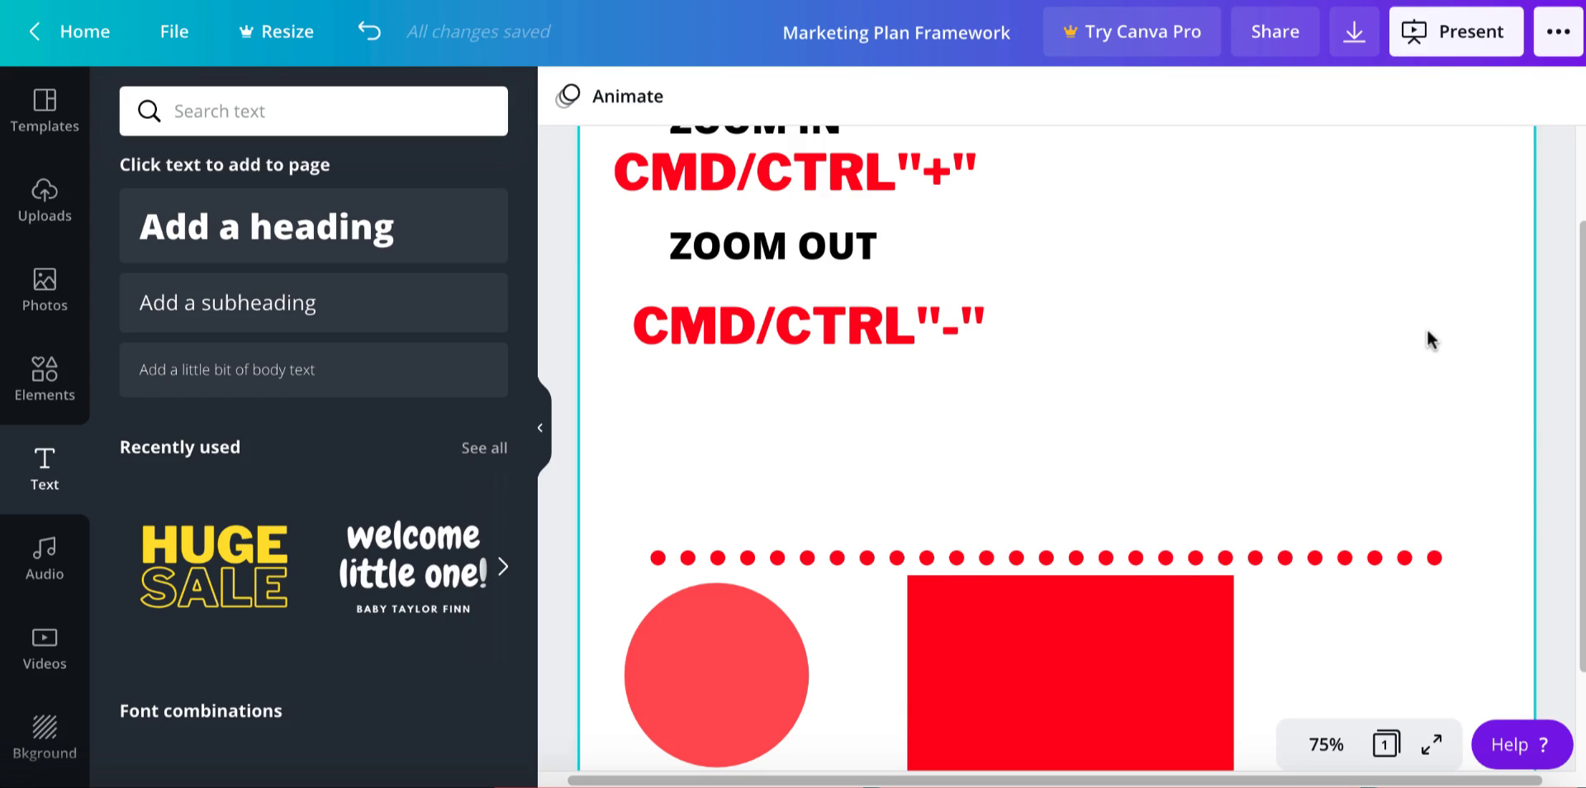
{"action": "key", "text": "ctrl+minus"}
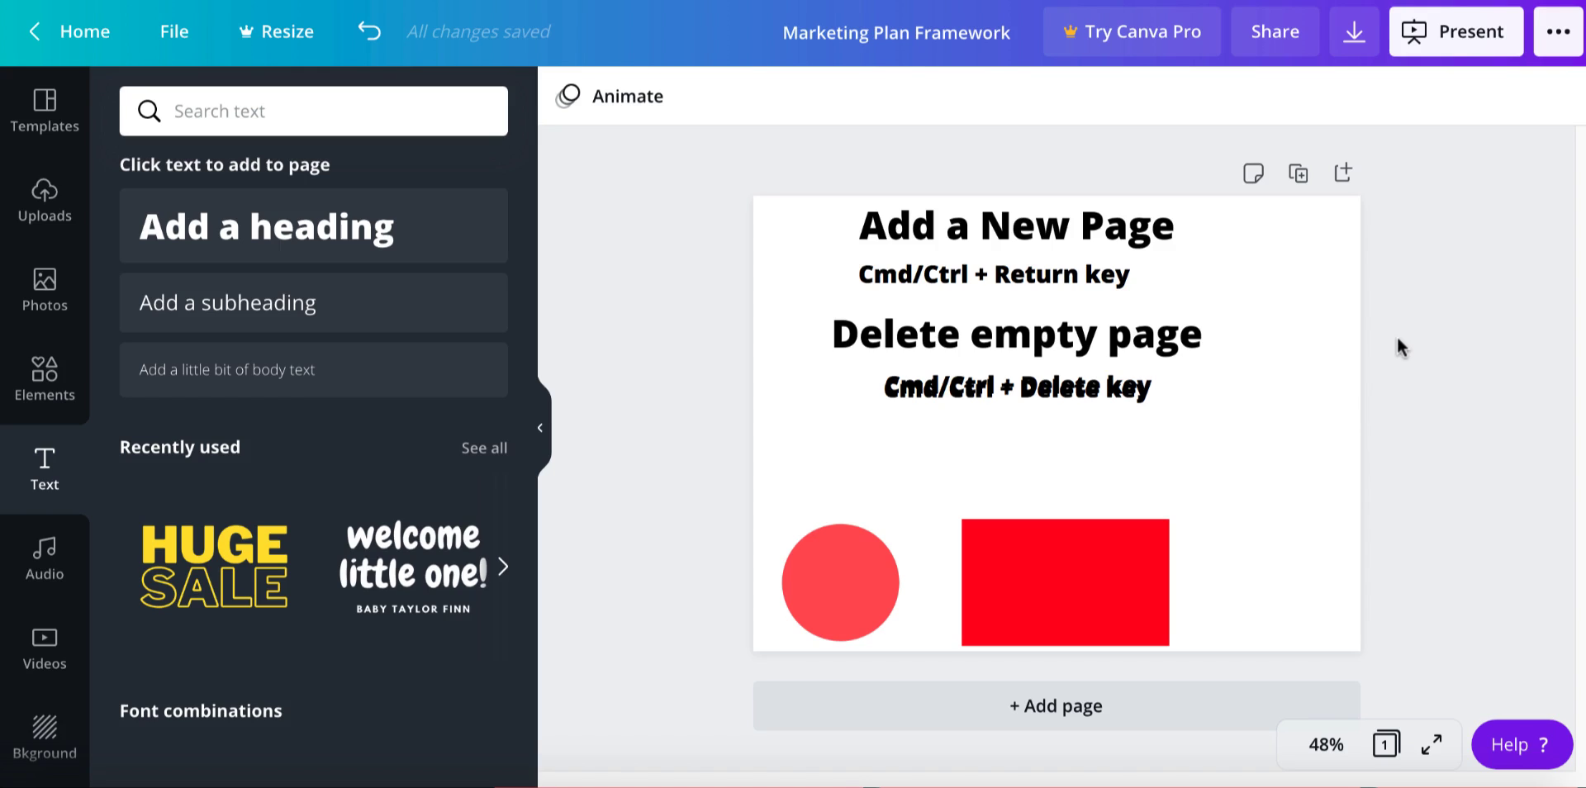
- Add an empty page below the current one and try to delete that empty page
{"action": "key", "text": "ctrl+Return"}
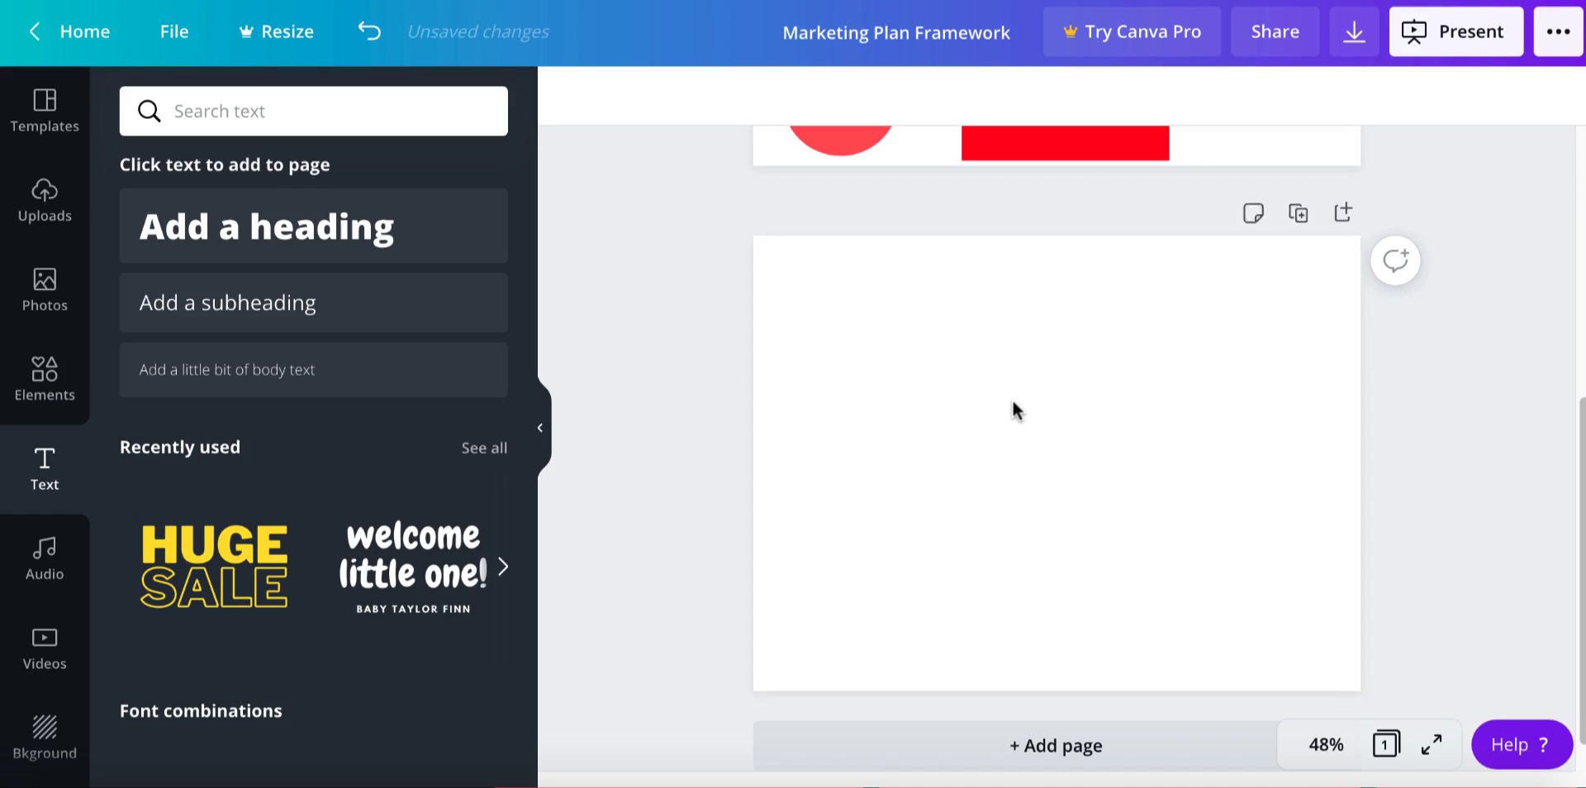
{"action": "key", "text": "ctrl+BackSpace"}
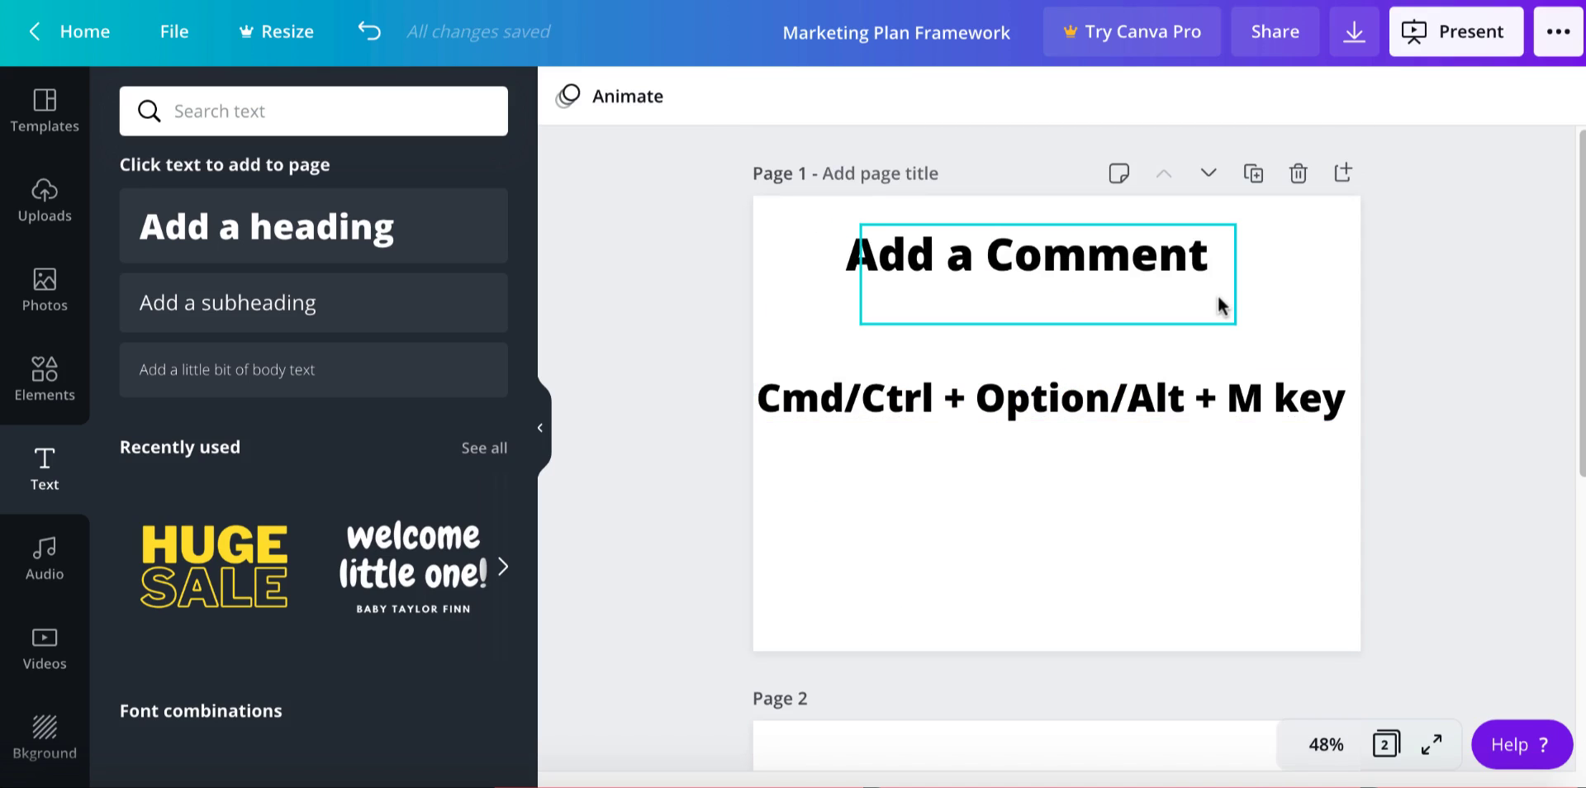
- Post the comment "yeah this is my first comment" on page 1
{"action": "left_click", "coordinate": [883, 493]}
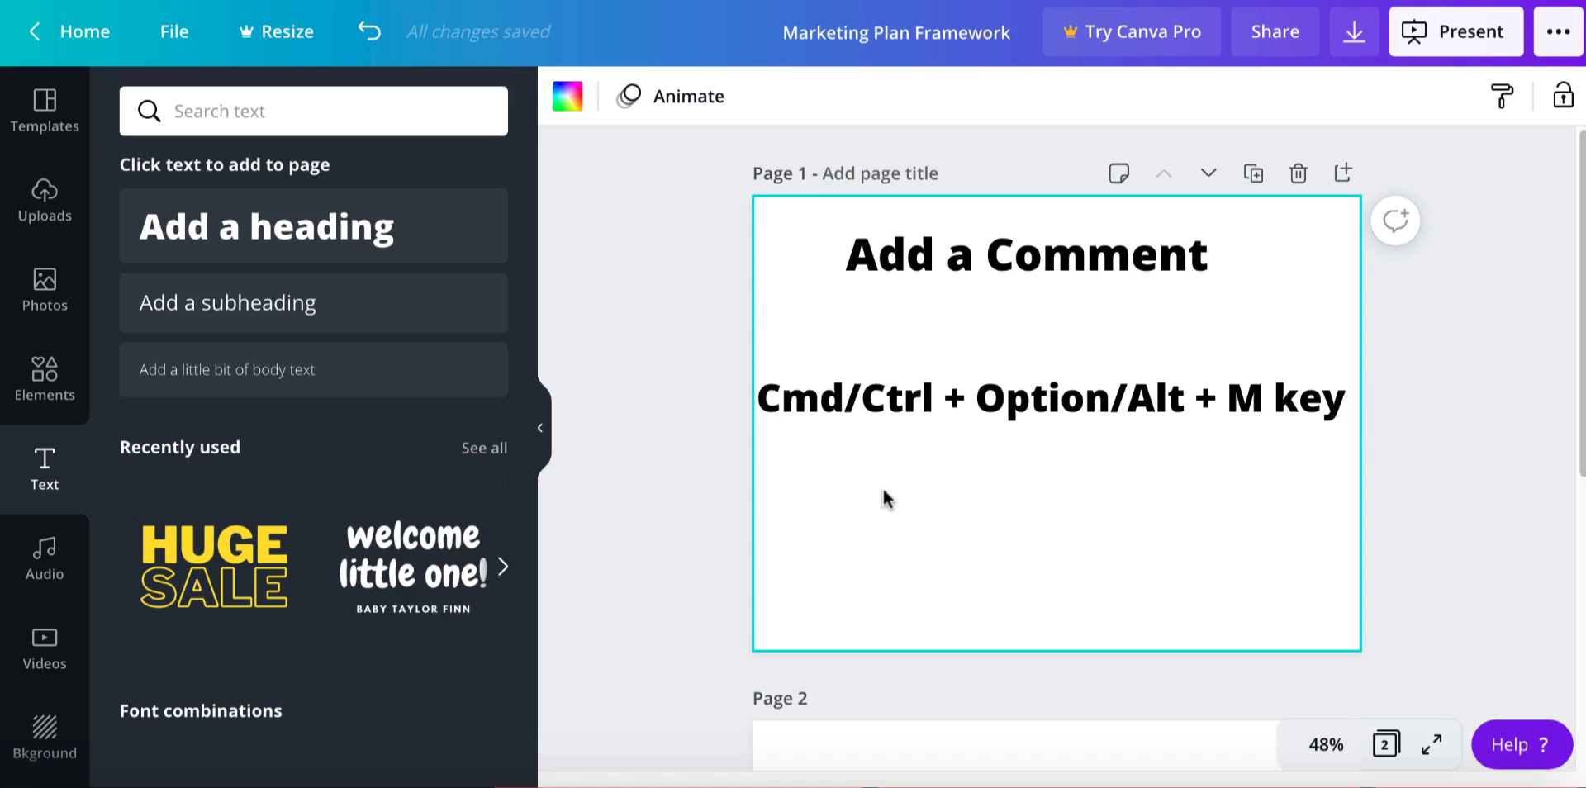
{"action": "key", "text": "ctrl+alt+m"}
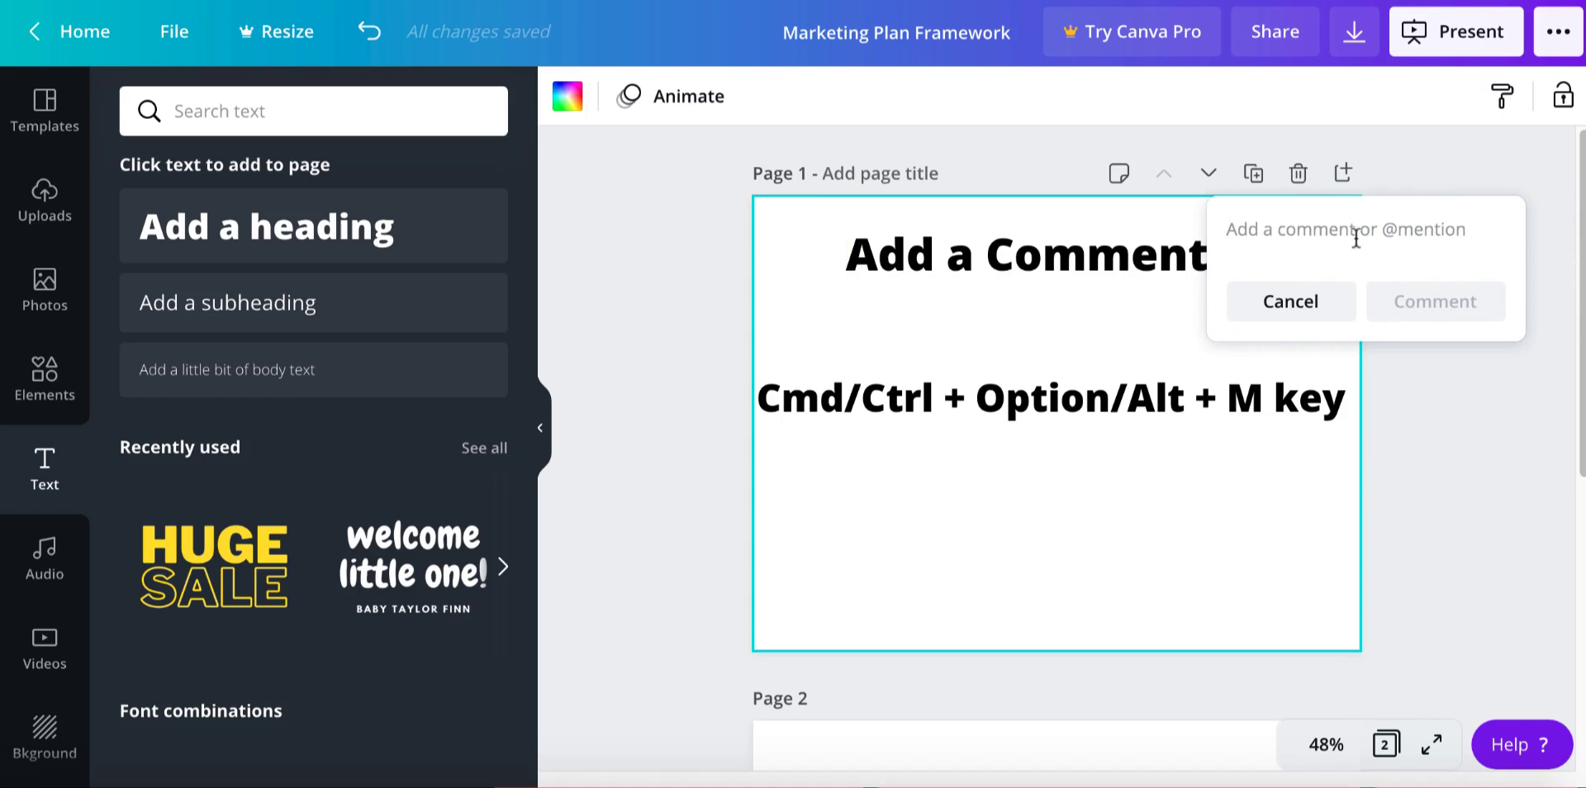
{"action": "type", "text": "yeah this is my first comment"}
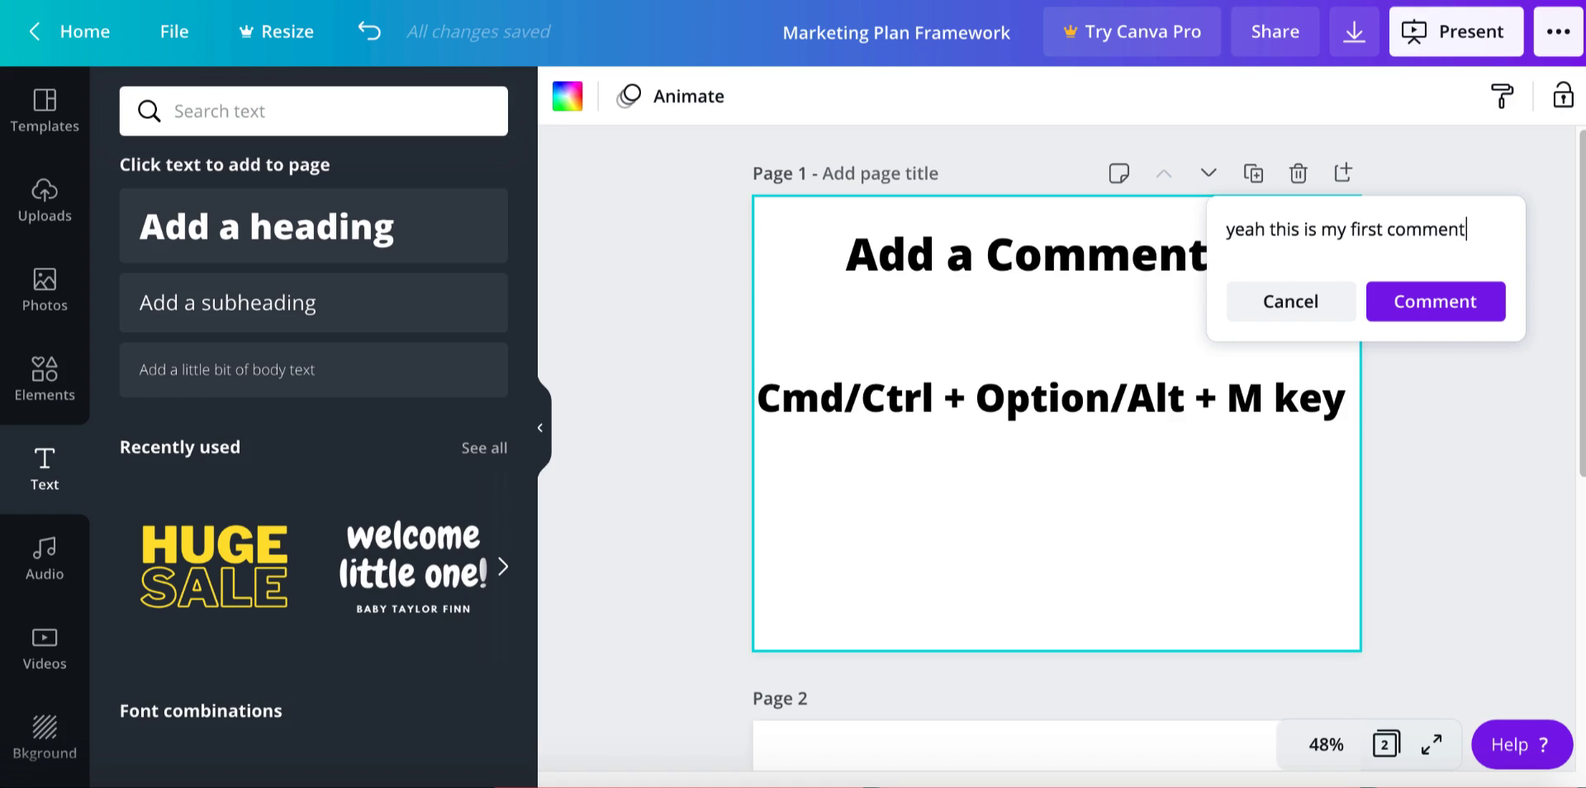
{"action": "left_click", "coordinate": [1394, 311]}
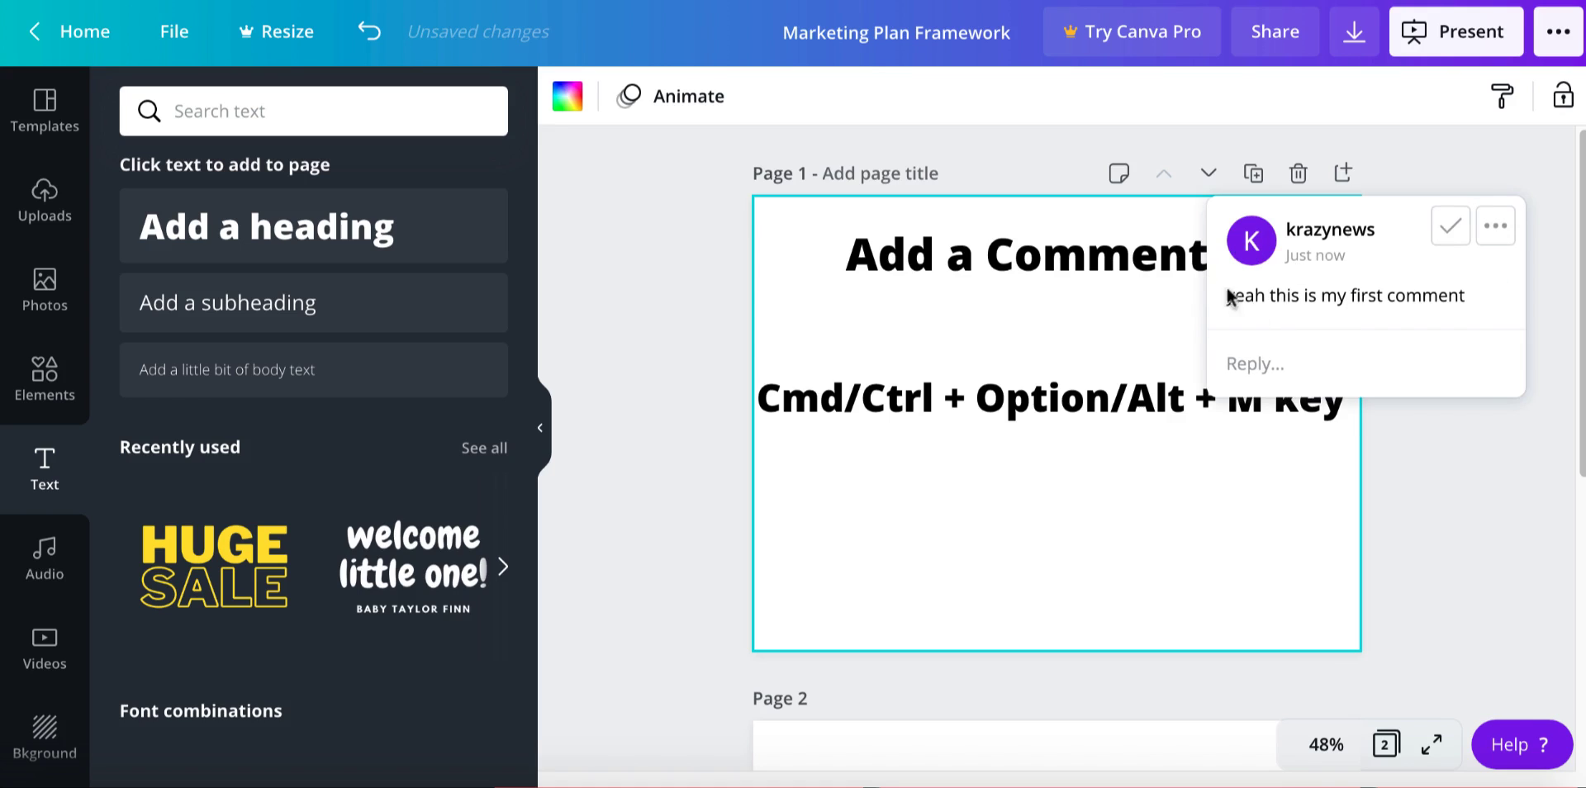
- Resolve the comment on page 1 and undo the resolution
{"action": "left_click", "coordinate": [1449, 227]}
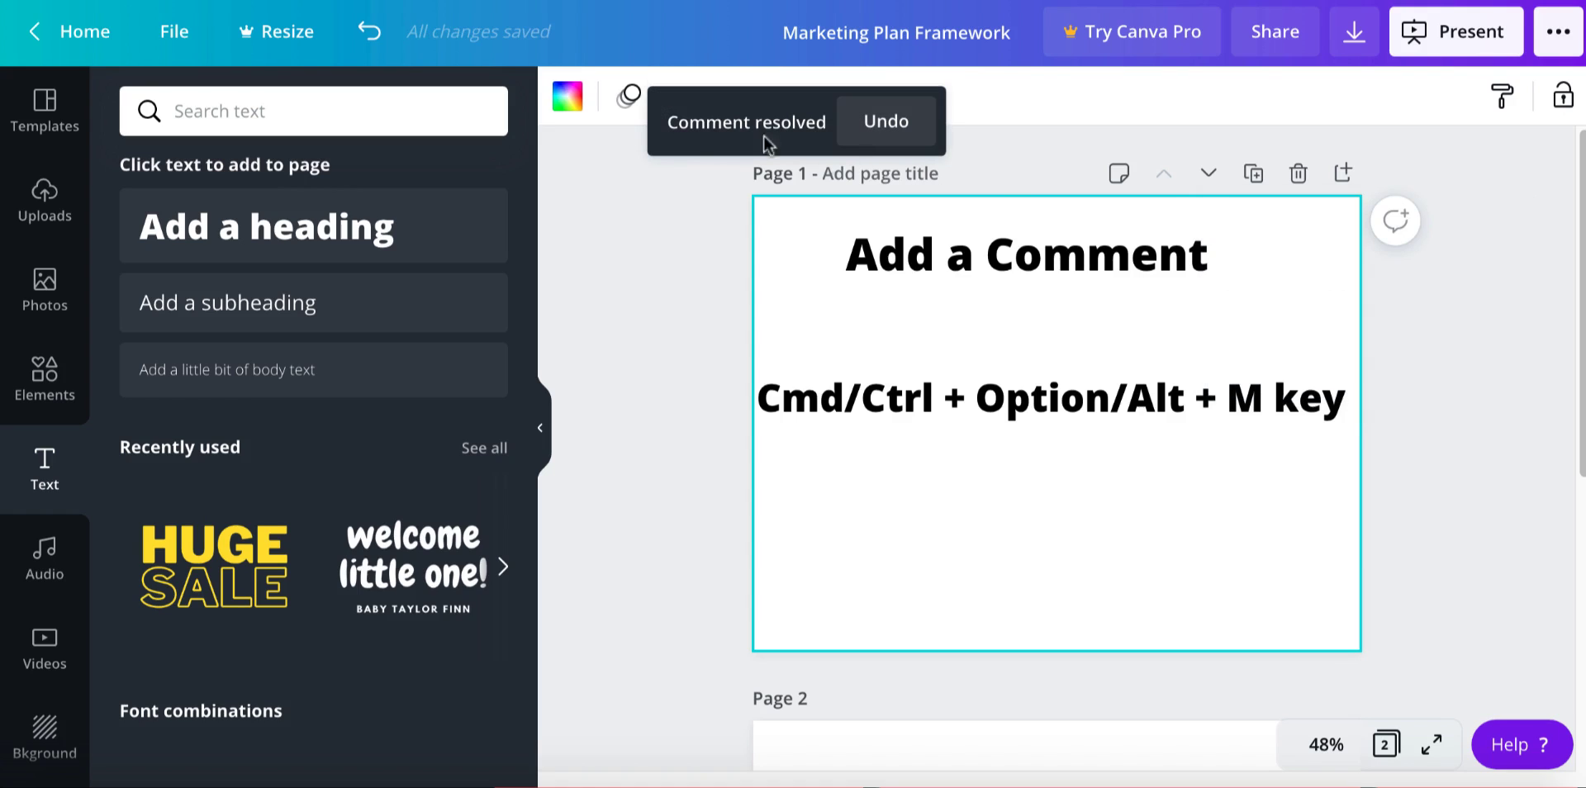
{"action": "left_click", "coordinate": [886, 123]}
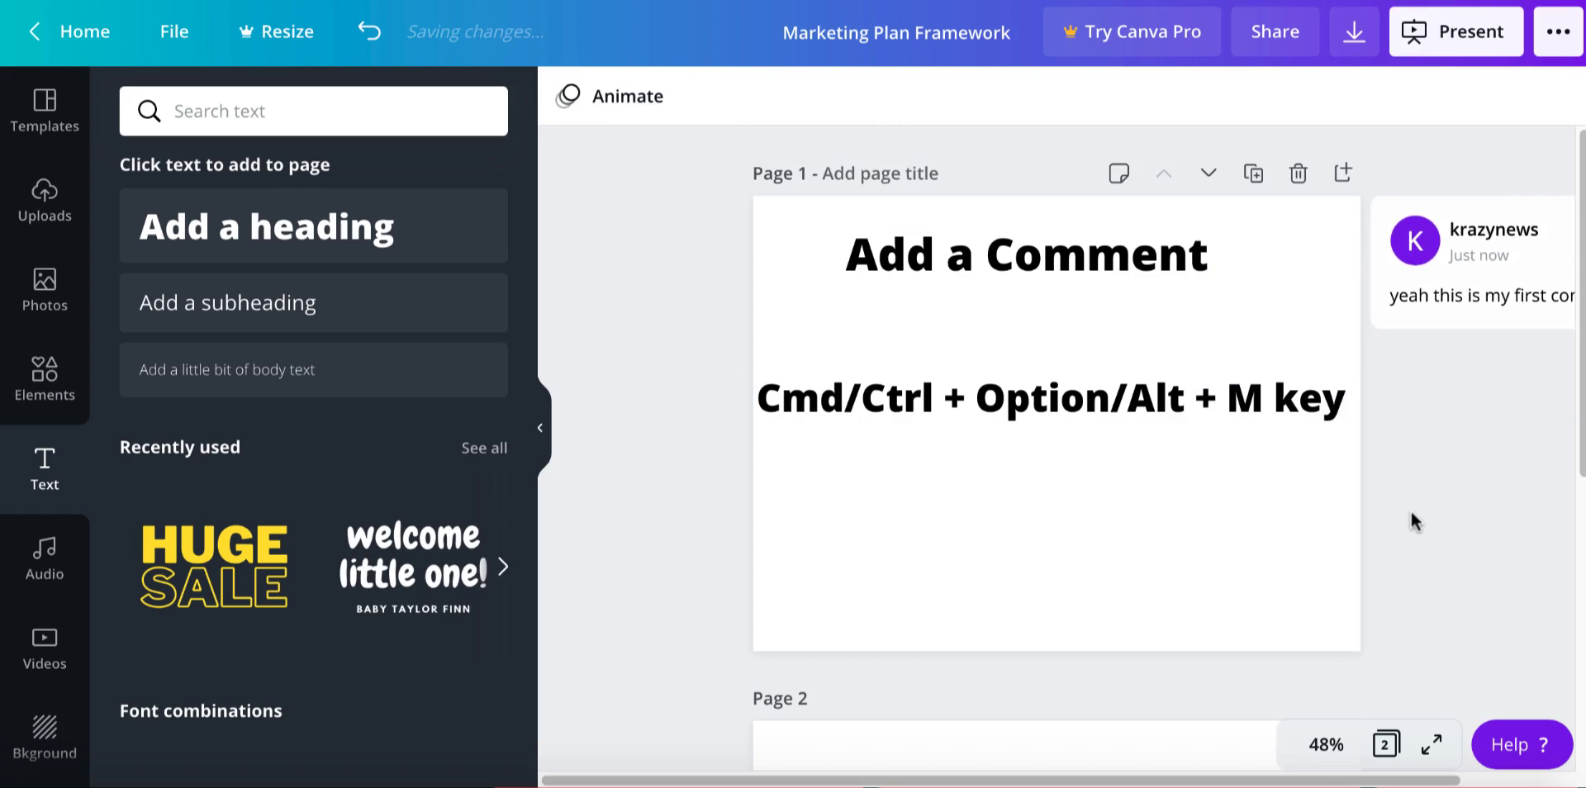
- Add another blank page after page 1 and open the additional options of the comment on page 1
{"action": "key", "text": "ctrl+Return"}
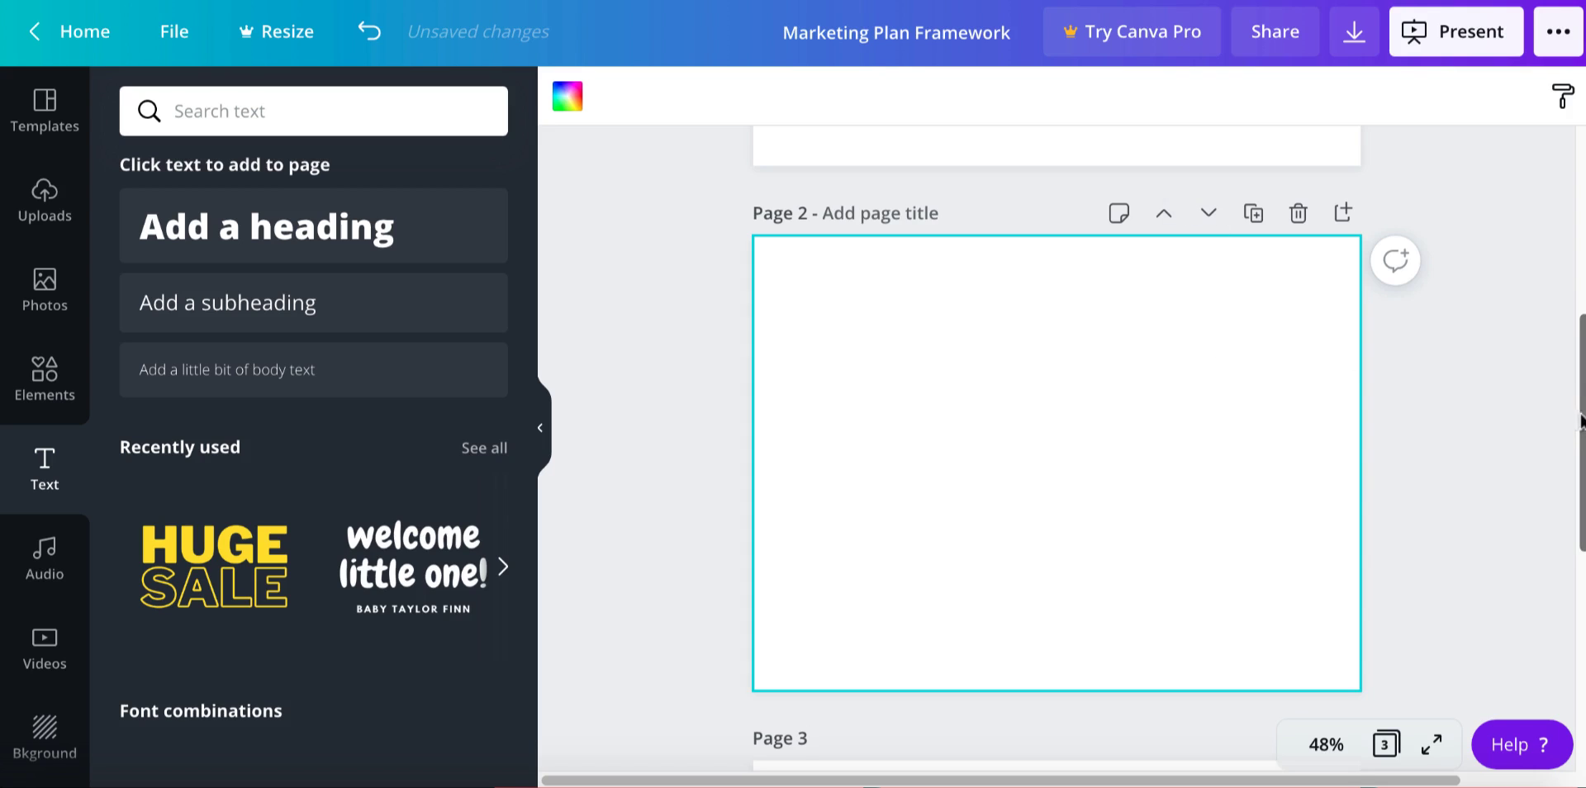
{"action": "left_click_drag", "start_coordinate": [1581, 421], "coordinate": [1567, 228]}
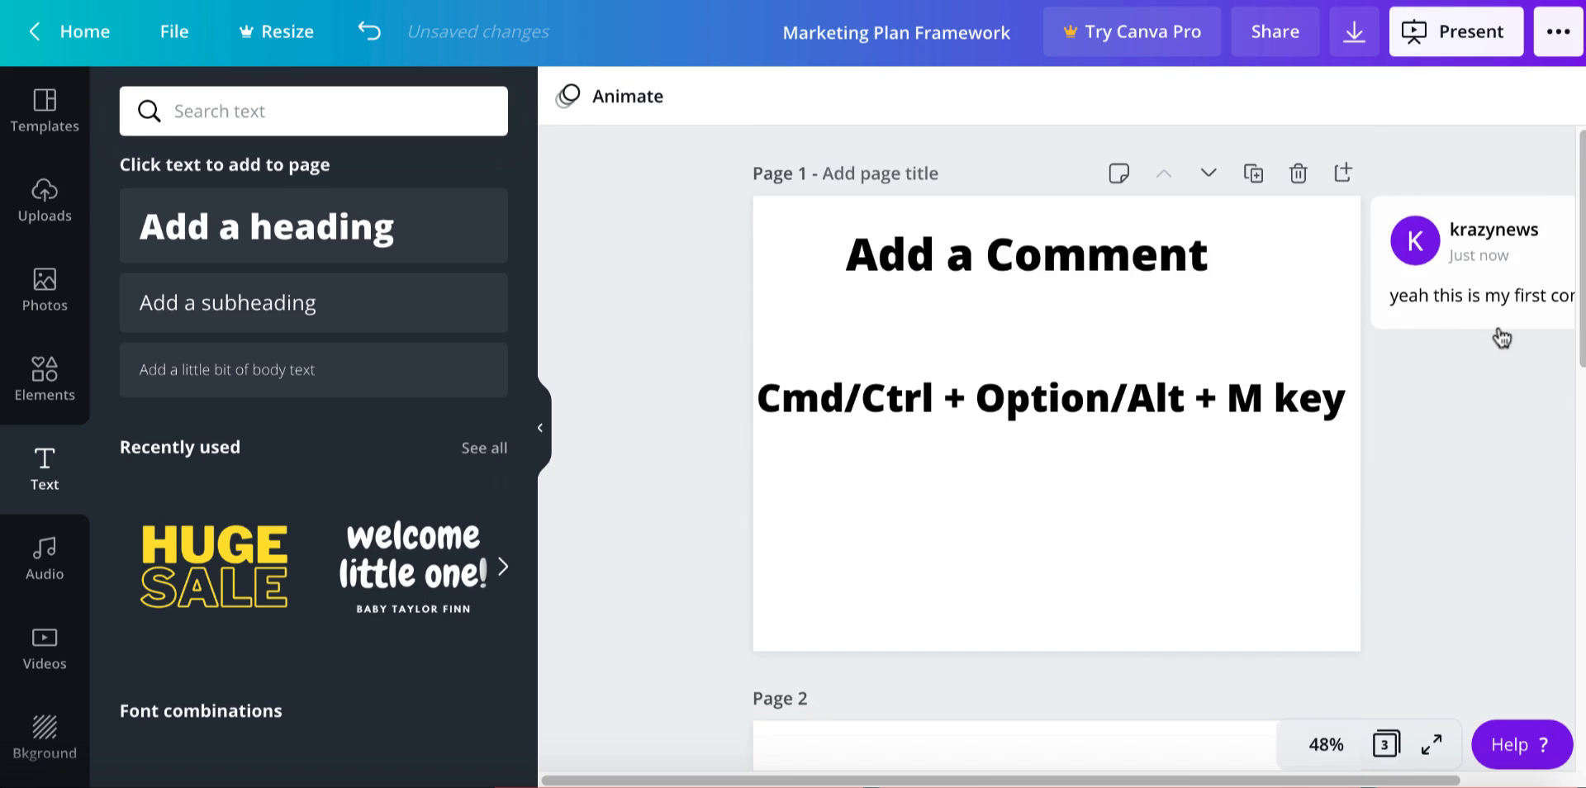
{"action": "left_click", "coordinate": [1495, 285]}
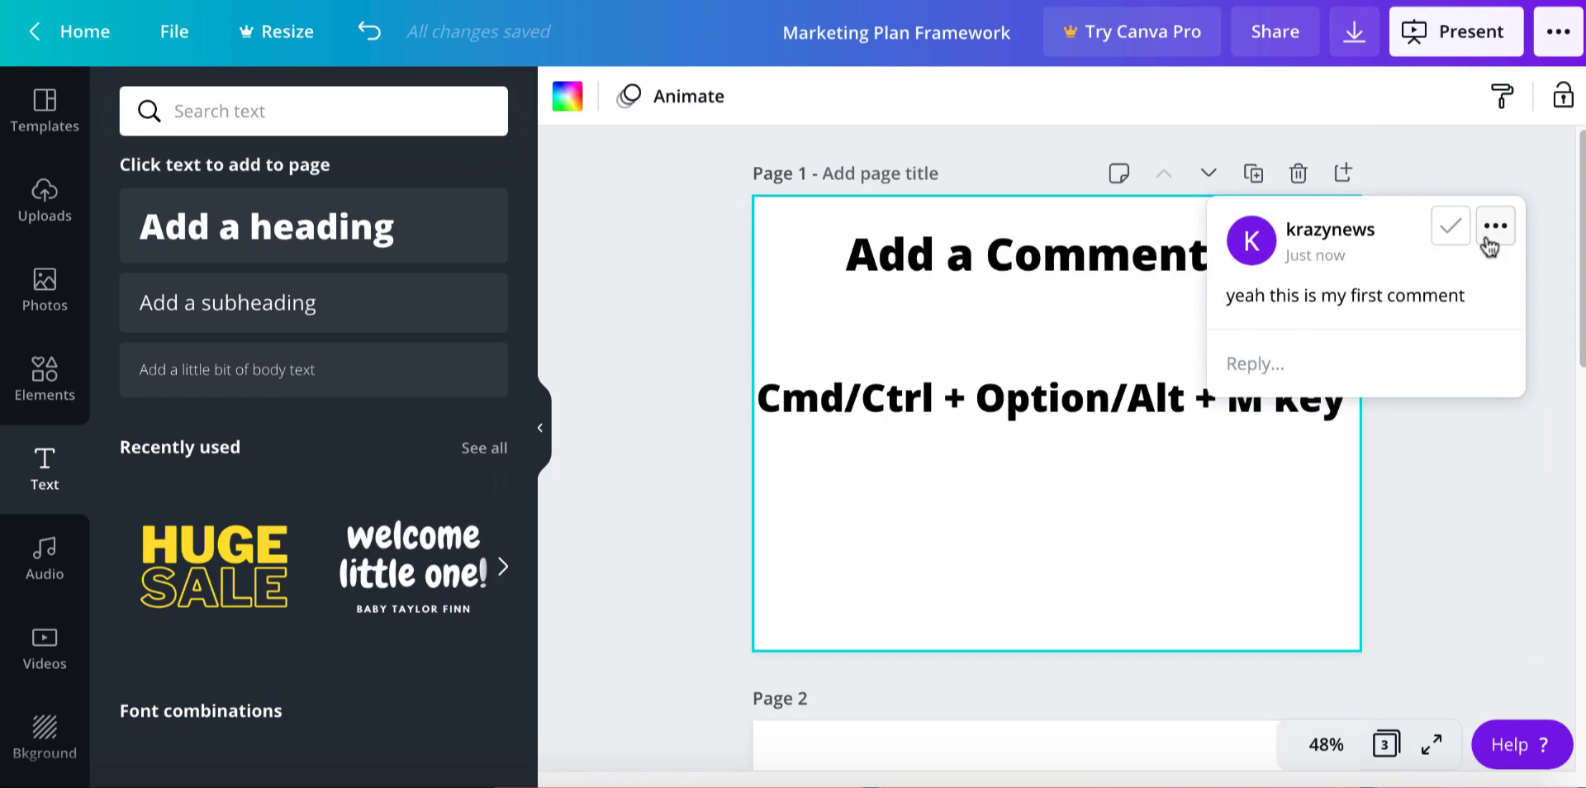
{"action": "left_click", "coordinate": [1491, 231]}
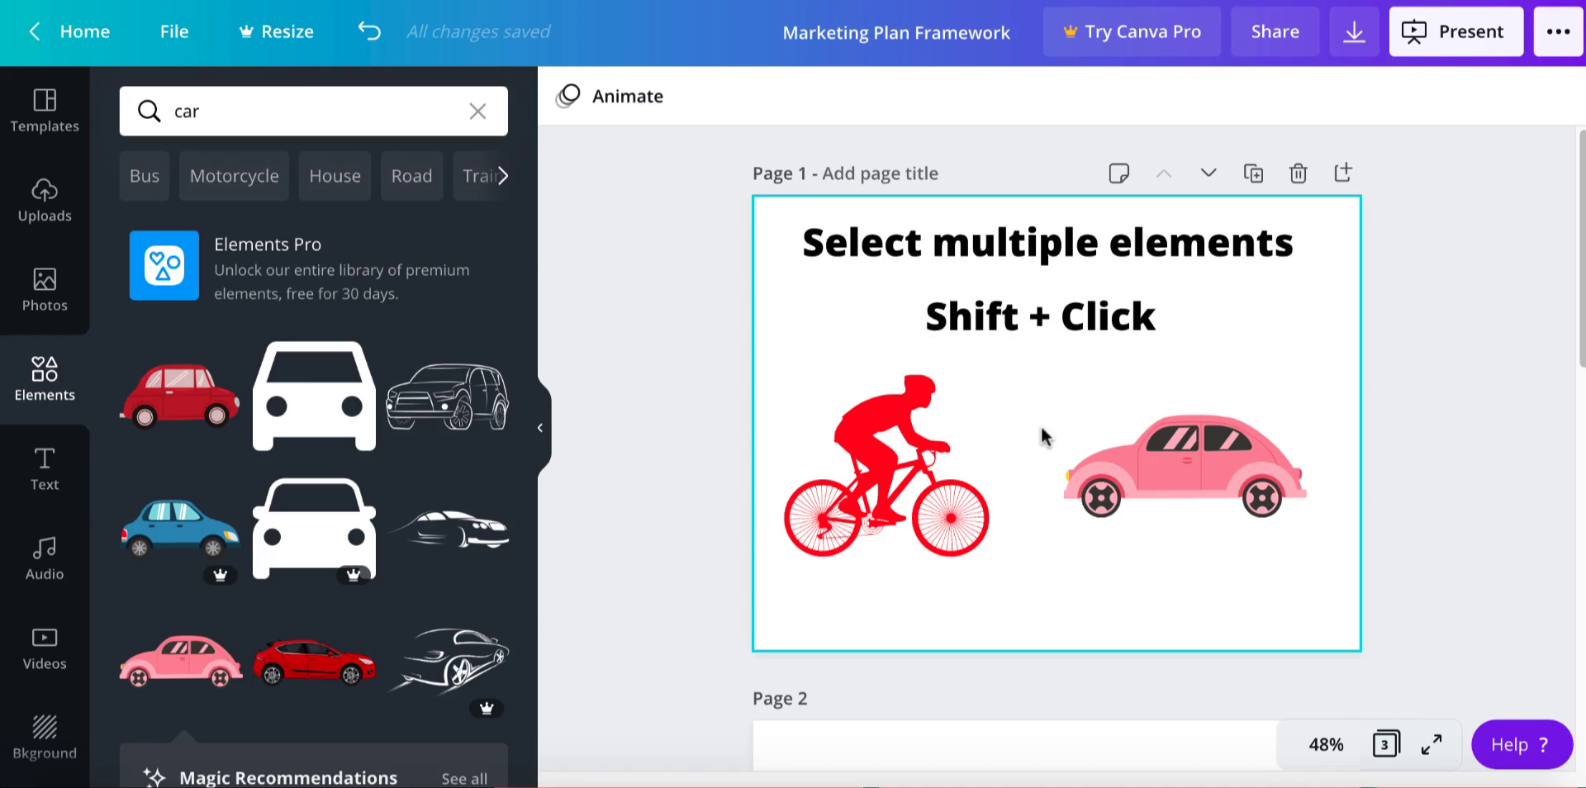
- Move the red cyclist graphic on page 1 slightly down and toward the page's left edge, and deselect it
{"action": "left_click", "coordinate": [900, 458]}
{"action": "mouse_move", "coordinate": [900, 459]}
{"action": "left_mouse_down"}
{"action": "mouse_move", "coordinate": [861, 463]}
{"action": "mouse_move", "coordinate": [910, 463]}
{"action": "mouse_move", "coordinate": [895, 461]}
{"action": "left_mouse_up"}
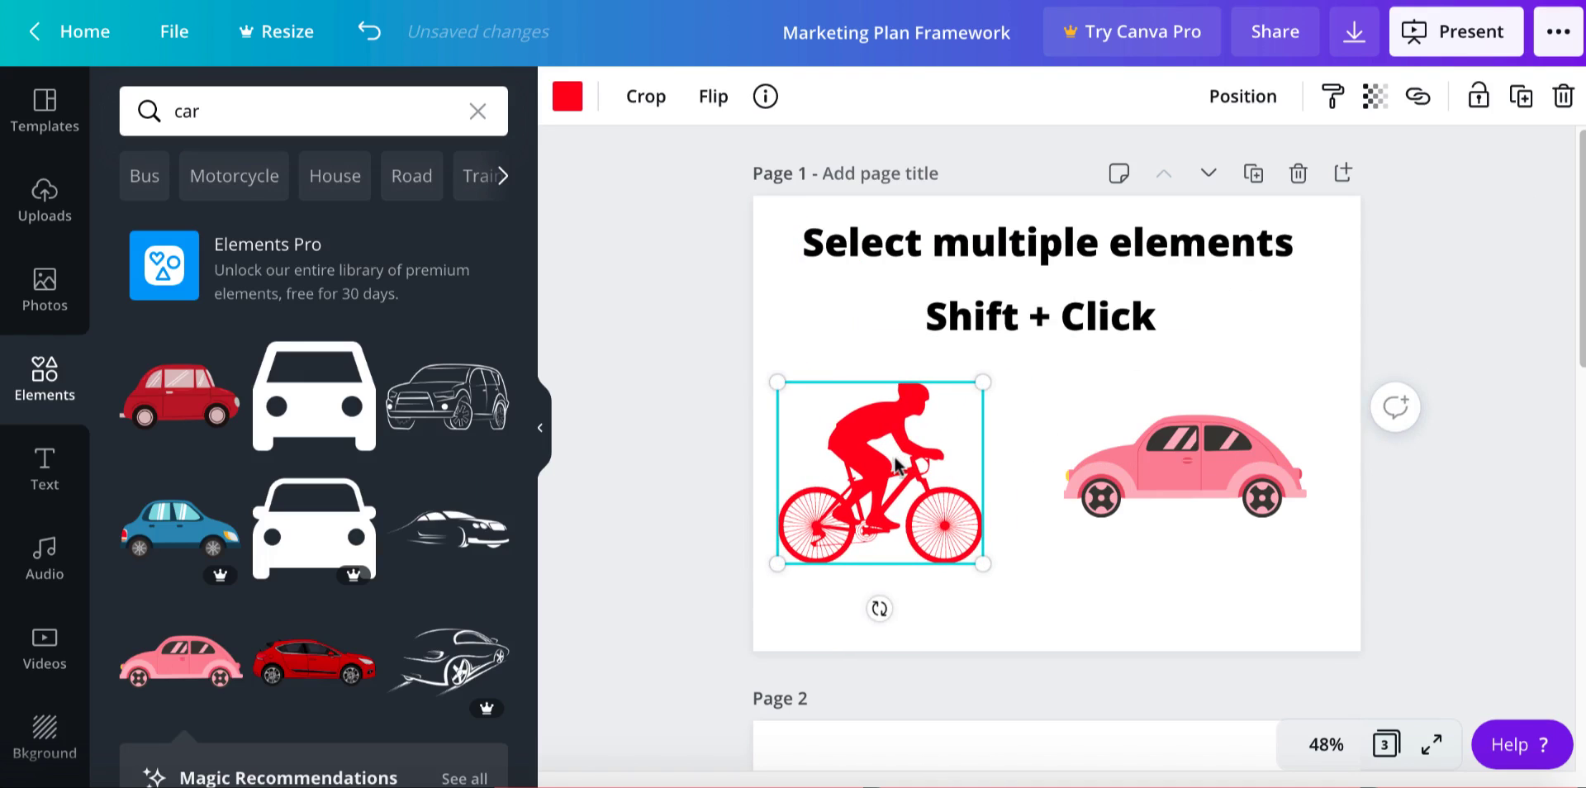
{"action": "left_click", "coordinate": [1030, 432]}
- Select the red cyclist and the pink car together and move both slightly upward on page 1
{"action": "left_click", "coordinate": [866, 496]}
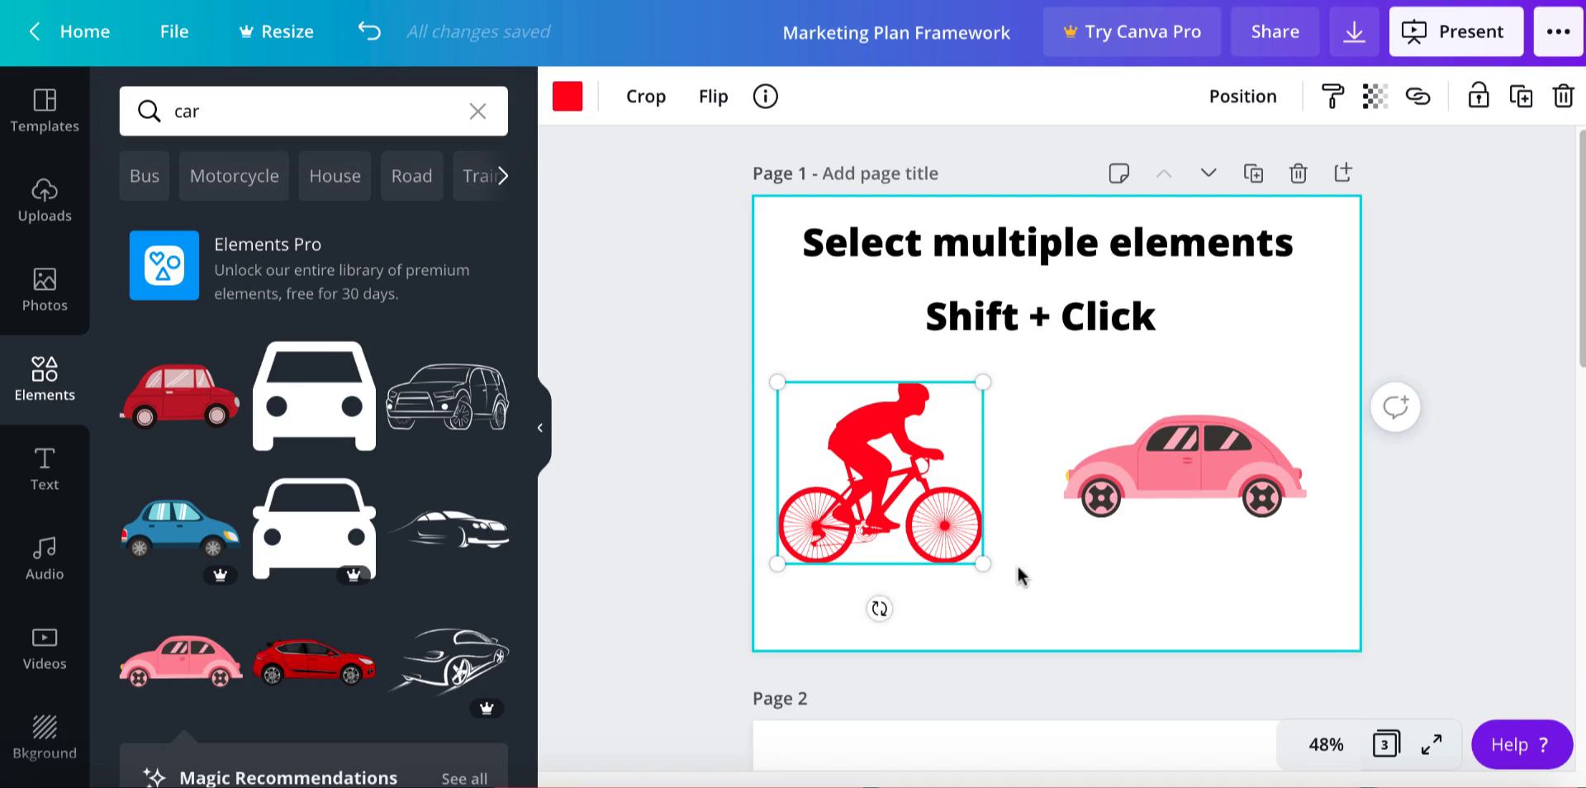
{"action": "left_click", "coordinate": [1131, 483], "text": "shift"}
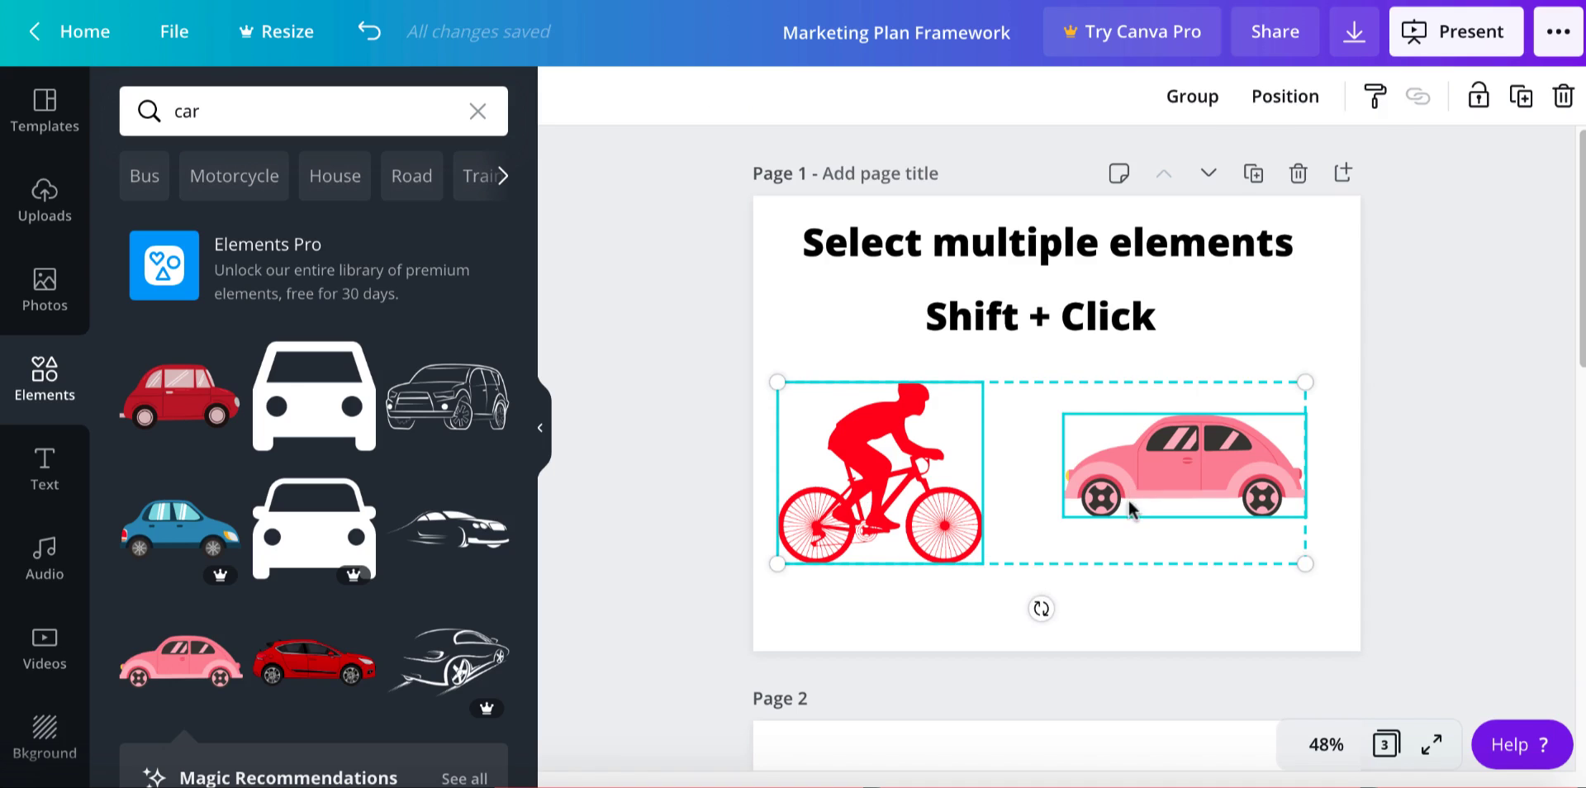
{"action": "mouse_move", "coordinate": [1131, 483]}
{"action": "left_mouse_down"}
{"action": "mouse_move", "coordinate": [1119, 553]}
{"action": "mouse_move", "coordinate": [1069, 448]}
{"action": "mouse_move", "coordinate": [1128, 482]}
{"action": "mouse_move", "coordinate": [1131, 463]}
{"action": "left_mouse_up"}
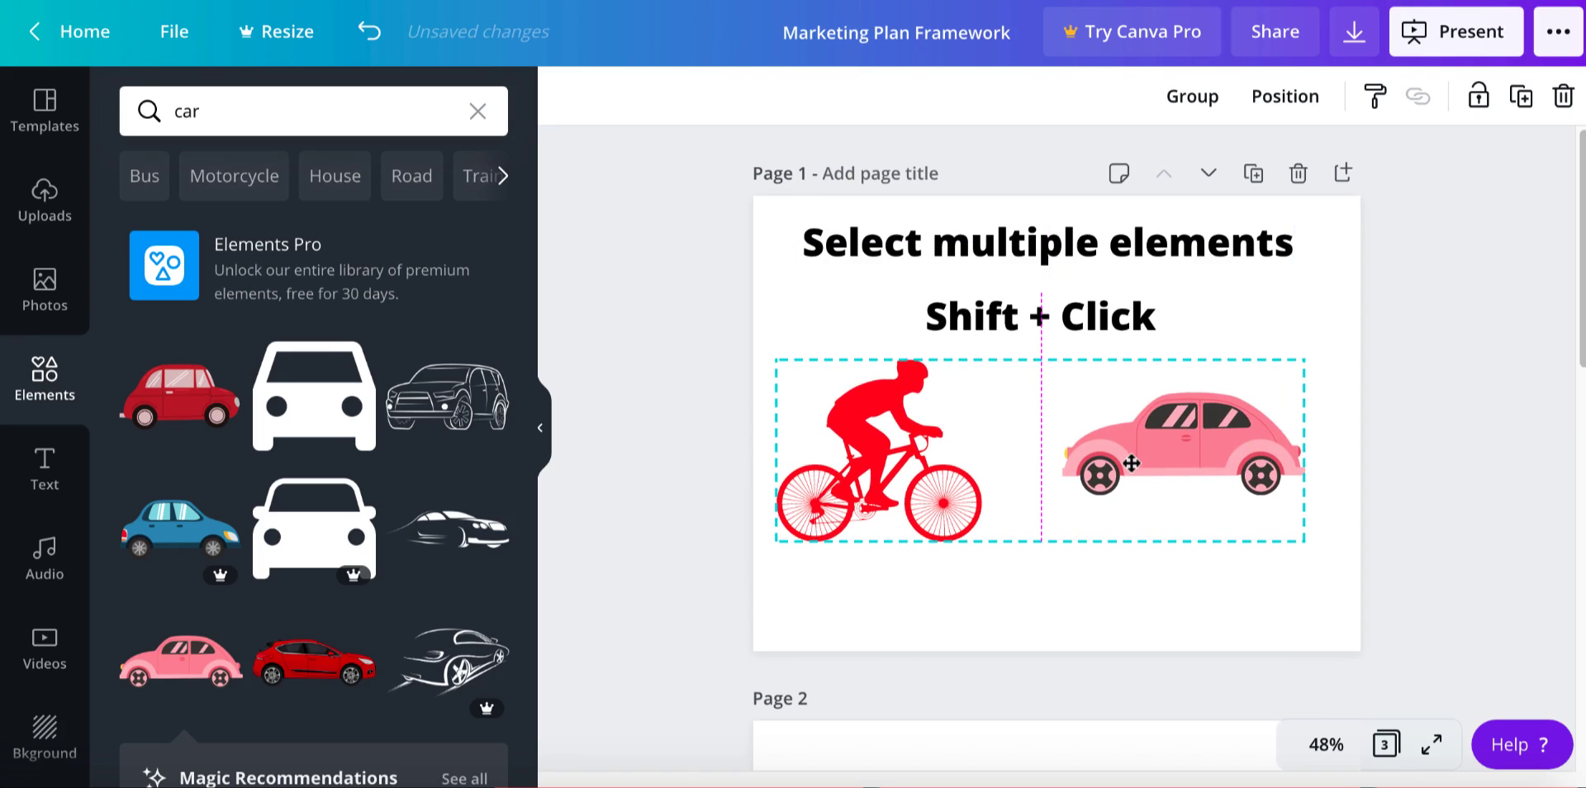
{"action": "mouse_move", "coordinate": [1134, 464]}
{"action": "left_mouse_down"}
{"action": "mouse_move", "coordinate": [1113, 493]}
{"action": "mouse_move", "coordinate": [1124, 512]}
{"action": "mouse_move", "coordinate": [1128, 471]}
{"action": "left_mouse_up"}
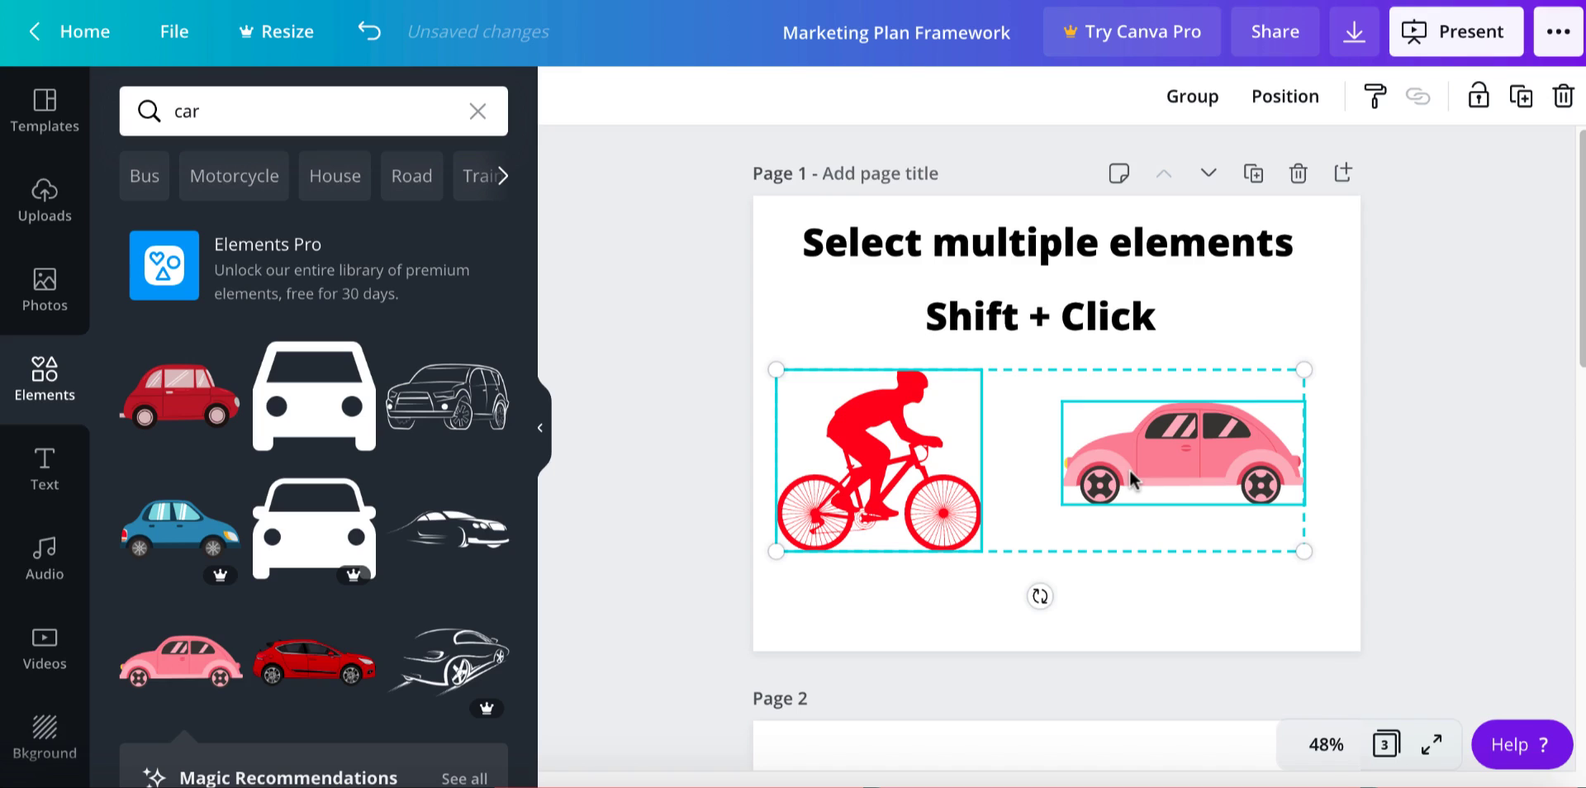
{"action": "key", "text": "Escape"}
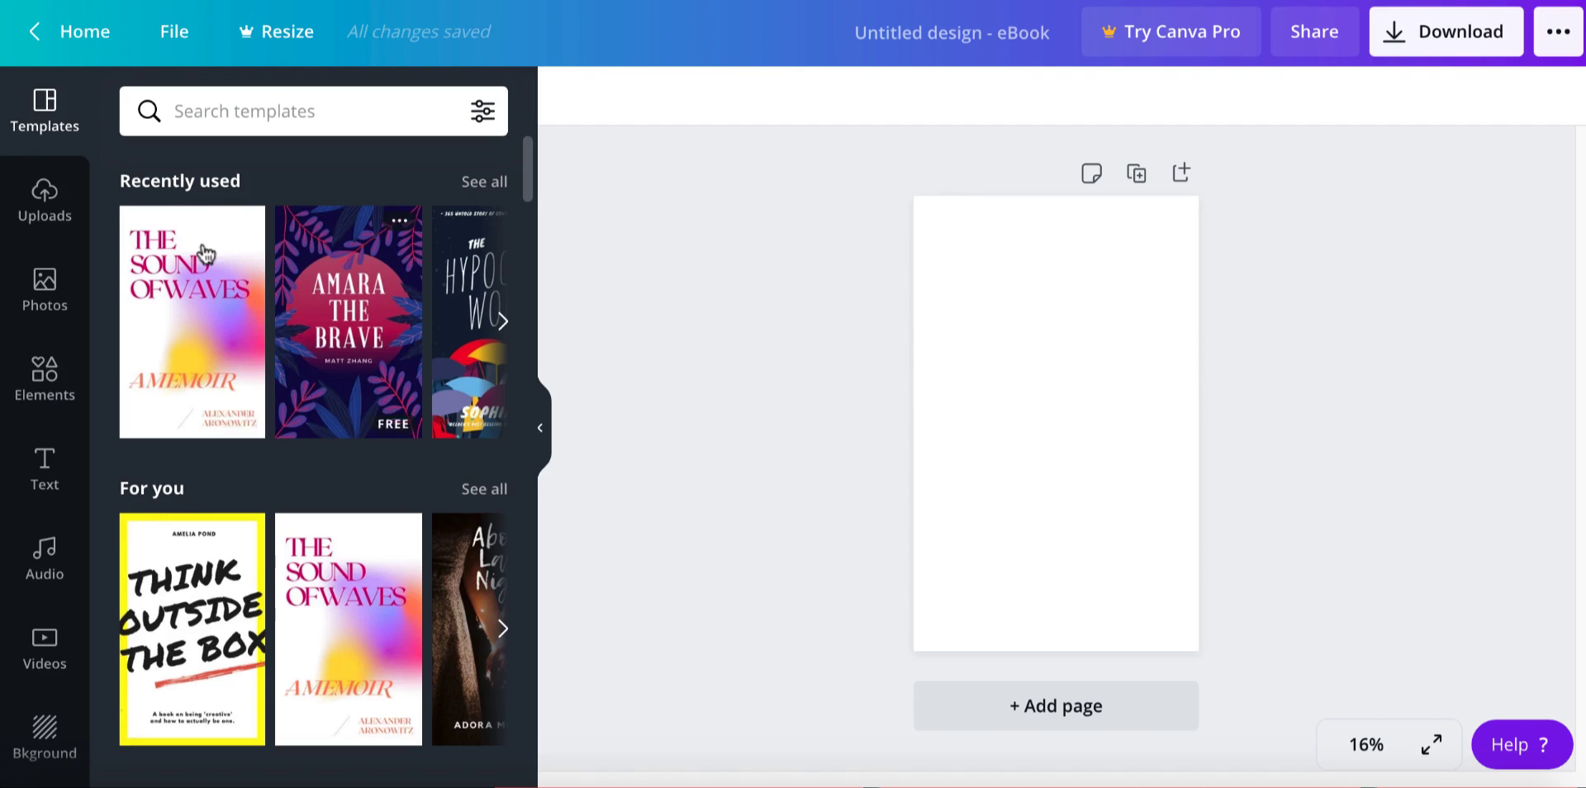
- Try the dark The Sound of Waves cover from the recently used templates and replace it with The Hypocrite World
{"action": "left_click", "coordinate": [484, 185]}
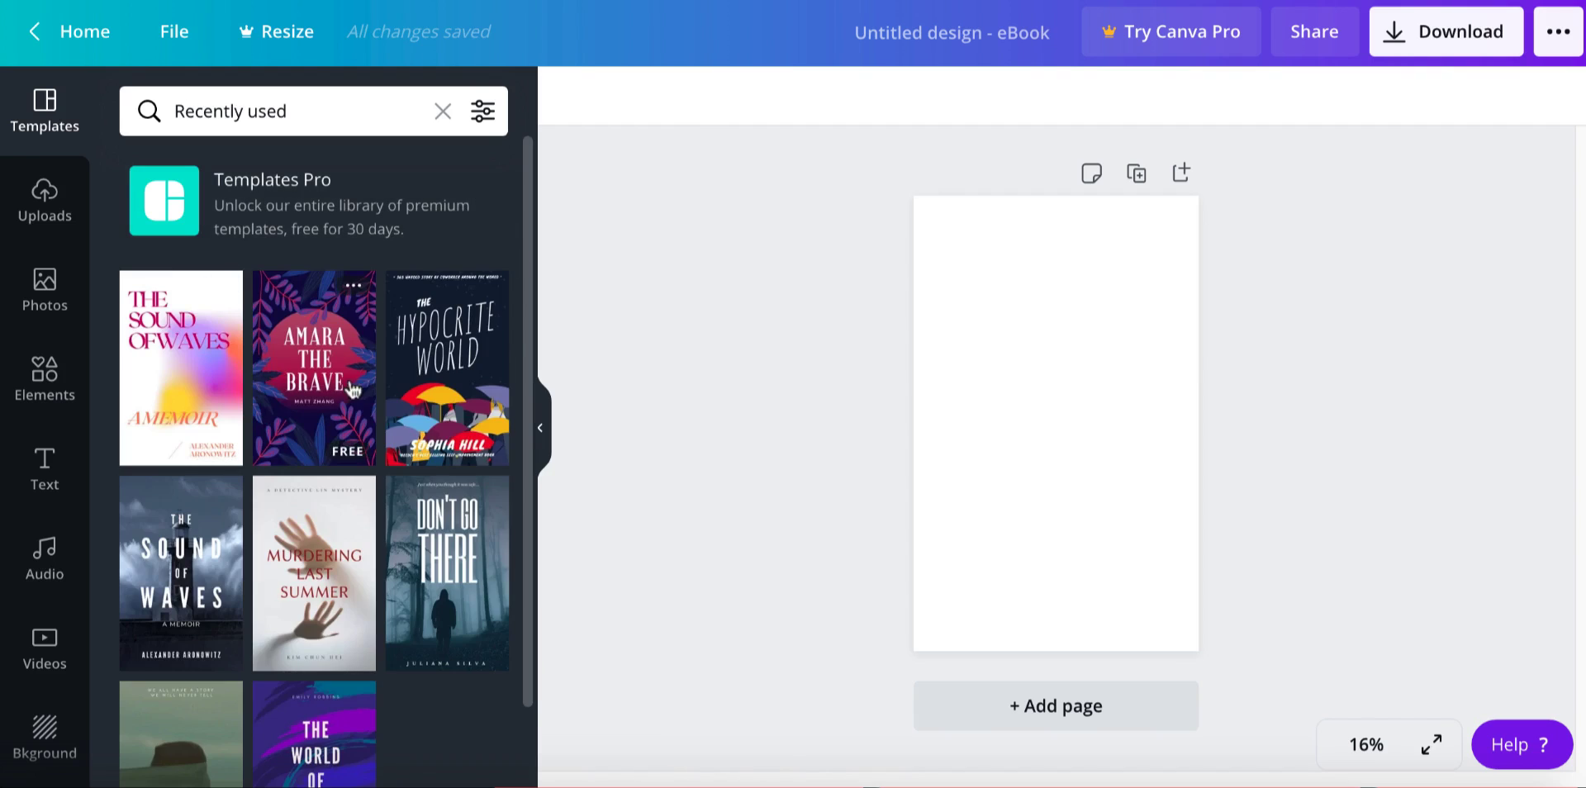
{"action": "mouse_move", "coordinate": [529, 198]}
{"action": "left_mouse_down"}
{"action": "mouse_move", "coordinate": [529, 238]}
{"action": "mouse_move", "coordinate": [523, 195]}
{"action": "left_mouse_up"}
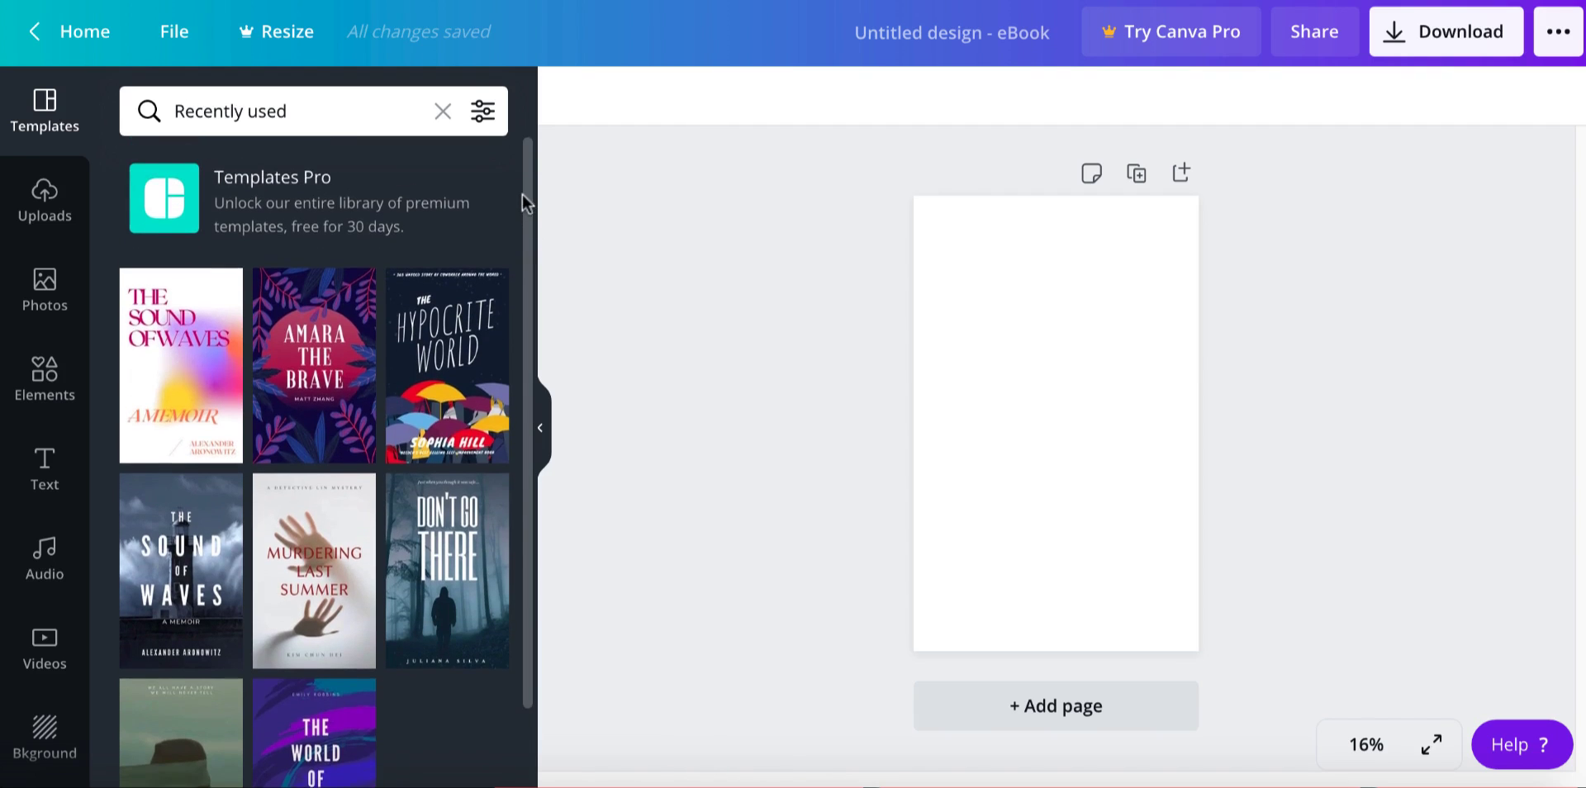
{"action": "left_click", "coordinate": [193, 565]}
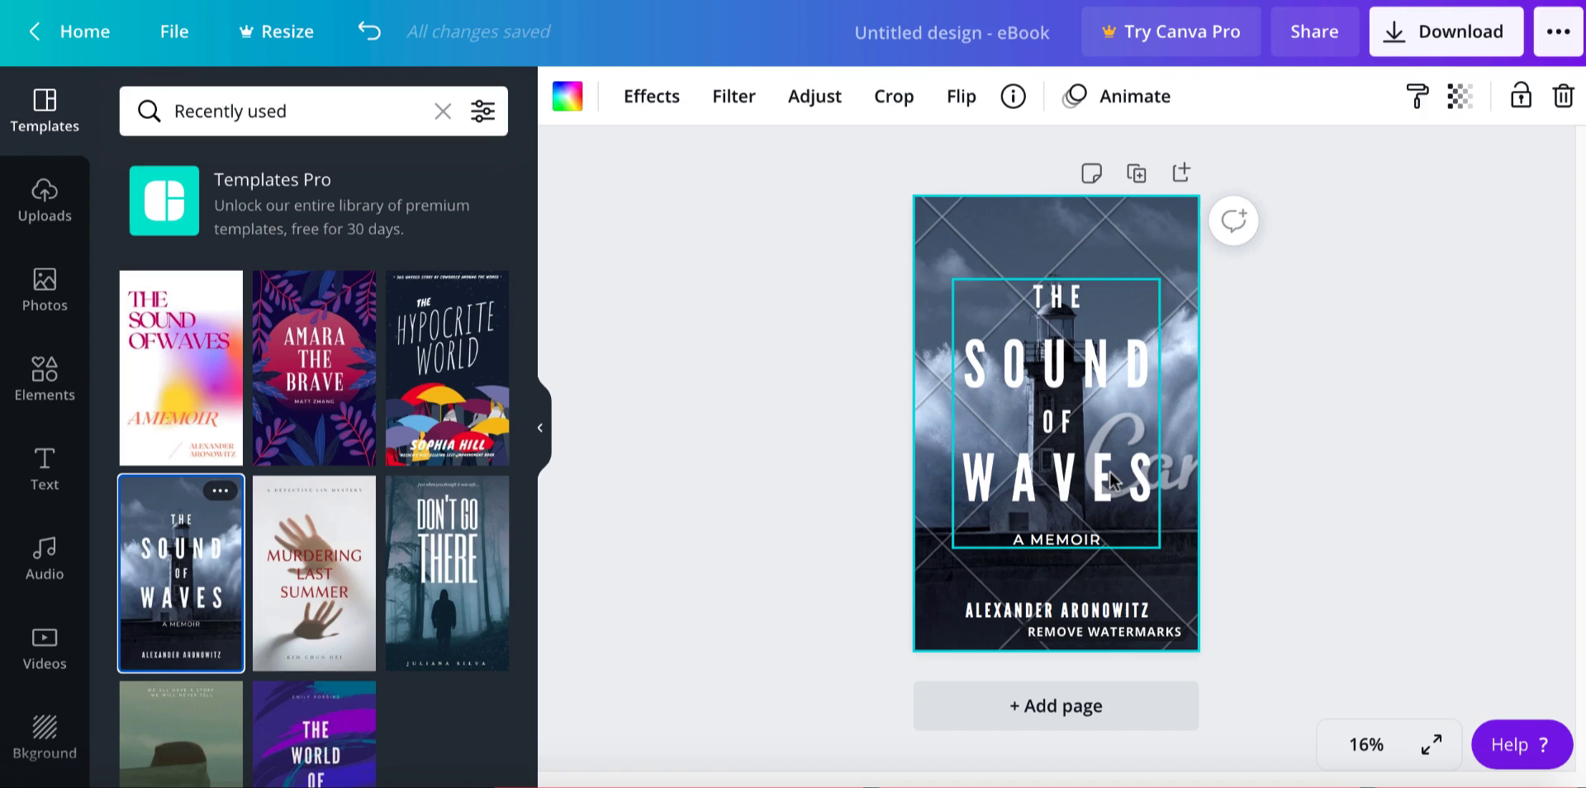
{"action": "left_click", "coordinate": [440, 431]}
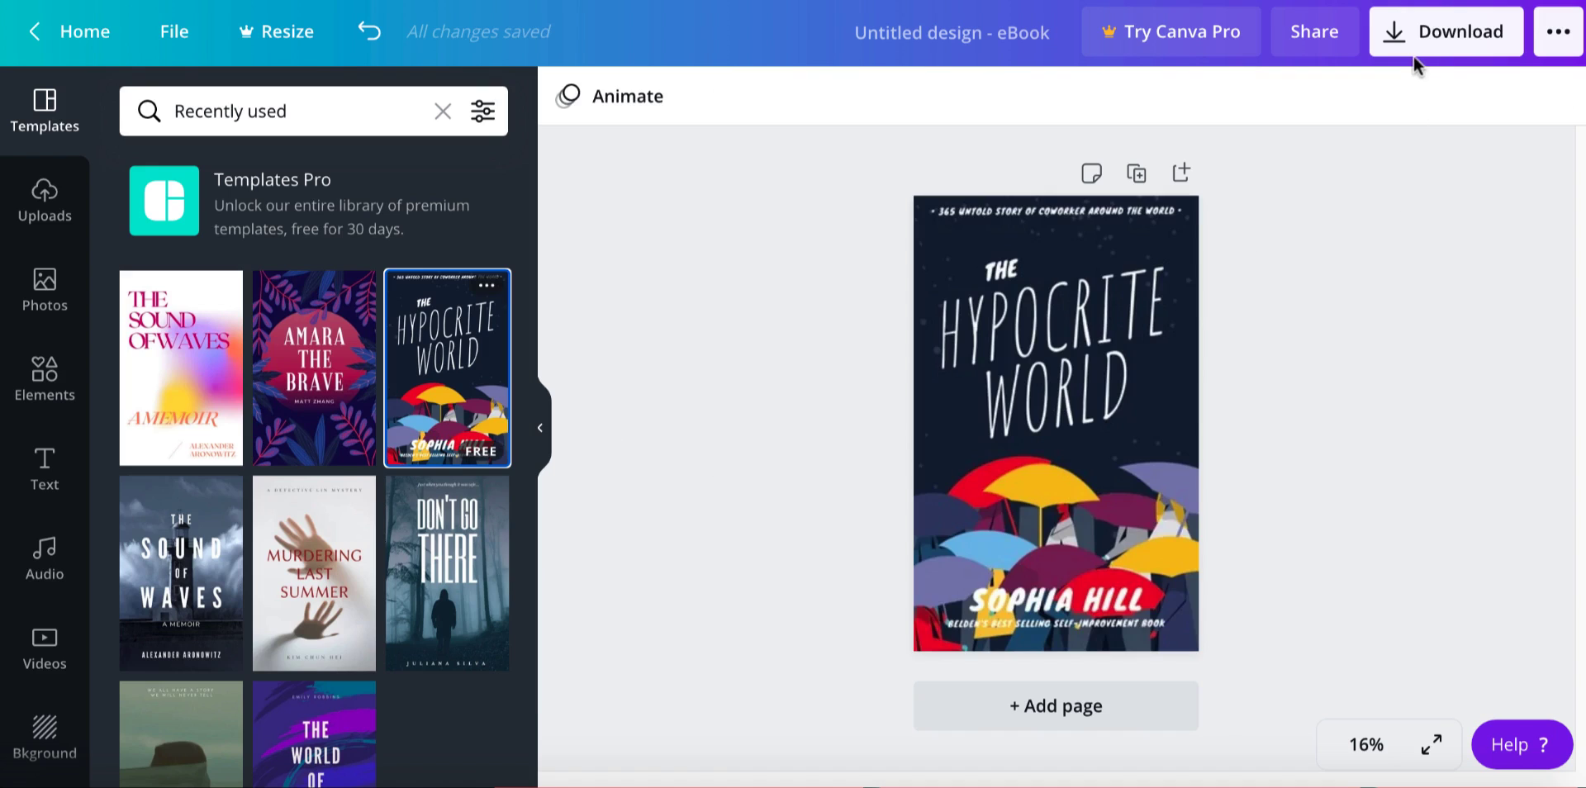
{"action": "left_click", "coordinate": [902, 344]}
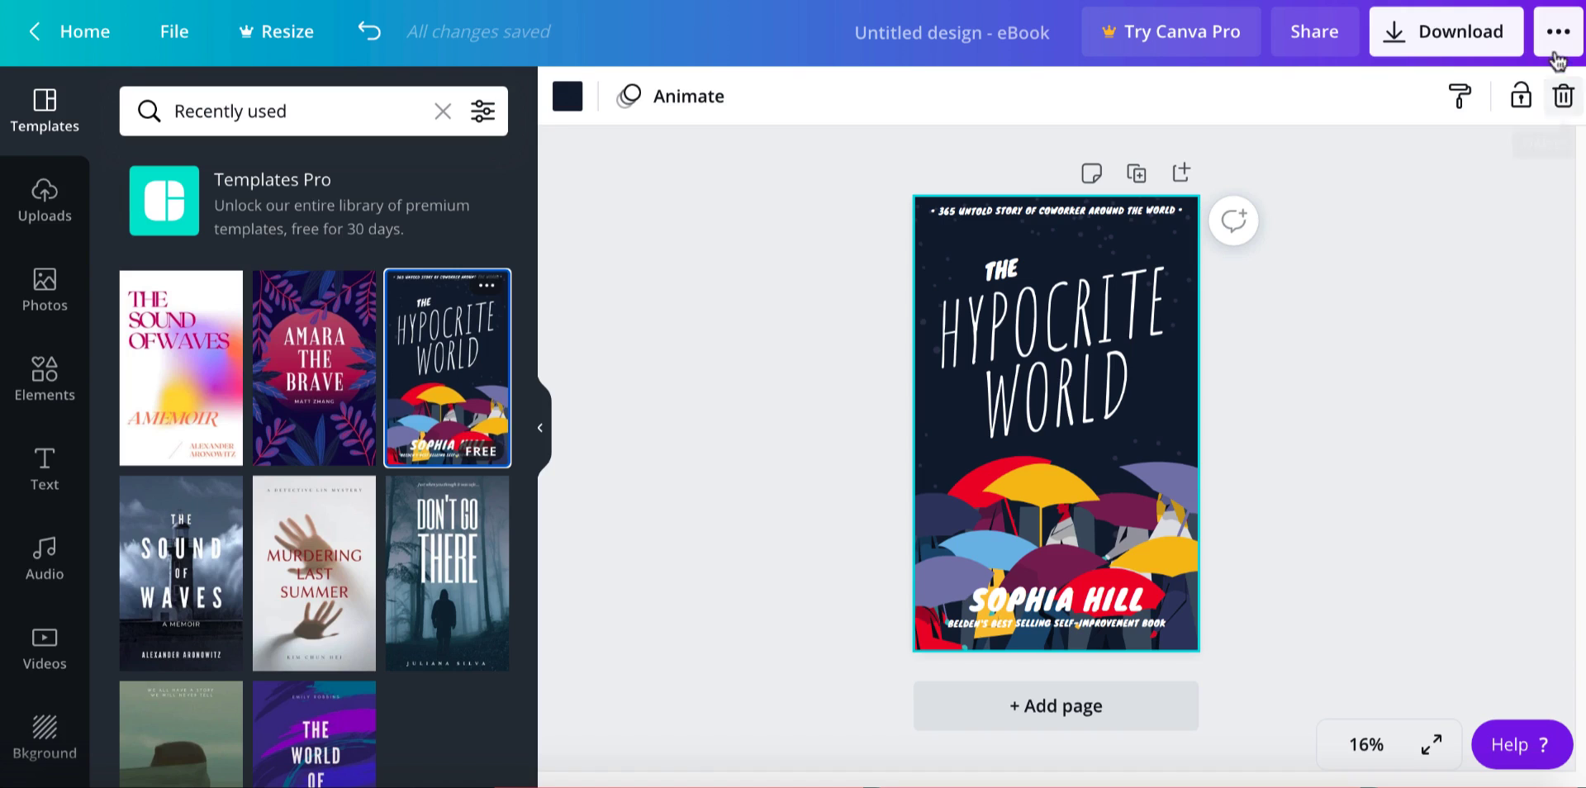
- Save the eBook cover to Smartmockups from the full list of publishing options
{"action": "left_click", "coordinate": [1561, 39]}
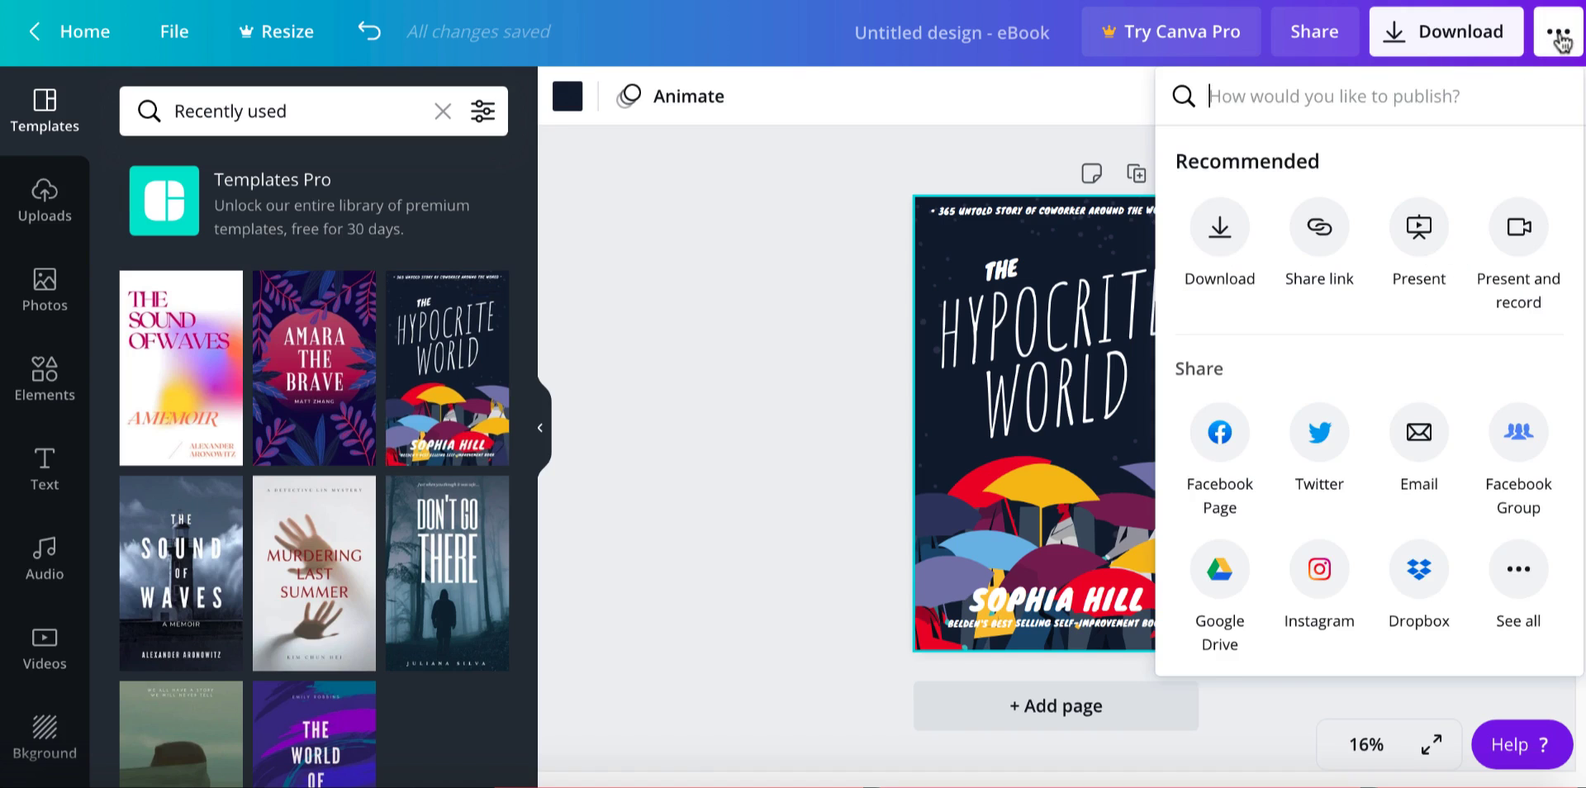
{"action": "left_click_drag", "start_coordinate": [1578, 293], "coordinate": [1571, 361]}
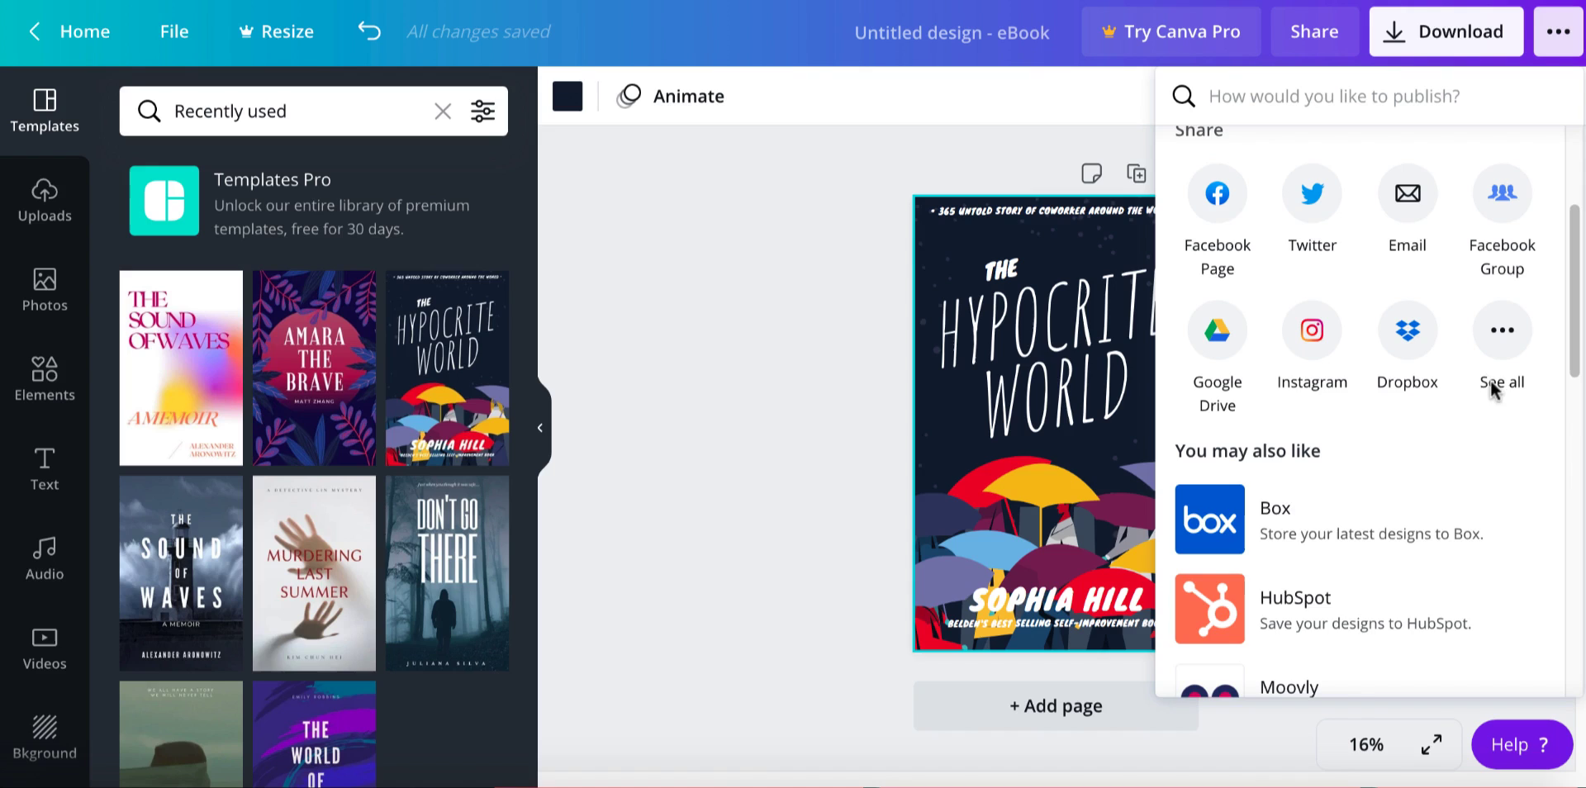
{"action": "left_click", "coordinate": [1499, 359]}
{"action": "left_click_drag", "start_coordinate": [1573, 318], "coordinate": [1573, 346]}
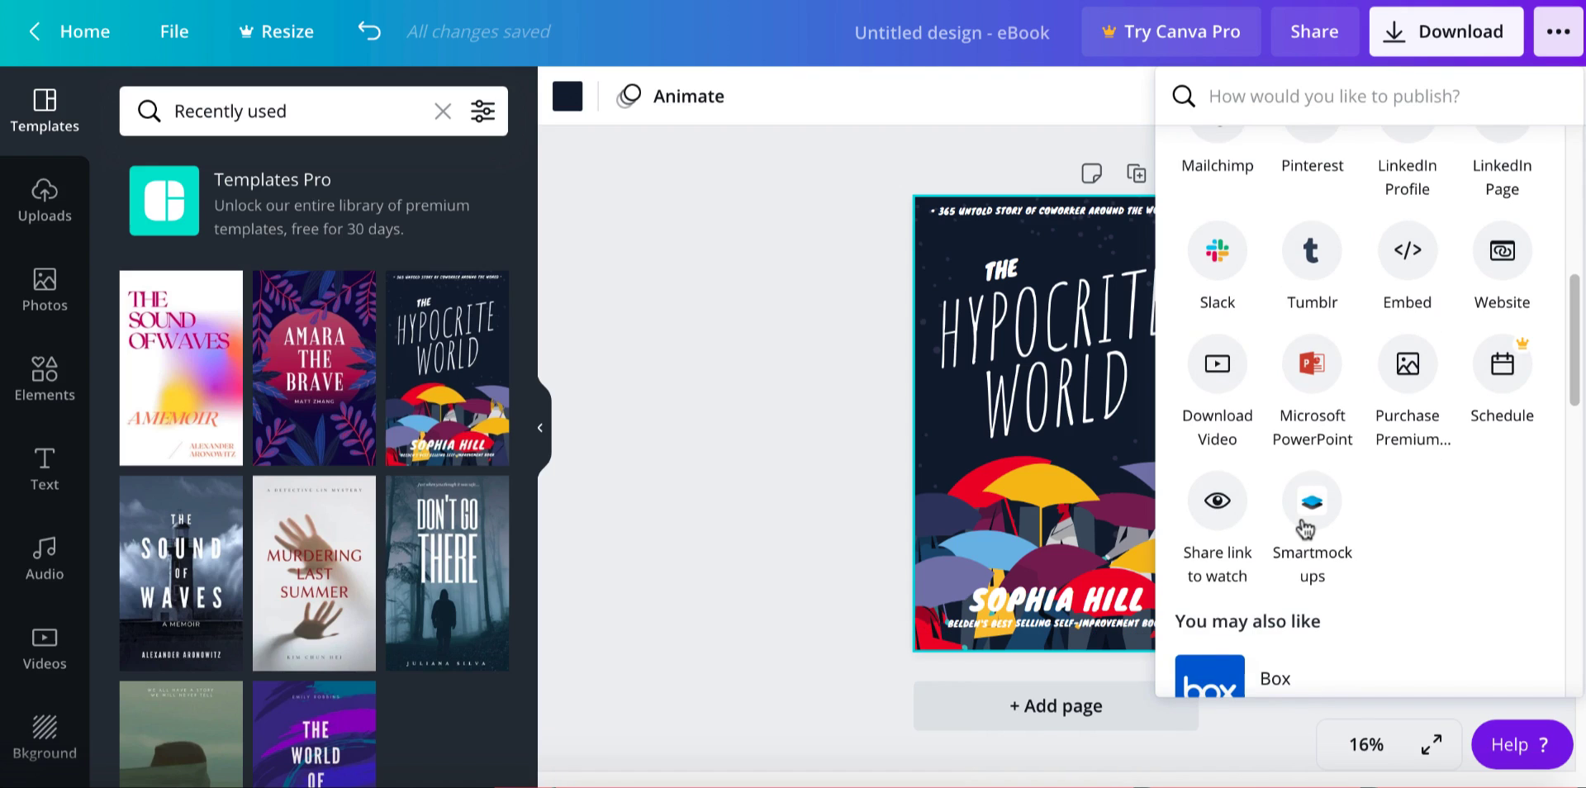
{"action": "left_click", "coordinate": [1305, 527]}
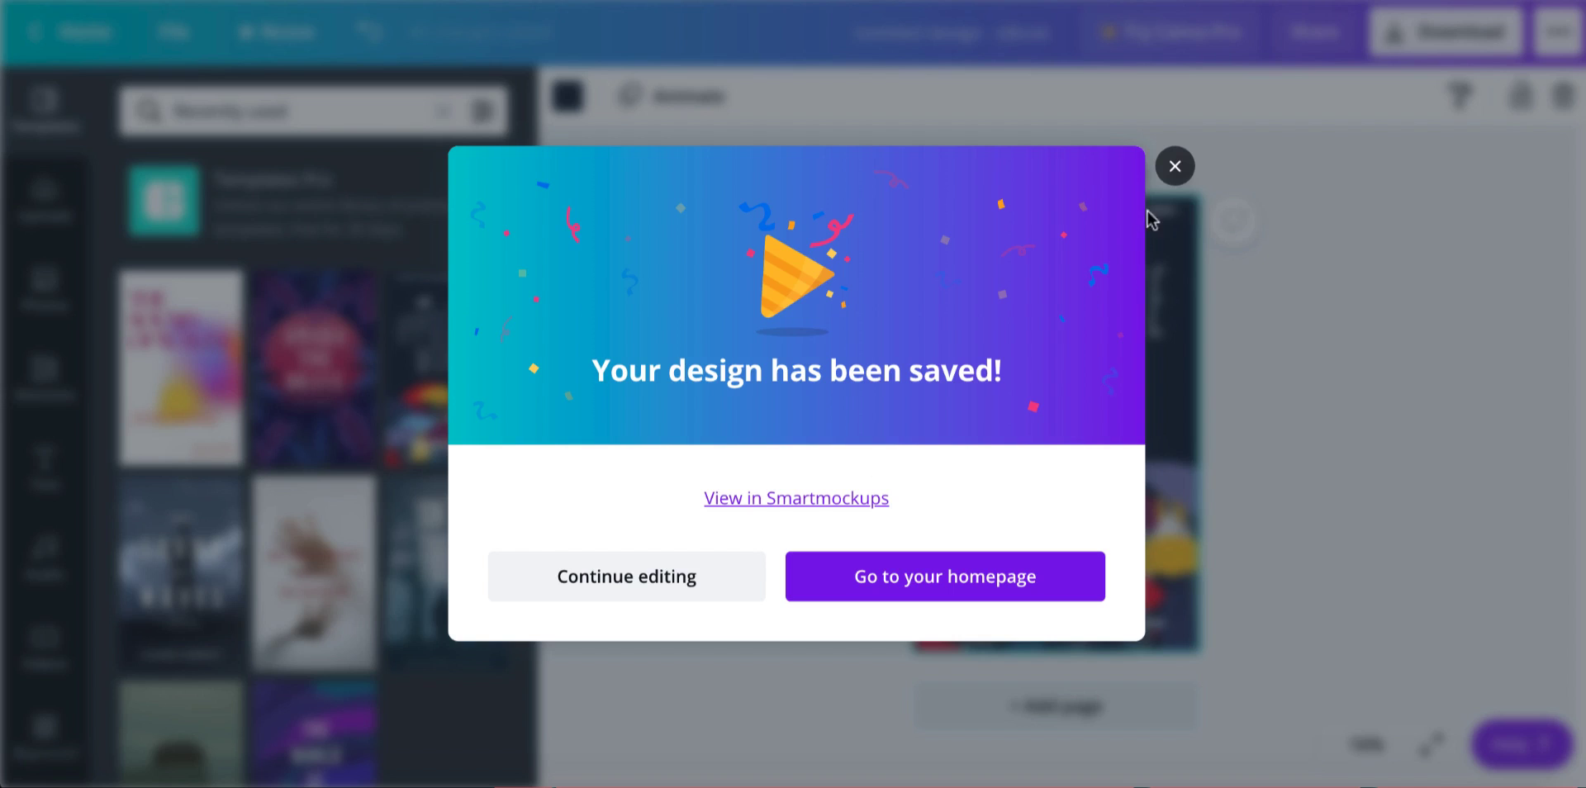
{"action": "left_click", "coordinate": [1175, 166]}
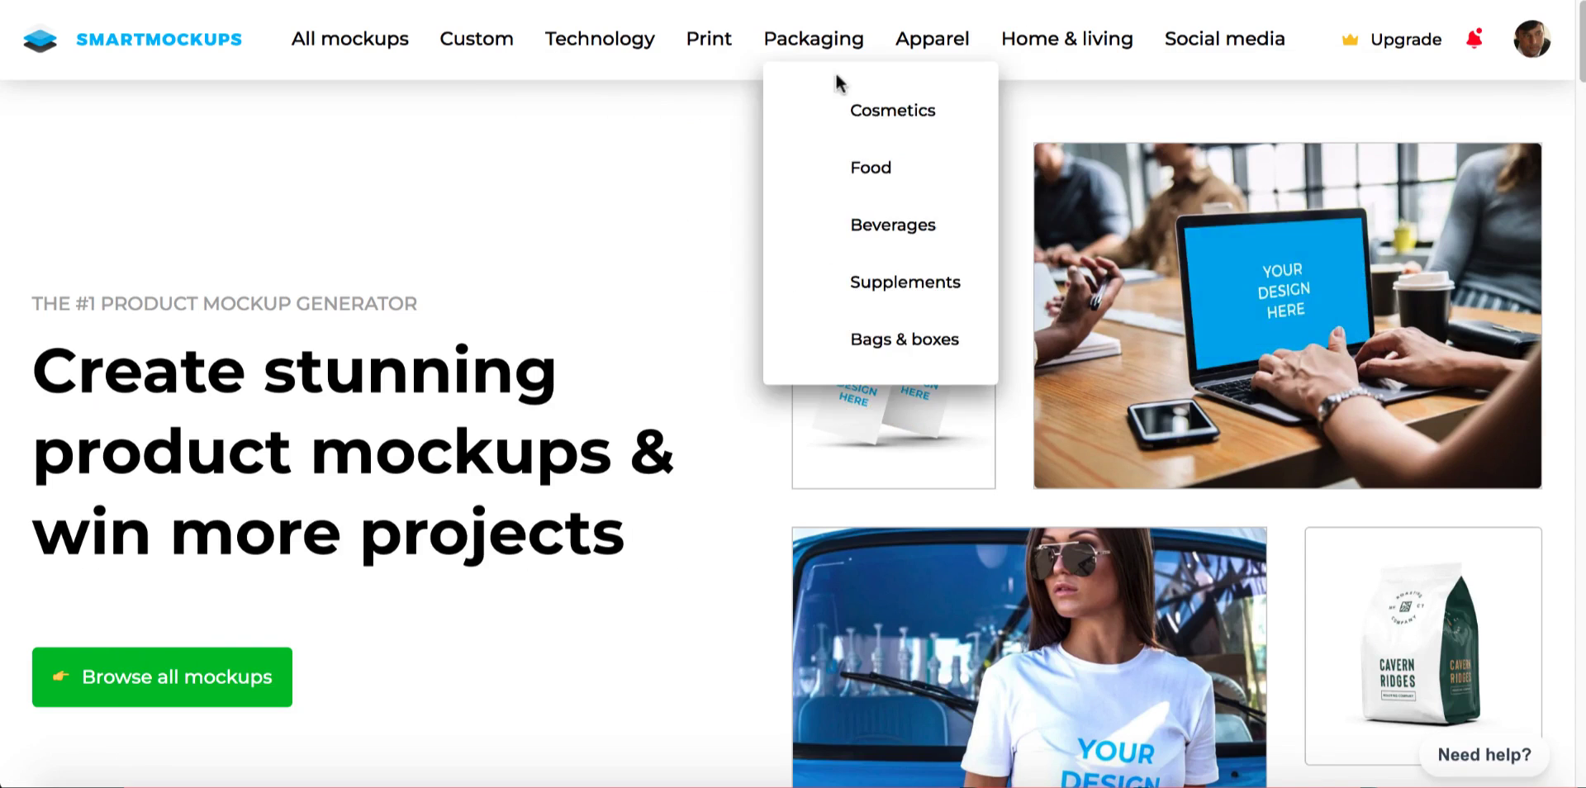
- Switch to Smartmockups and open the Portrait hard cover book 7x10 mockup from the Books collection
{"action": "left_click", "coordinate": [375, 51]}
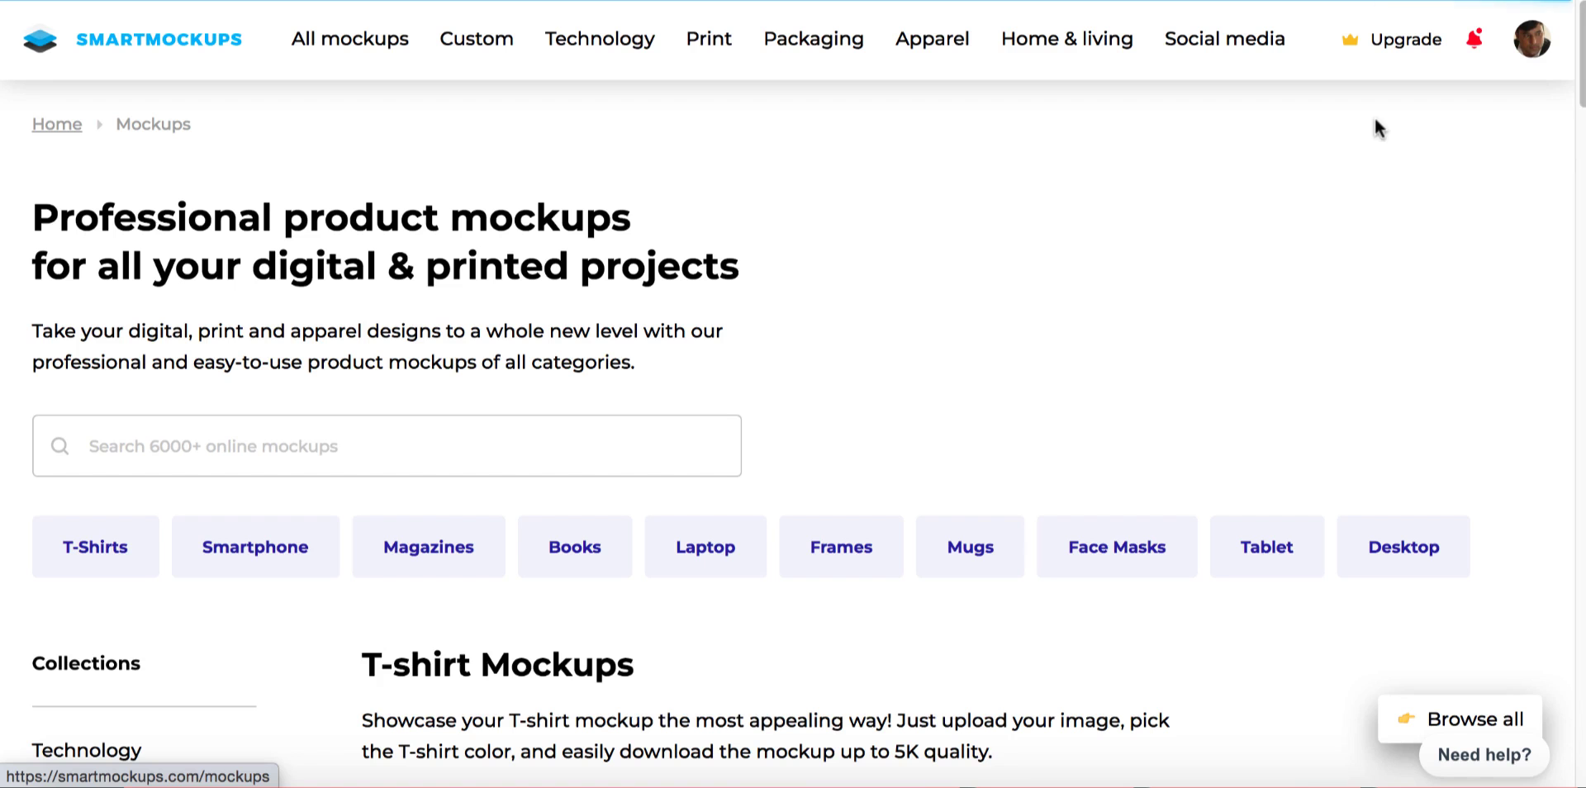
{"action": "left_click_drag", "start_coordinate": [1578, 59], "coordinate": [1579, 181]}
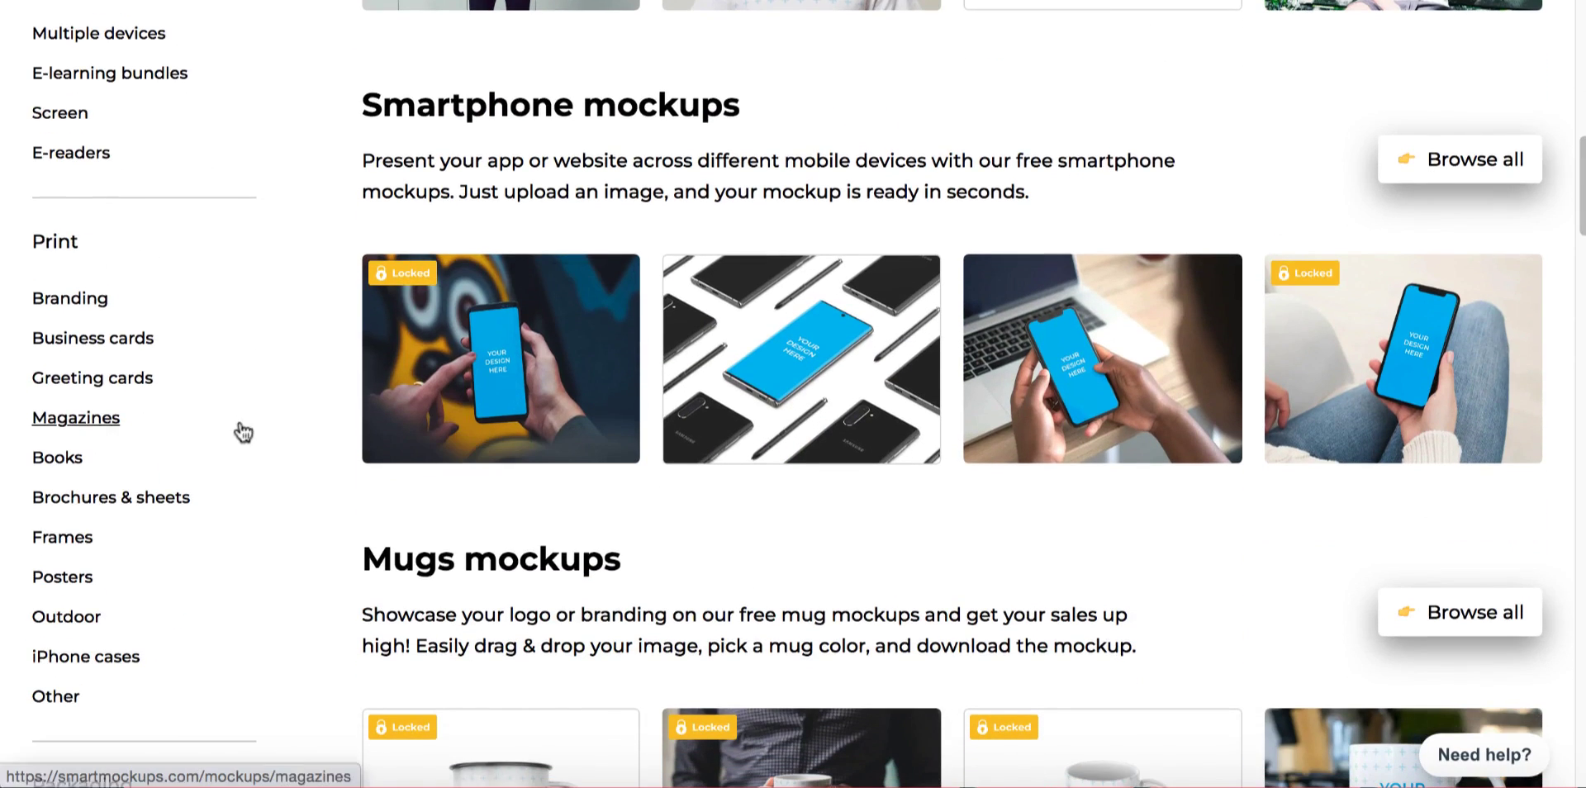
{"action": "left_click", "coordinate": [62, 457]}
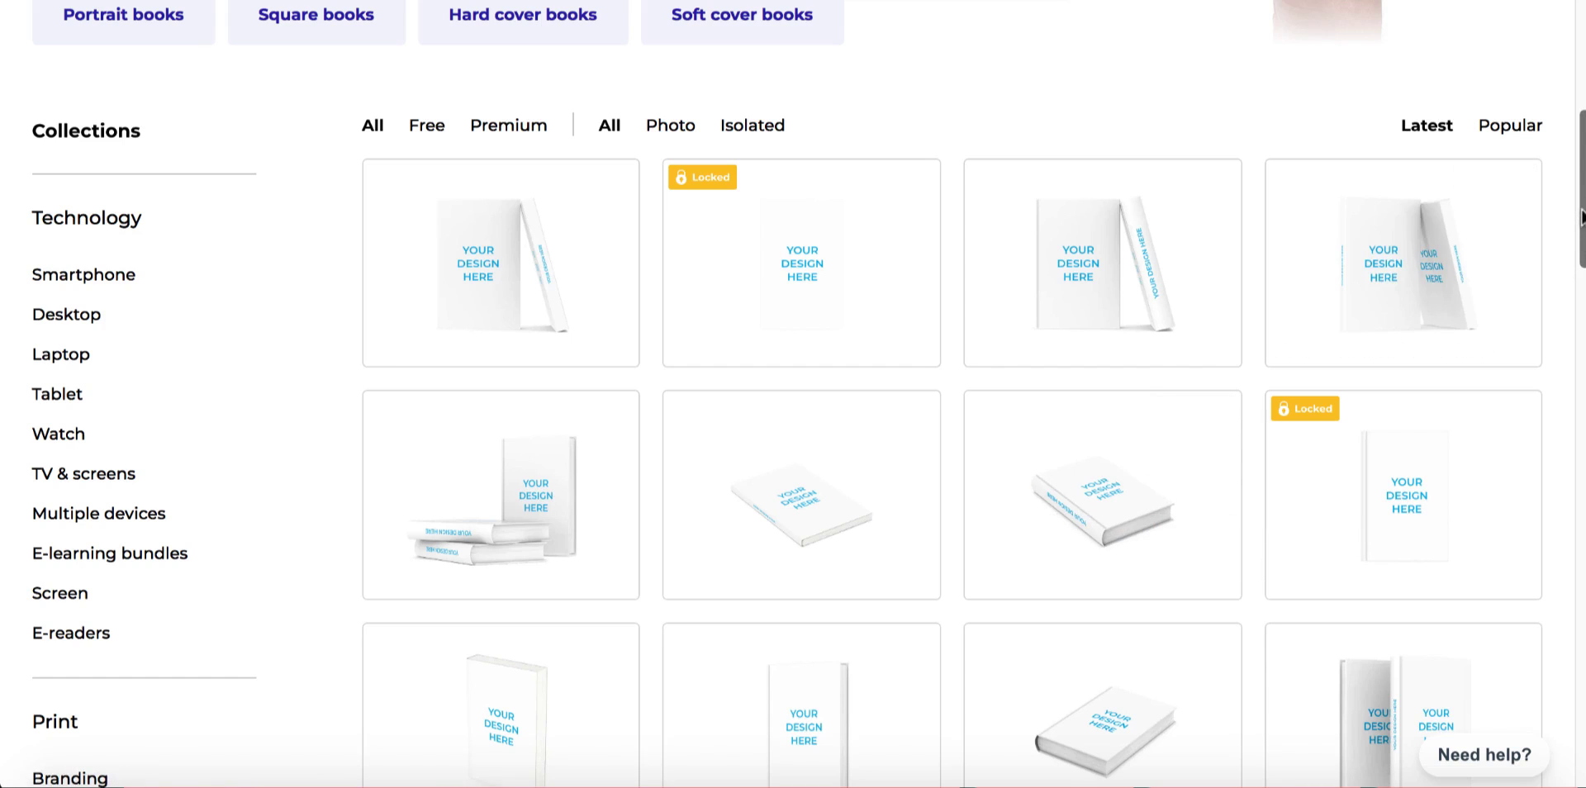
{"action": "left_click_drag", "start_coordinate": [1581, 216], "coordinate": [1581, 507]}
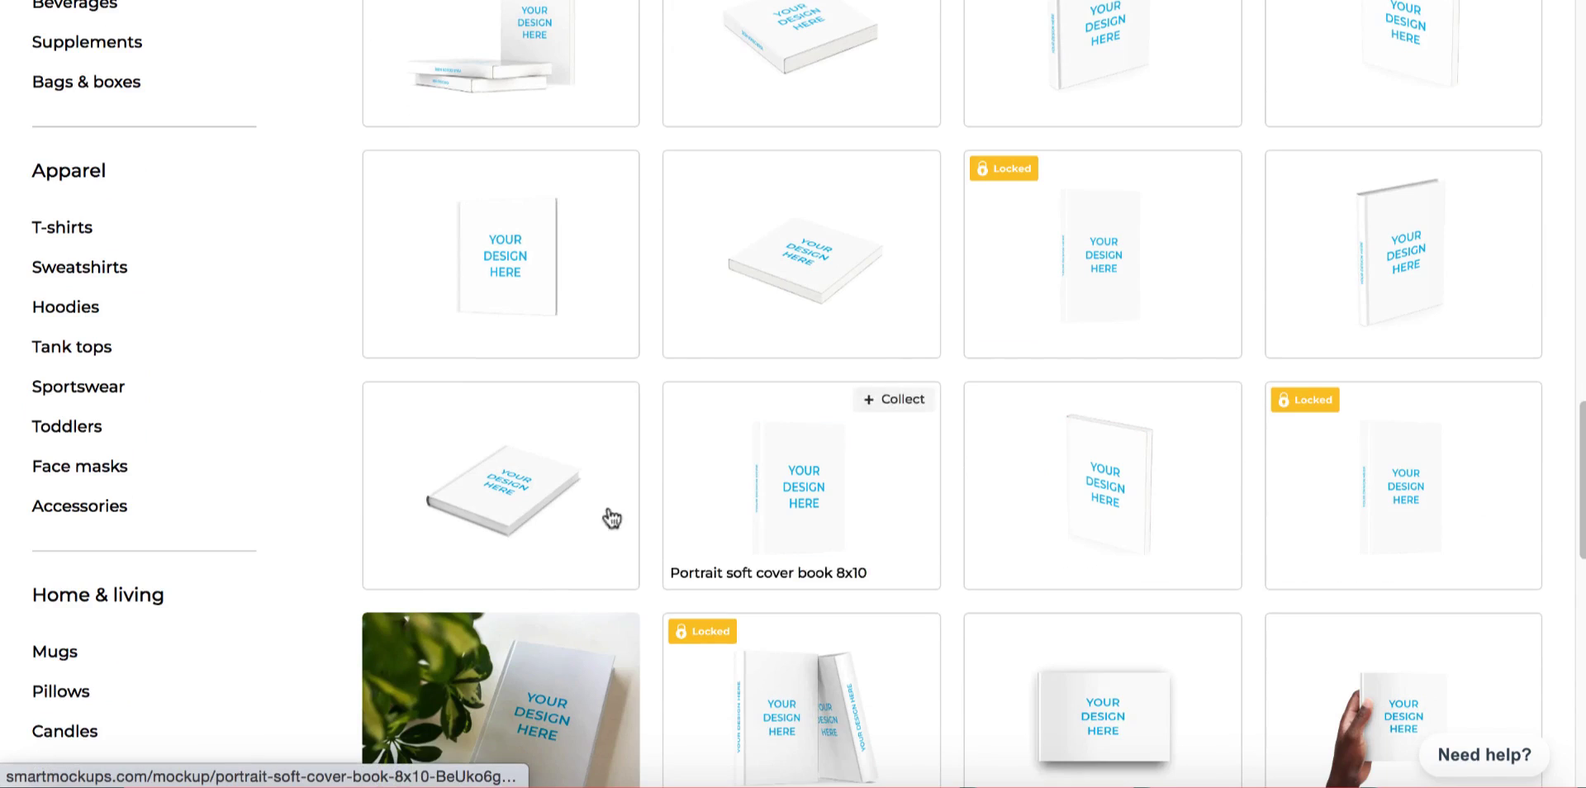
{"action": "left_click", "coordinate": [493, 498]}
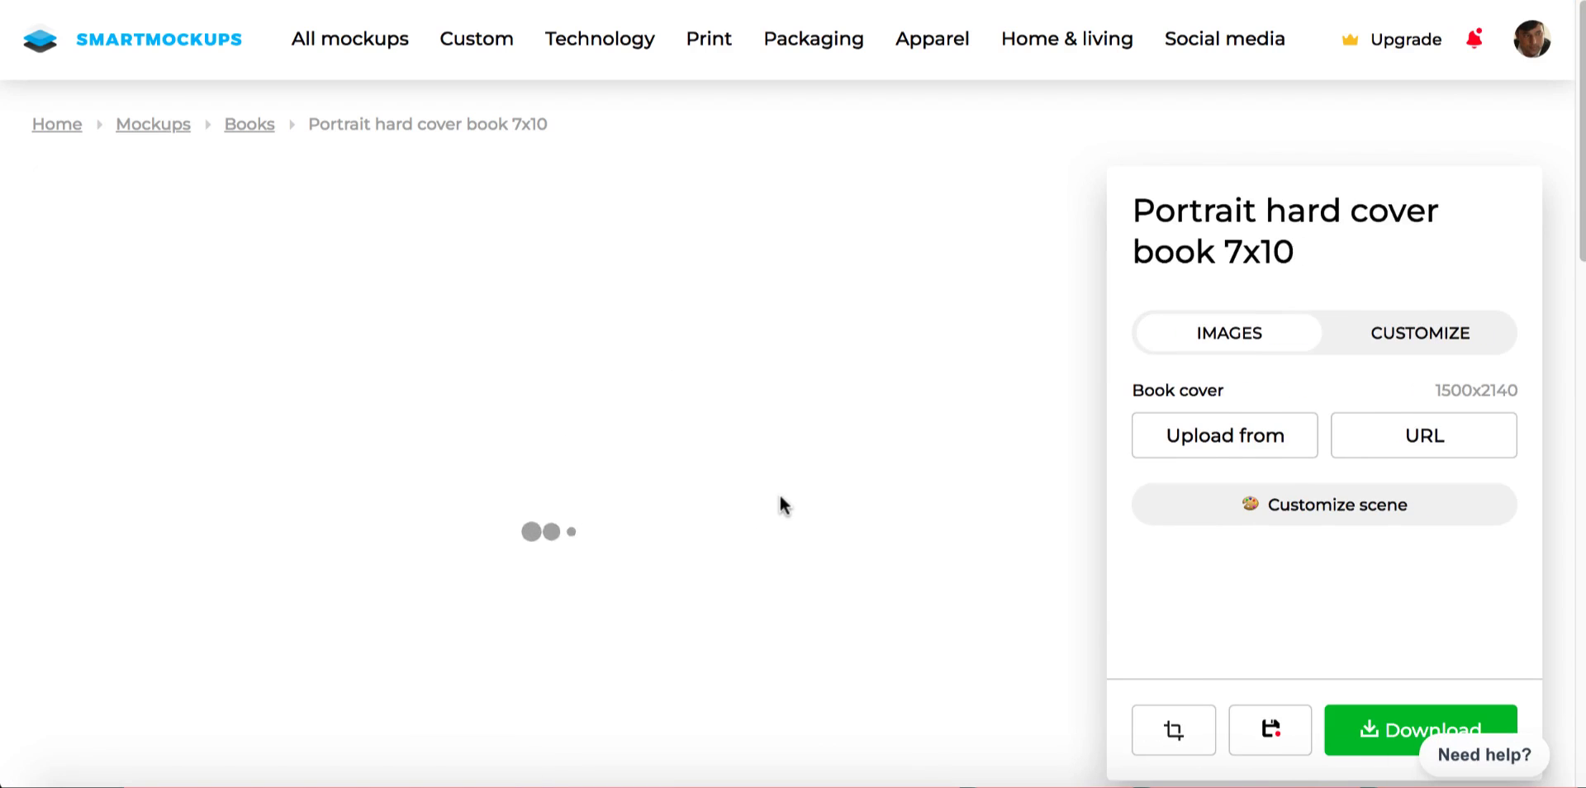
- Place the published Canva design The Hypocrite World on the book cover, accepting the Fit crop
{"action": "left_click", "coordinate": [1210, 450]}
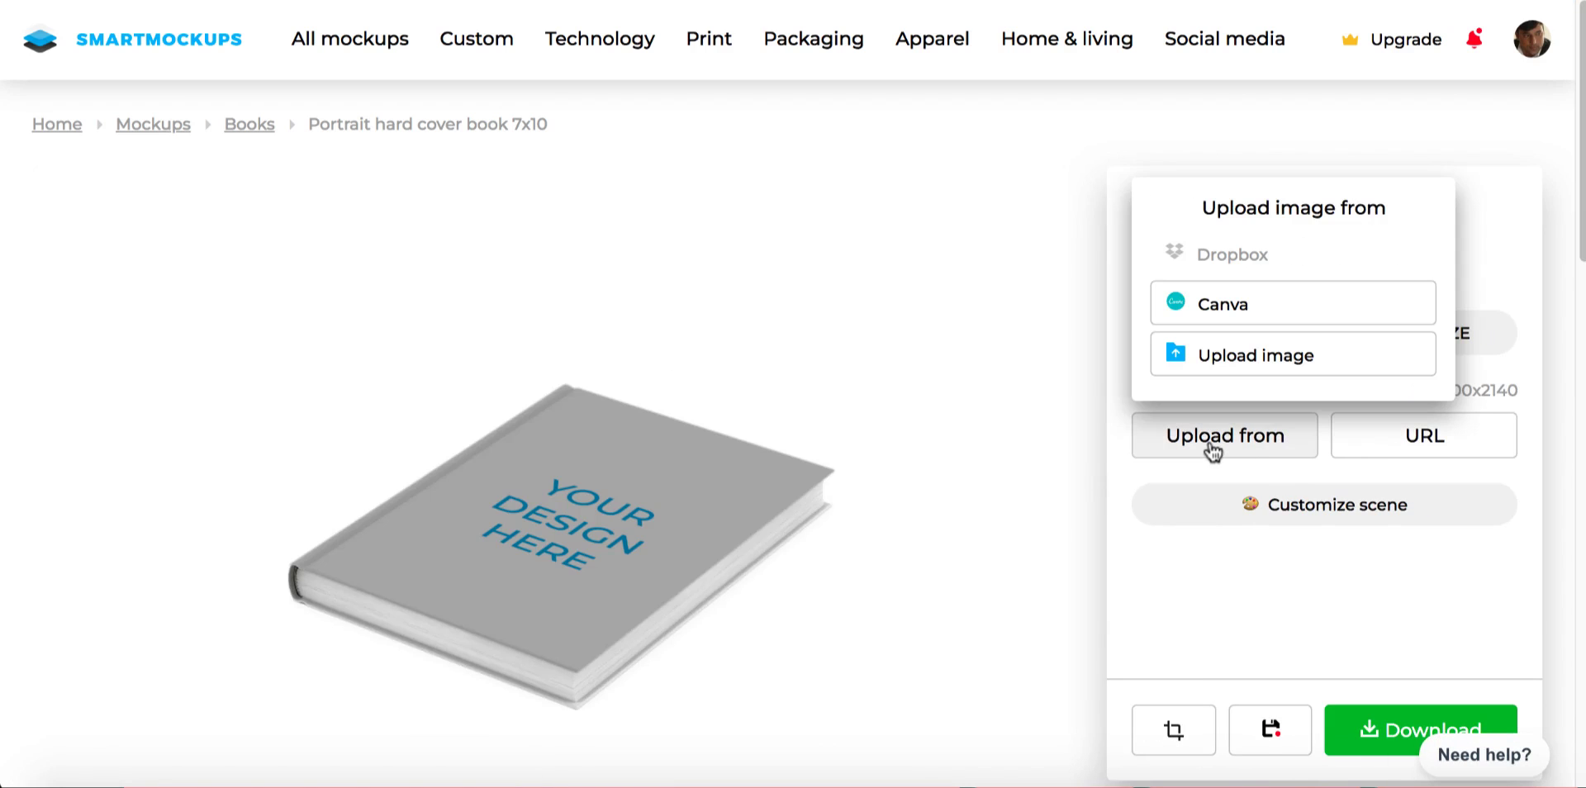
{"action": "left_click", "coordinate": [1228, 304]}
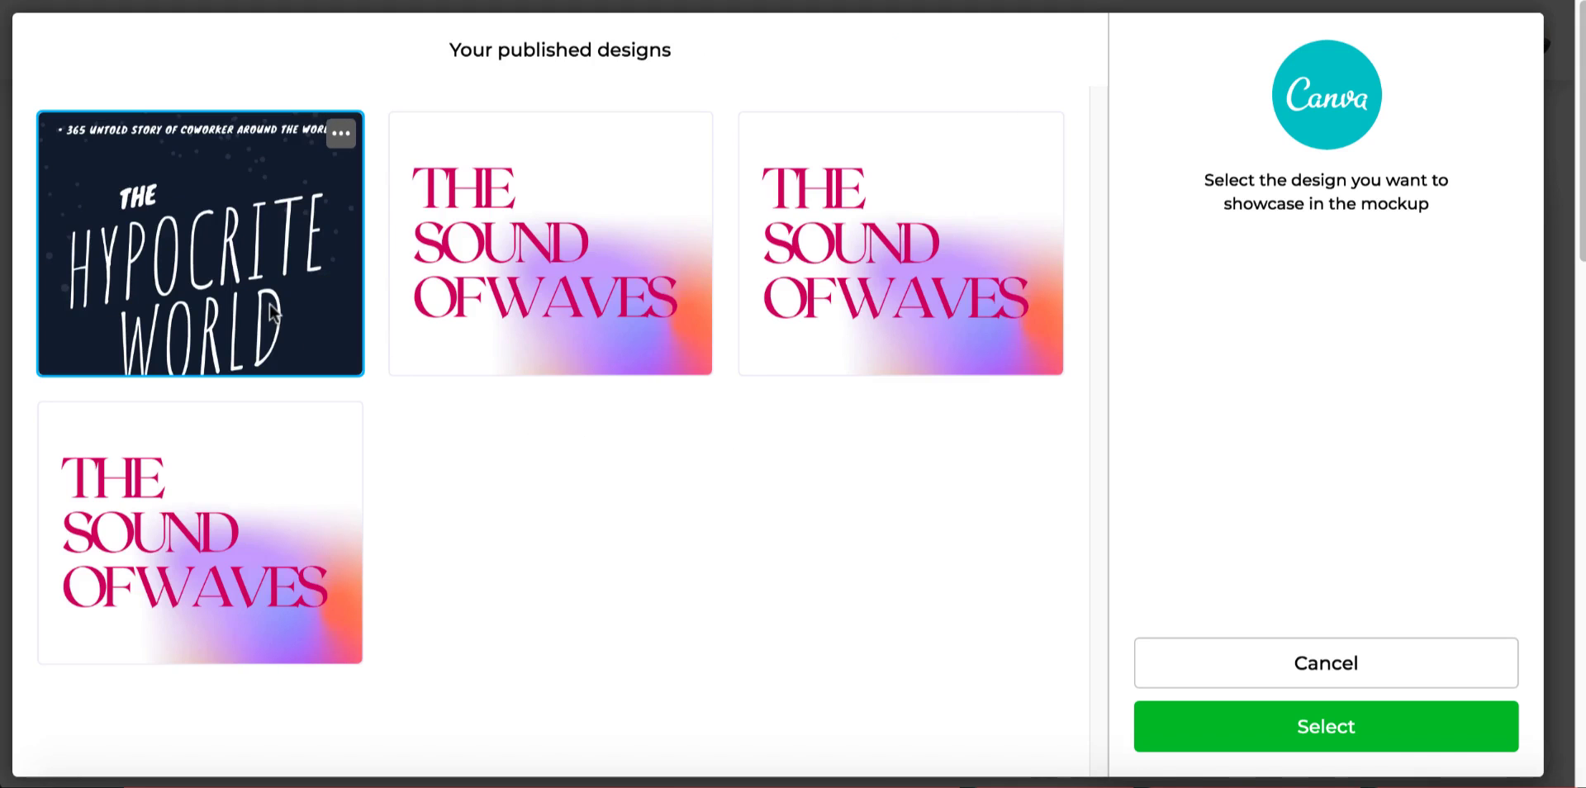
{"action": "double_click", "coordinate": [271, 312]}
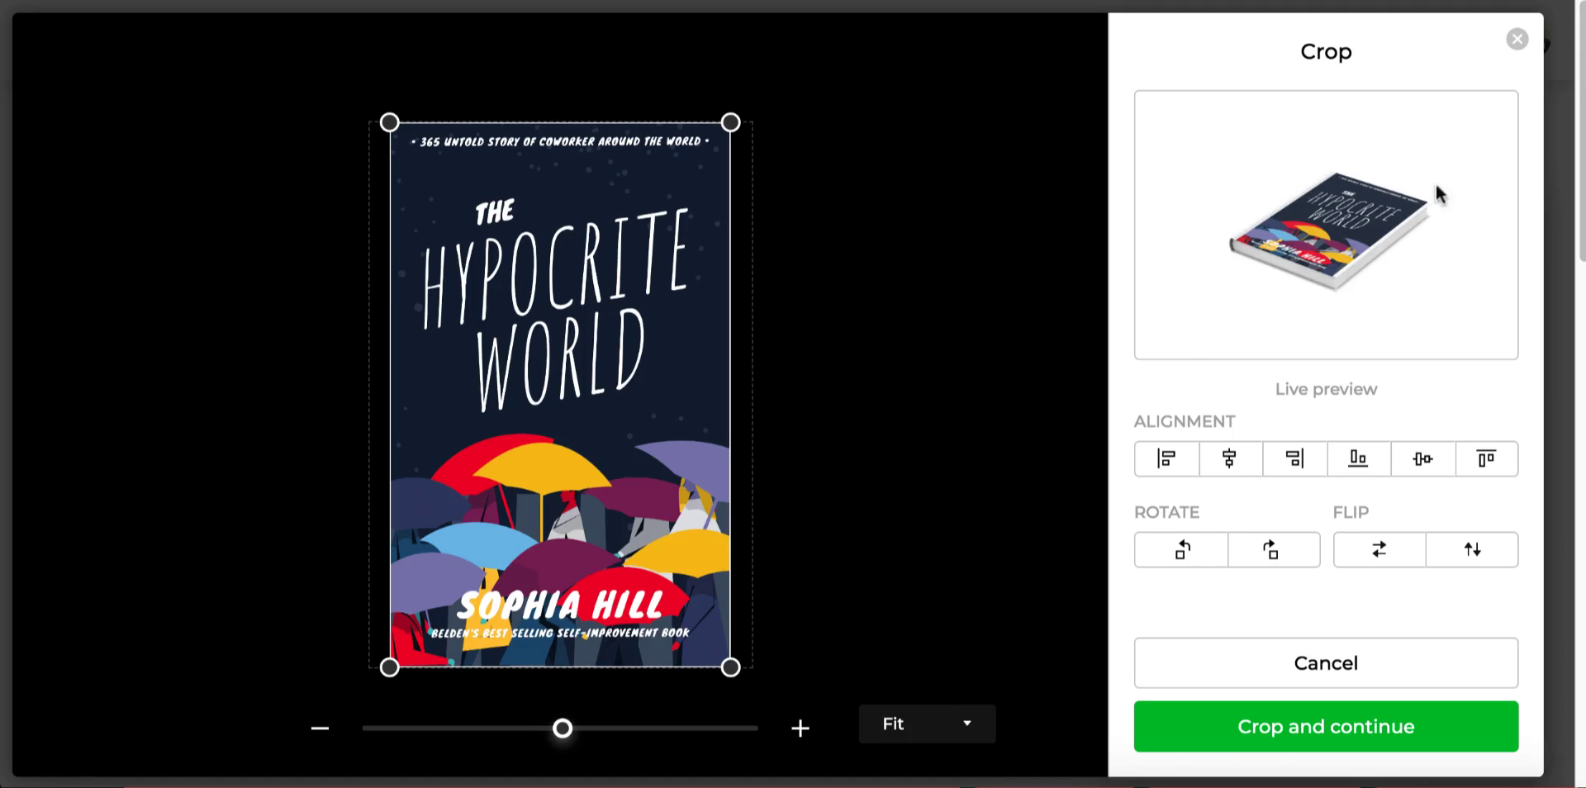
{"action": "left_click", "coordinate": [1295, 744]}
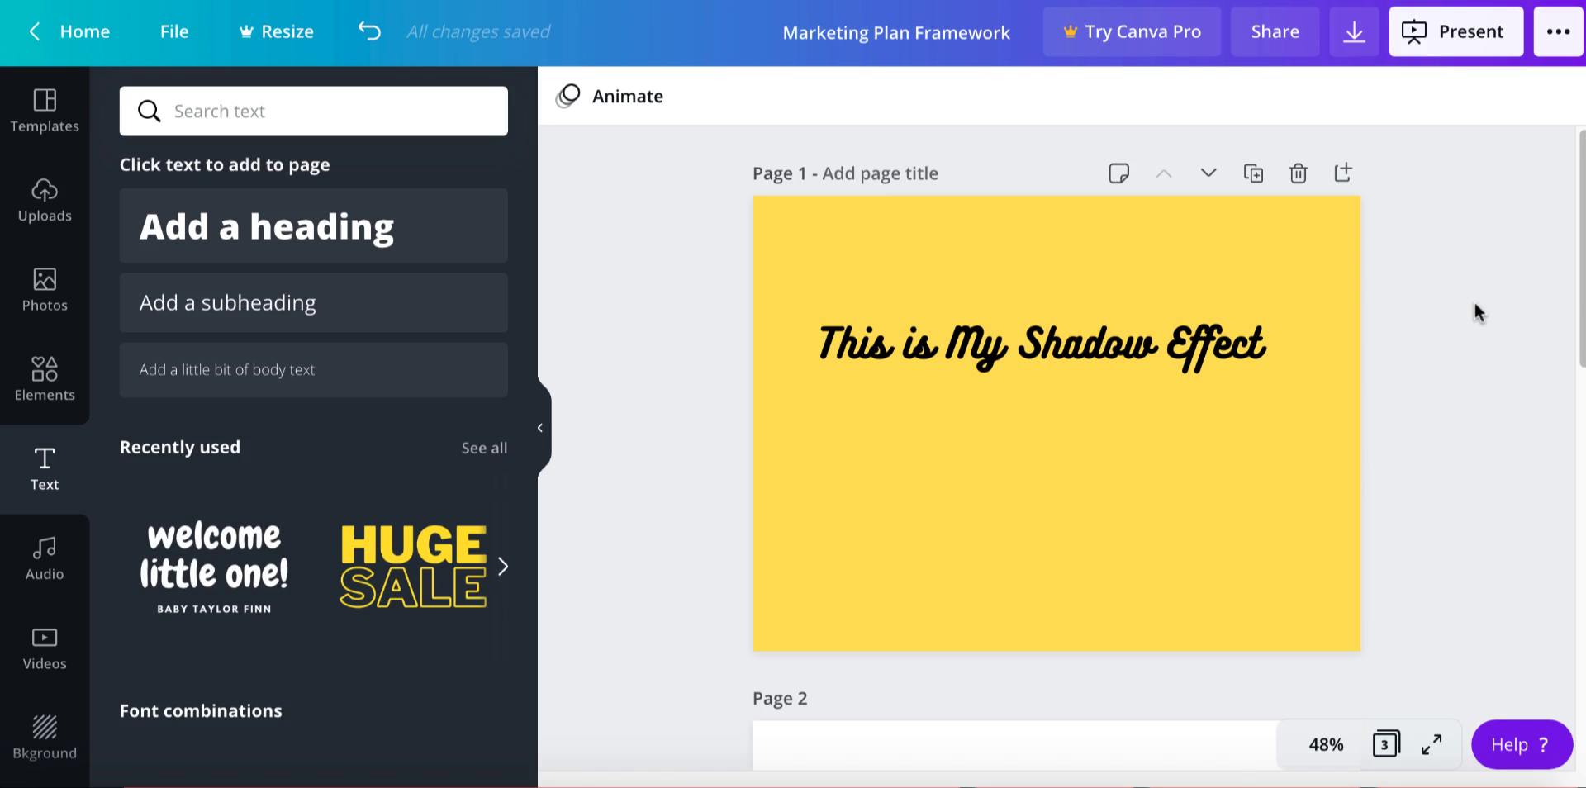
- Apply the Shadow effect to the text "This is My Shadow Effect" in Canva and replace it with Lift
{"action": "left_click", "coordinate": [950, 358]}
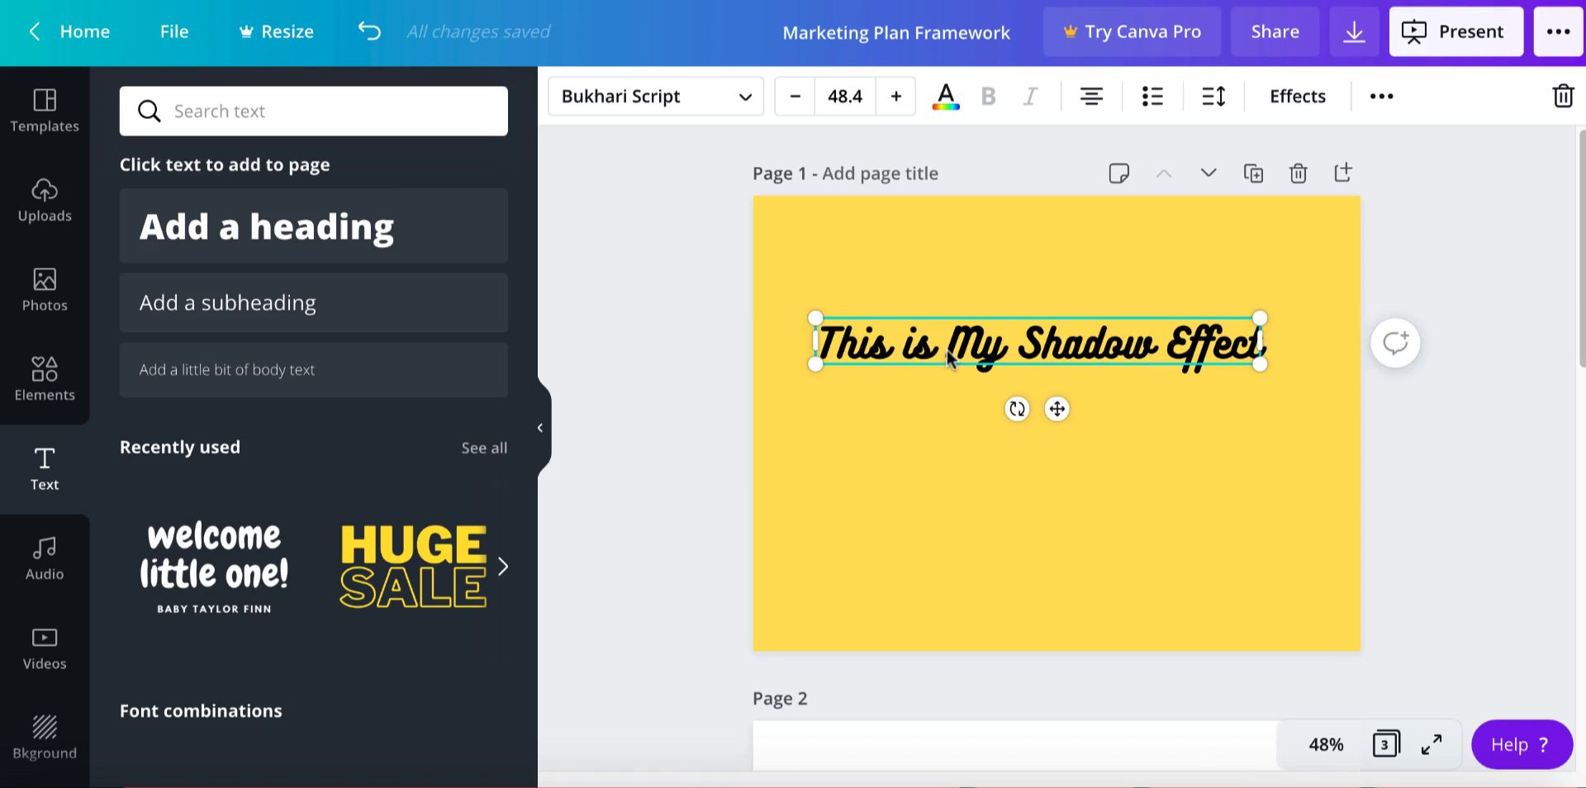
{"action": "left_click", "coordinate": [1301, 104]}
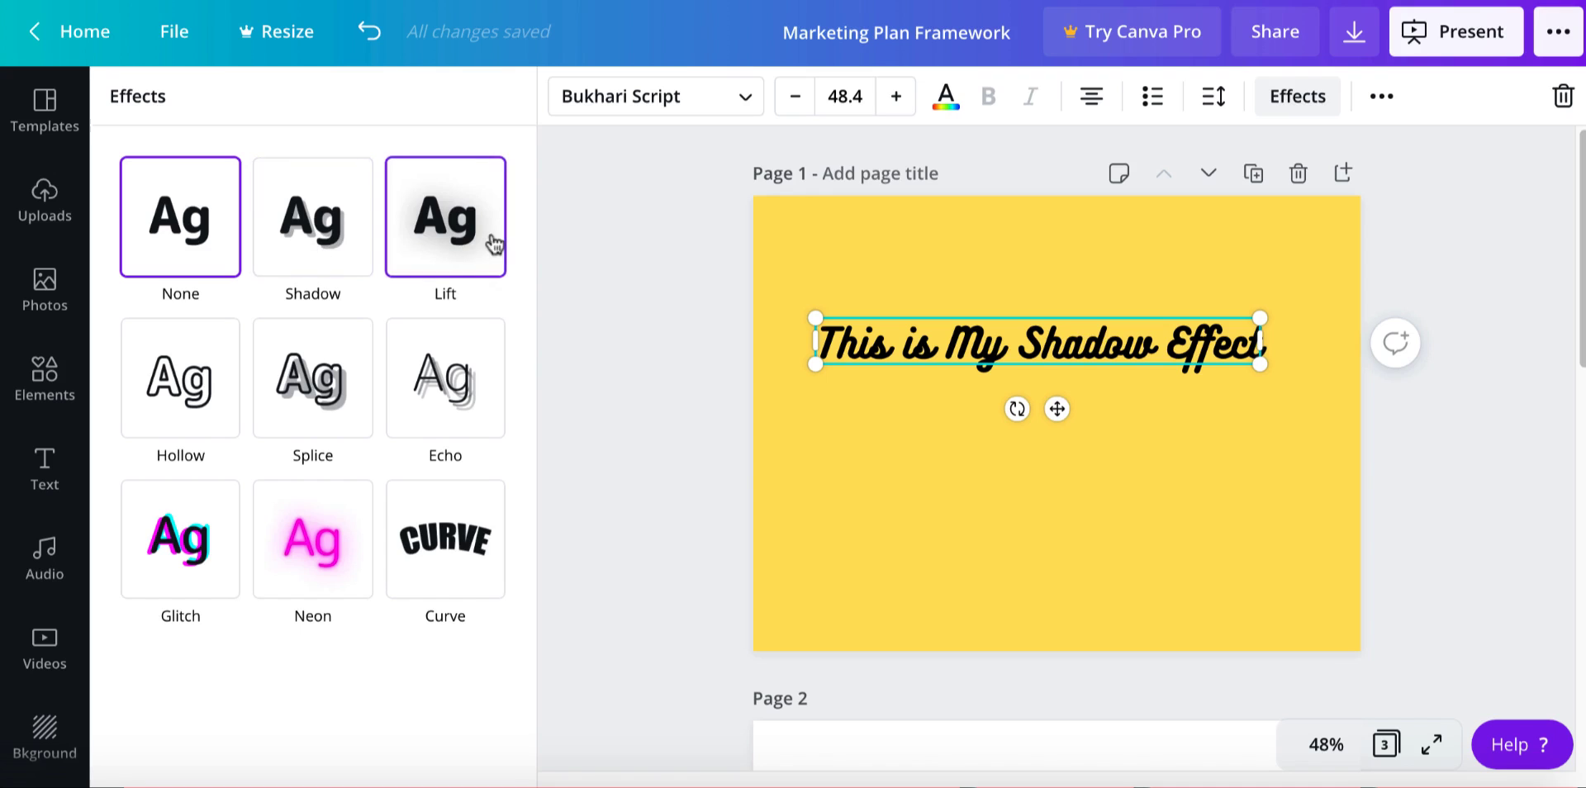
{"action": "left_click", "coordinate": [311, 238]}
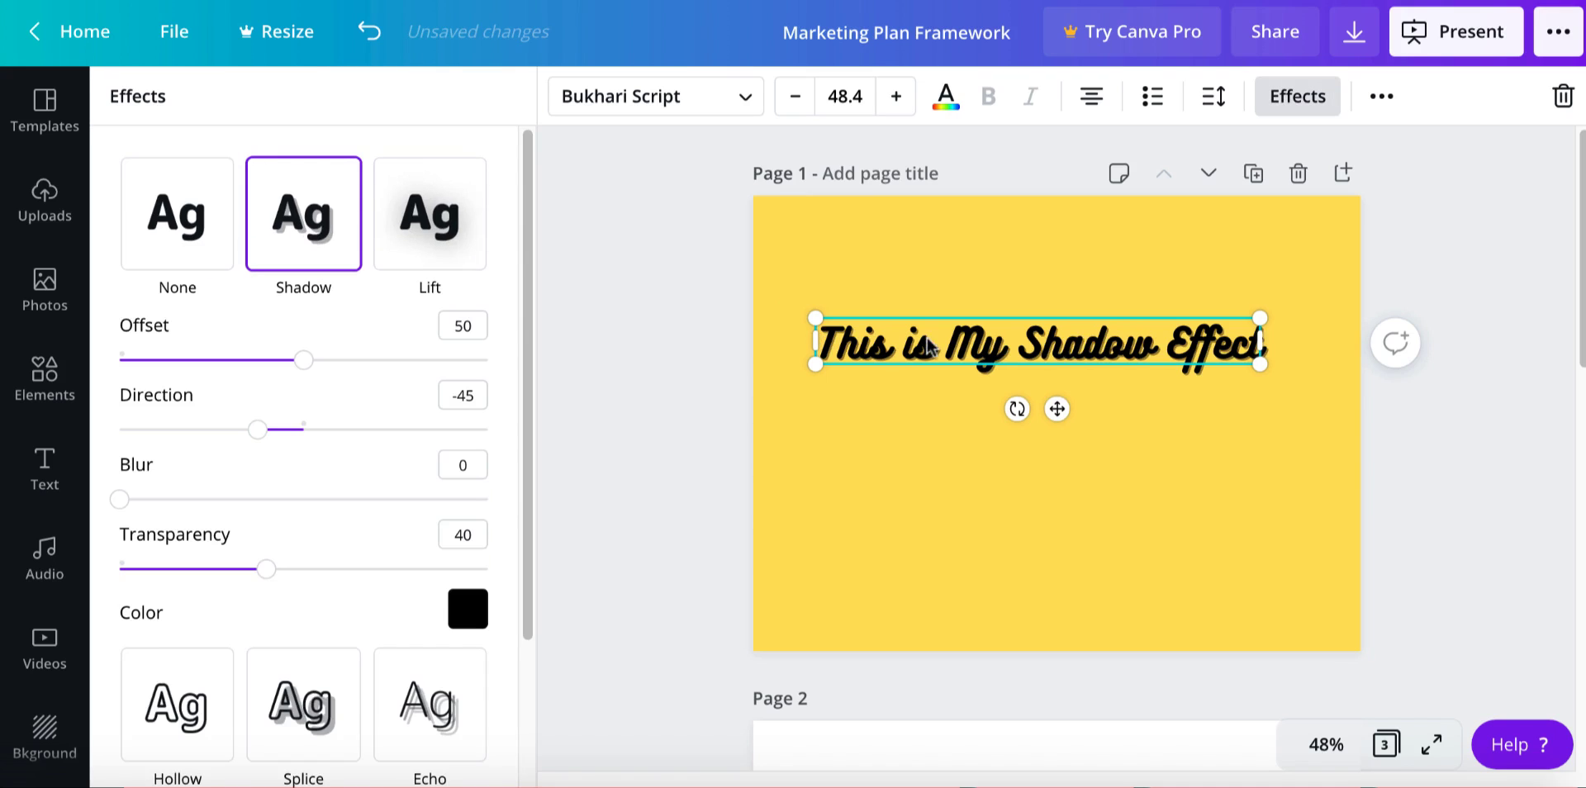
{"action": "left_click", "coordinate": [443, 259]}
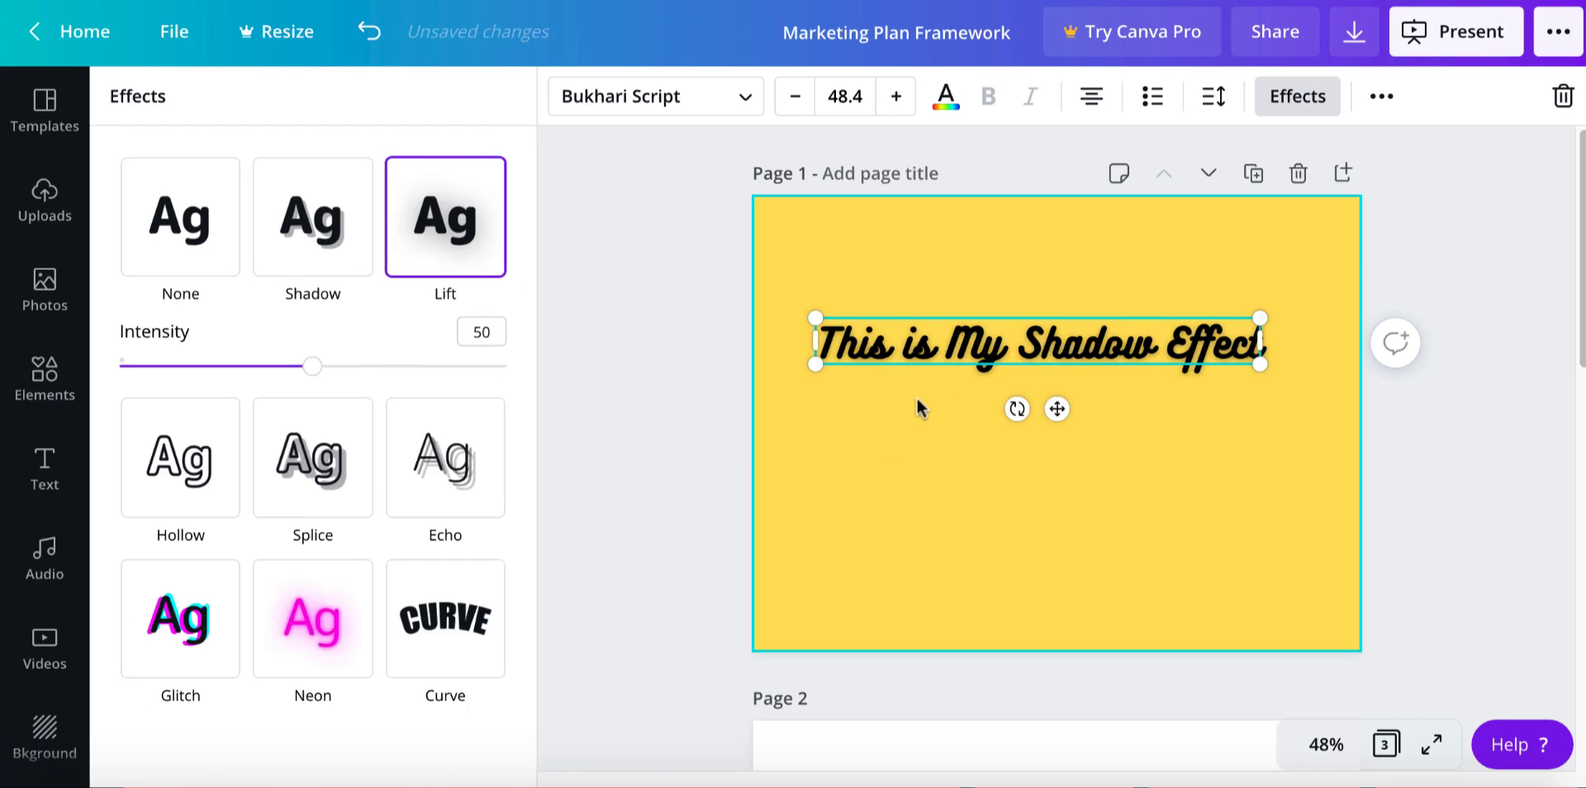
- Enlarge the "This is My Shadow Effect" text to font size 55.1 and reposition it near the page's horizontal centre
{"action": "left_click_drag", "start_coordinate": [815, 364], "coordinate": [764, 438]}
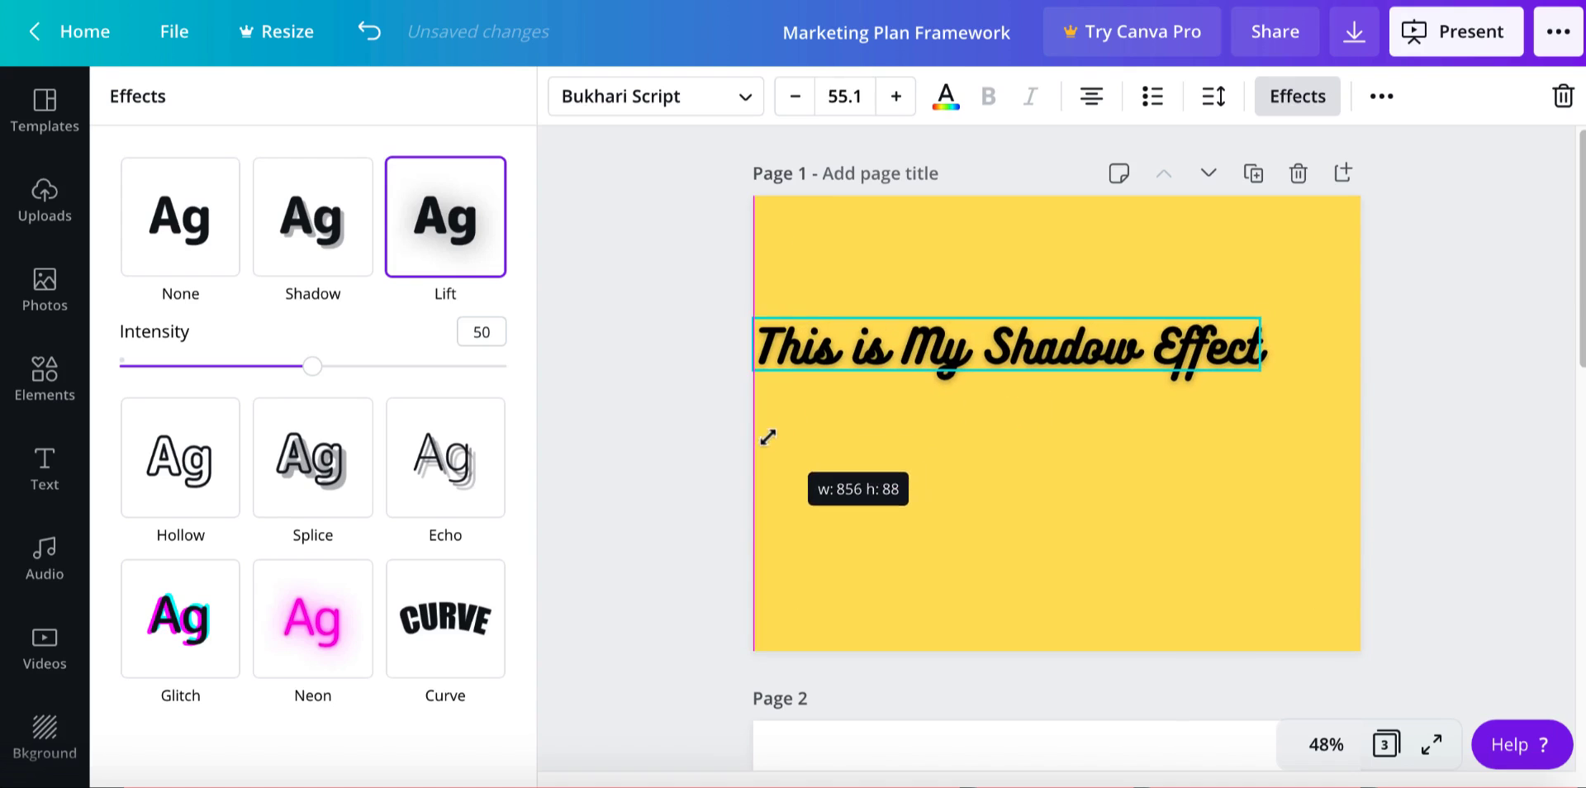
{"action": "left_click_drag", "start_coordinate": [941, 361], "coordinate": [987, 337]}
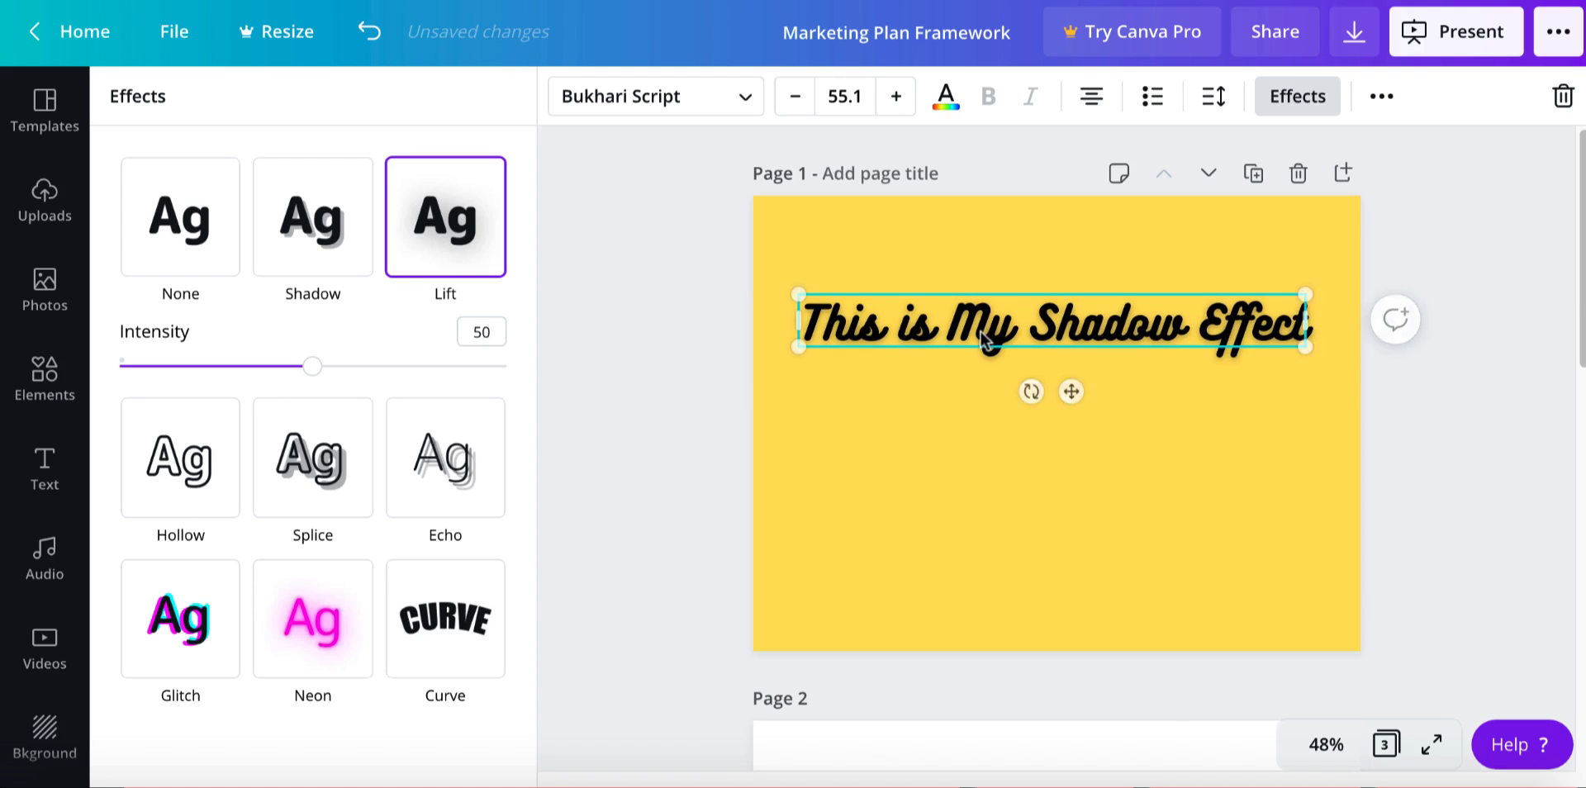
- Try the Echo, Splice and Hollow effects on the text, and settle on the Curve effect with a curve of 65
{"action": "left_click", "coordinate": [444, 462]}
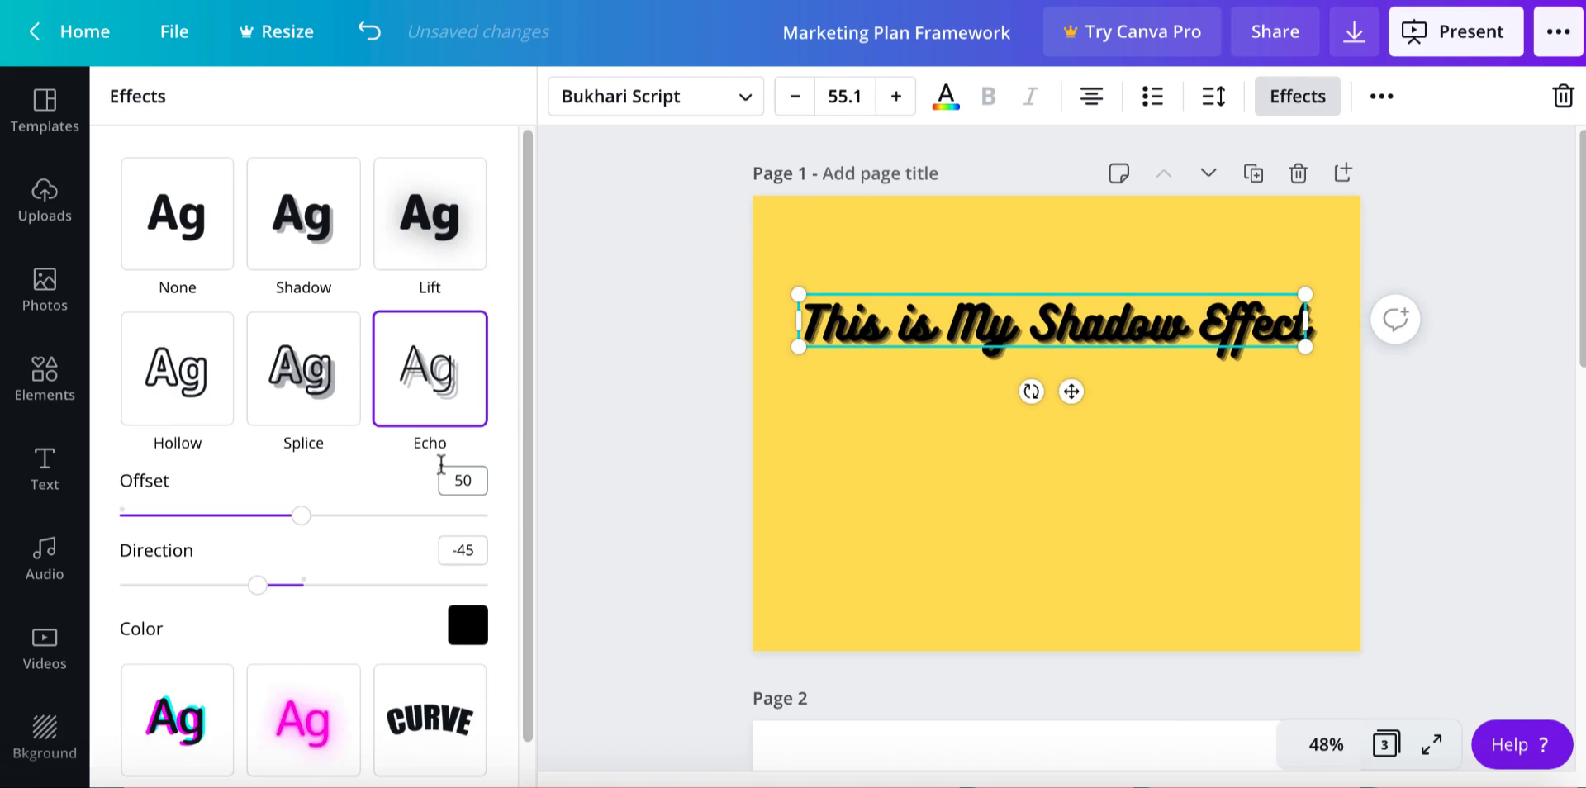
{"action": "left_click", "coordinate": [305, 400]}
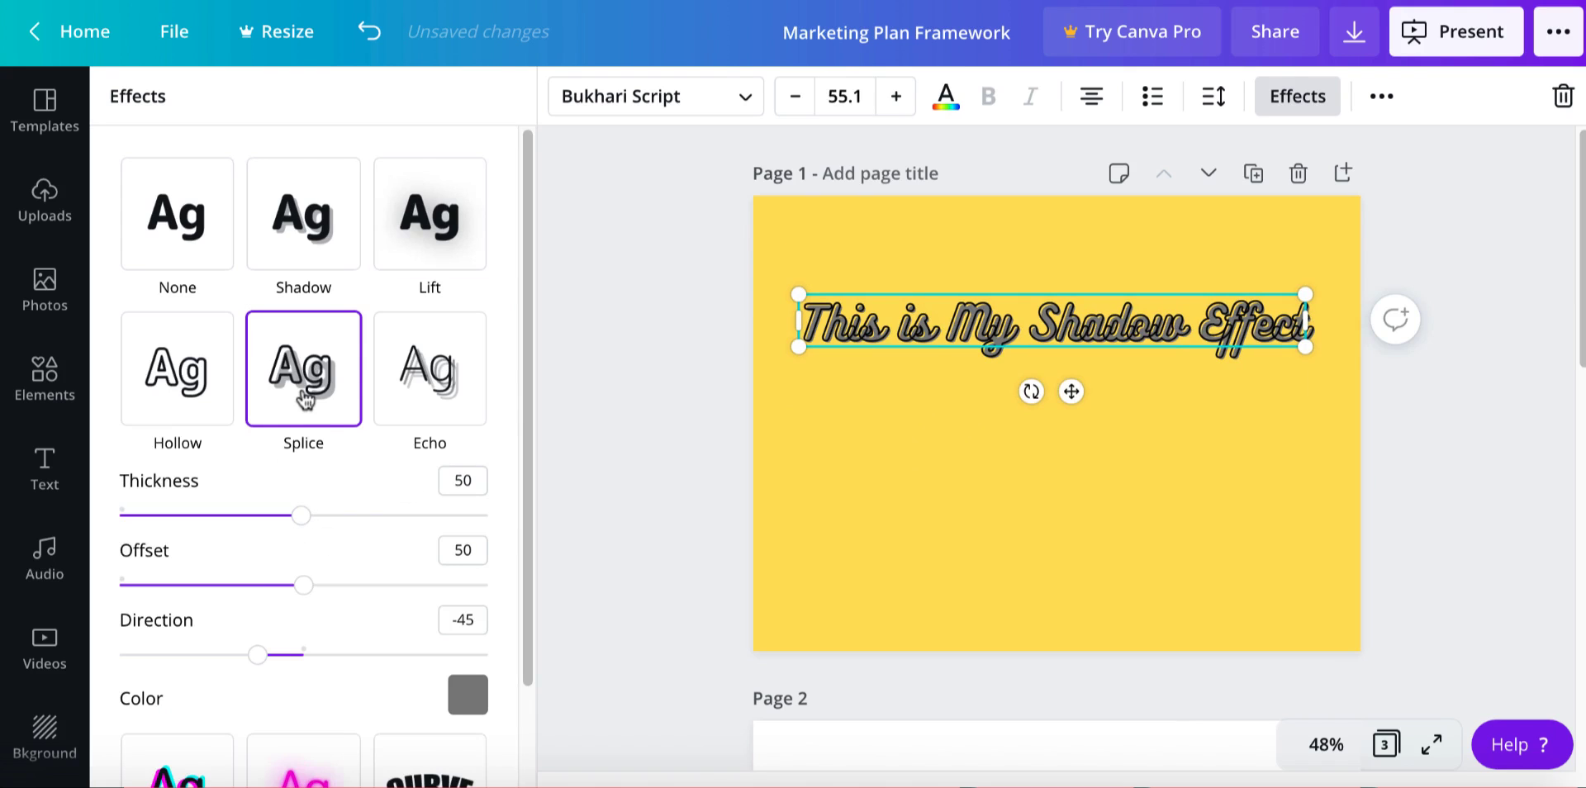
{"action": "left_click", "coordinate": [161, 414]}
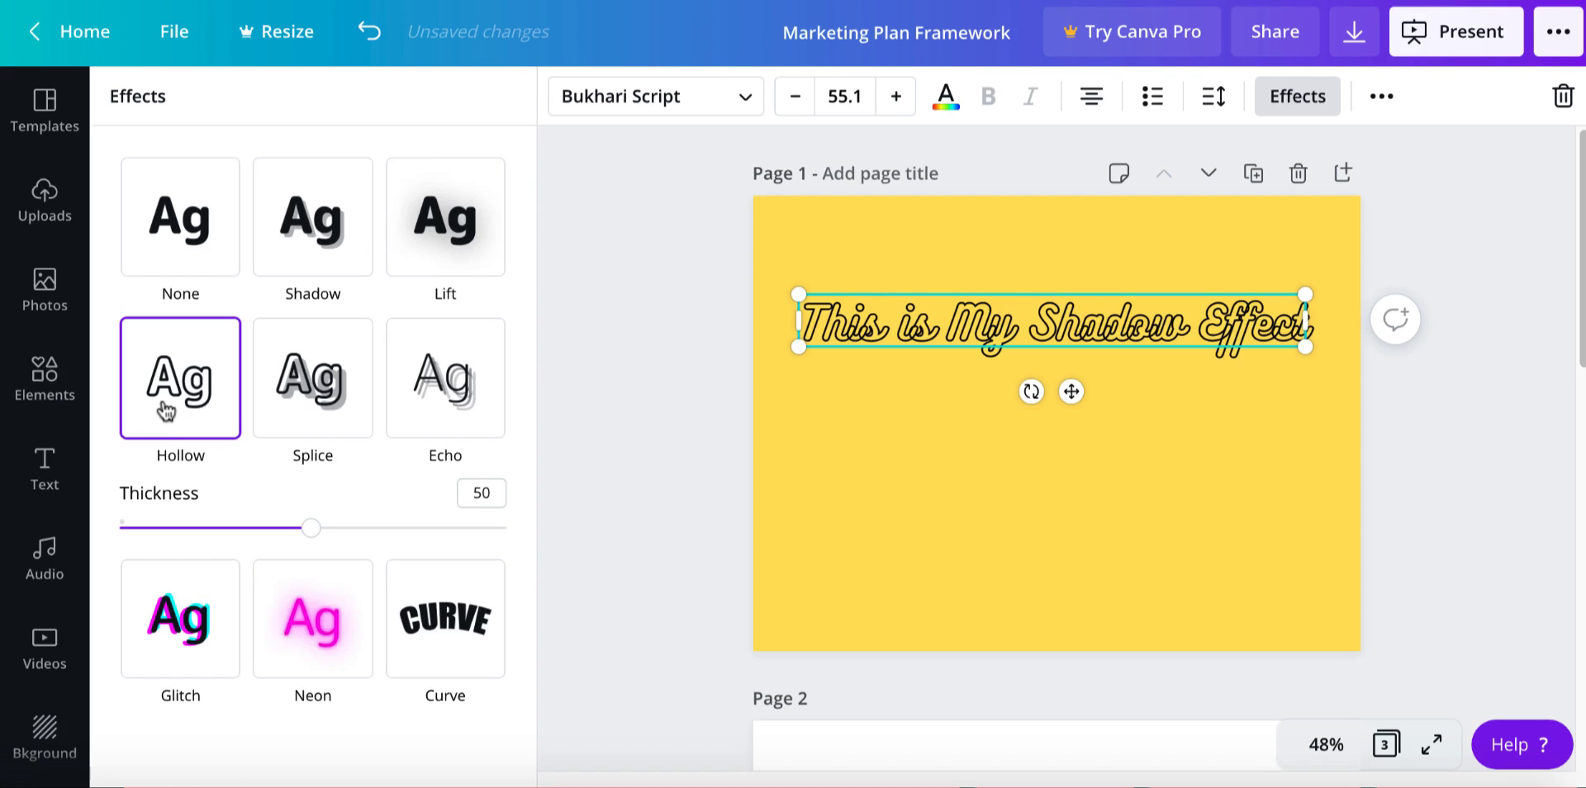
{"action": "left_click", "coordinate": [461, 629]}
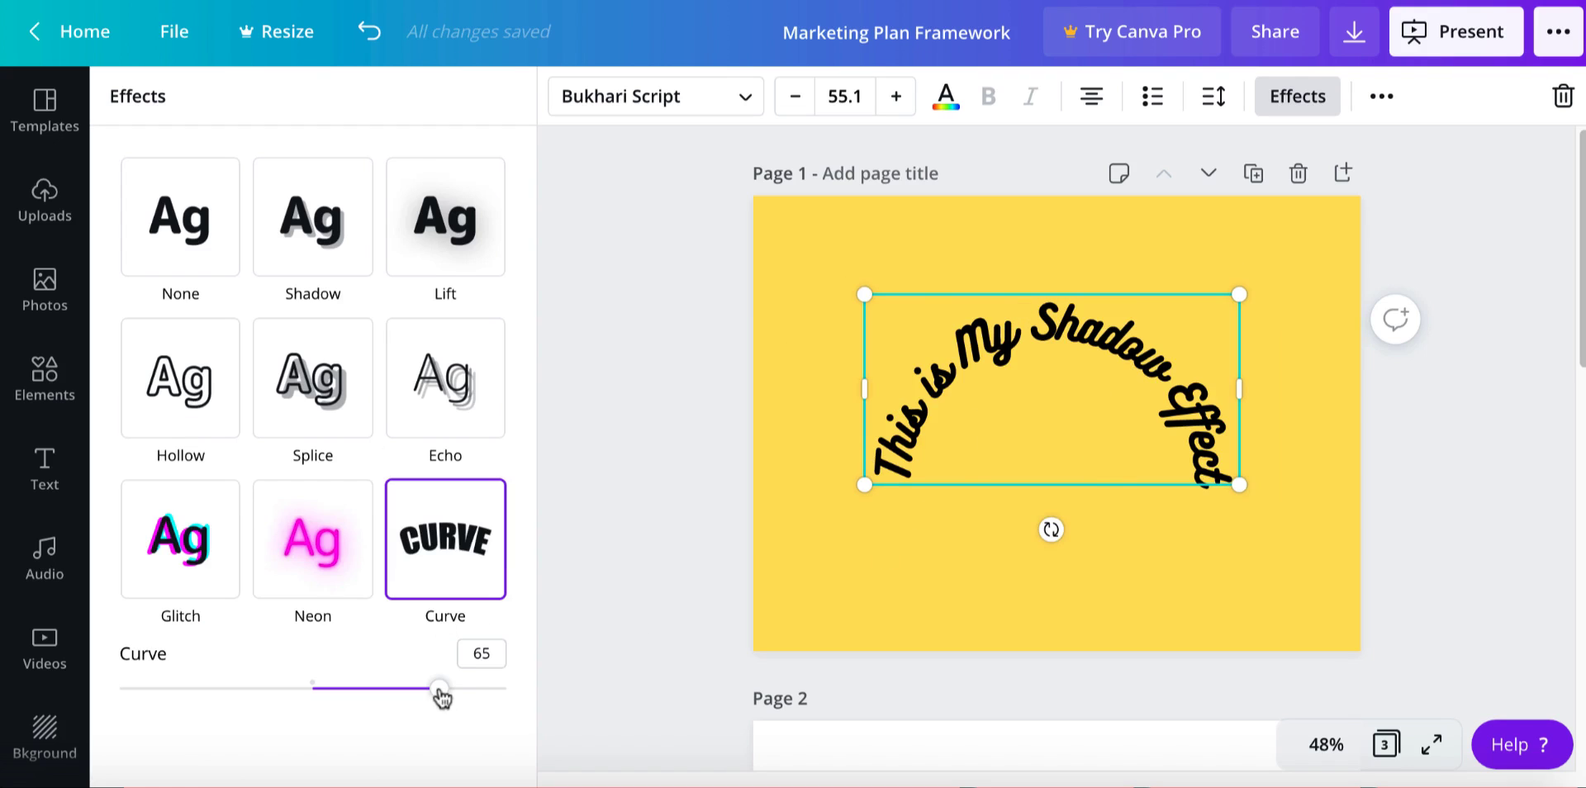
- Reduce the curve of the "This is My Shadow Effect" text to a gentler arc and deselect the text
{"action": "left_click_drag", "start_coordinate": [438, 689], "coordinate": [369, 687]}
{"action": "left_click", "coordinate": [612, 547]}
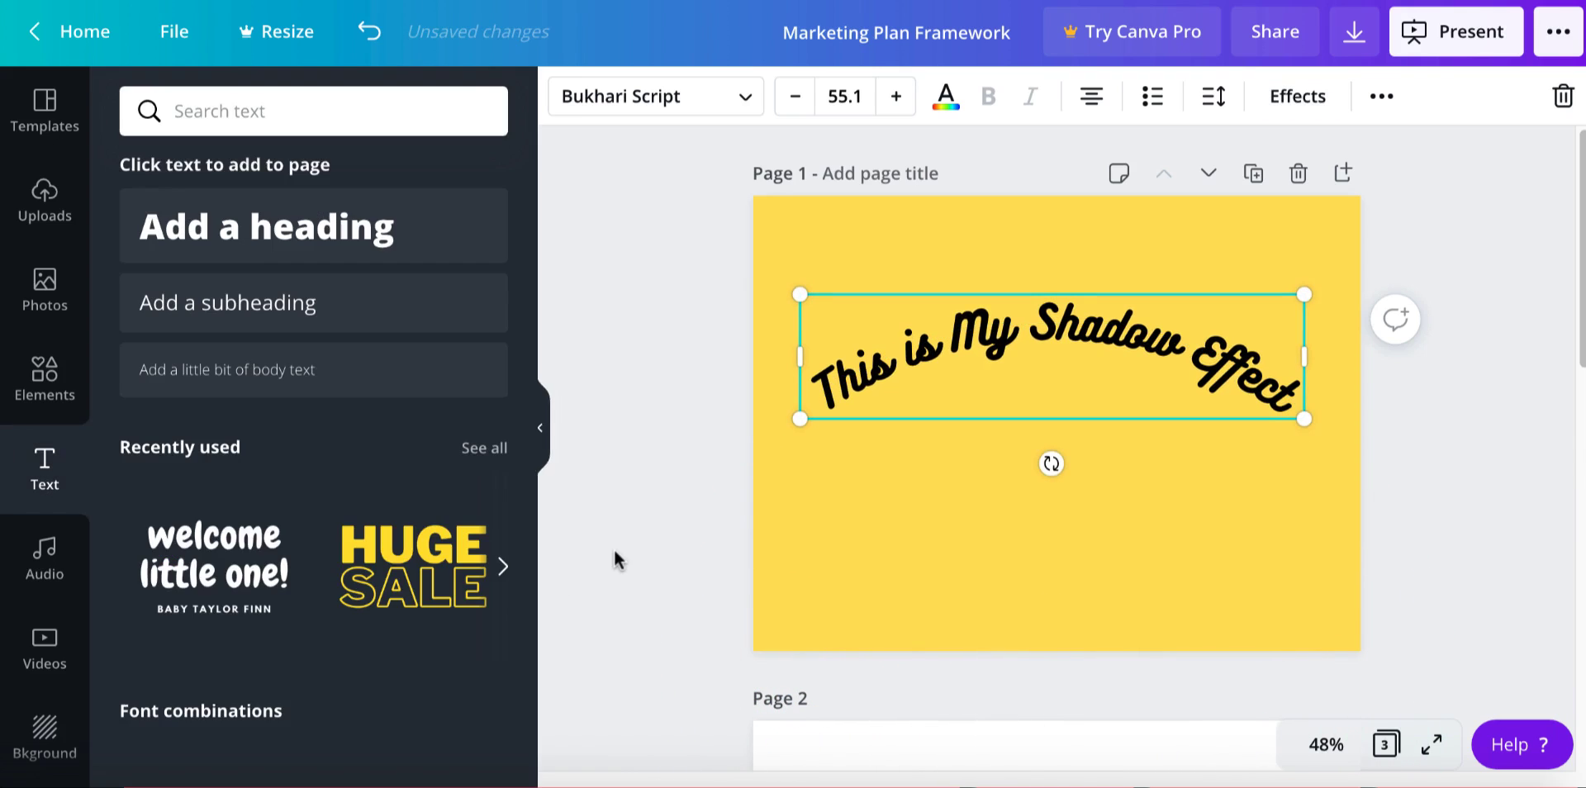
{"action": "left_click", "coordinate": [895, 537]}
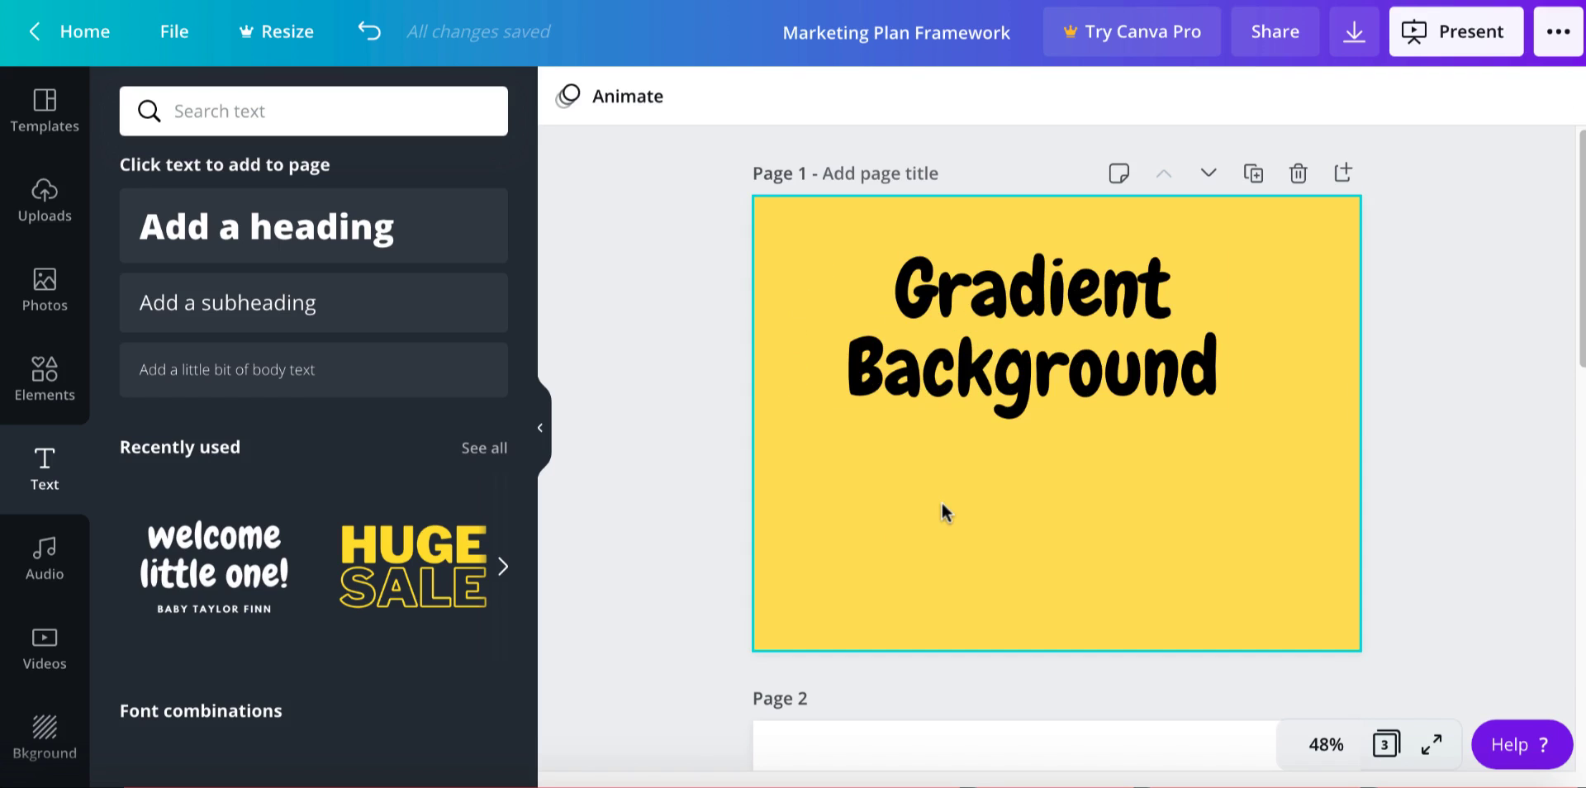
- Search the elements for "gradient" and add the square pink-to-purple gradient to page 1
{"action": "left_click", "coordinate": [40, 384]}
{"action": "left_click", "coordinate": [268, 108]}
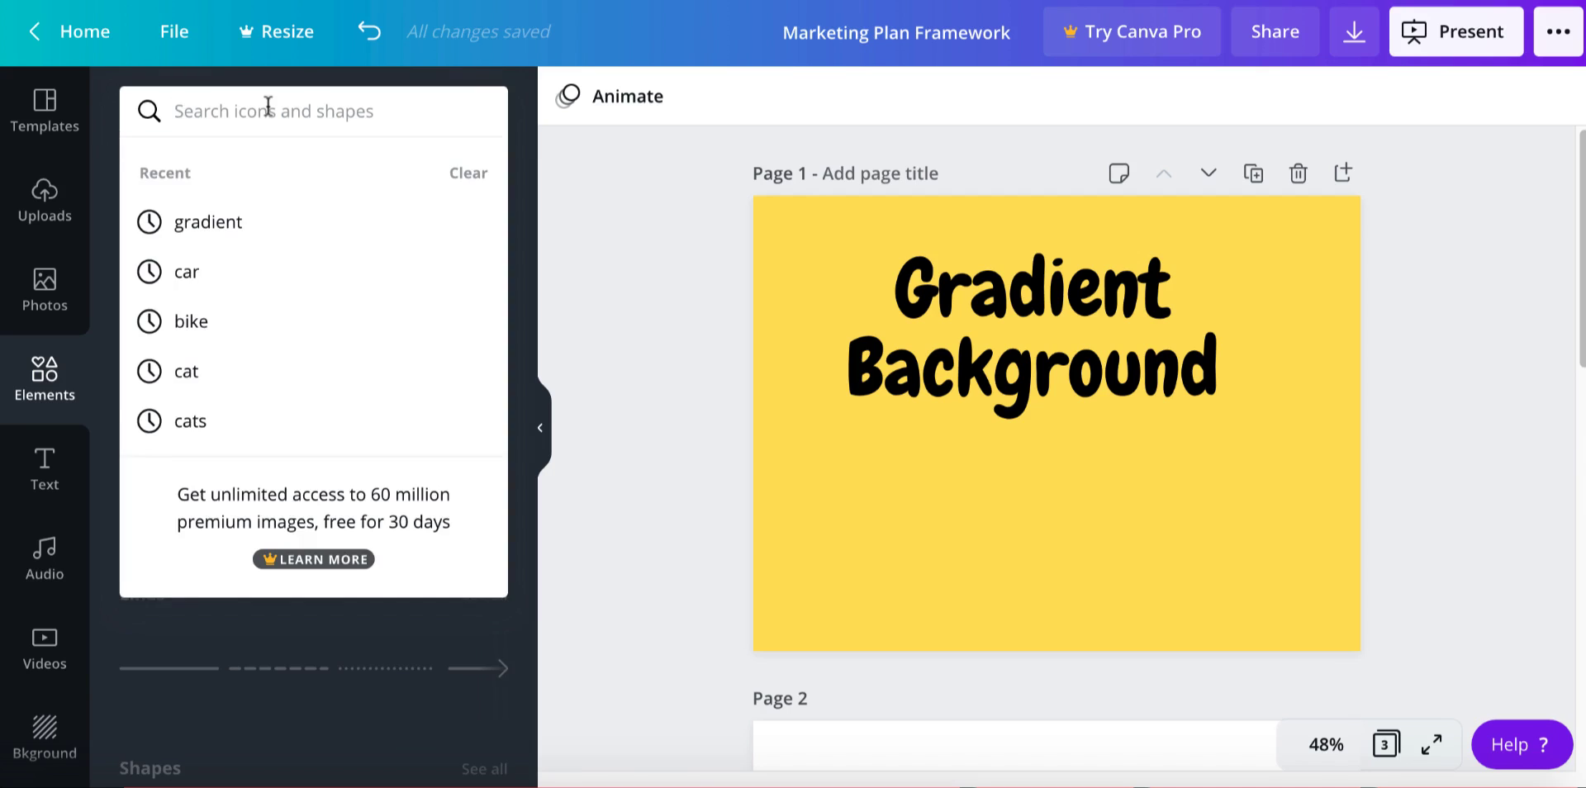
{"action": "type", "text": "gradient"}
{"action": "key", "text": "Return"}
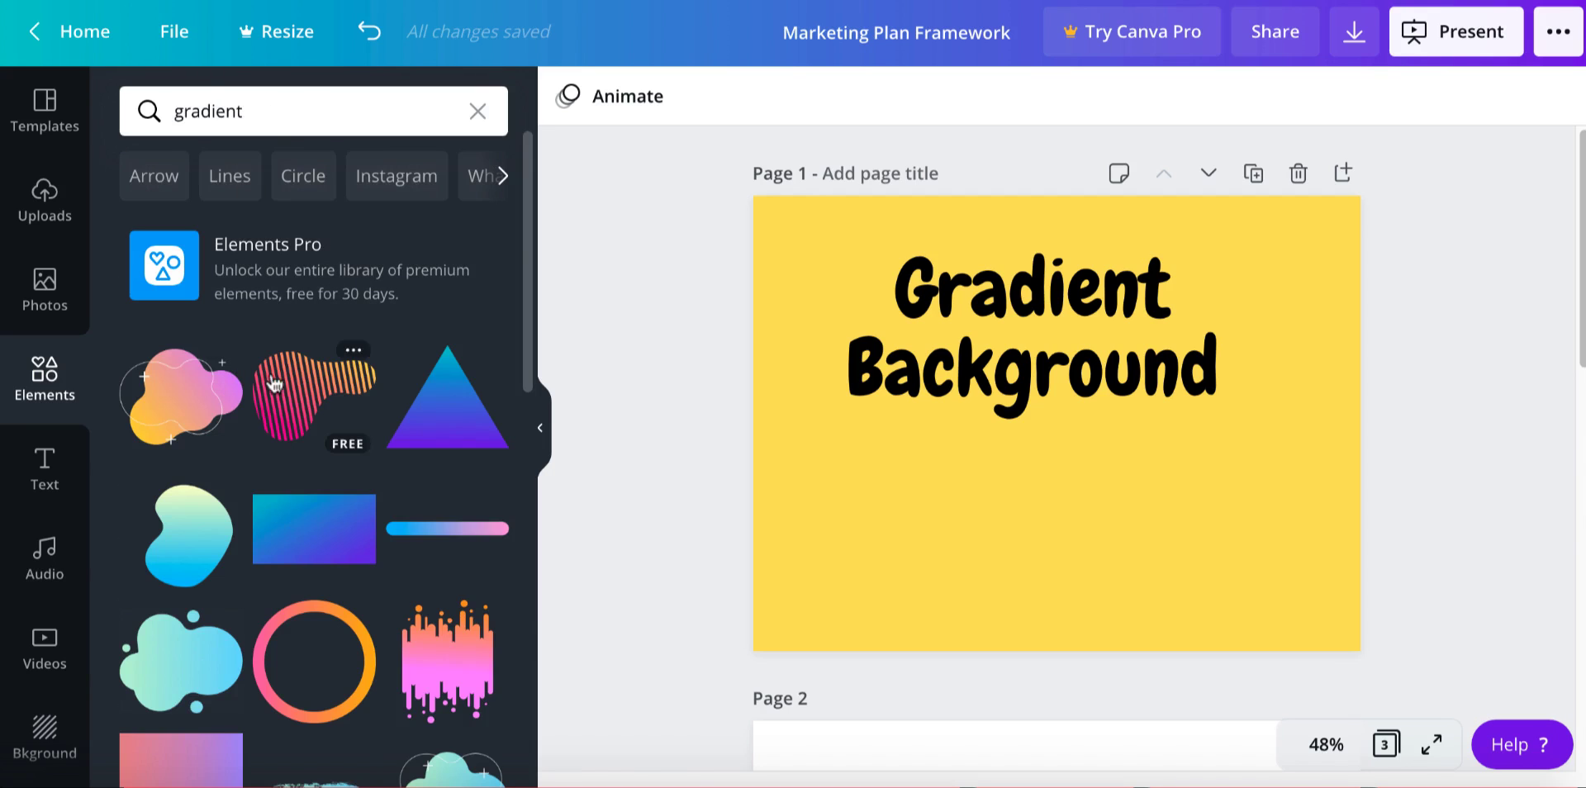
{"action": "left_click_drag", "start_coordinate": [523, 230], "coordinate": [525, 340]}
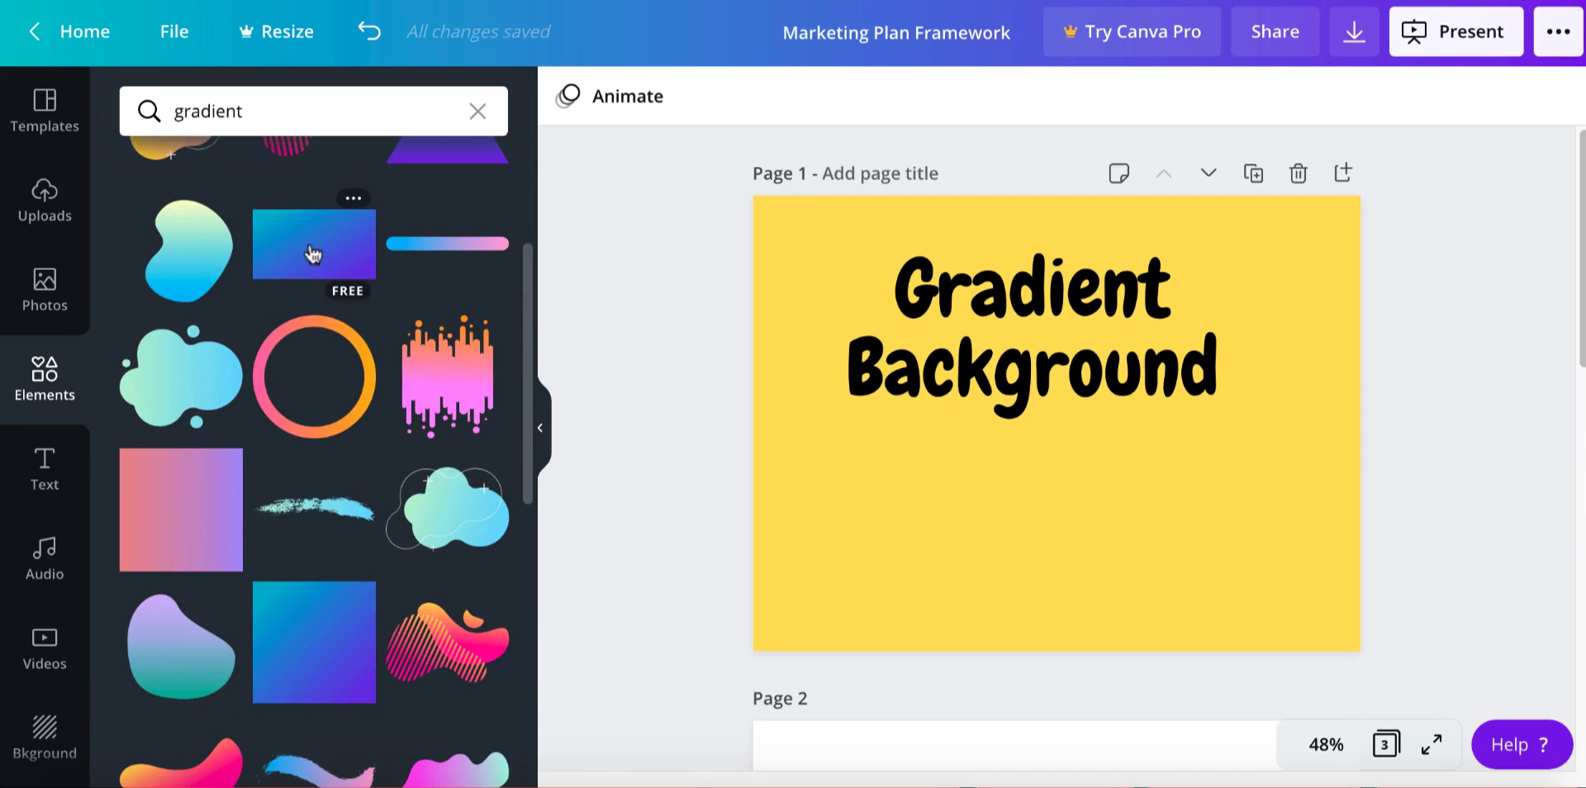
{"action": "left_click", "coordinate": [206, 517]}
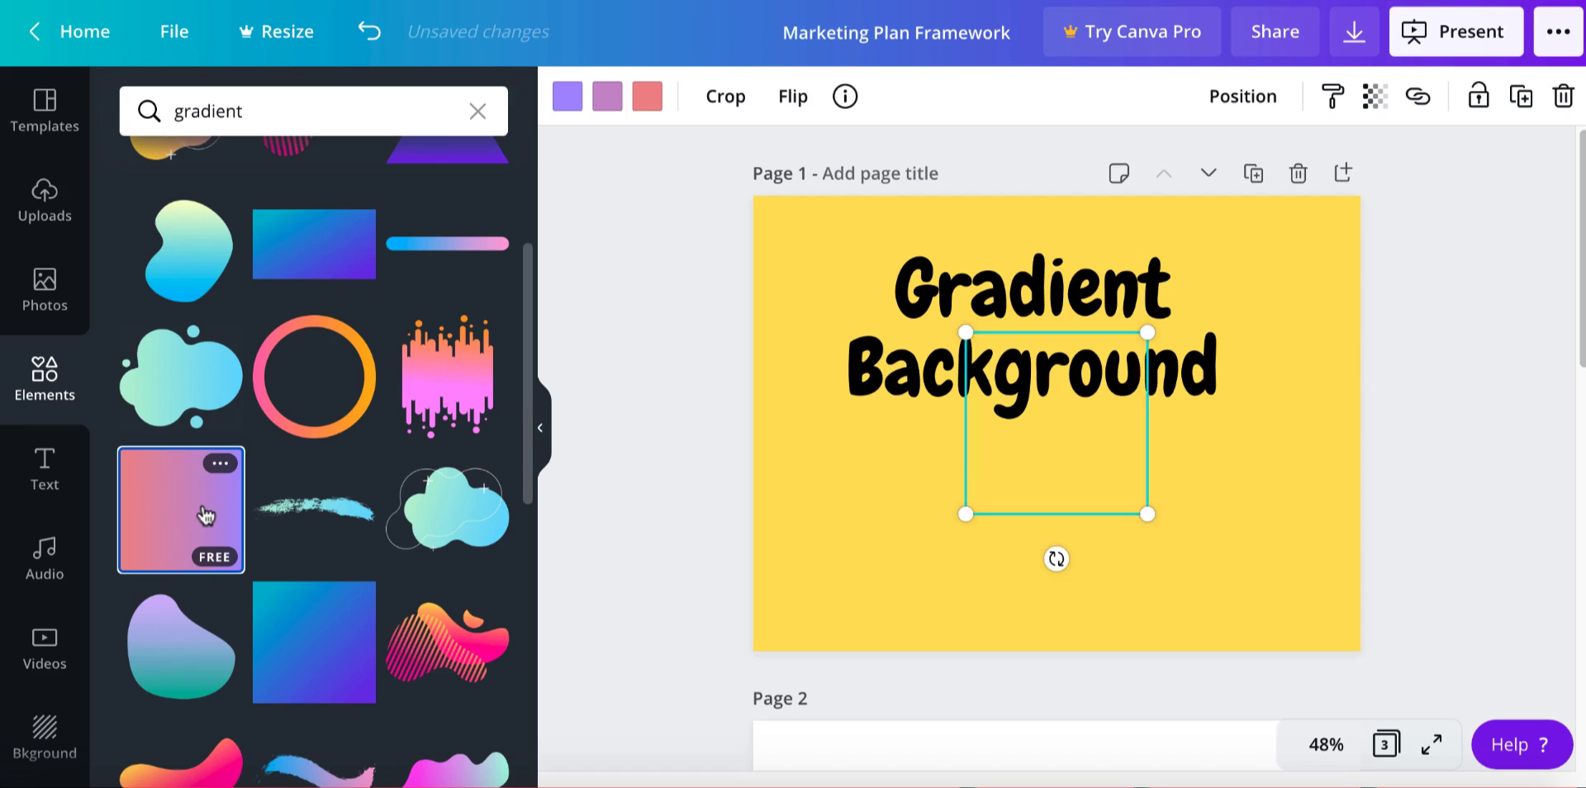
- Move the gradient square to the page's upper-left corner and enlarge it until it covers the whole page
{"action": "left_click_drag", "start_coordinate": [1045, 405], "coordinate": [836, 266]}
{"action": "left_click_drag", "start_coordinate": [934, 378], "coordinate": [1364, 625]}
{"action": "left_click", "coordinate": [1474, 563]}
{"action": "left_click", "coordinate": [1037, 417]}
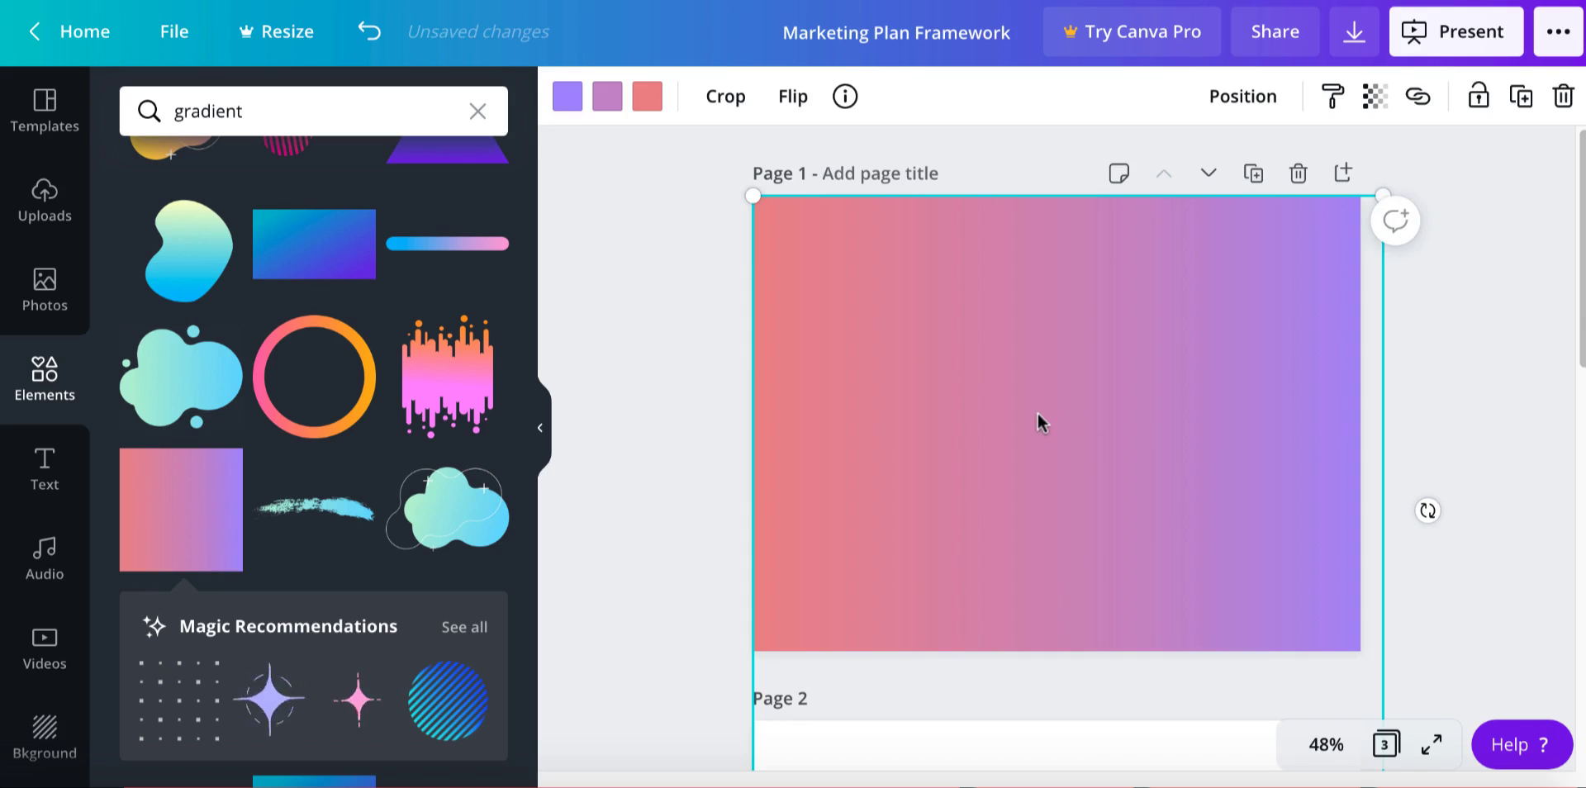
- Recolour the gradient by replacing purple with blue, mauve with turquoise after trying pink, and salmon with yellow
{"action": "left_click", "coordinate": [567, 99]}
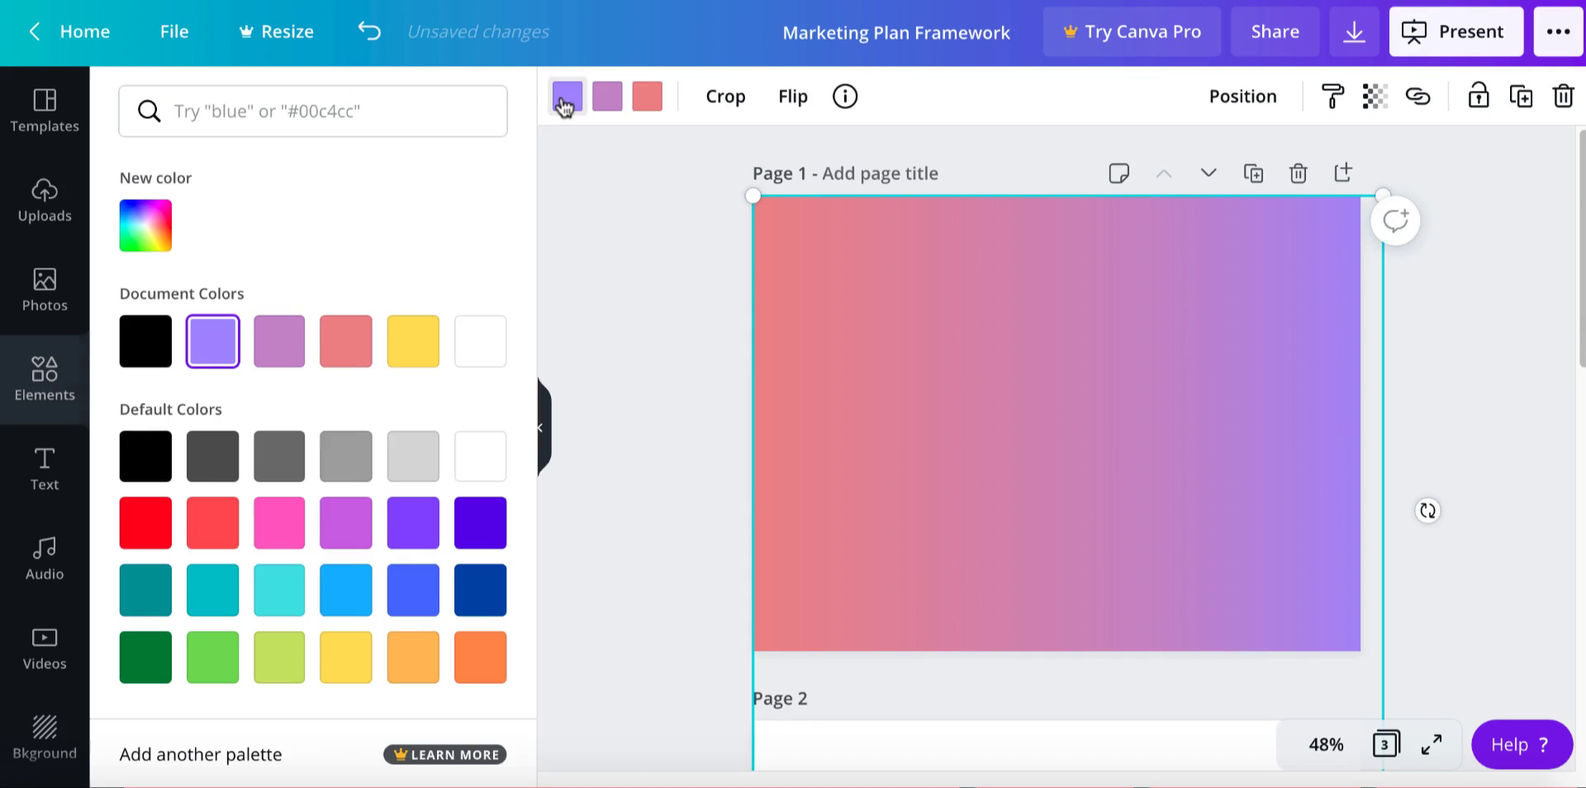
{"action": "left_click", "coordinate": [357, 583]}
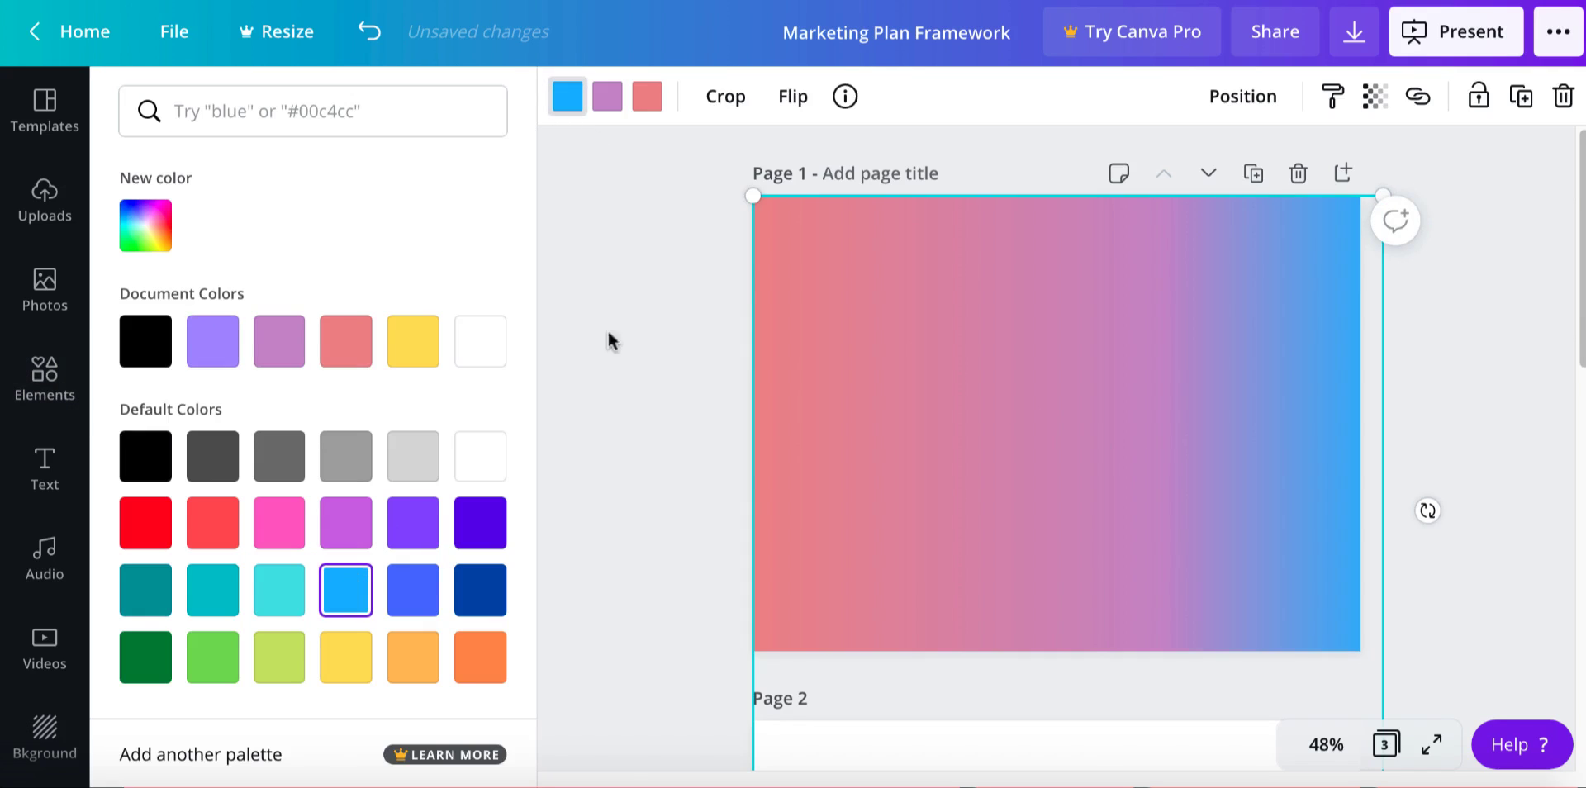
{"action": "left_click", "coordinate": [615, 114]}
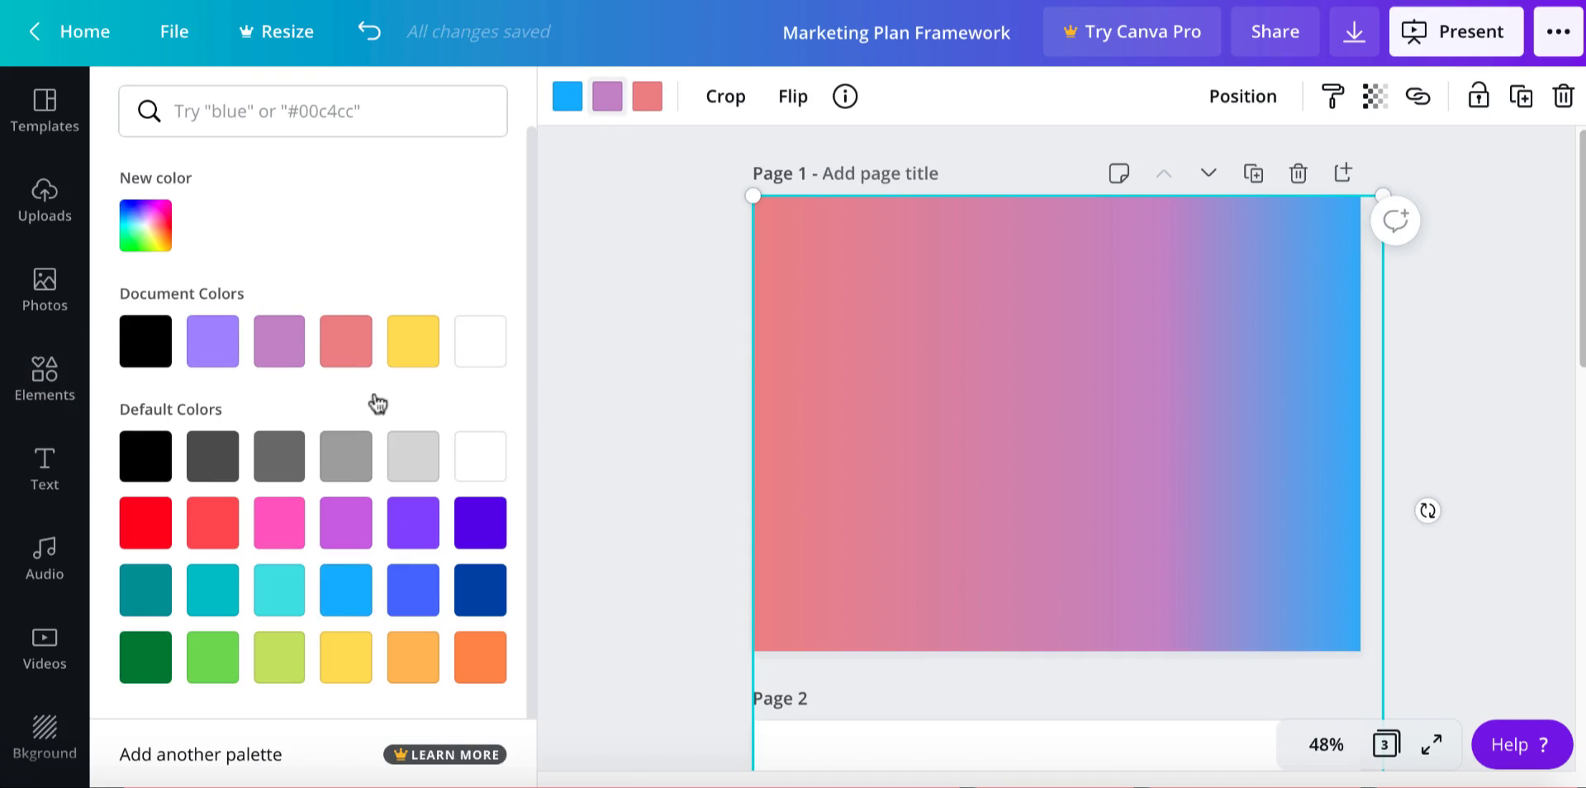
{"action": "left_click", "coordinate": [281, 528]}
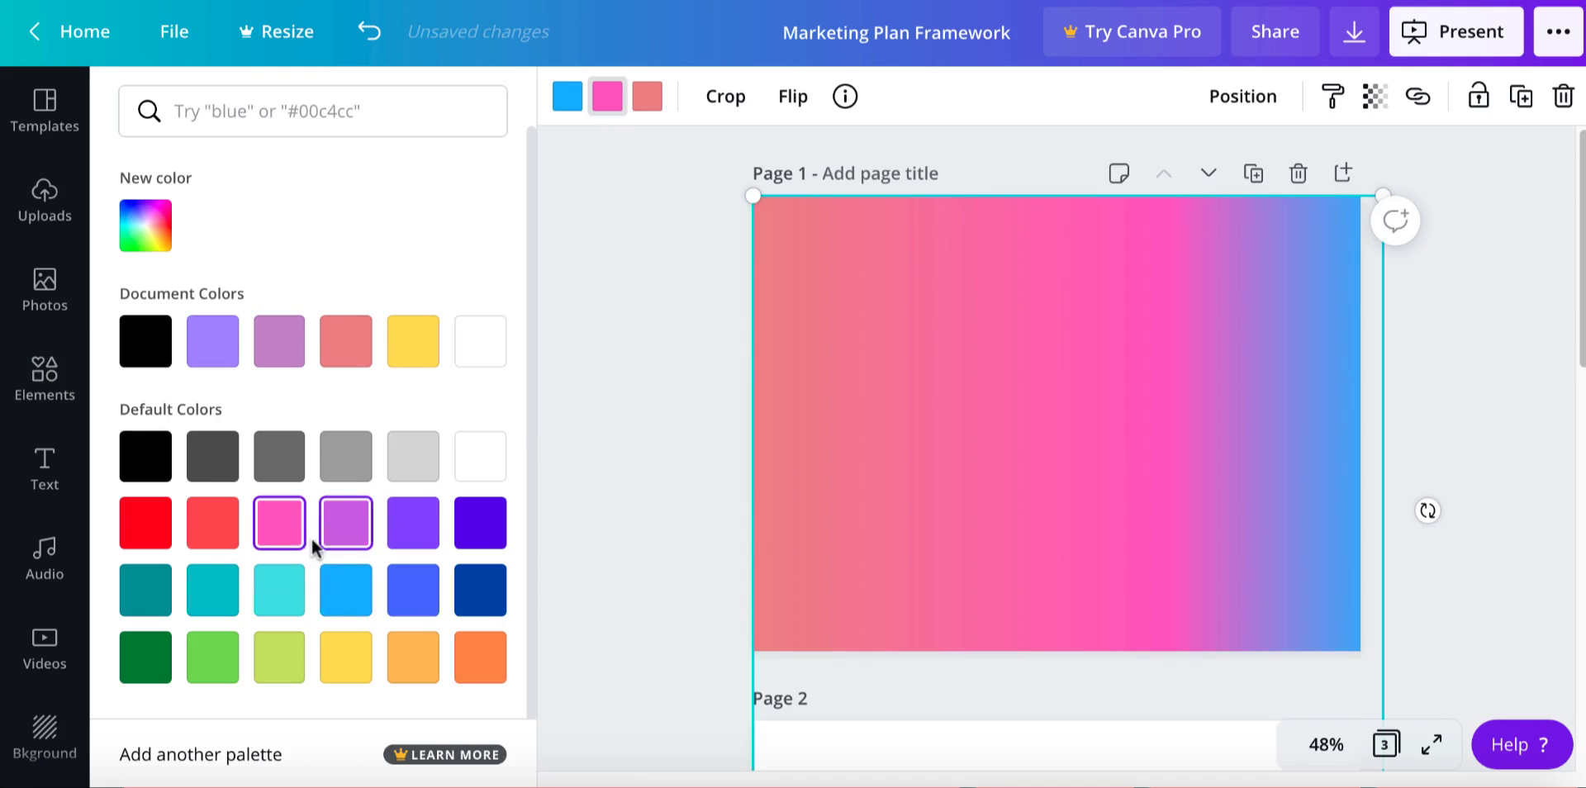
{"action": "left_click", "coordinate": [280, 593]}
{"action": "left_click", "coordinate": [646, 96]}
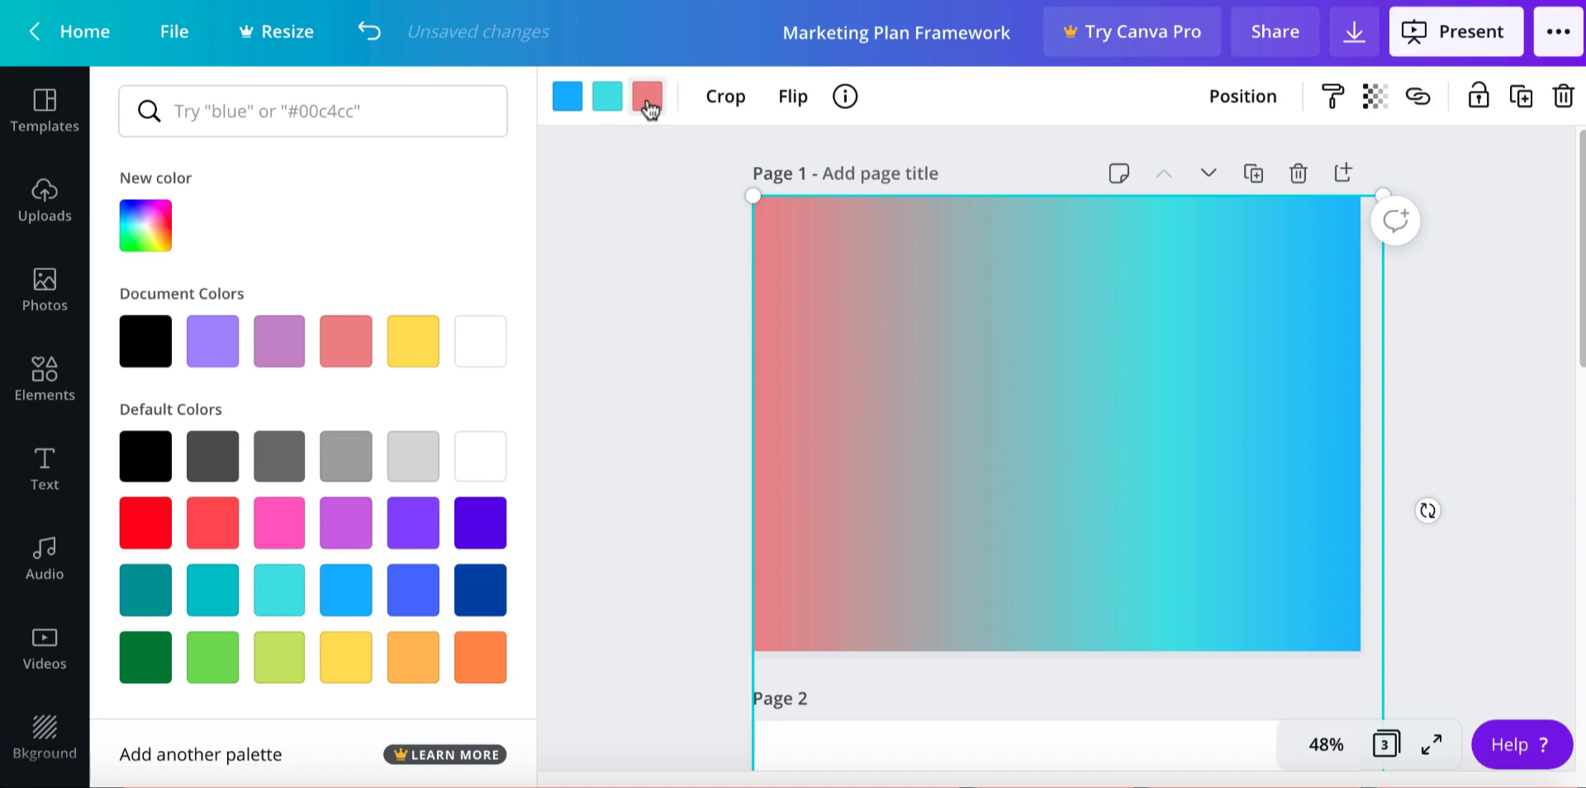
{"action": "left_click", "coordinate": [360, 673]}
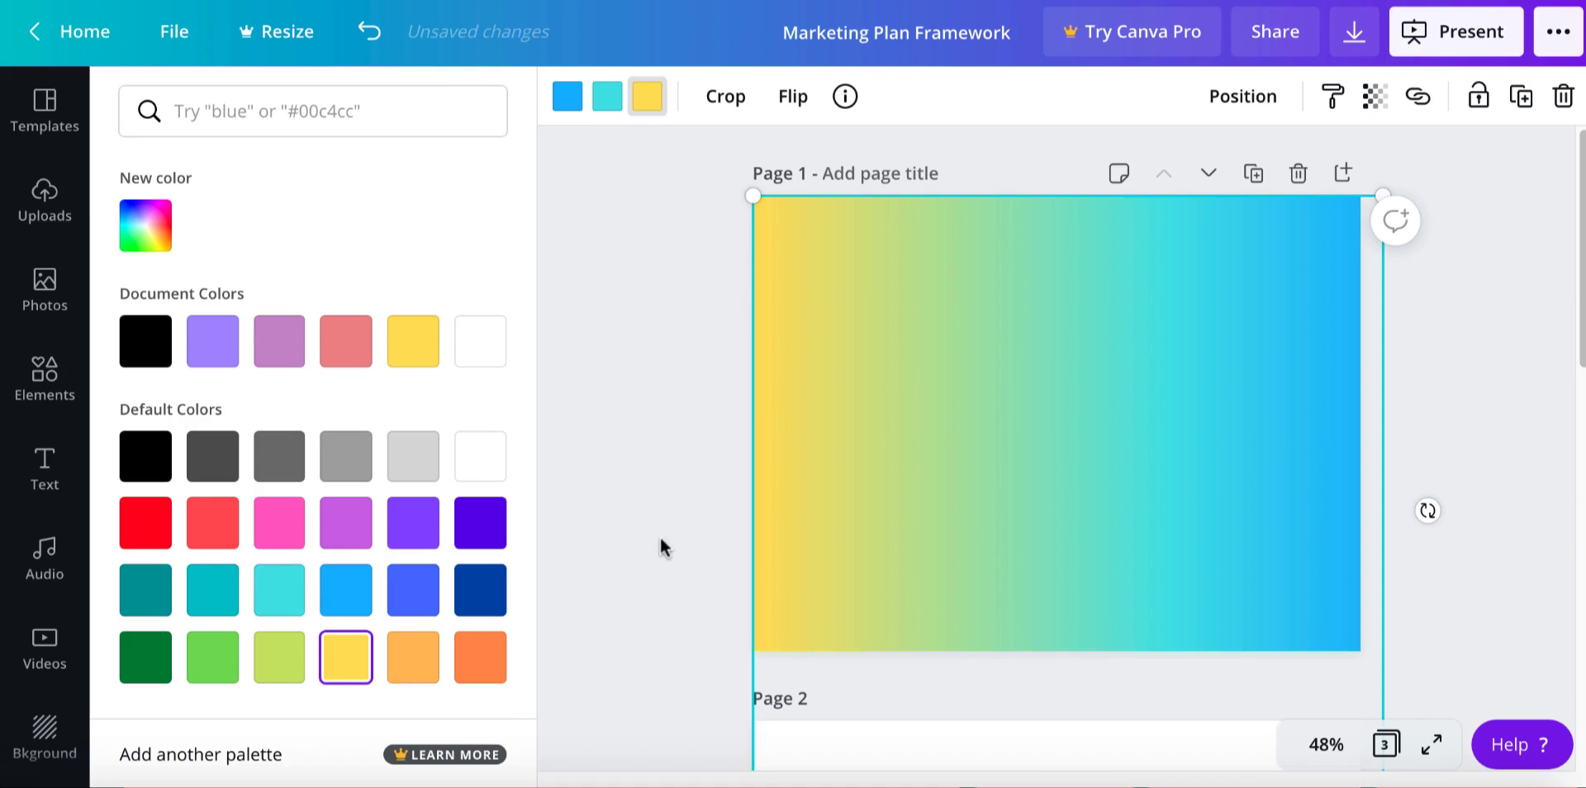
- Flip the gradient background horizontally and vertically, and close the colour choices
{"action": "left_click", "coordinate": [793, 95]}
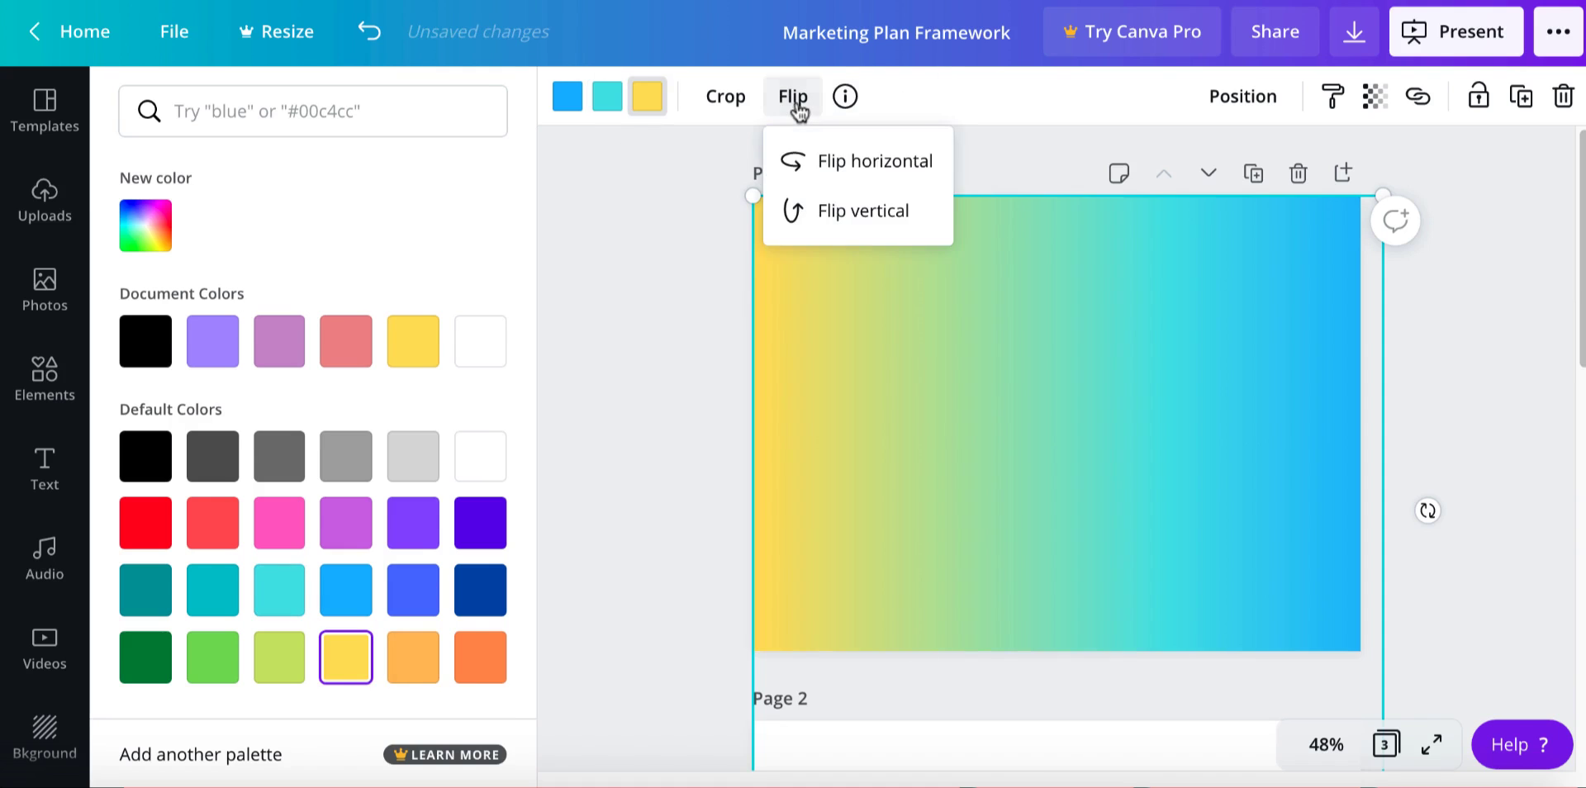
{"action": "left_click", "coordinate": [859, 163]}
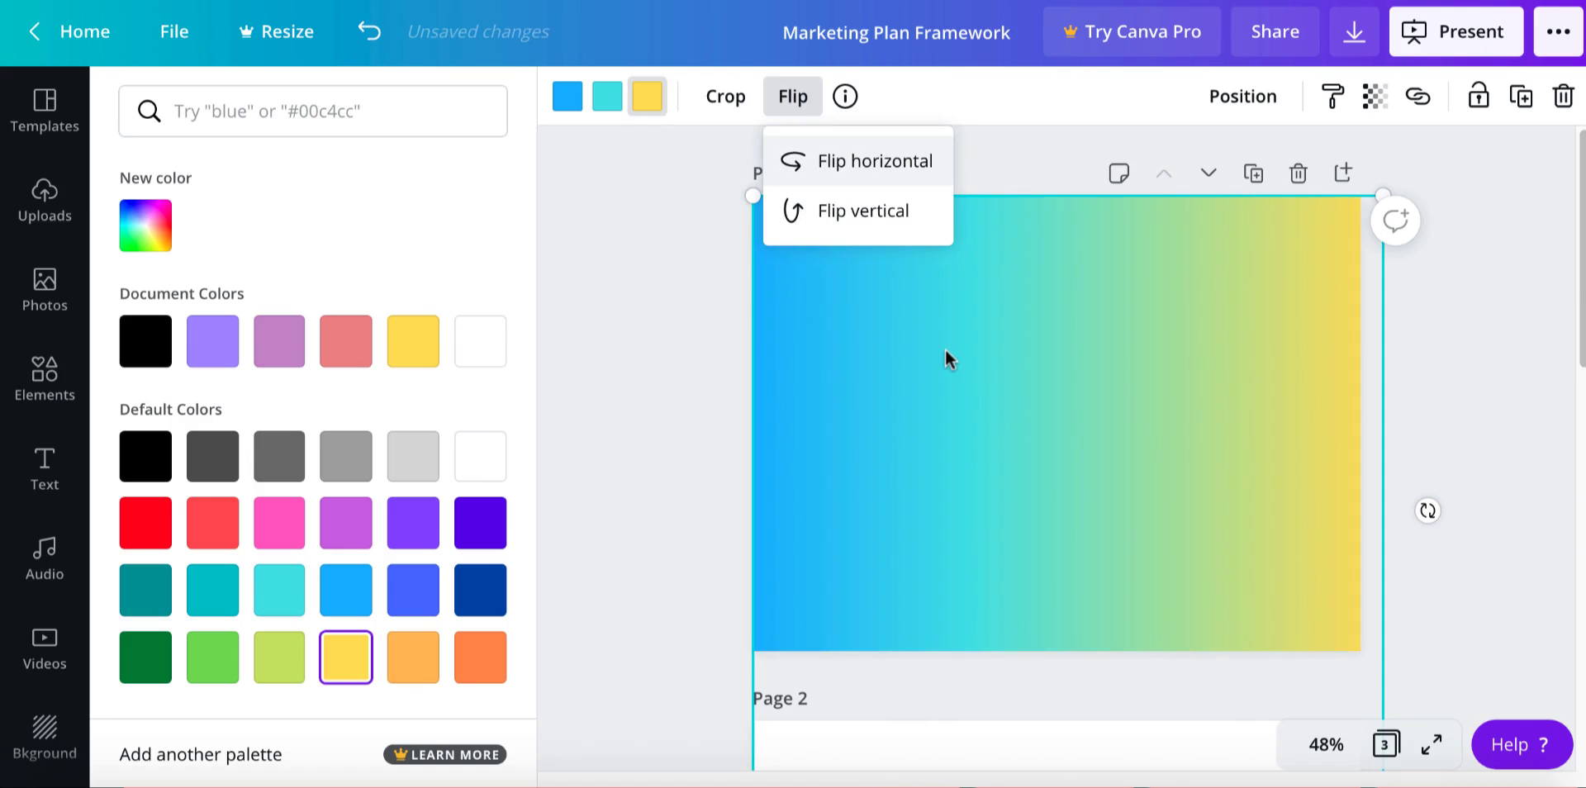
{"action": "left_click", "coordinate": [846, 224]}
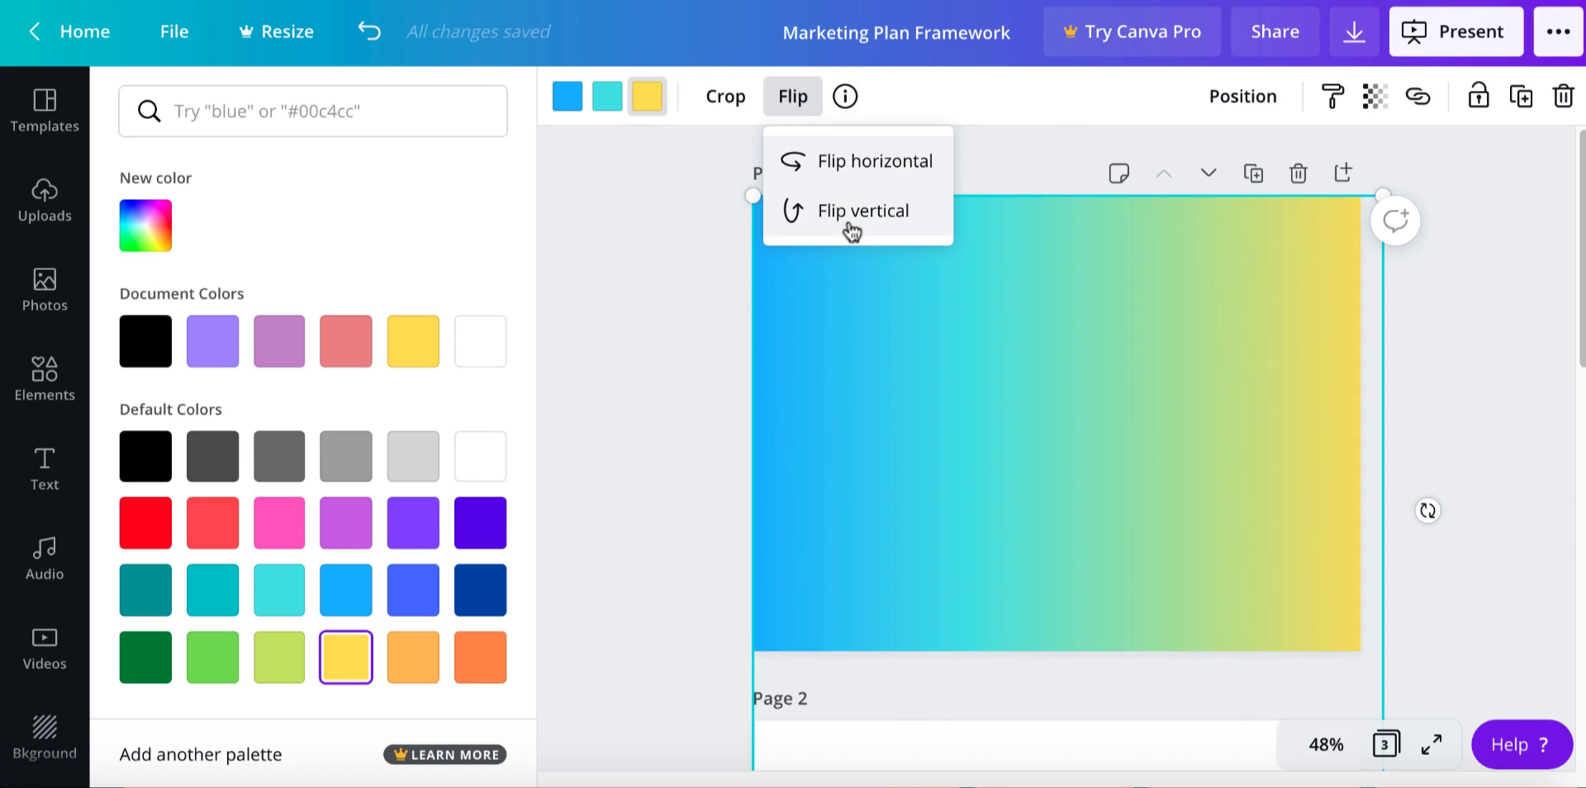
{"action": "left_click", "coordinate": [658, 377]}
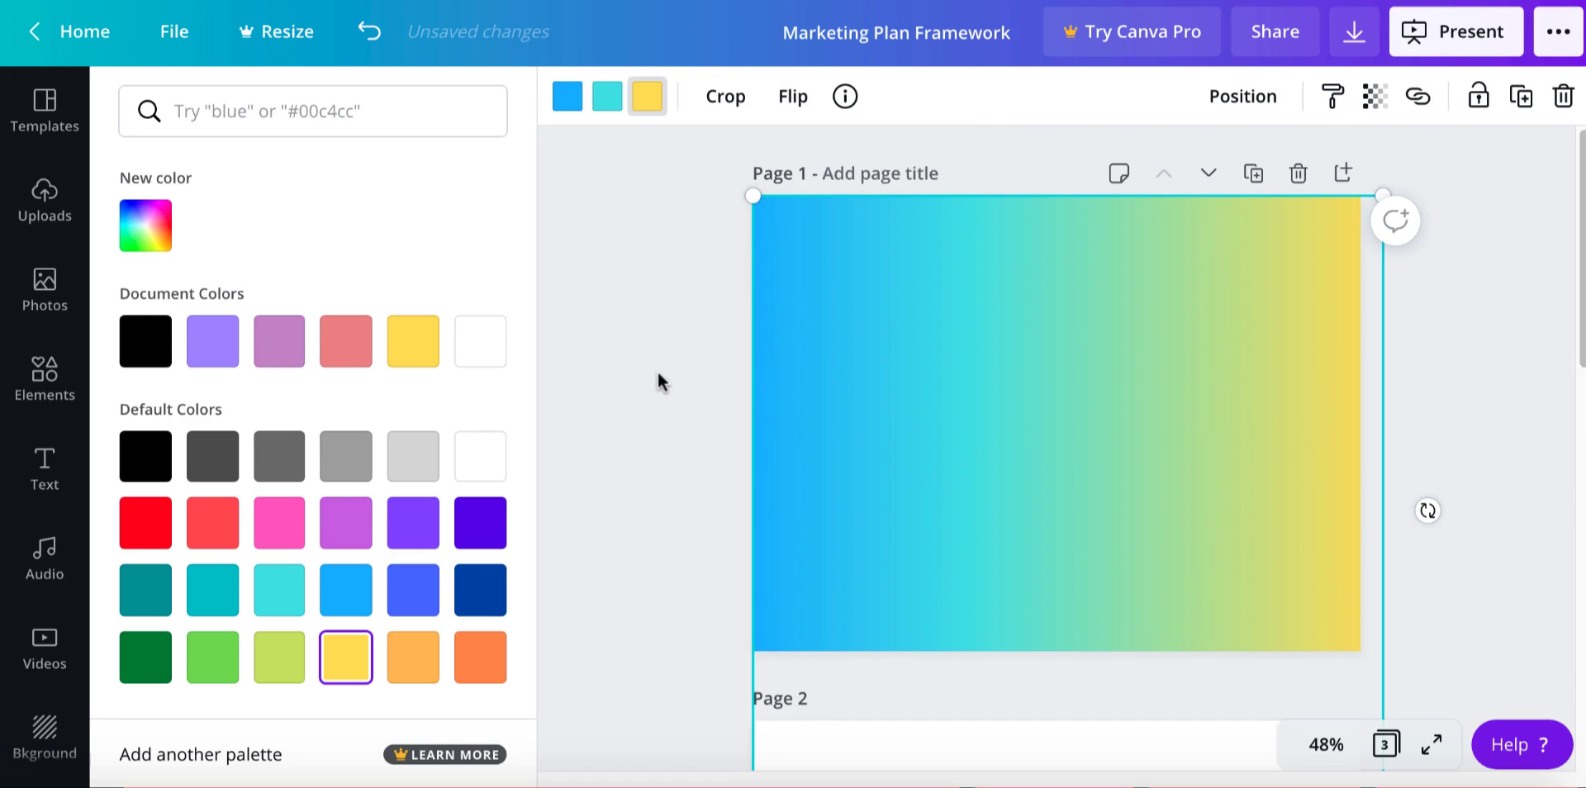
{"action": "left_click", "coordinate": [1483, 231]}
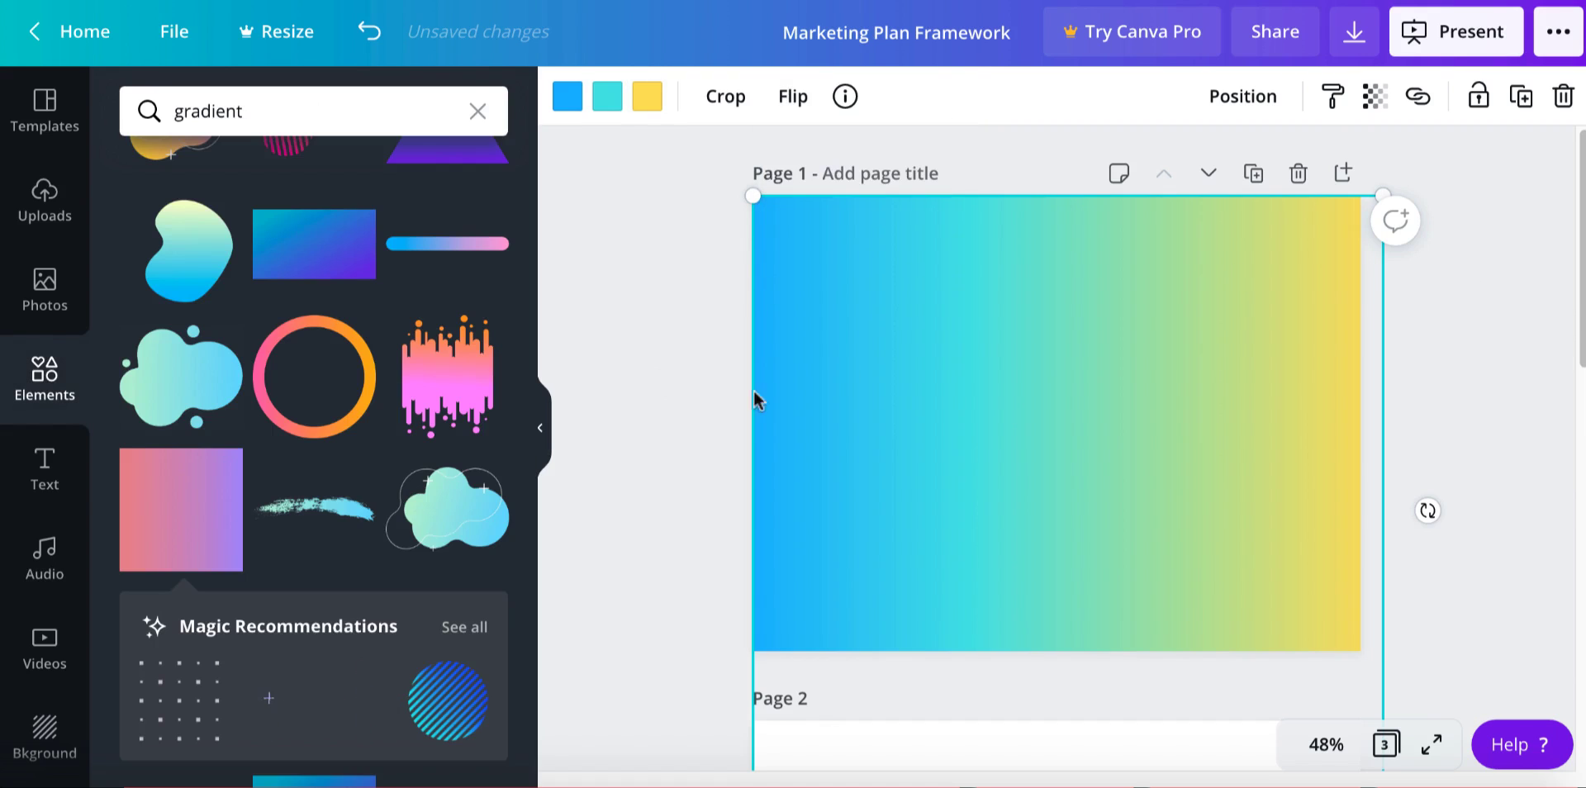
{"action": "left_click", "coordinate": [661, 421]}
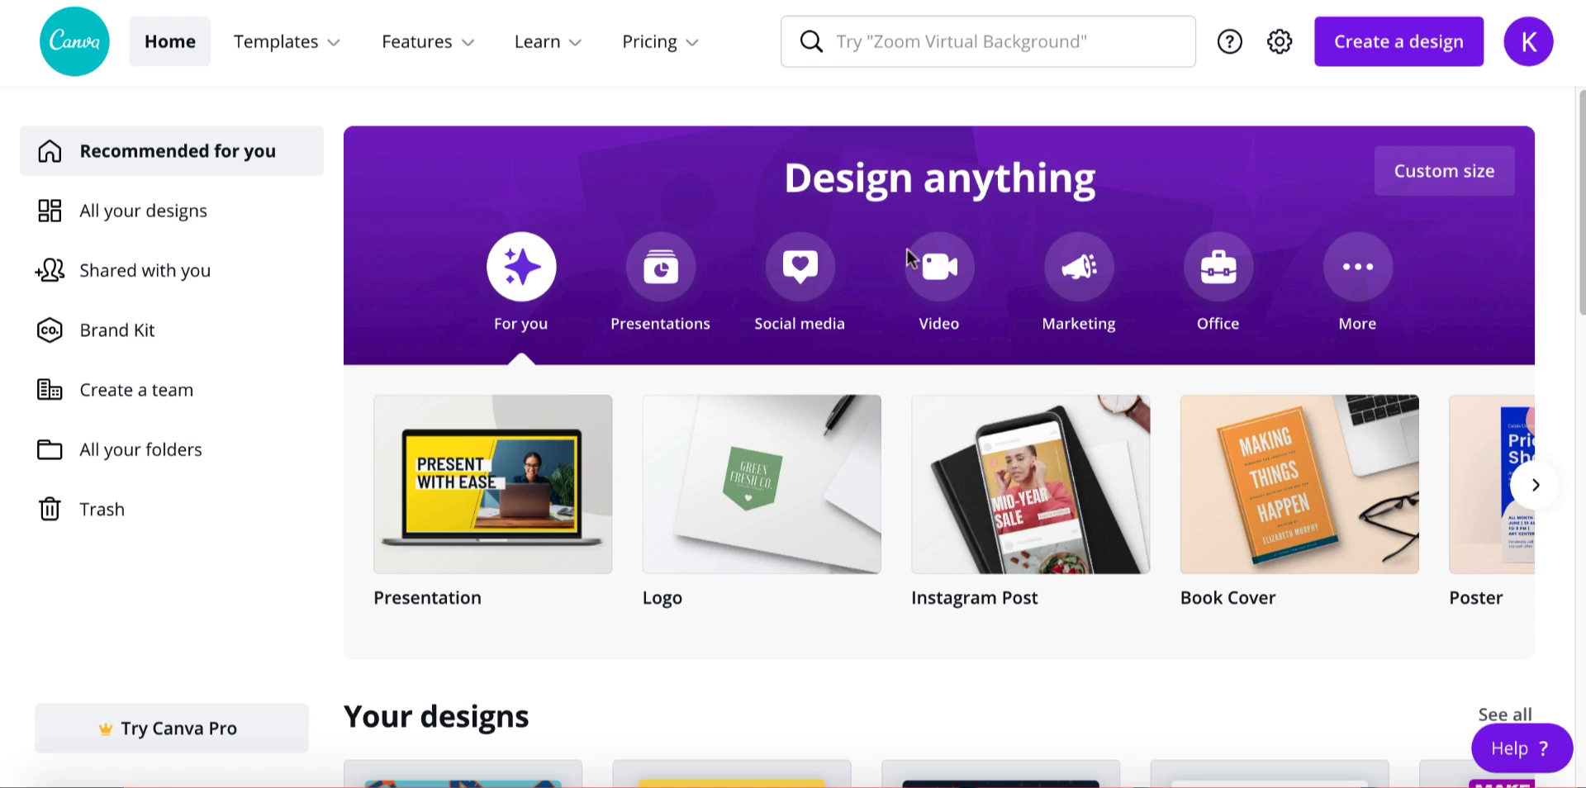
- Search the Canva templates for "ebook" and open the turquoise and orange Academic Notebook cover for editing
{"action": "left_click", "coordinate": [898, 39]}
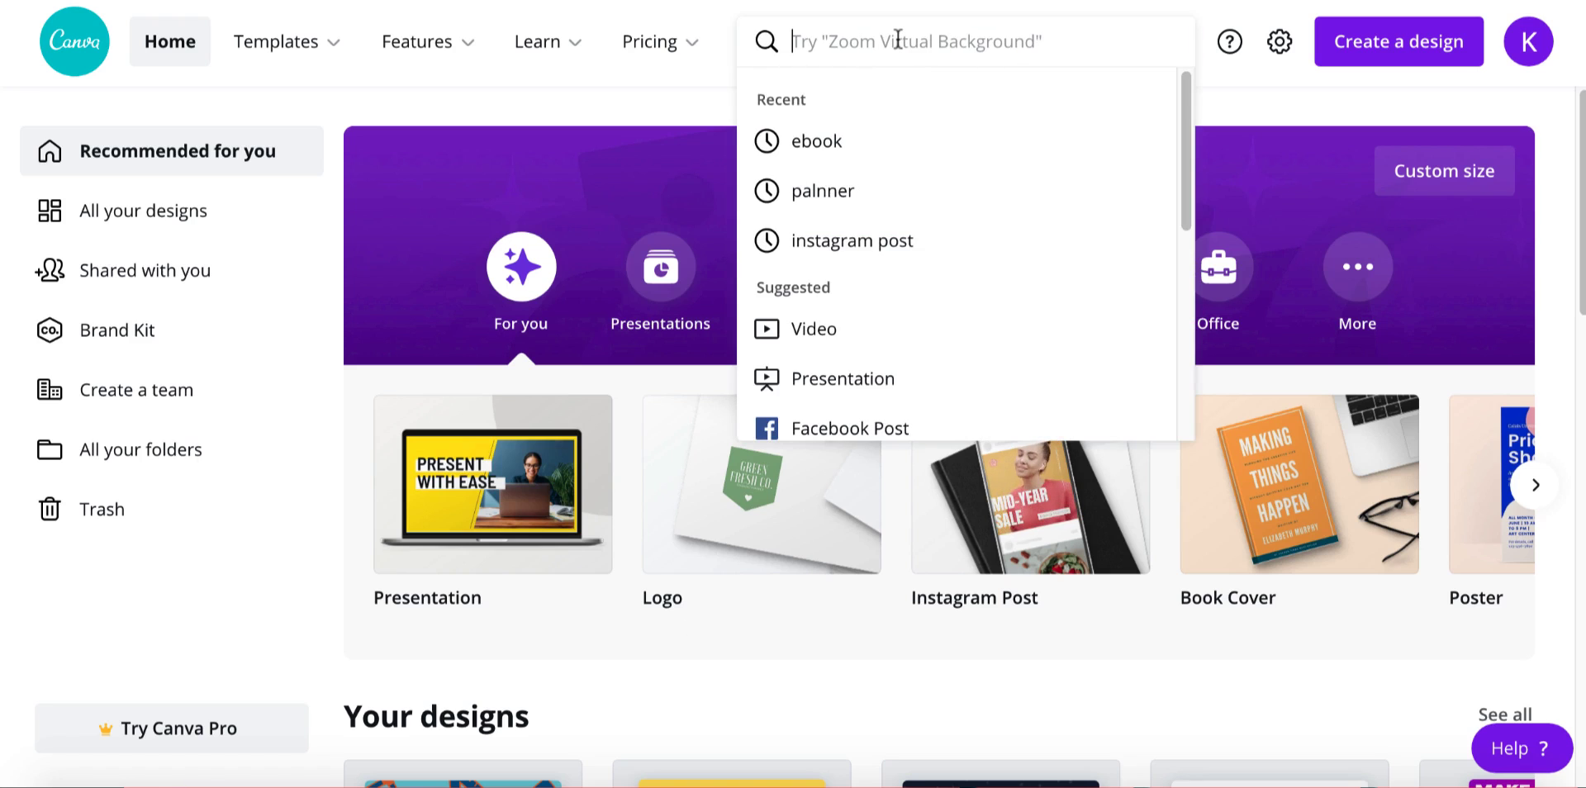
{"action": "type", "text": "EBOOK"}
{"action": "key", "text": "Return"}
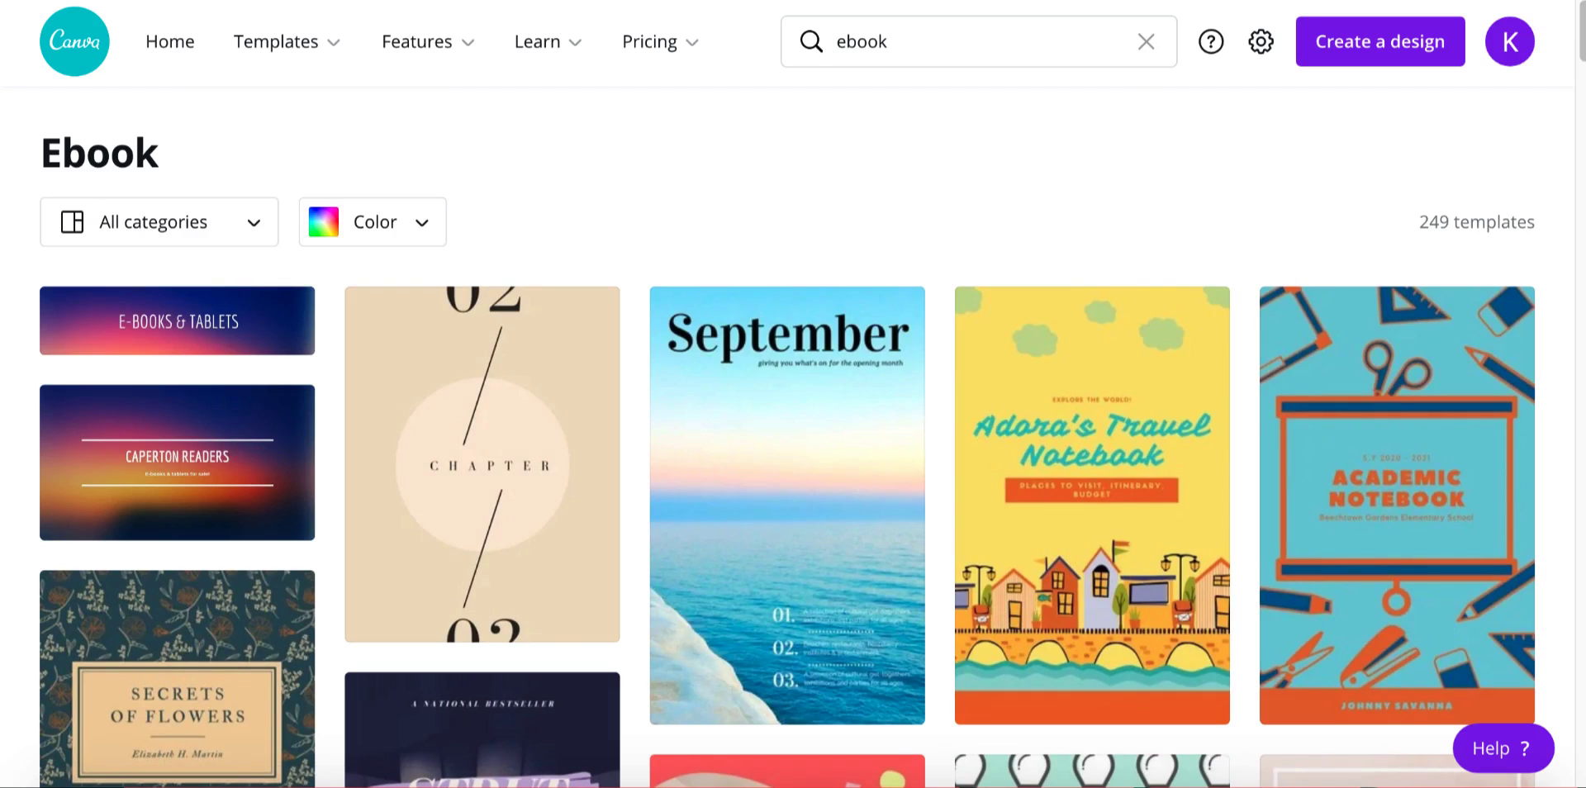
{"action": "left_click", "coordinate": [1367, 479]}
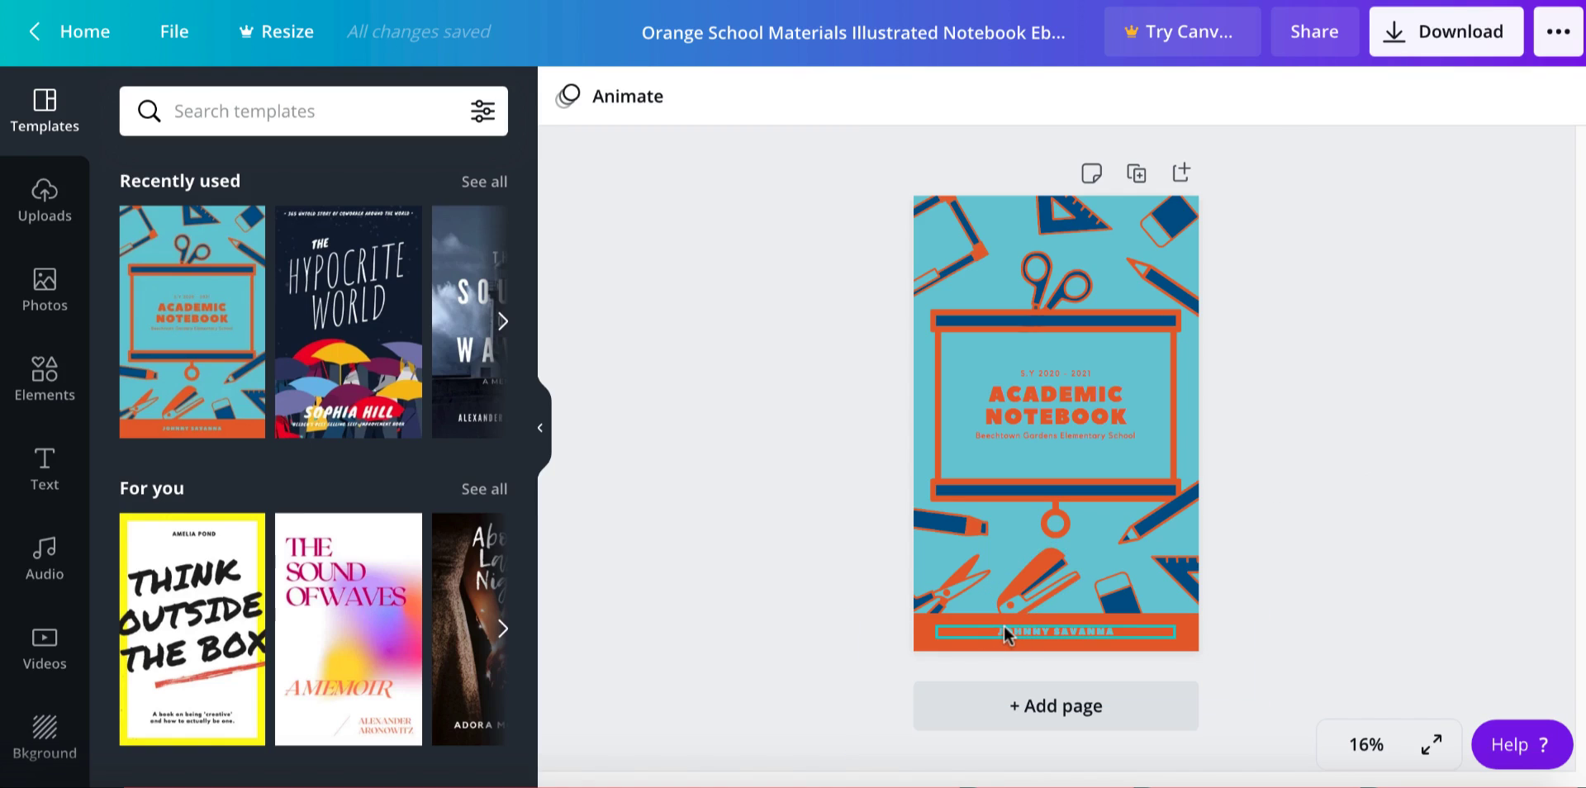
{"action": "left_click", "coordinate": [1056, 632]}
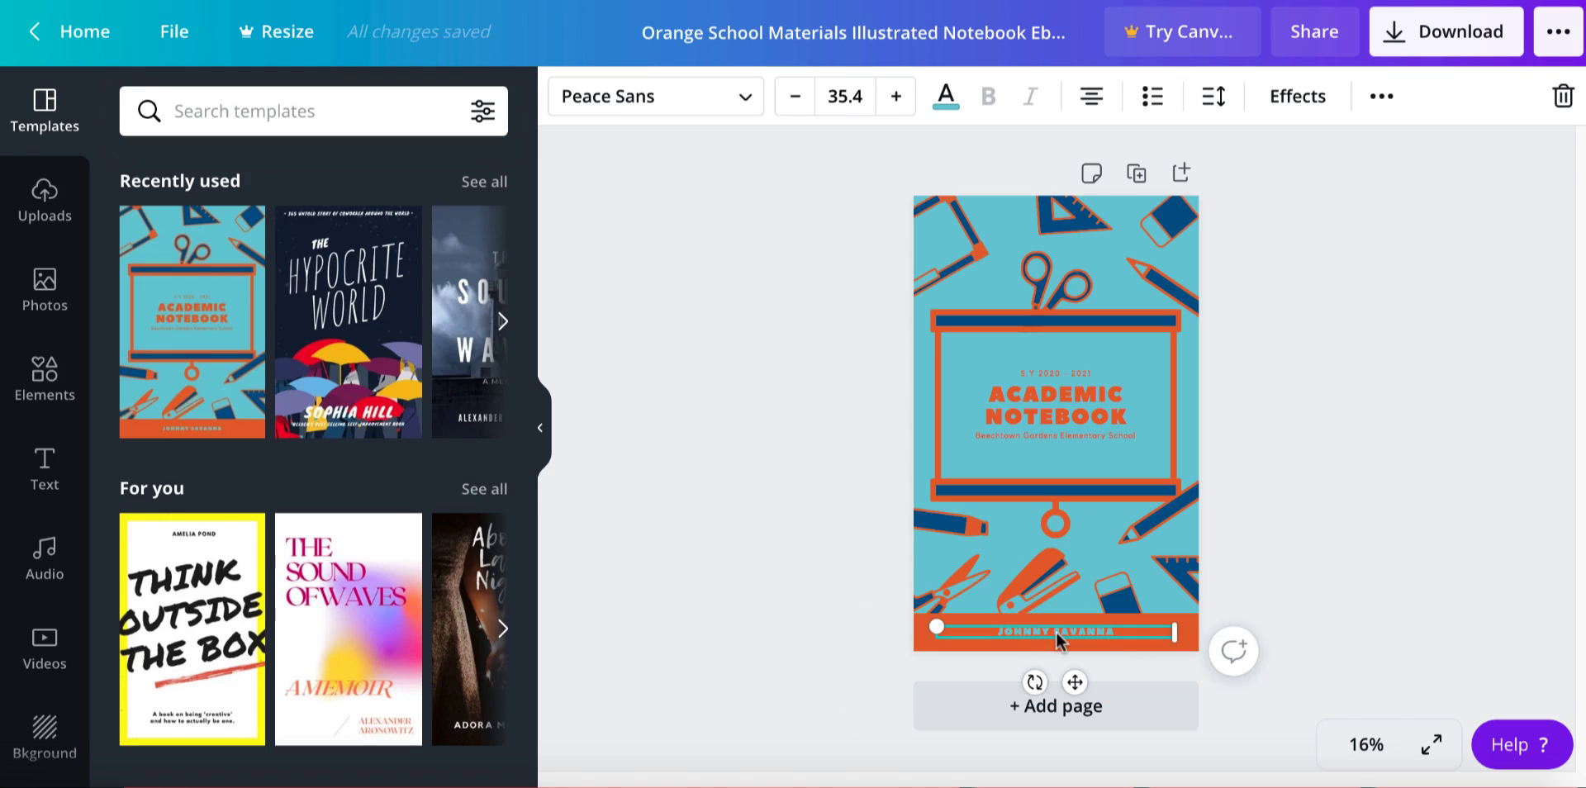
{"action": "left_click", "coordinate": [1375, 100]}
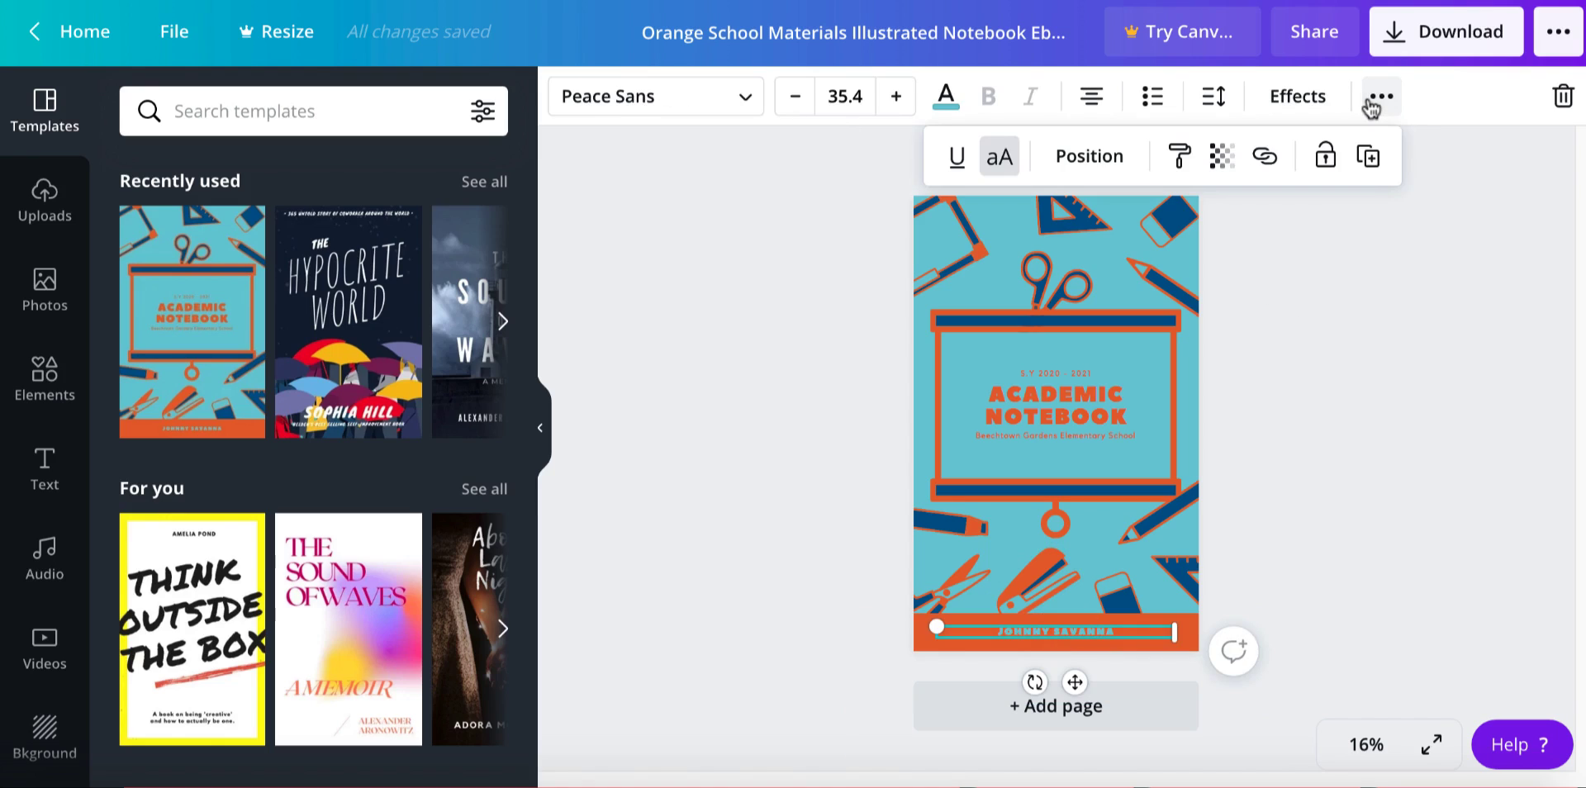
{"action": "left_click", "coordinate": [1266, 159]}
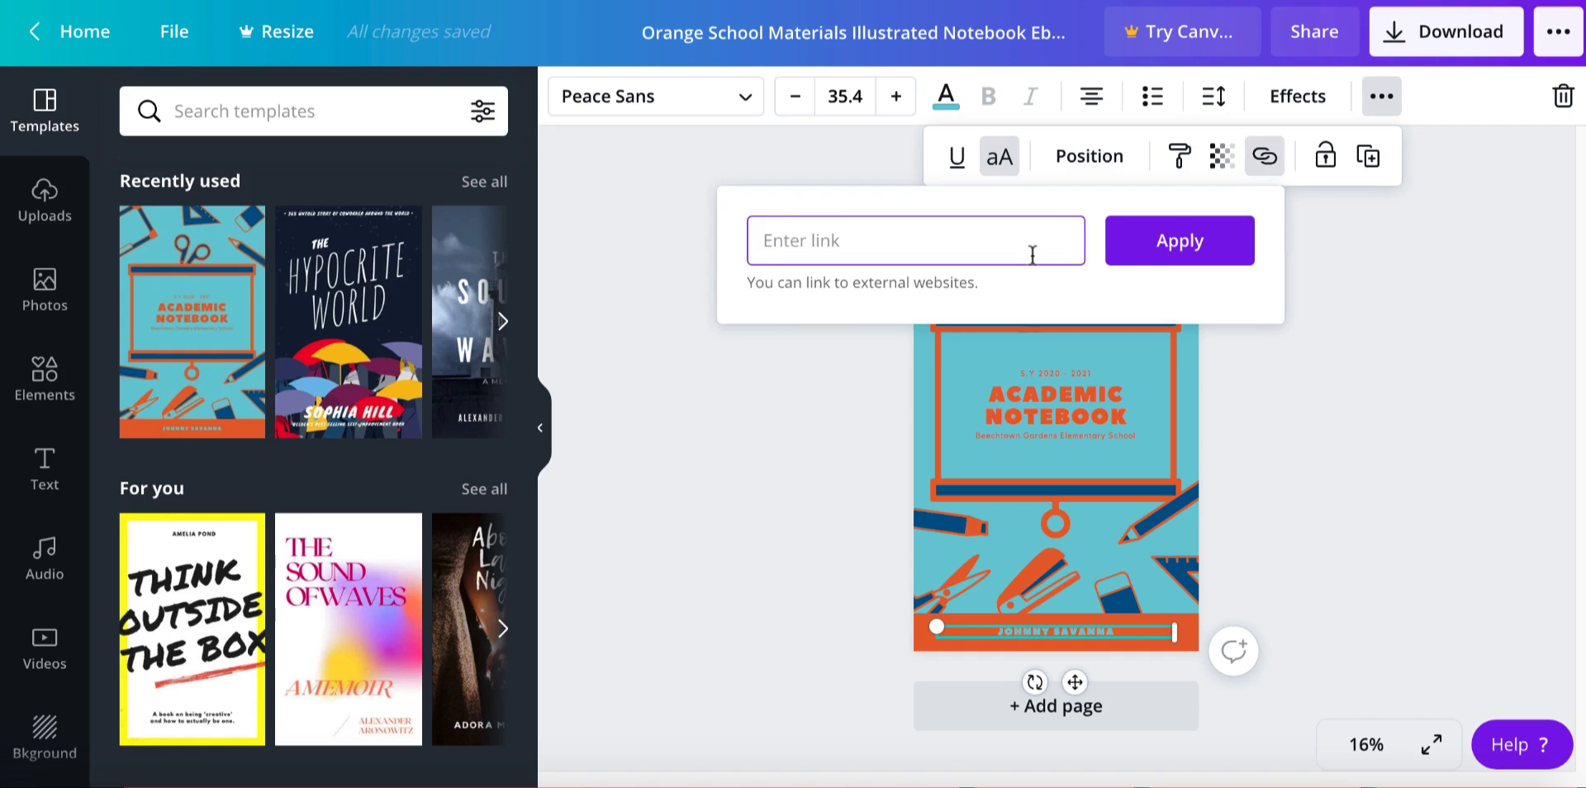
{"action": "type", "text": "W"}
{"action": "key", "text": "BackSpace"}
{"action": "type", "text": "www.google.com"}
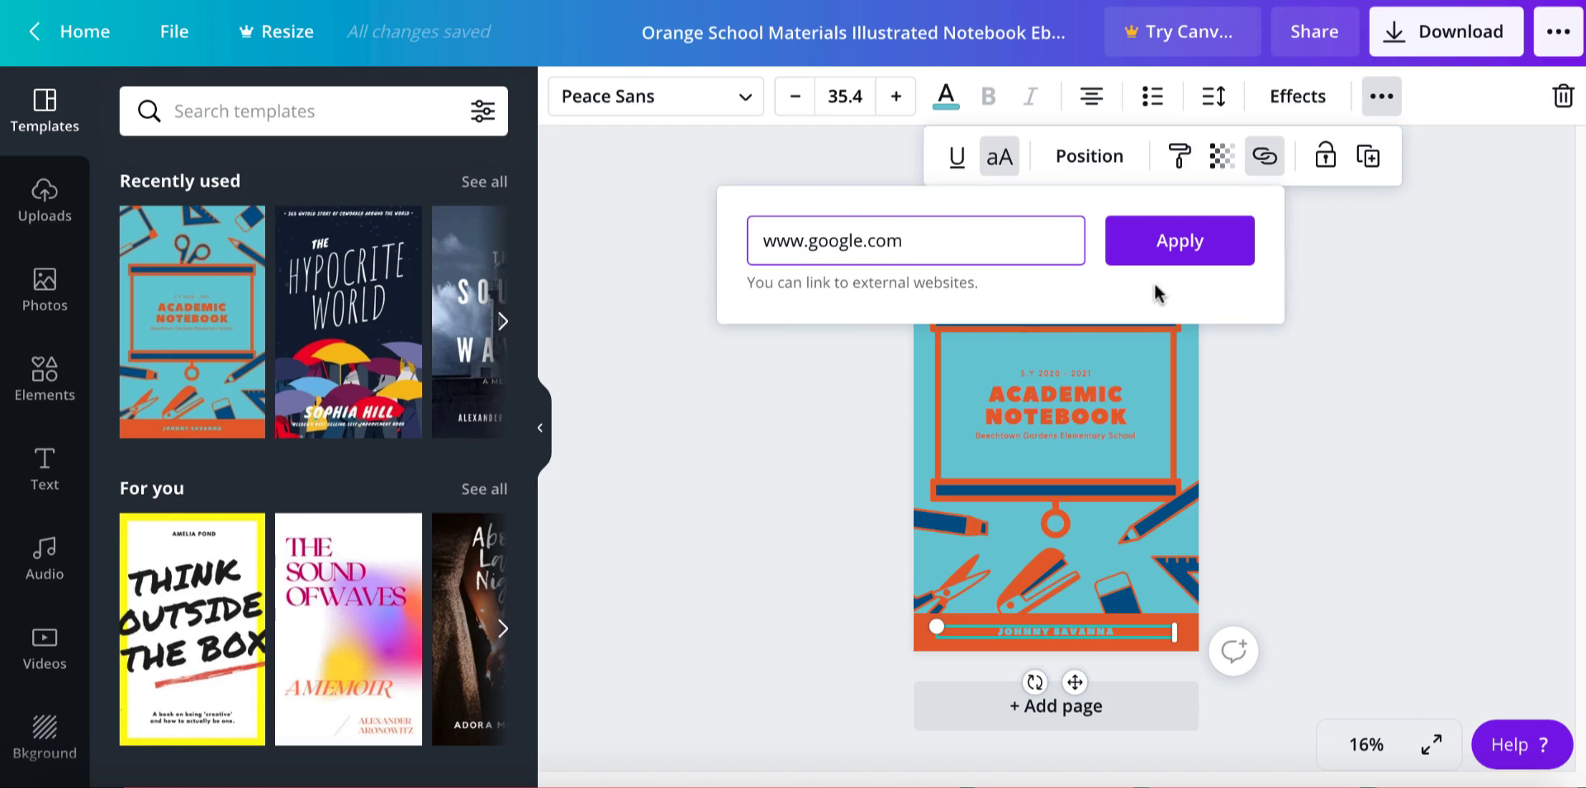
{"action": "left_click", "coordinate": [1189, 235]}
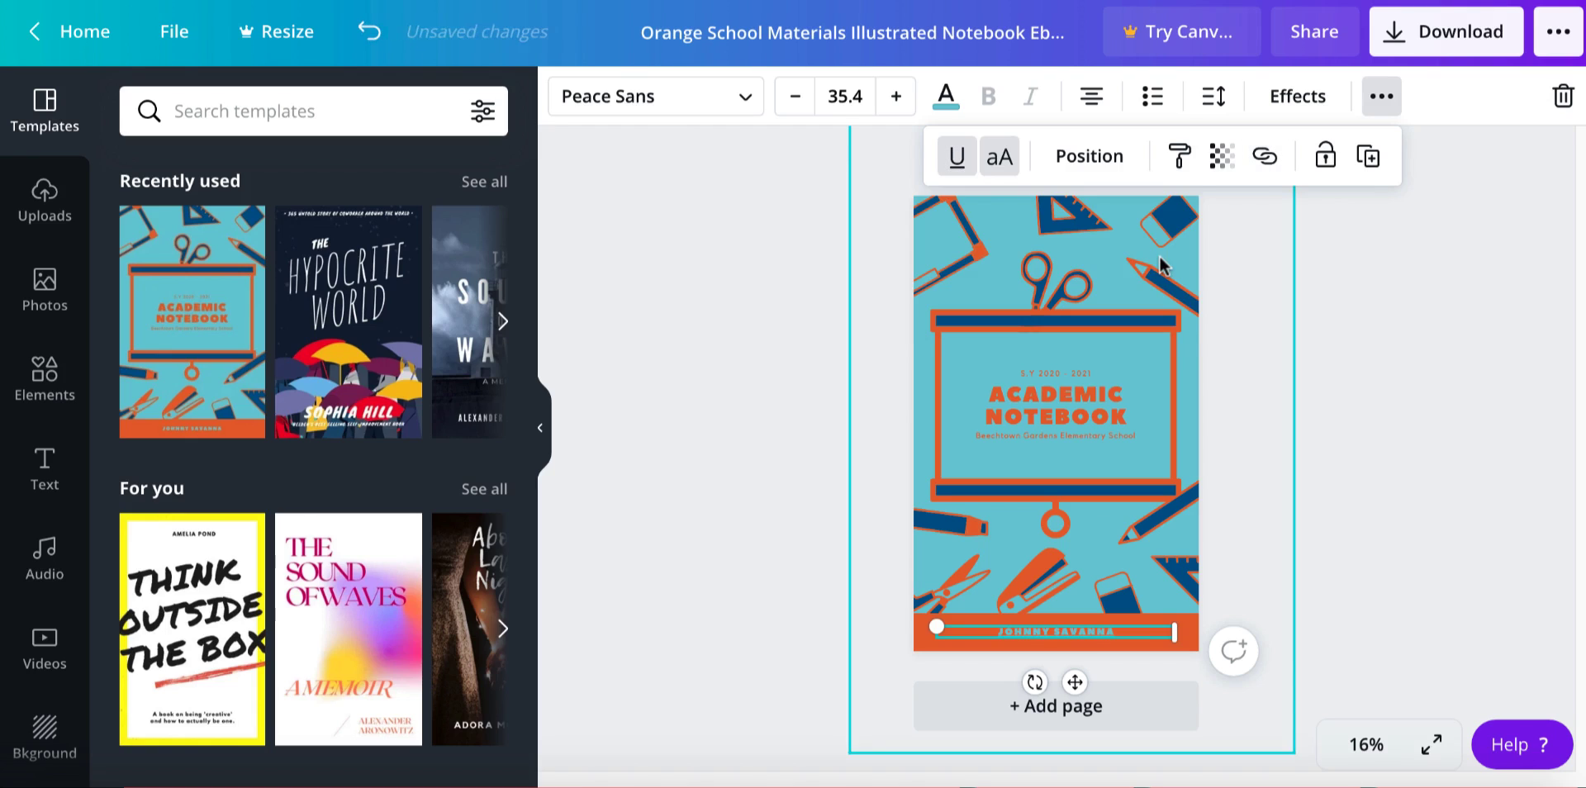
{"action": "left_click", "coordinate": [1383, 405]}
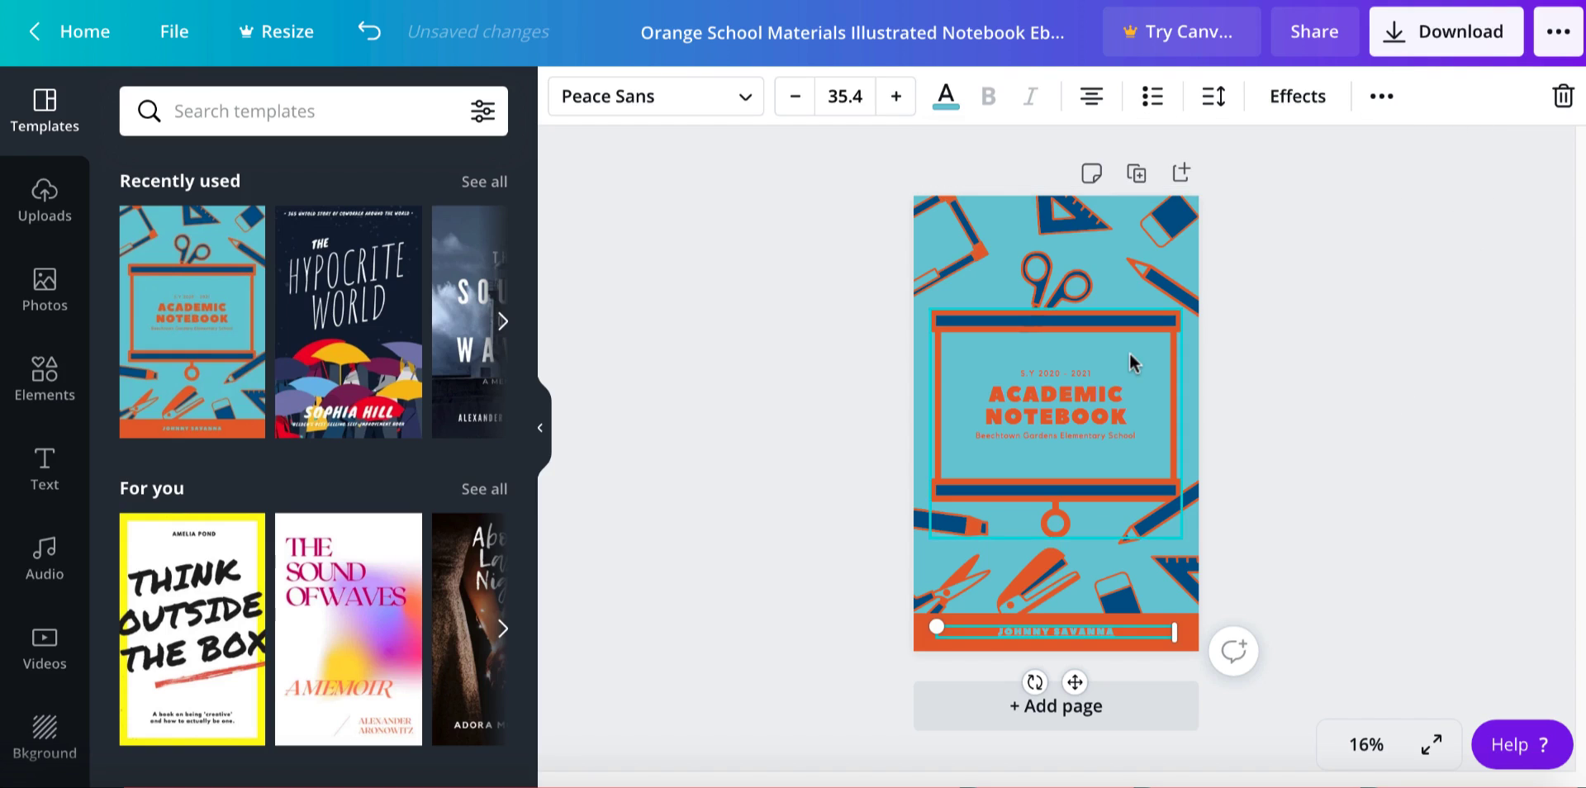
- Download the ebook cover as the PDF "ebook link.pdf" and open the downloaded file
{"action": "left_click", "coordinate": [1462, 46]}
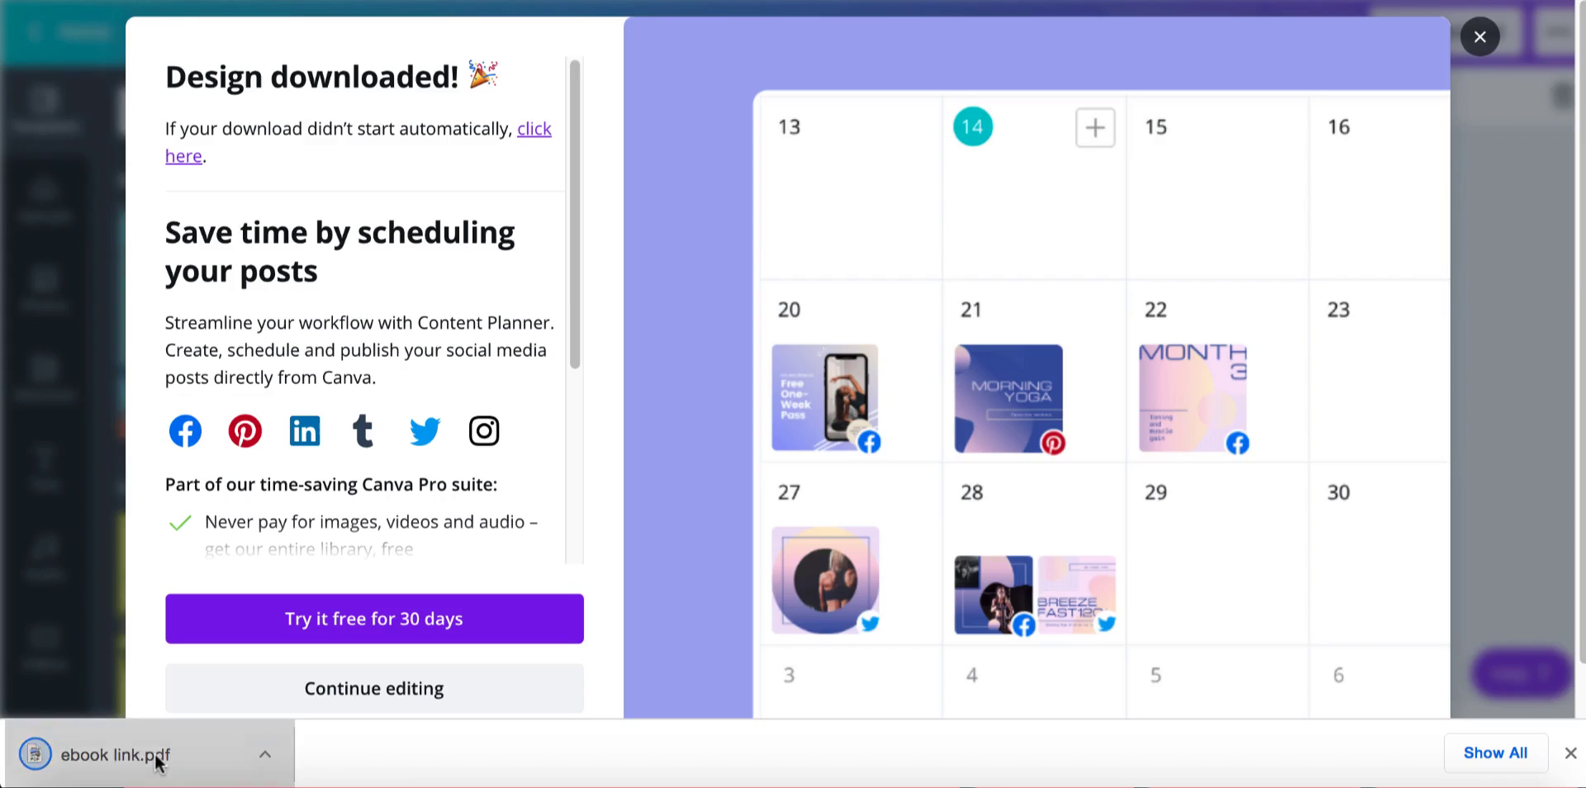
{"action": "left_click", "coordinate": [157, 757]}
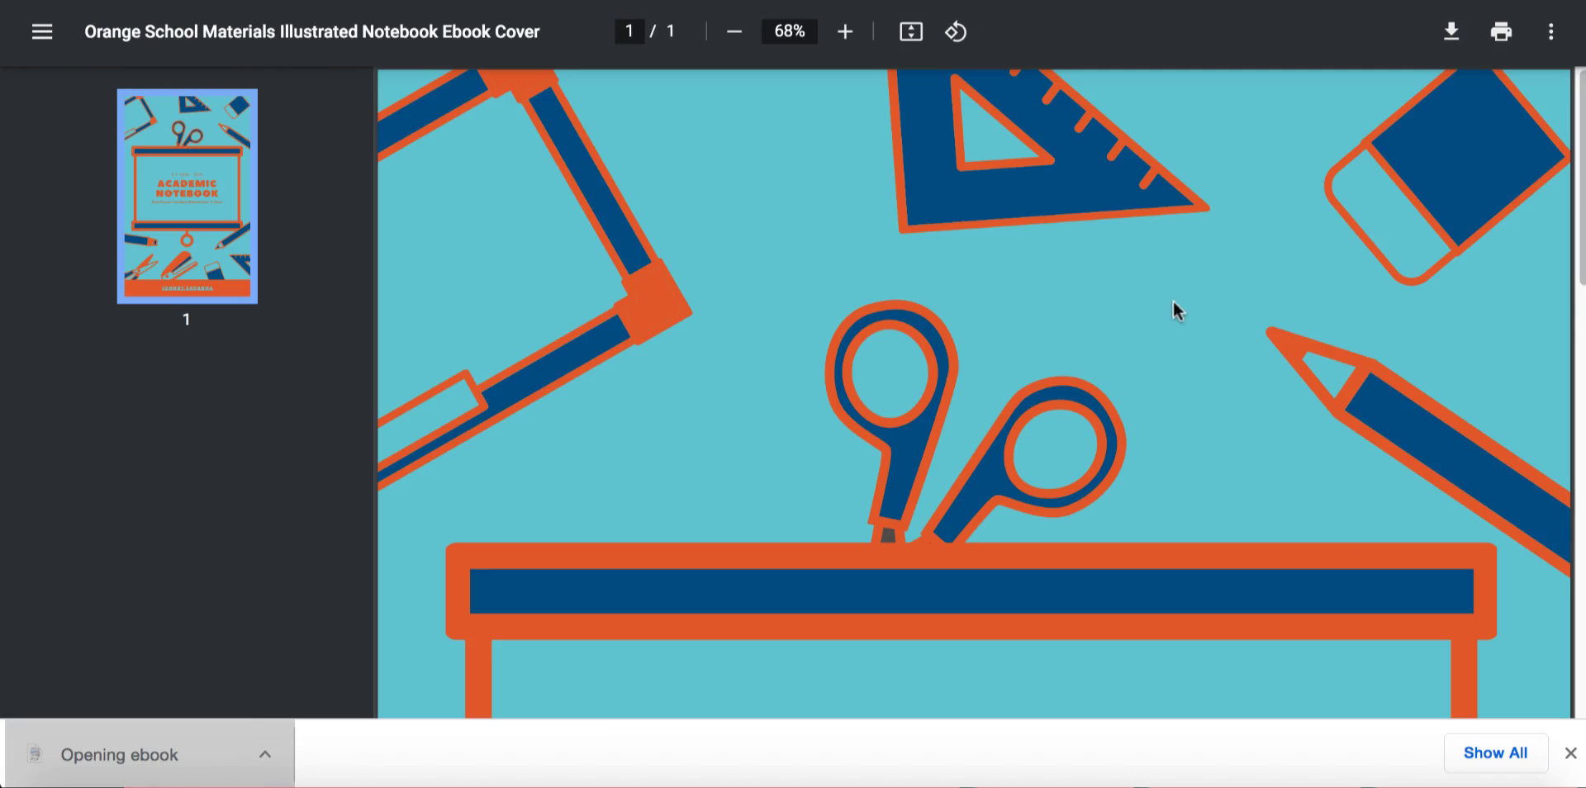
- Zoom the PDF out to 25% and test the link on the author name at the foot of the cover
{"action": "left_click", "coordinate": [734, 32]}
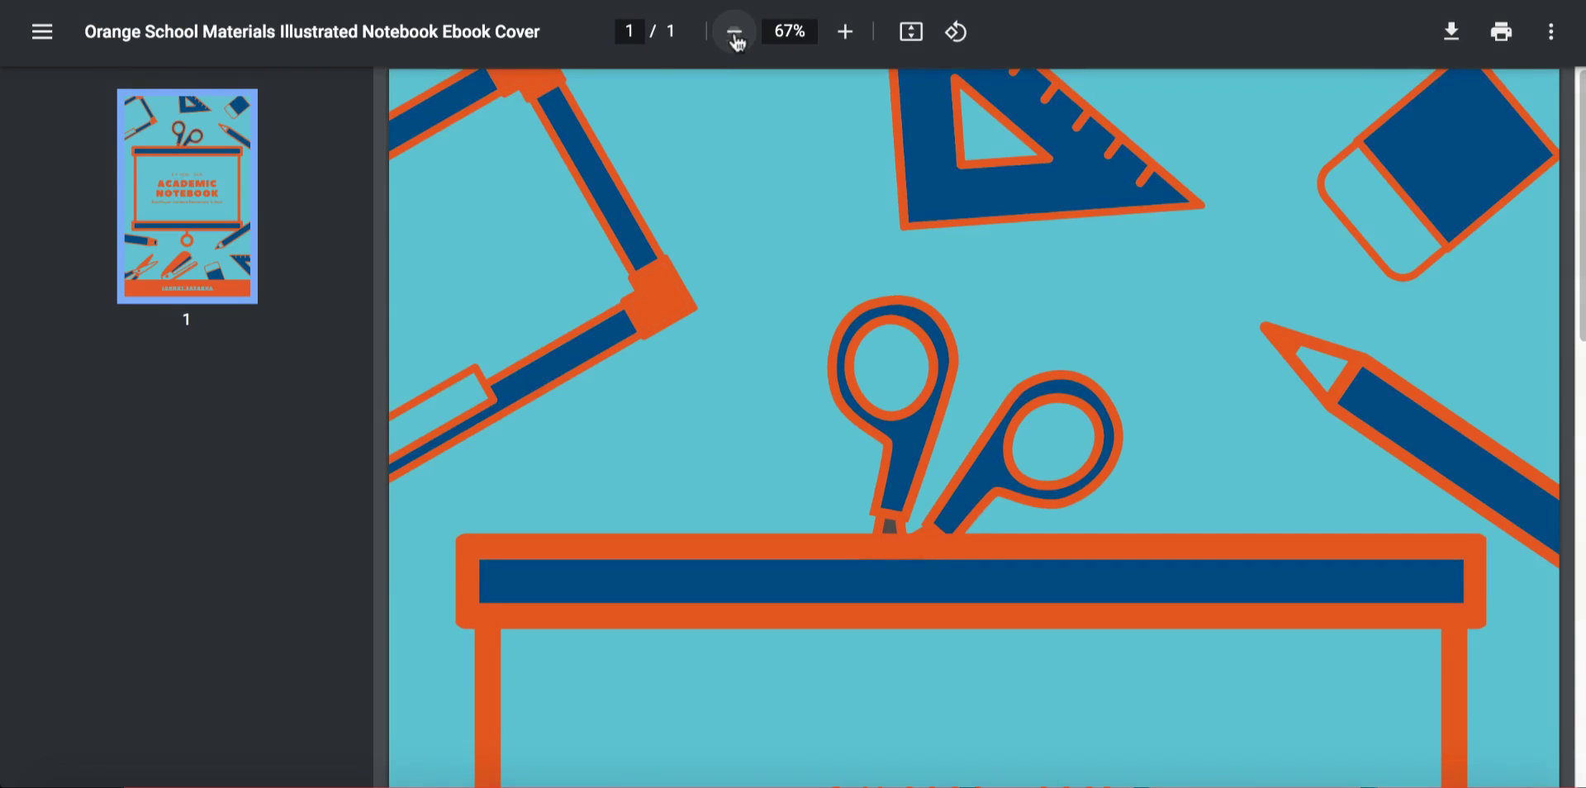
{"action": "left_click", "coordinate": [735, 32]}
{"action": "left_click", "coordinate": [734, 32]}
{"action": "left_click", "coordinate": [734, 33]}
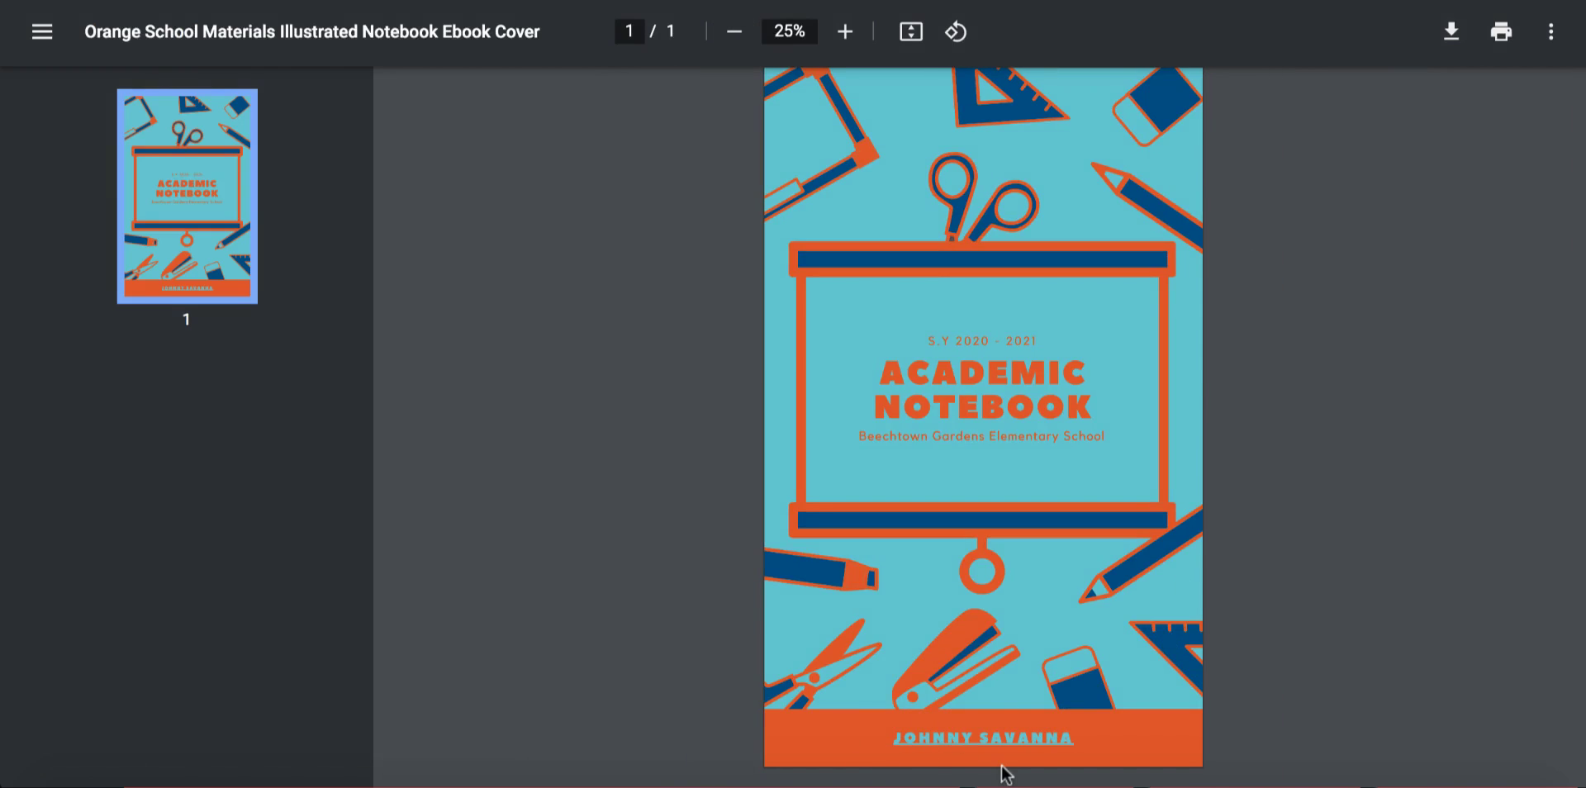
{"action": "left_click", "coordinate": [958, 740]}
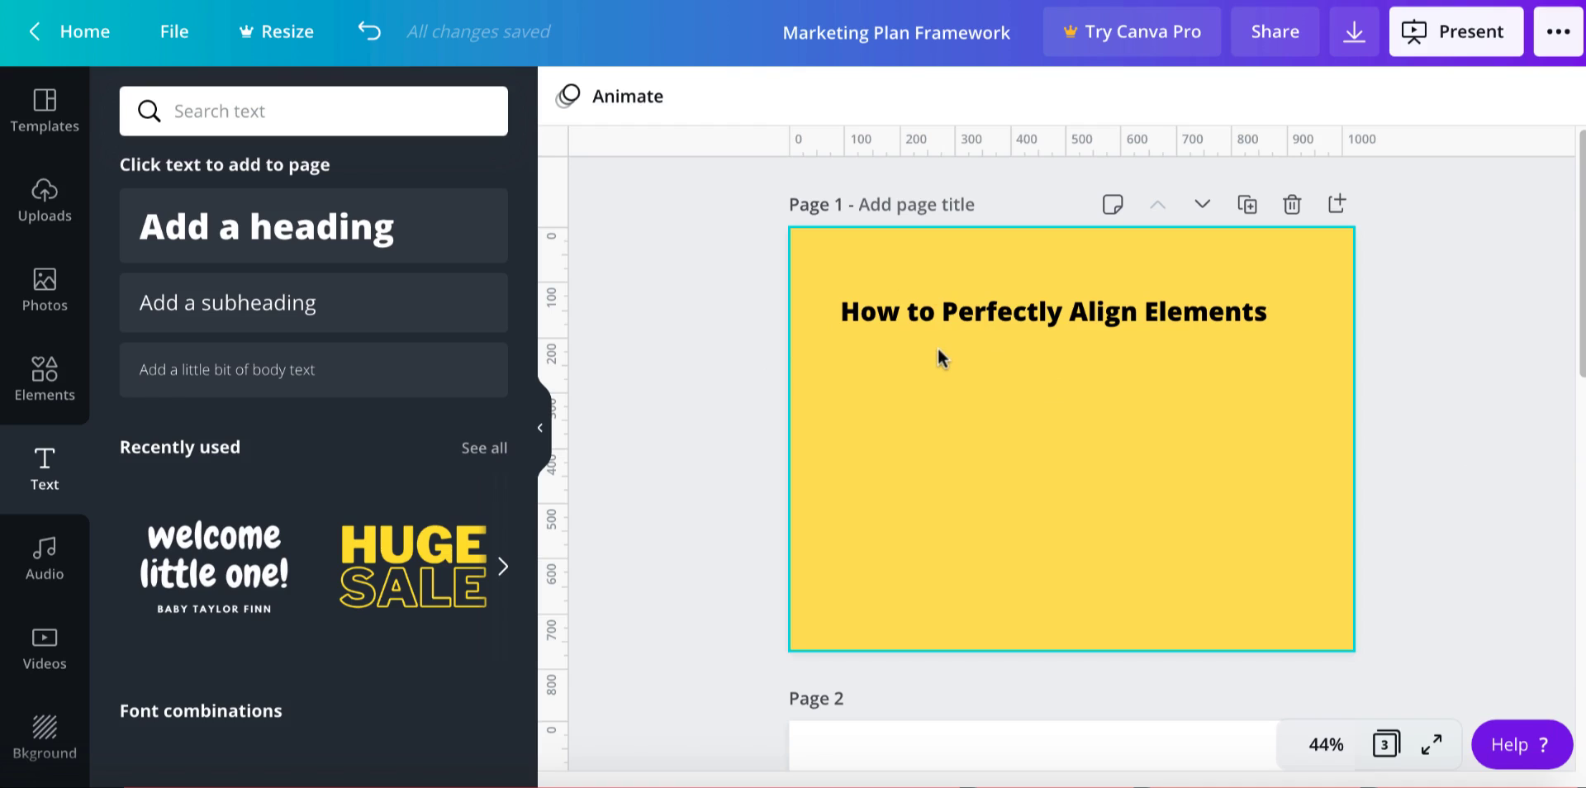
- Align the page 1 heading to the top and center of the page, and move it slightly down from the top edge
{"action": "left_click", "coordinate": [970, 325]}
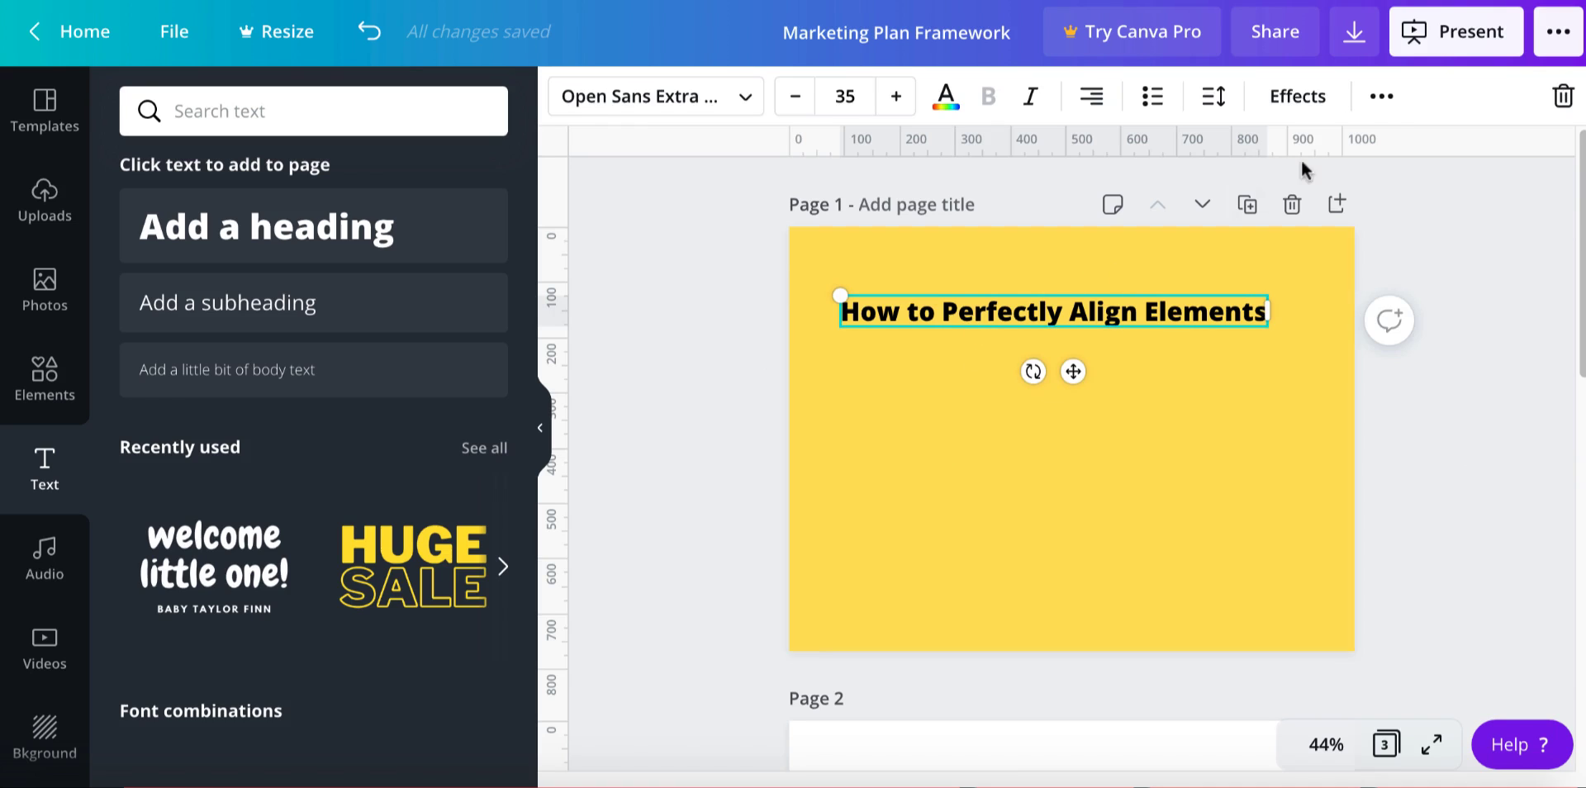
{"action": "left_click", "coordinate": [1381, 97]}
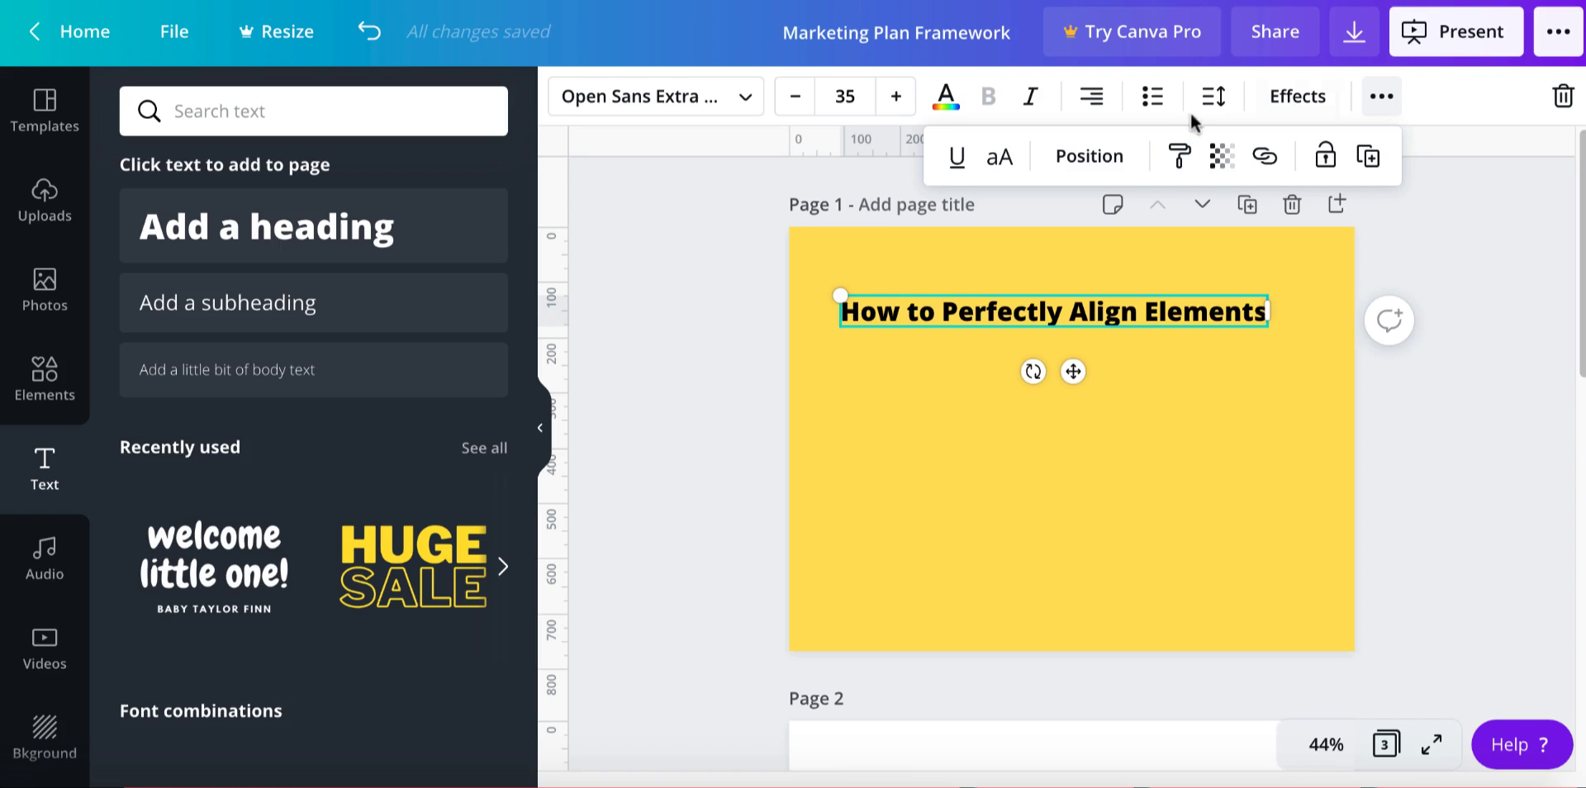
{"action": "left_click", "coordinate": [1090, 157]}
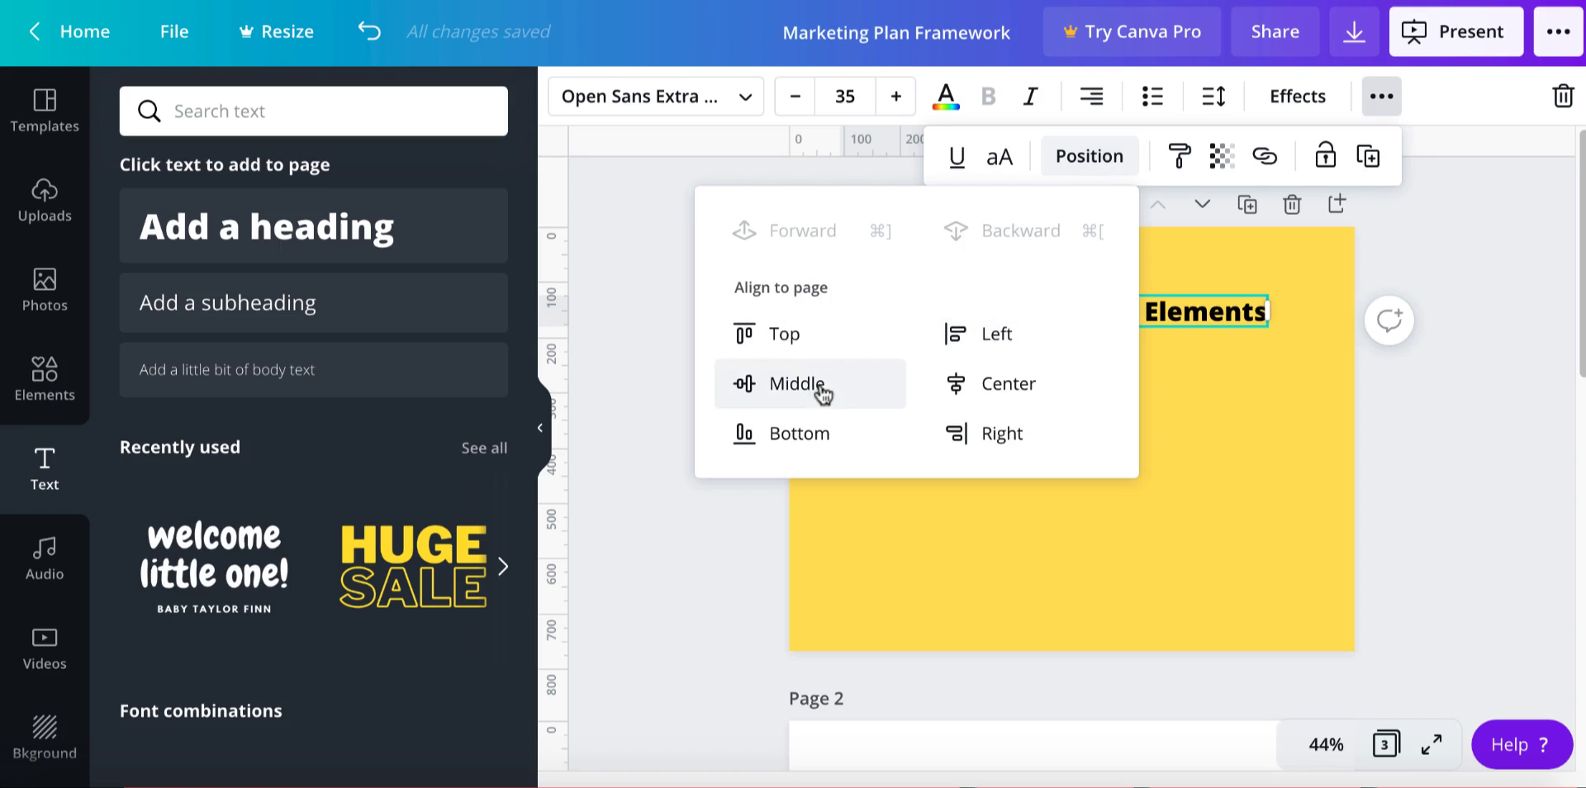
{"action": "left_click", "coordinate": [798, 341]}
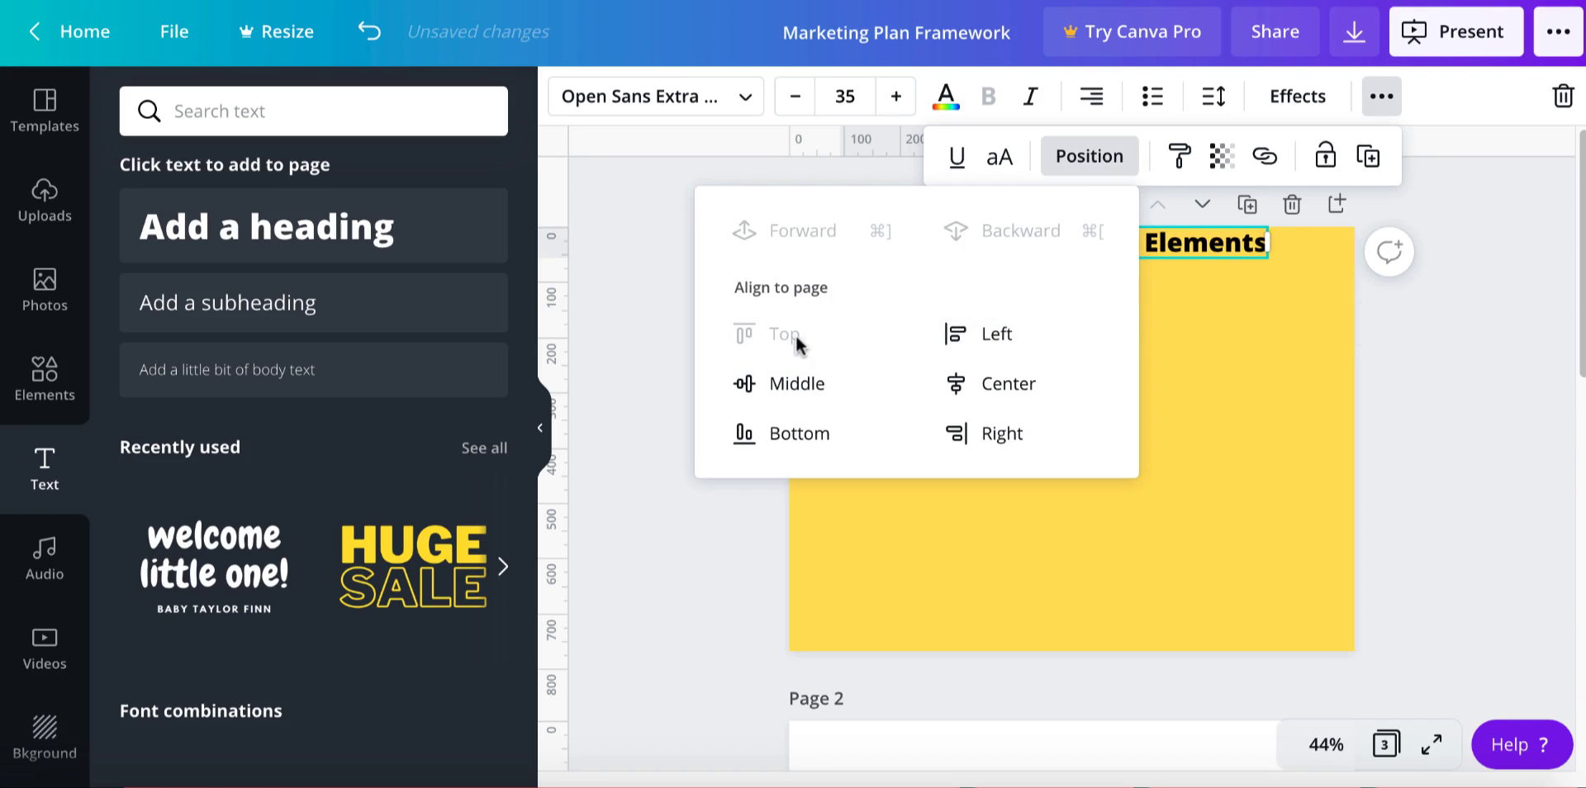
{"action": "left_click", "coordinate": [988, 383]}
{"action": "left_click", "coordinate": [1197, 368]}
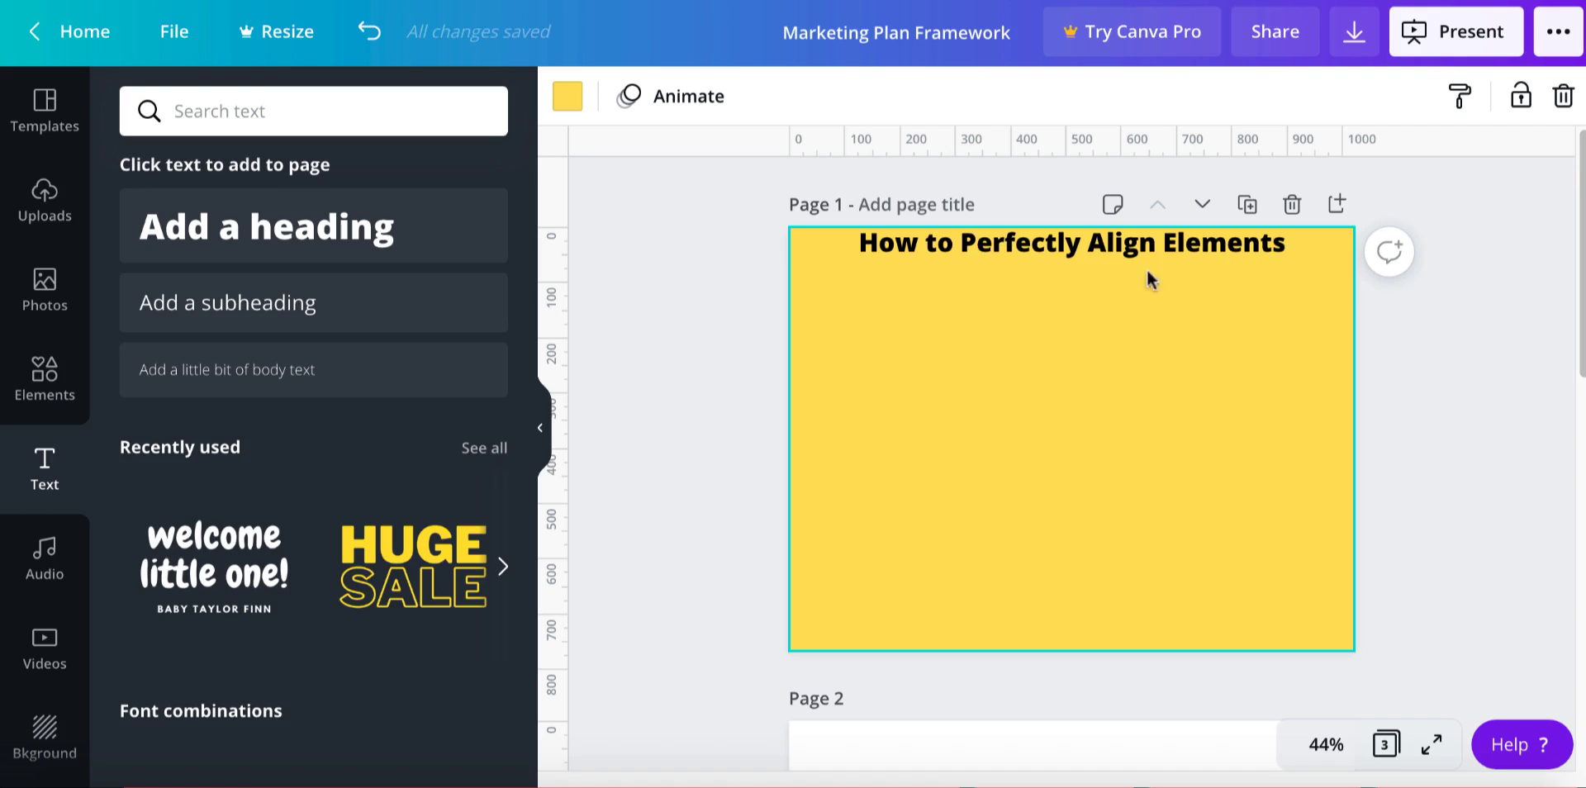
{"action": "left_click_drag", "start_coordinate": [1072, 252], "coordinate": [1034, 314]}
{"action": "left_click", "coordinate": [1034, 314]}
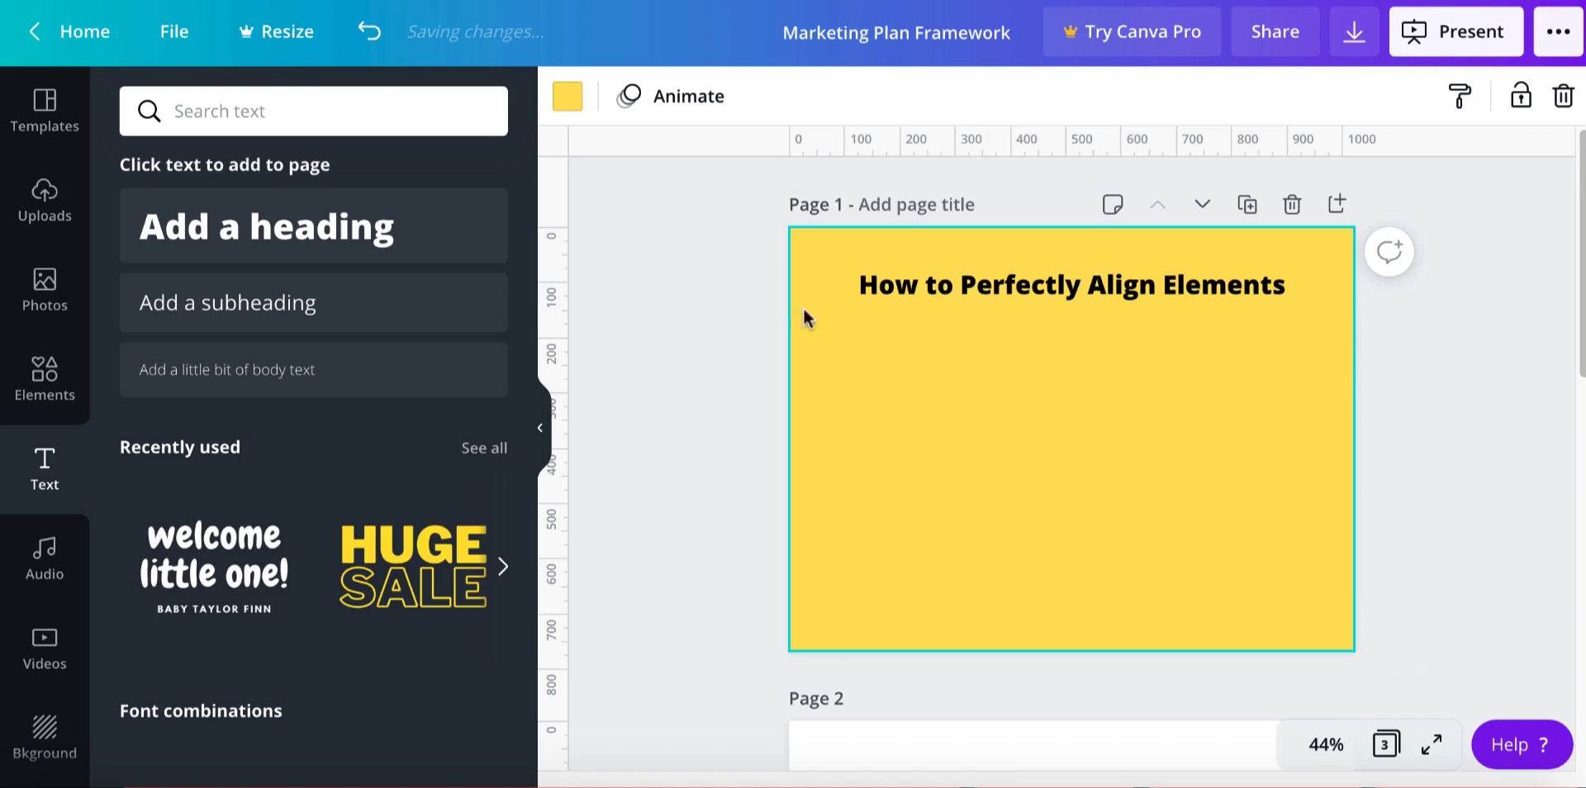
- Hide the rulers and show them again
{"action": "left_click", "coordinate": [165, 33]}
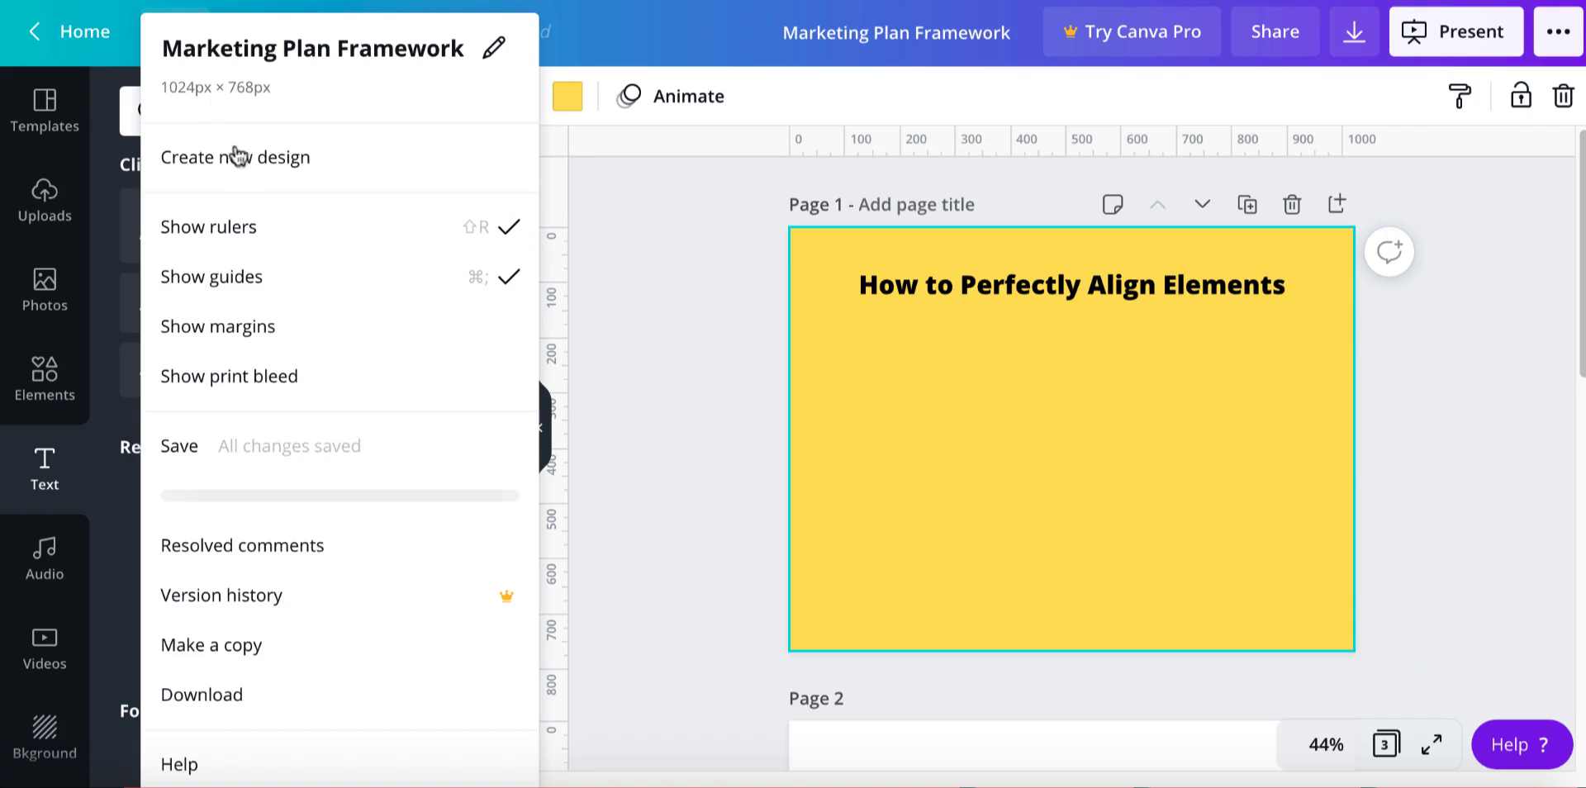
{"action": "left_click", "coordinate": [237, 228]}
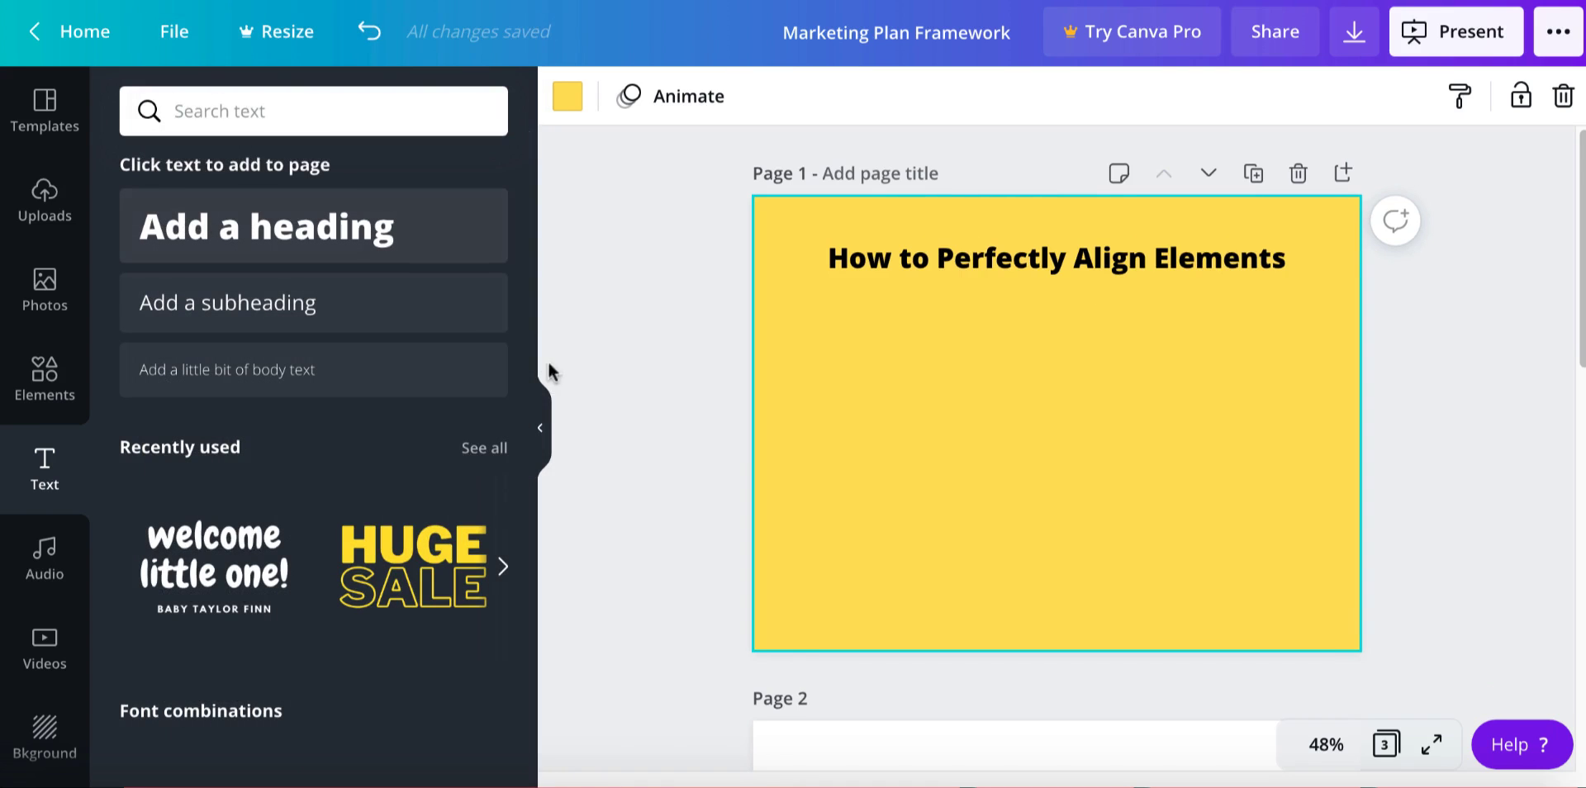
{"action": "left_click", "coordinate": [181, 25]}
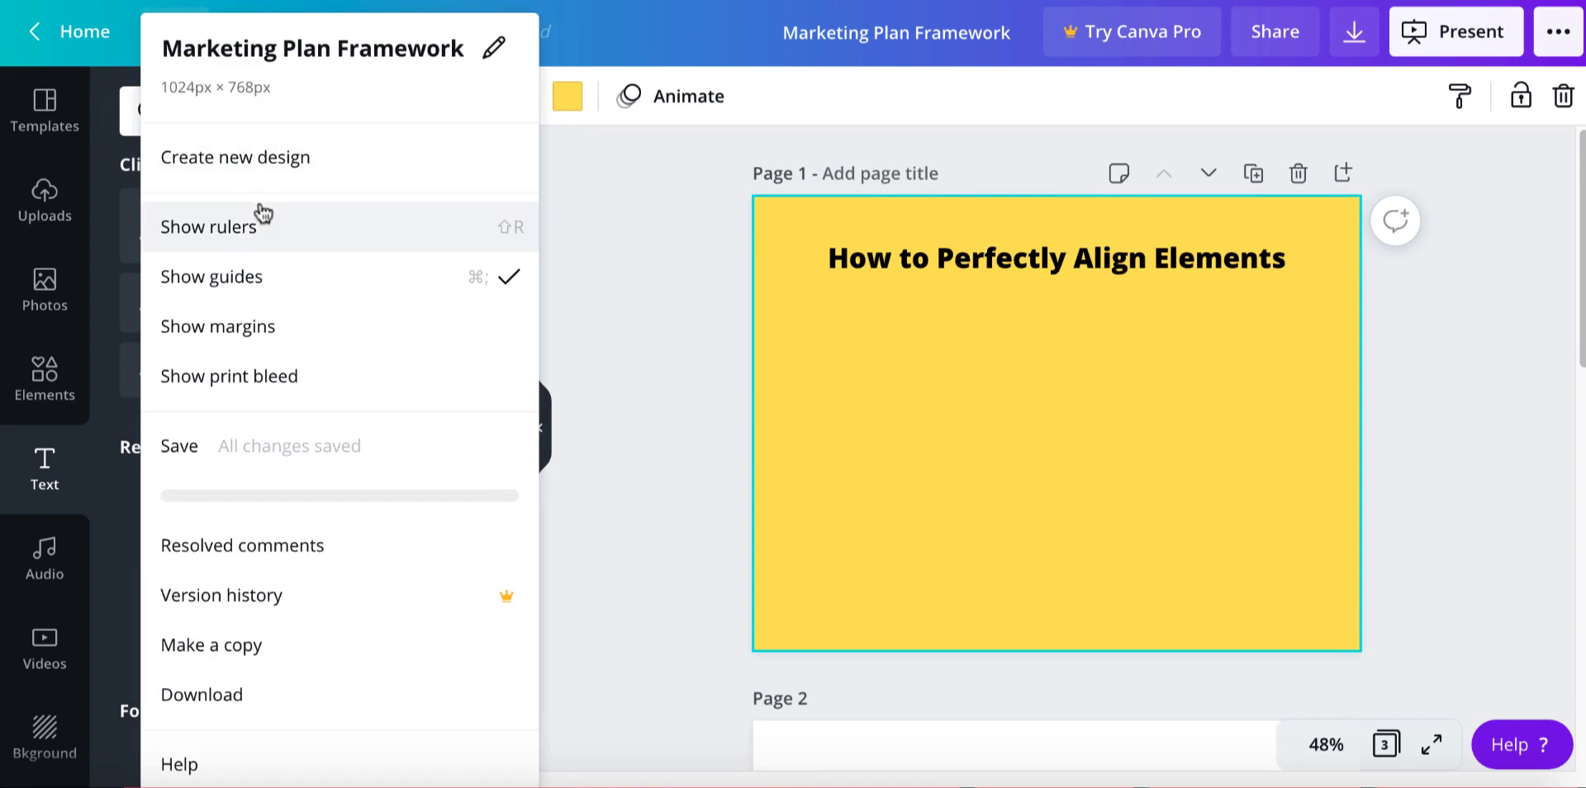
{"action": "left_click", "coordinate": [239, 229]}
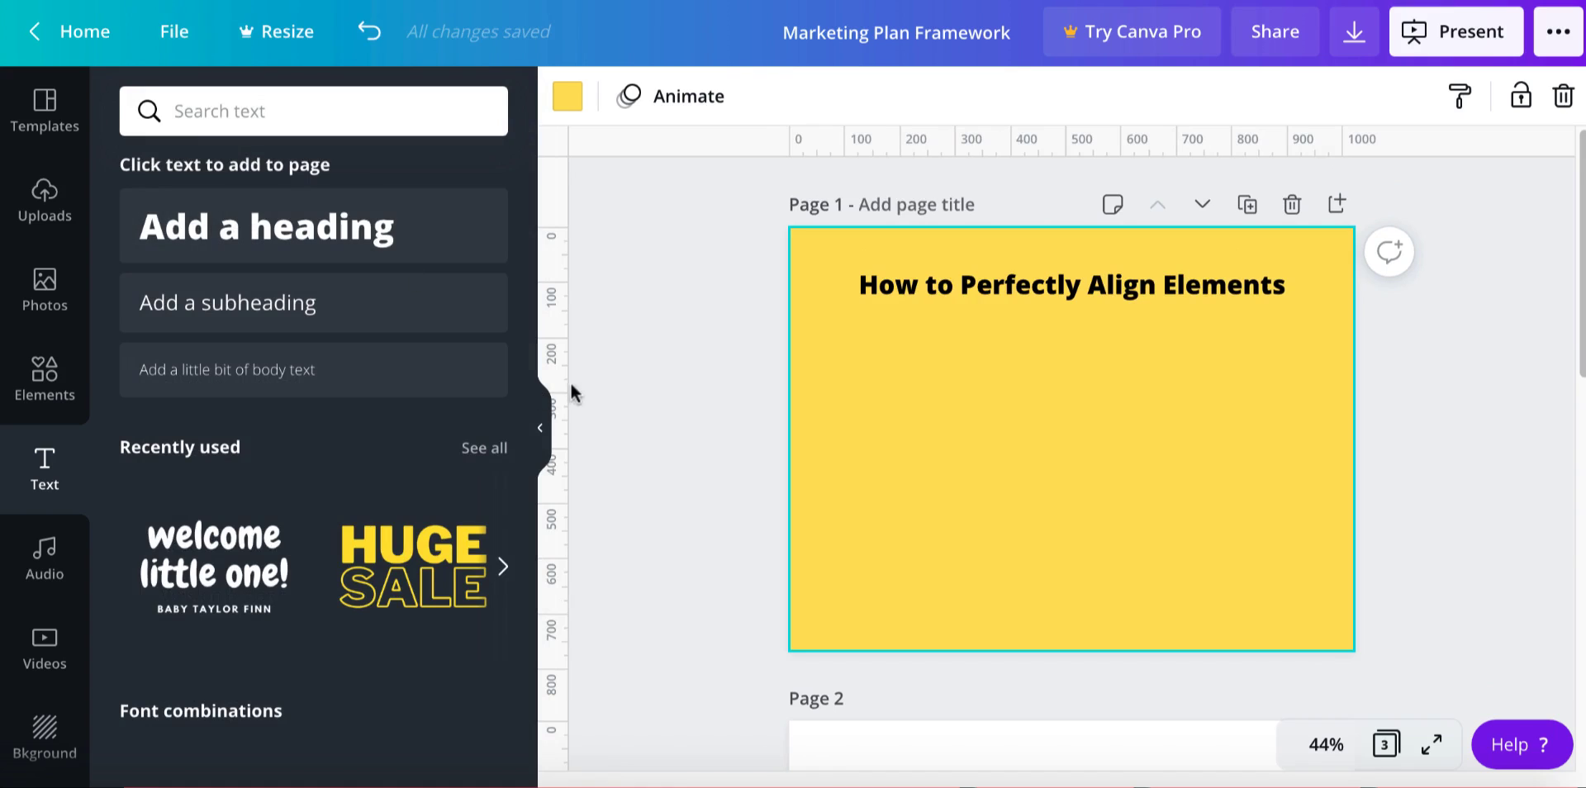
- Add a vertical guide at about 77 px on page 1 and move the heading so its left edge sits on the guide
{"action": "left_click_drag", "start_coordinate": [562, 383], "coordinate": [828, 371]}
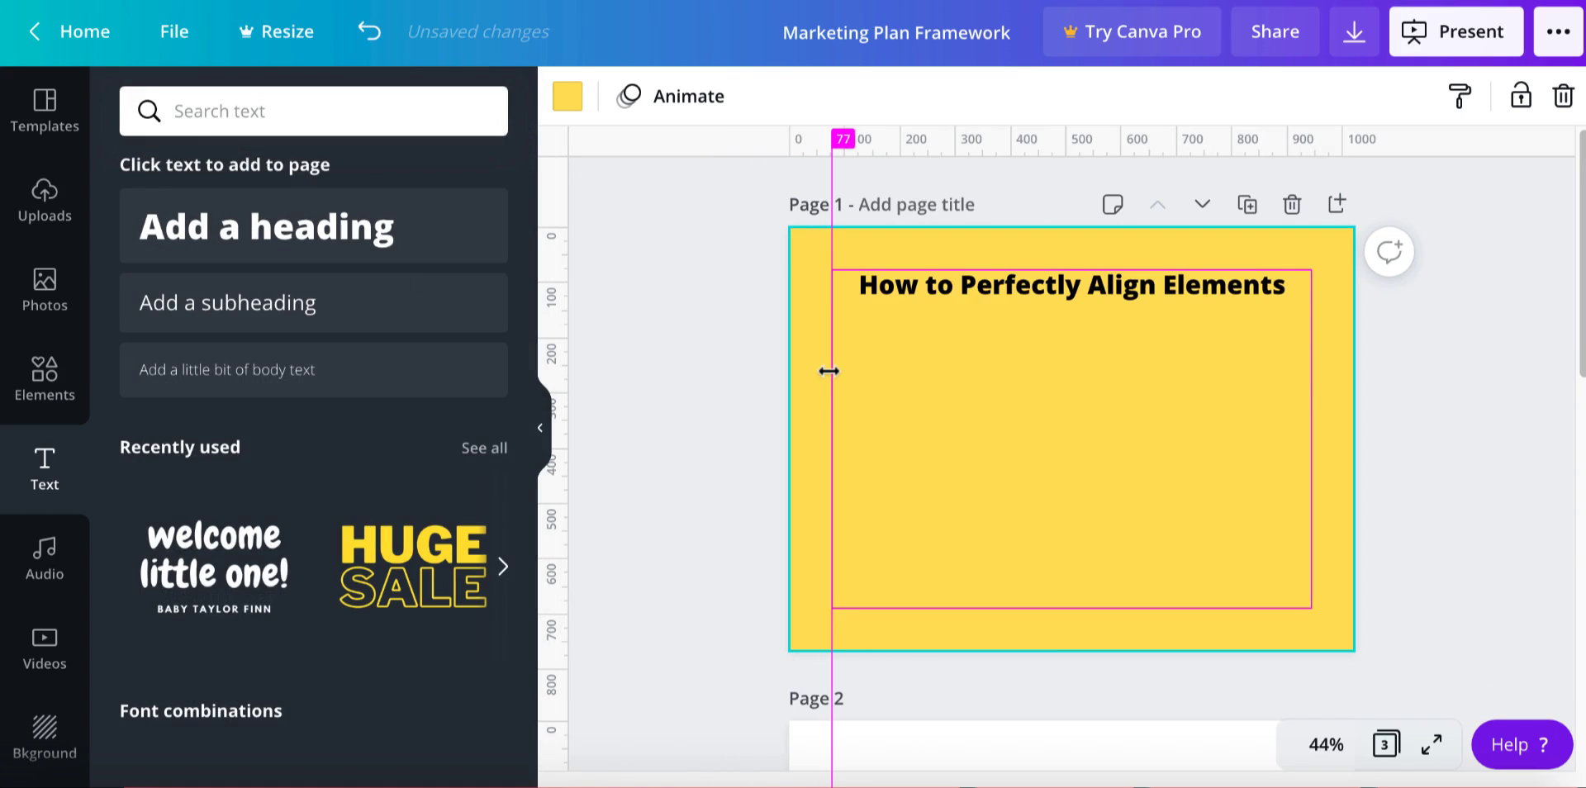
{"action": "left_click_drag", "start_coordinate": [828, 371], "coordinate": [829, 371]}
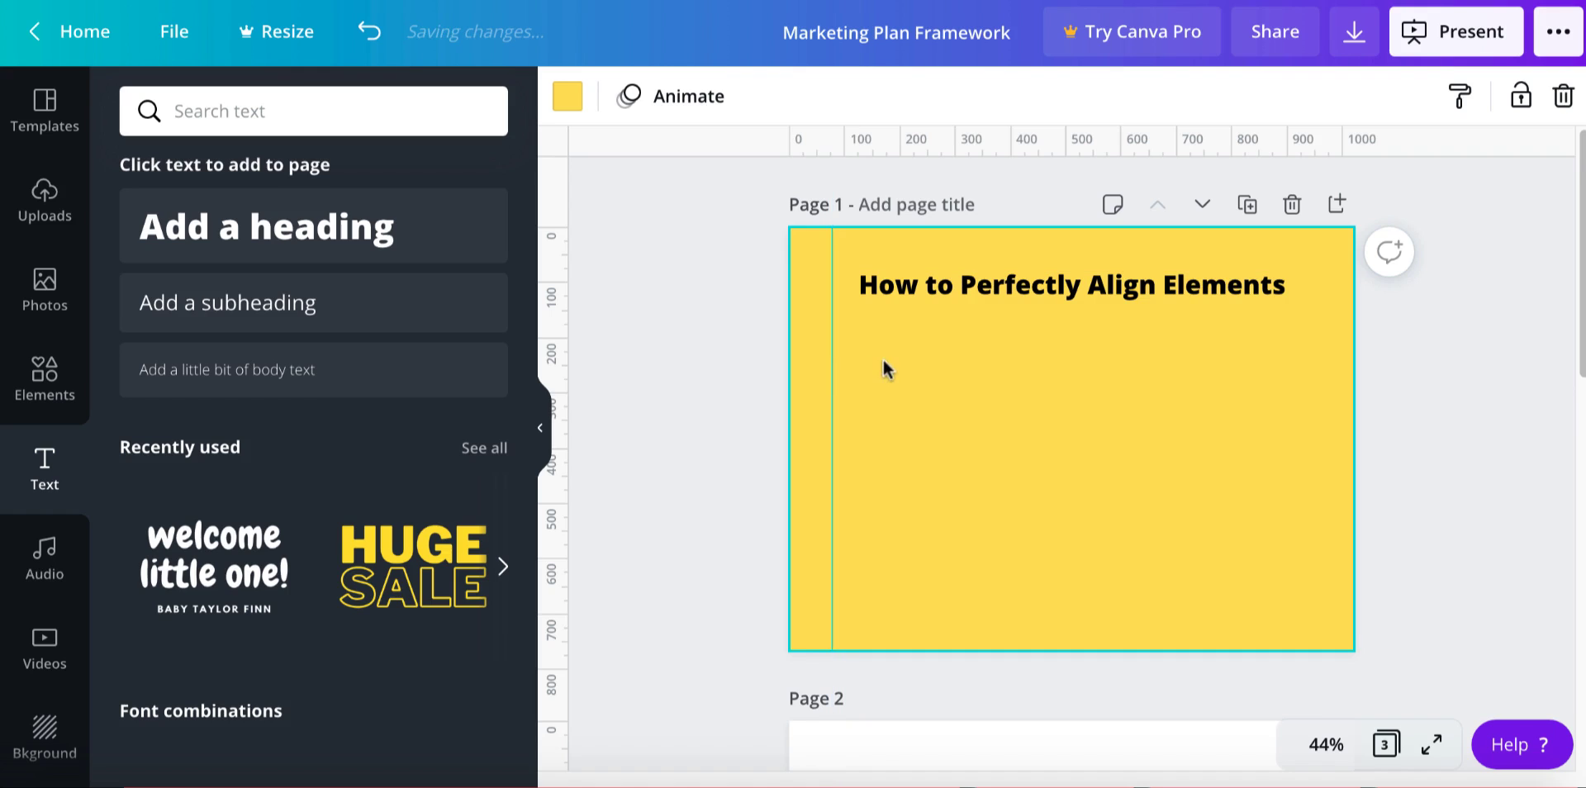
{"action": "left_click", "coordinate": [926, 299]}
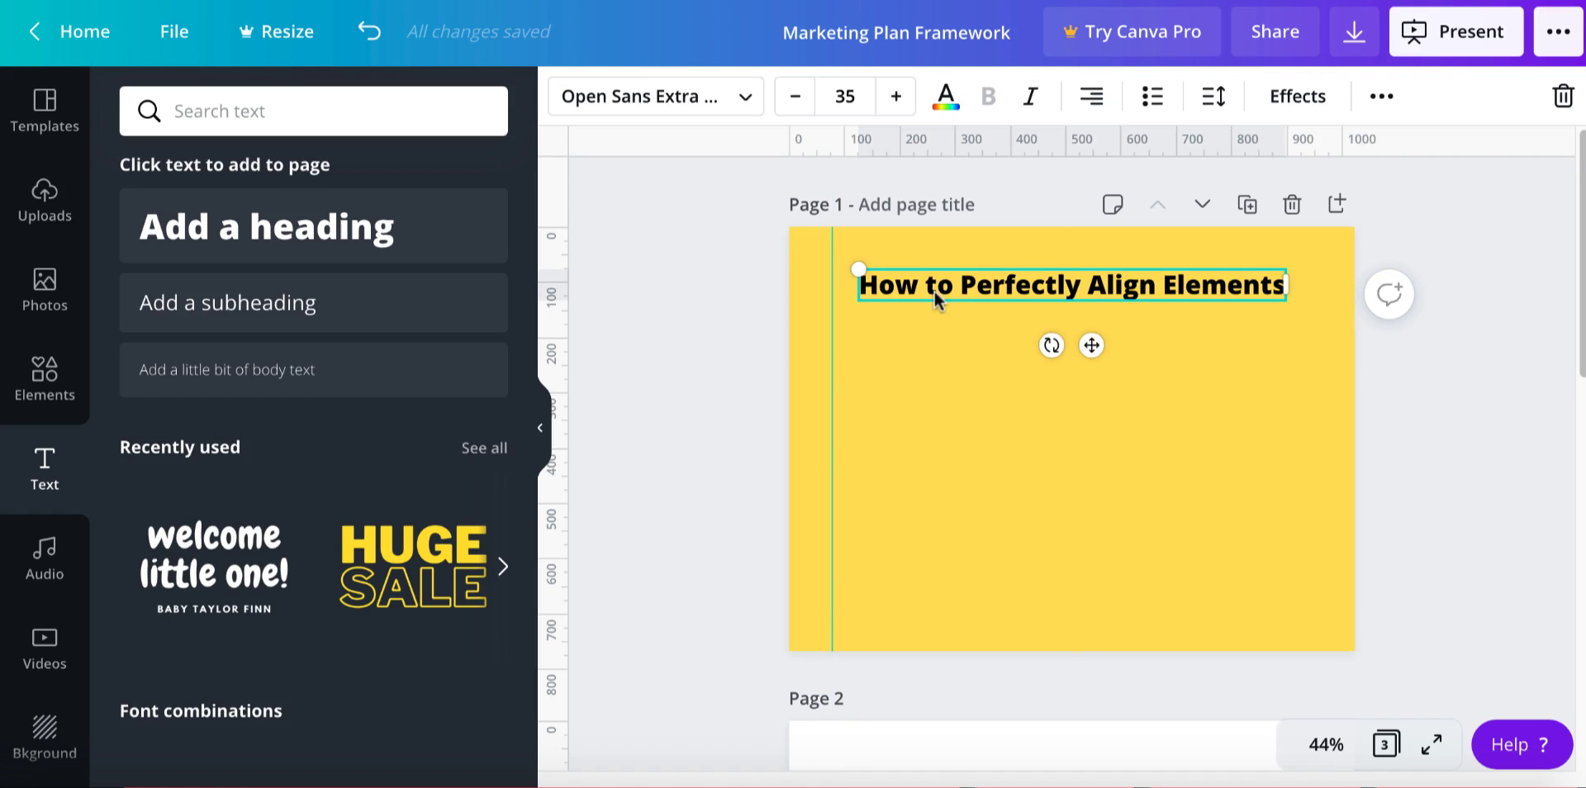
{"action": "left_click_drag", "start_coordinate": [949, 291], "coordinate": [922, 292]}
{"action": "left_click", "coordinate": [927, 352]}
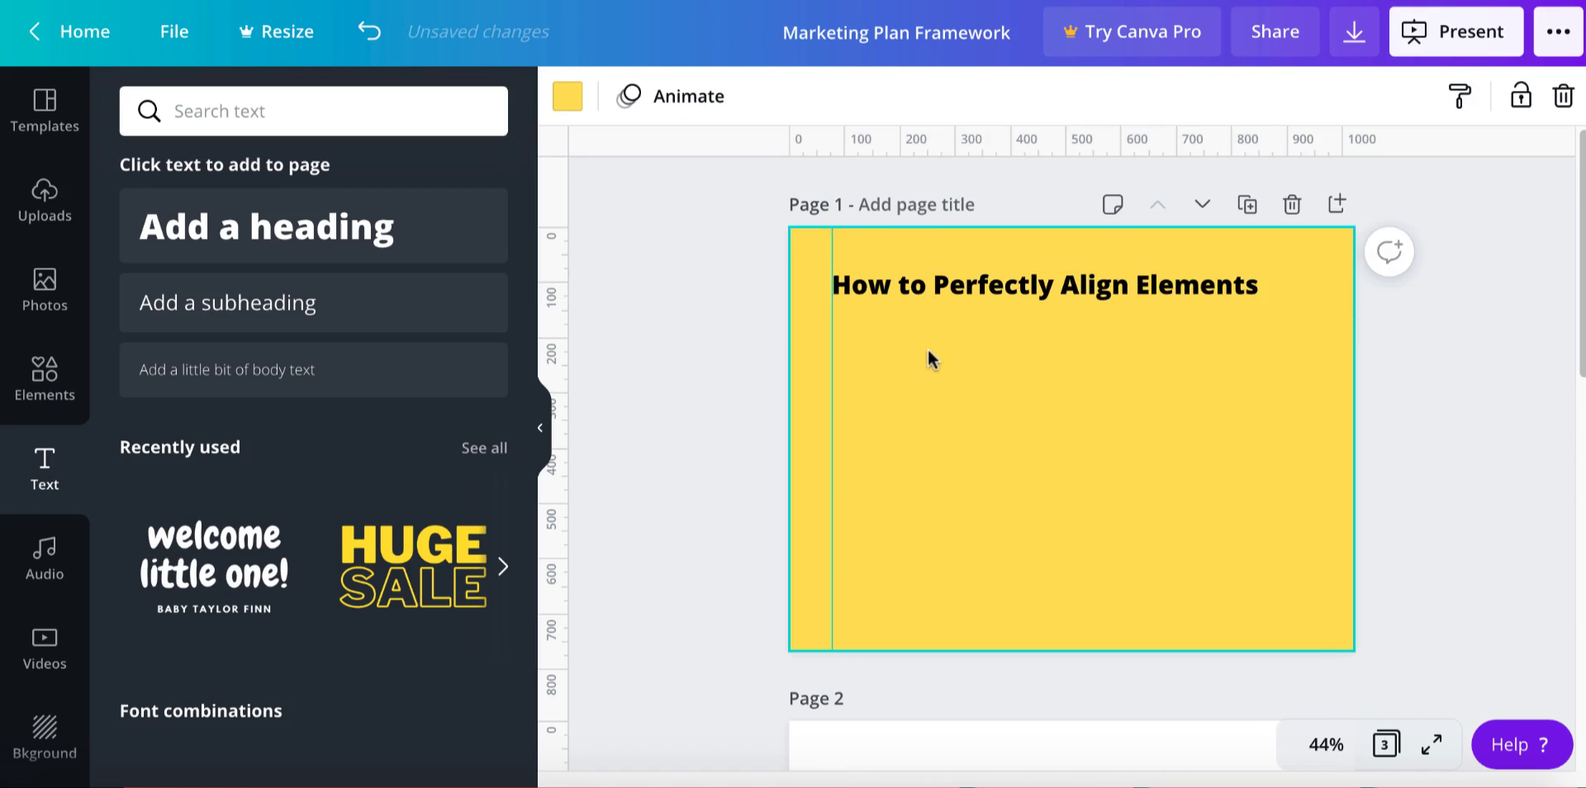
- Duplicate the heading and place the copy directly below the original, with its left edge on the vertical guide
{"action": "left_click", "coordinate": [928, 298]}
{"action": "key", "text": "ctrl+d"}
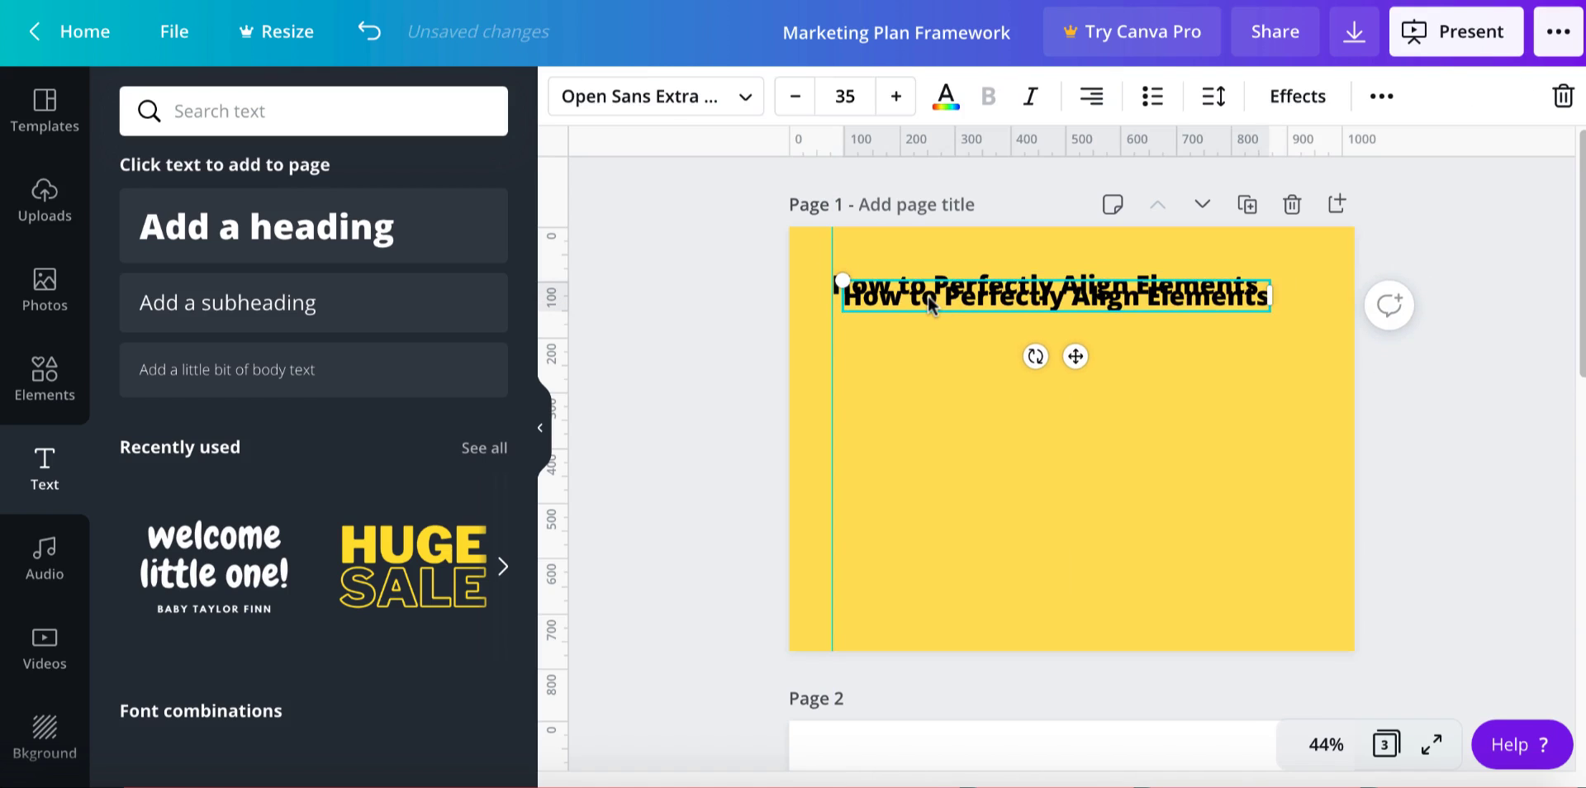
{"action": "left_click_drag", "start_coordinate": [936, 308], "coordinate": [930, 351]}
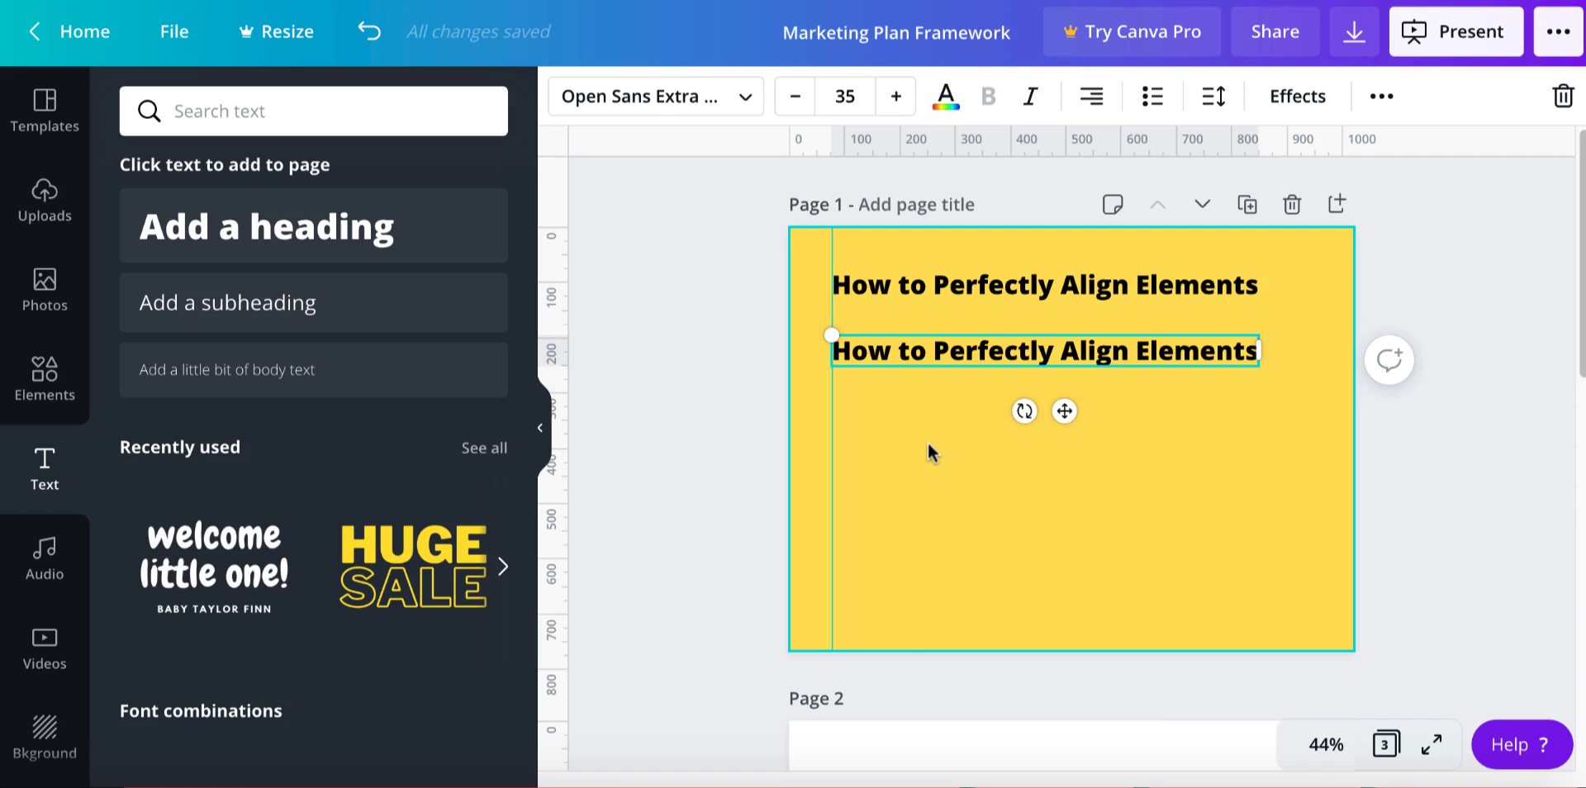
{"action": "left_click", "coordinate": [927, 442]}
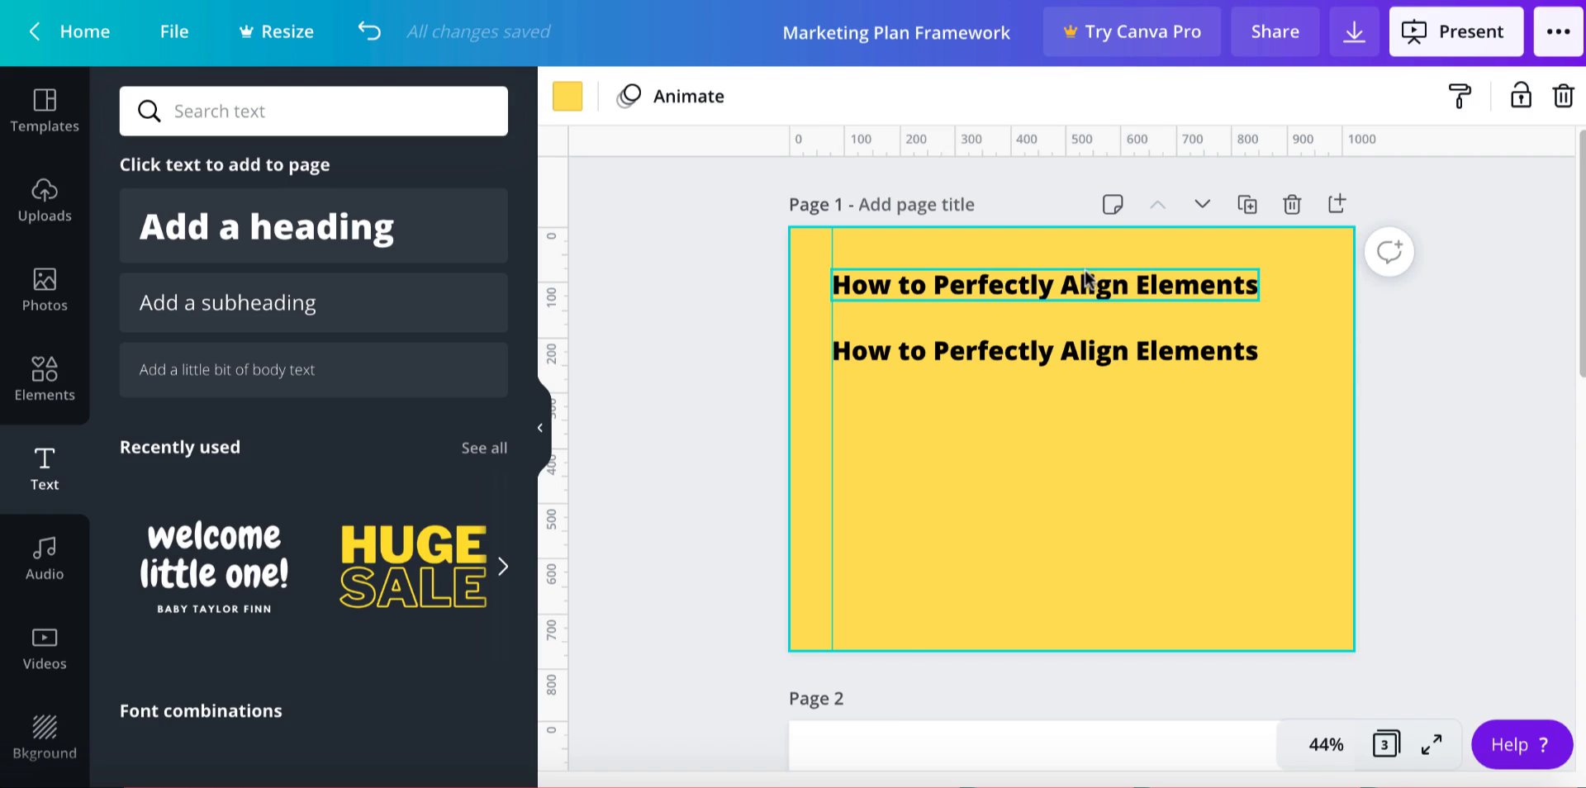